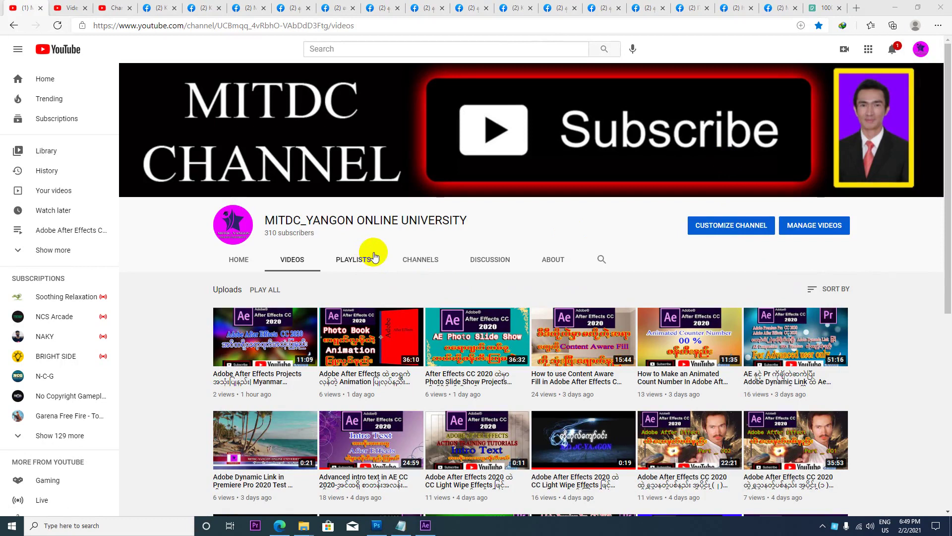
Minimize the YouTube channel's Videos page so the Windows desktop shows
{"action": "left_click", "coordinate": [256, 198]}
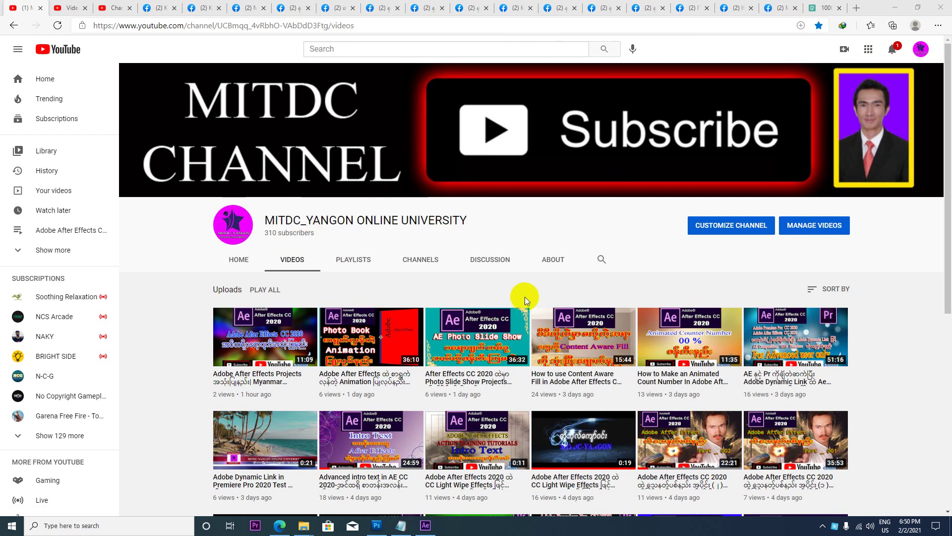
{"action": "left_click", "coordinate": [898, 8]}
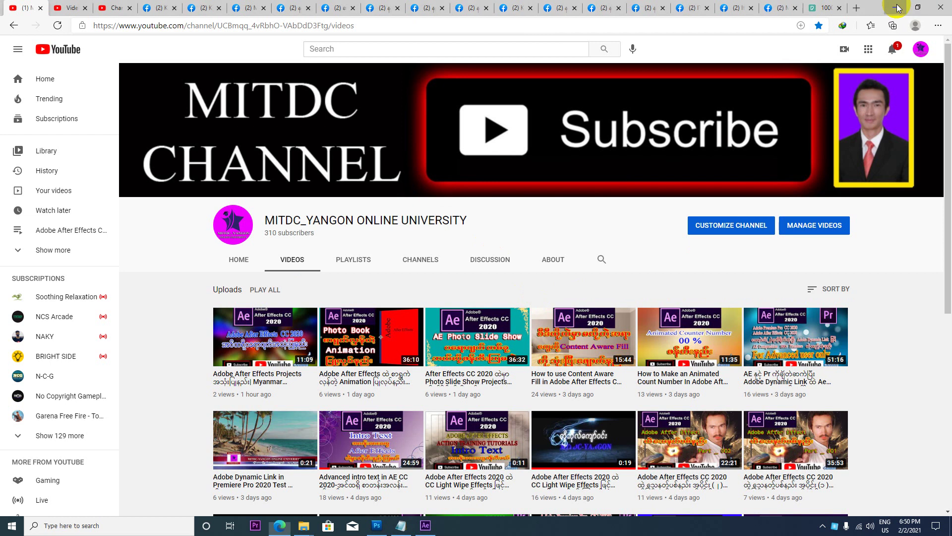
Restore After Effects and preview the opening lyric lines wiping to yellow from time 0
{"action": "left_click", "coordinate": [426, 526]}
{"action": "left_click_drag", "start_coordinate": [574, 371], "coordinate": [516, 375]}
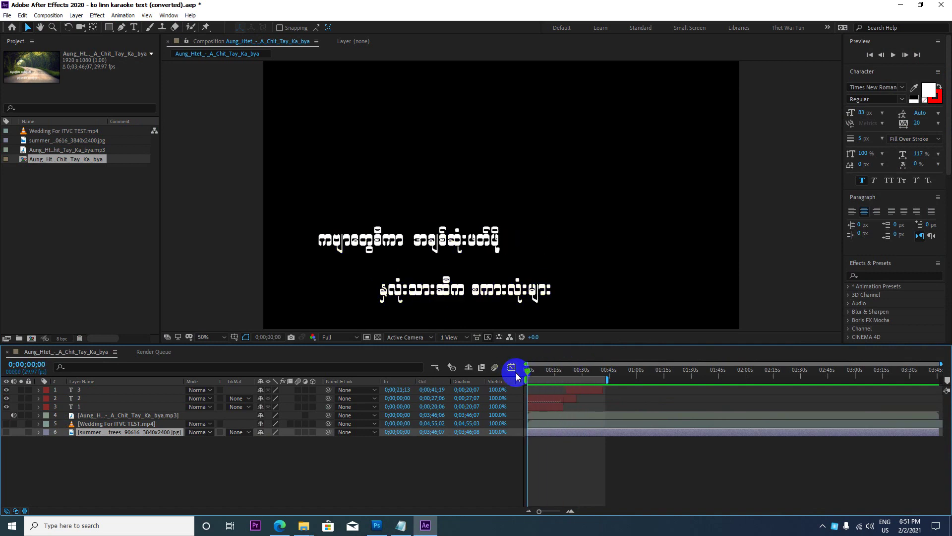
{"action": "key", "text": "space"}
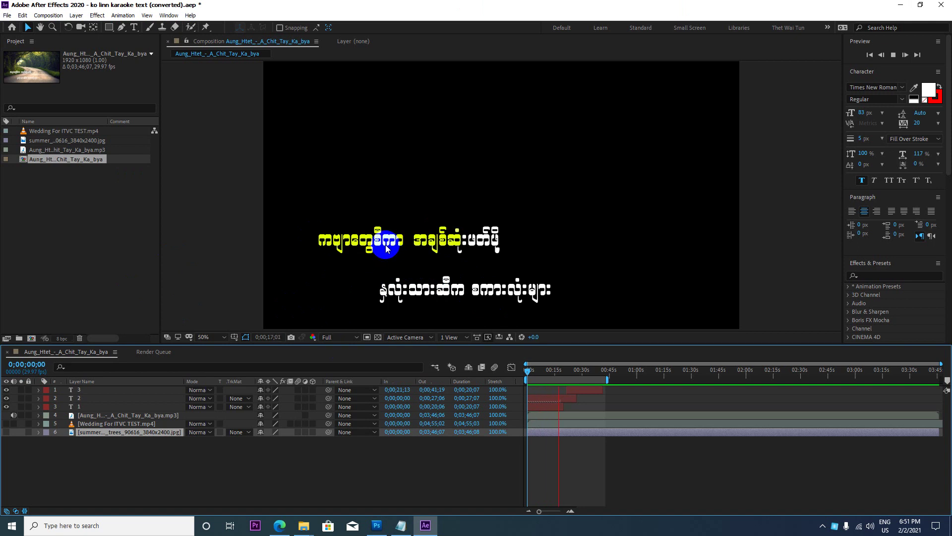
{"action": "key", "text": "space"}
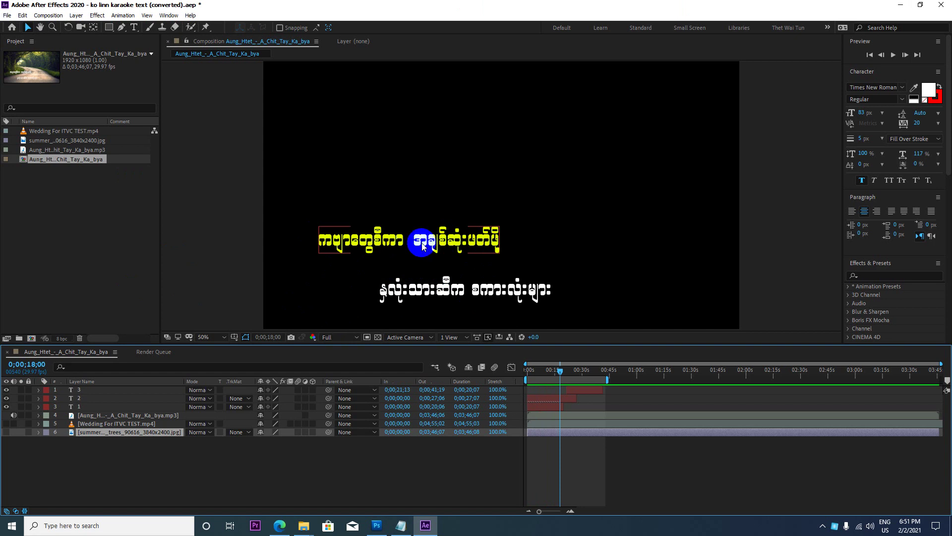
{"action": "key", "text": "space"}
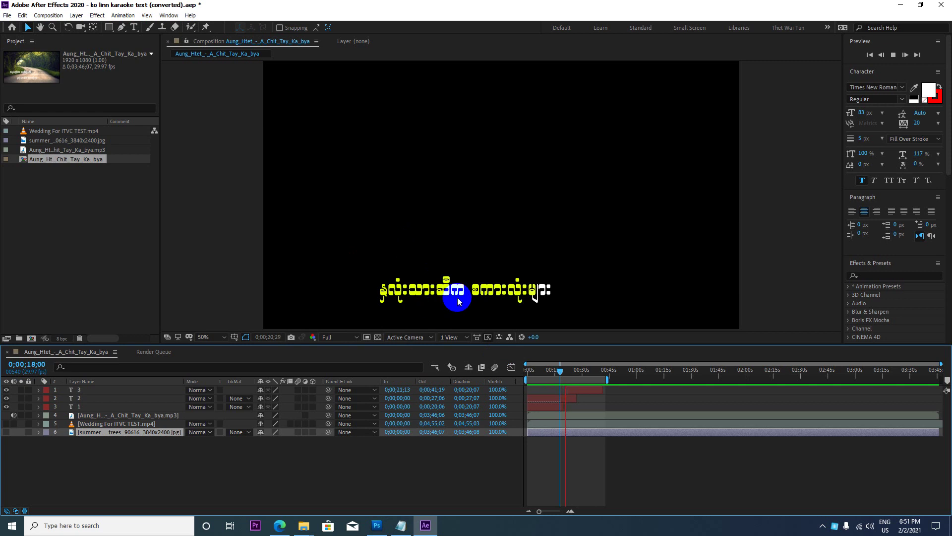
{"action": "key", "text": "space"}
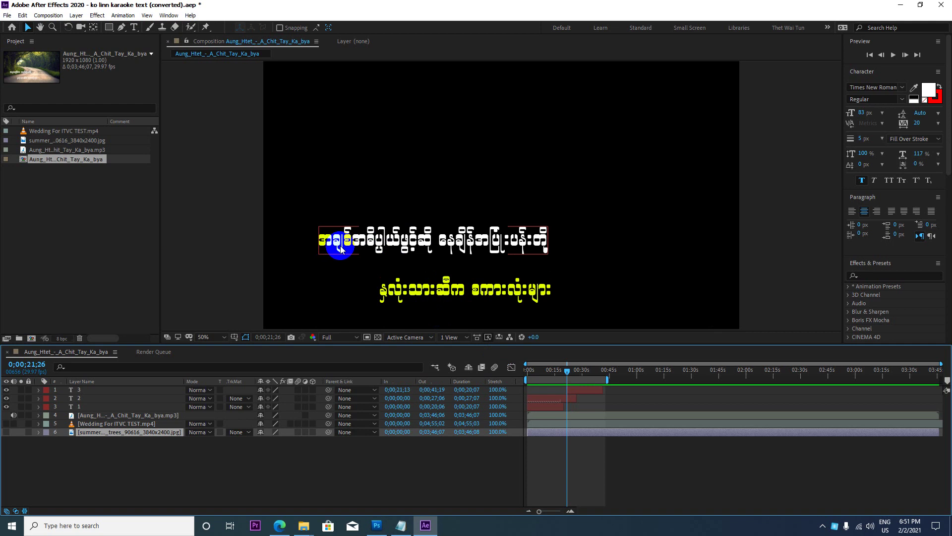
Preview the lyric wipe further, then bring up the Song.txt lyrics in Notepad
{"action": "left_click_drag", "start_coordinate": [340, 245], "coordinate": [389, 257]}
{"action": "left_click_drag", "start_coordinate": [479, 255], "coordinate": [459, 229]}
{"action": "key", "text": "space"}
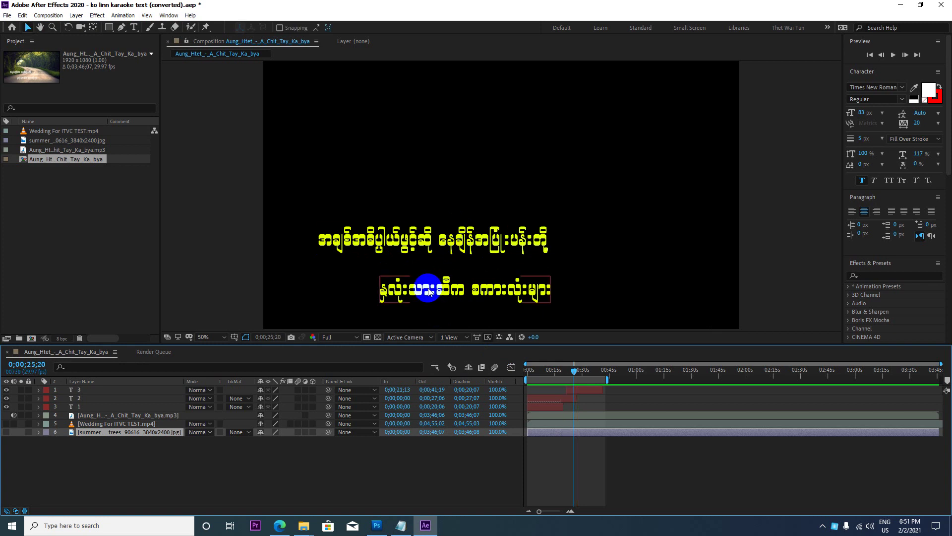
{"action": "left_click", "coordinate": [467, 297]}
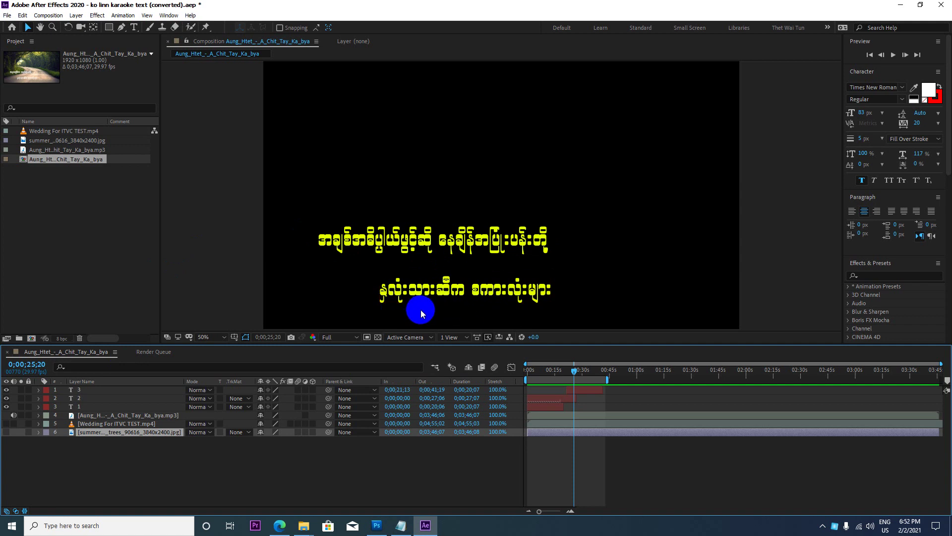
{"action": "left_click", "coordinate": [412, 526]}
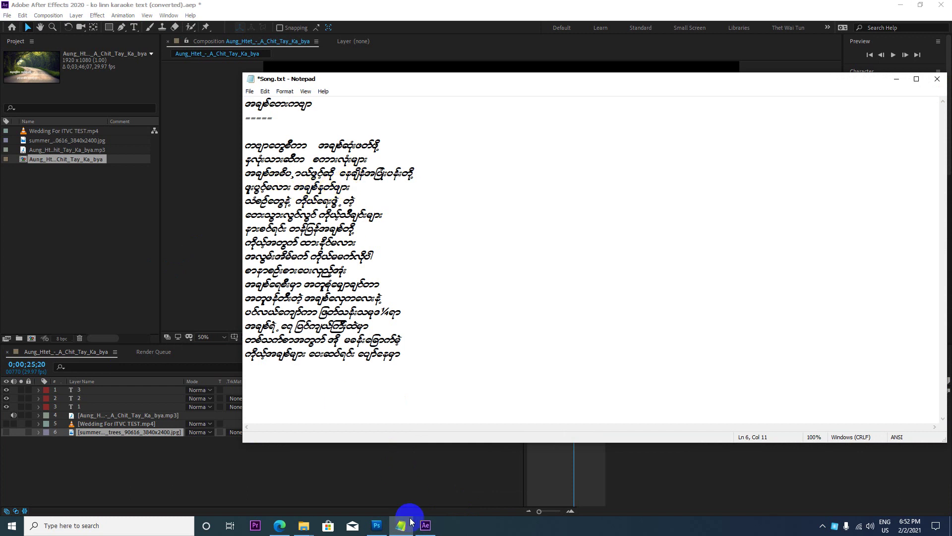
Hide After Effects and copy the seventh lyric line from Song.txt
{"action": "left_click", "coordinate": [379, 527]}
{"action": "left_click", "coordinate": [378, 527]}
{"action": "left_click", "coordinate": [425, 526]}
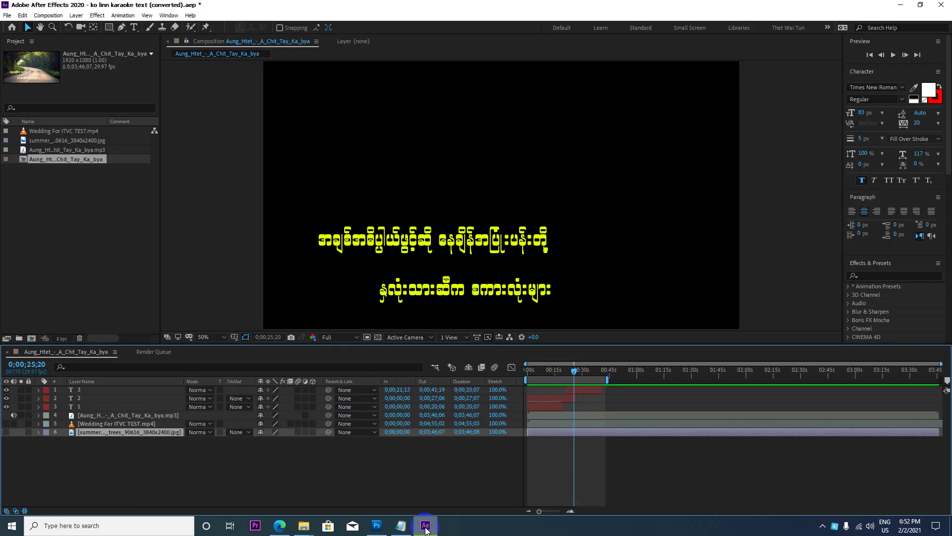
{"action": "left_click", "coordinate": [425, 529]}
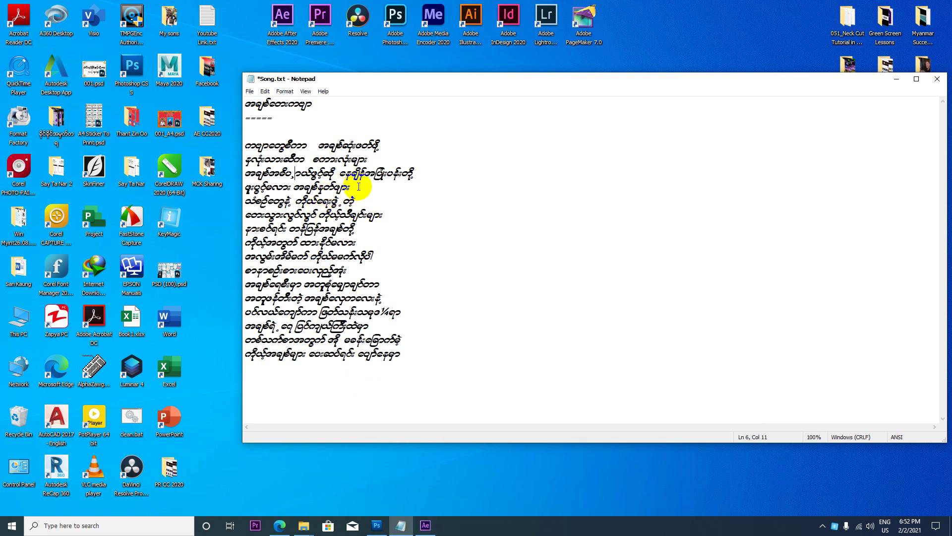
{"action": "left_click_drag", "start_coordinate": [349, 187], "coordinate": [244, 185]}
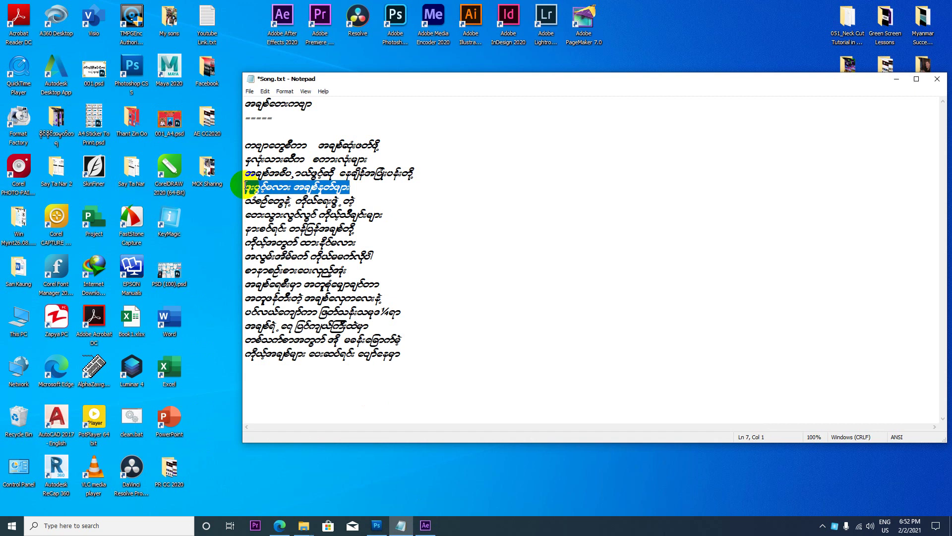
{"action": "right_click", "coordinate": [252, 186]}
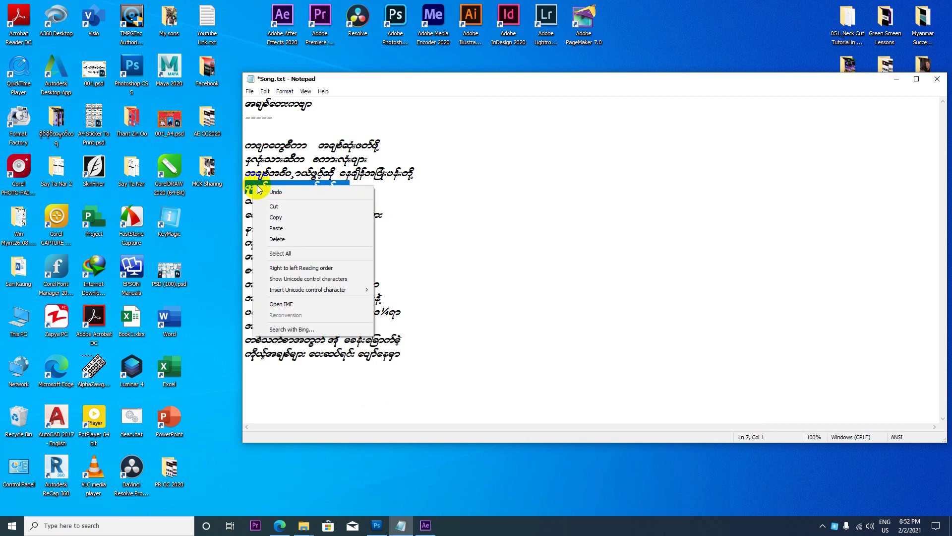
{"action": "left_click", "coordinate": [282, 214]}
Minimize the Notepad lyrics window and bring After Effects back to the front
{"action": "left_click_drag", "start_coordinate": [349, 75], "coordinate": [348, 66]}
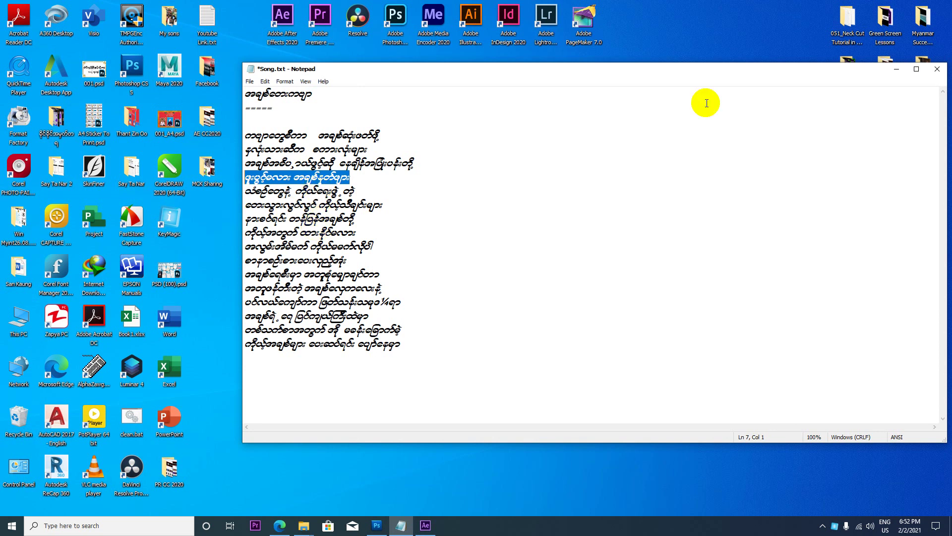
{"action": "left_click", "coordinate": [896, 69]}
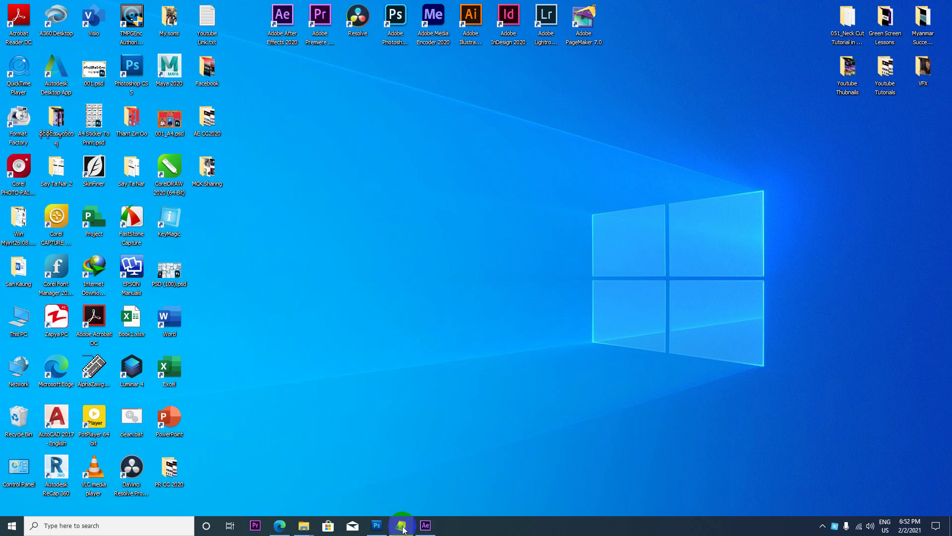
{"action": "left_click", "coordinate": [425, 525]}
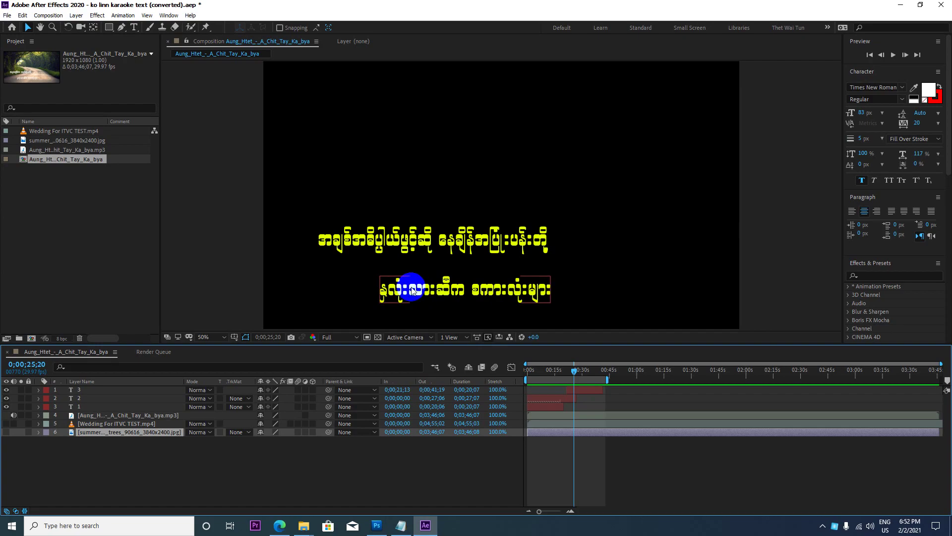
Select text layer 2 and move the current time to about 0;00;26;20
{"action": "left_click", "coordinate": [91, 390]}
{"action": "left_click", "coordinate": [93, 397]}
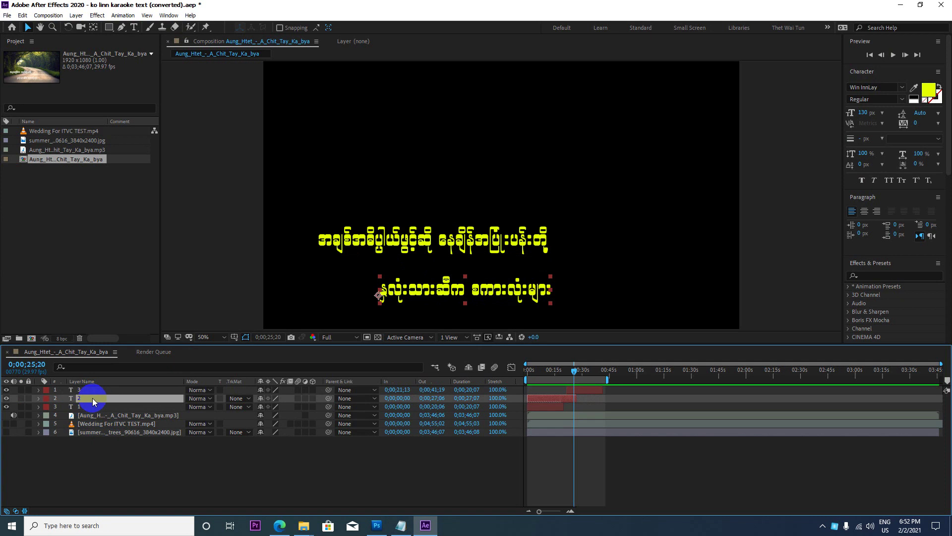
{"action": "double_click", "coordinate": [93, 398]}
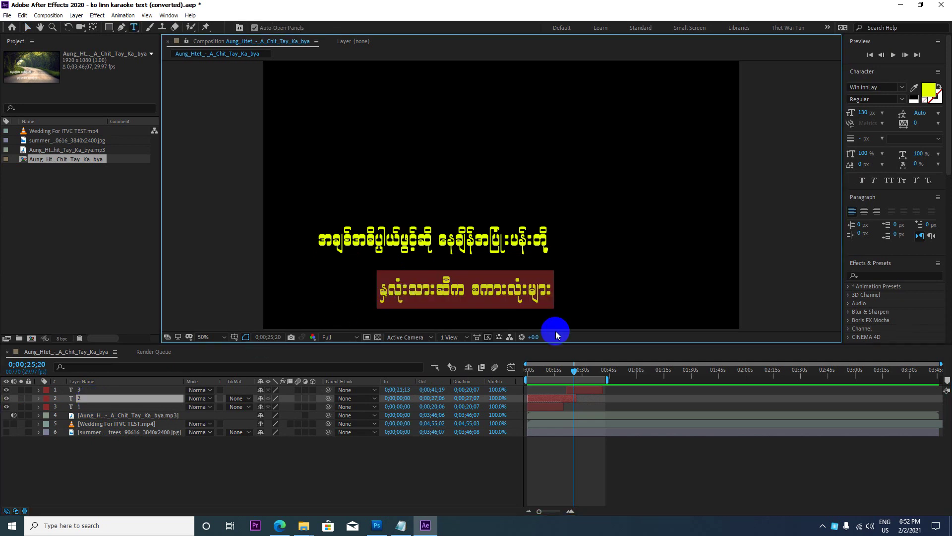
{"action": "mouse_move", "coordinate": [574, 372]}
{"action": "left_mouse_down"}
{"action": "mouse_move", "coordinate": [512, 377]}
{"action": "mouse_move", "coordinate": [593, 353]}
{"action": "left_mouse_up"}
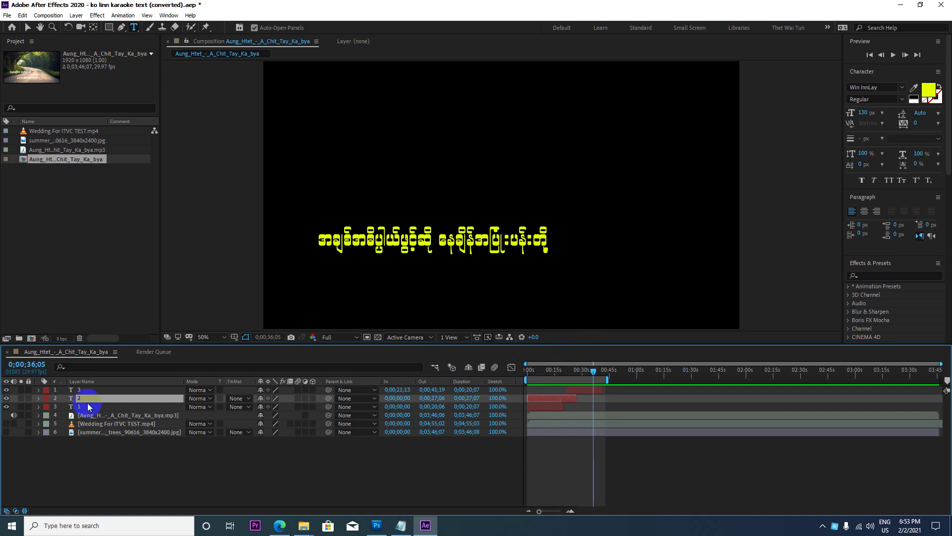
{"action": "left_click", "coordinate": [661, 400]}
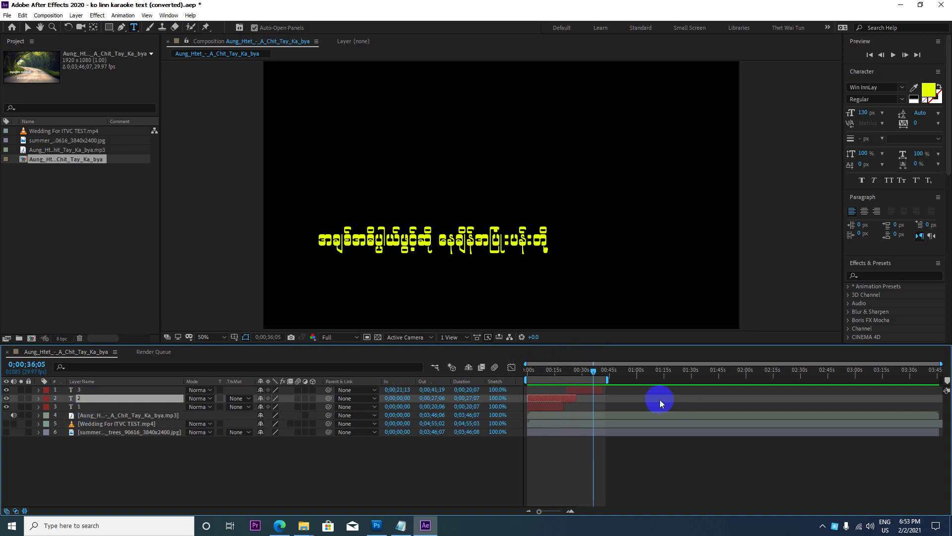
{"action": "left_click", "coordinate": [8, 399]}
{"action": "left_click", "coordinate": [95, 400]}
{"action": "left_click_drag", "start_coordinate": [593, 370], "coordinate": [569, 369]}
{"action": "left_click", "coordinate": [568, 399]}
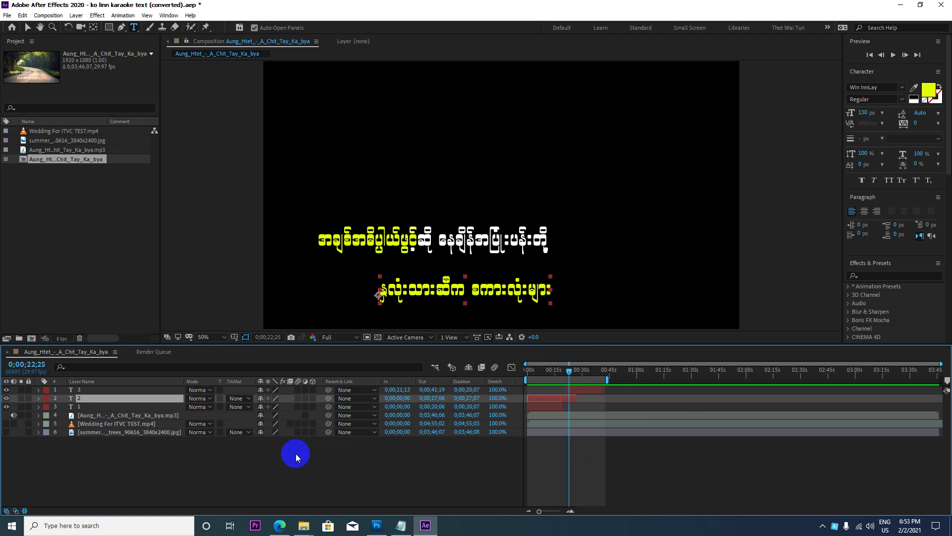
Duplicate layer 2 to the top, extend the work area, and start the copy at 0;00;33;06
{"action": "key", "text": "ctrl+d"}
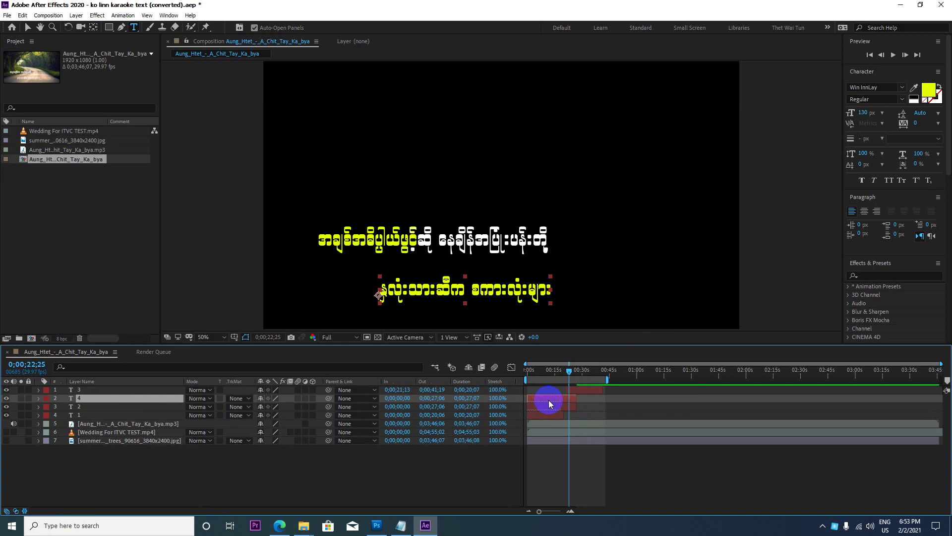
{"action": "key", "text": "ctrl+bracketright"}
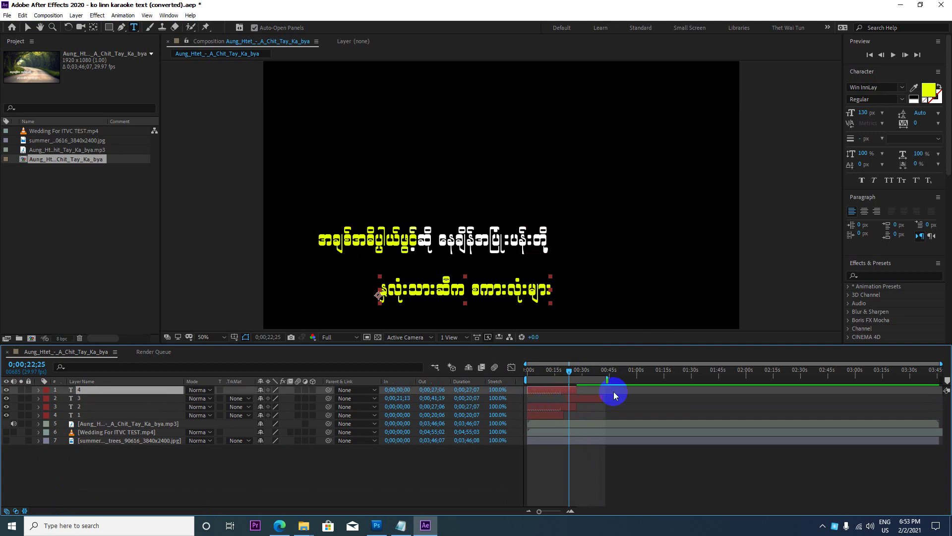
{"action": "left_click_drag", "start_coordinate": [607, 380], "coordinate": [645, 380]}
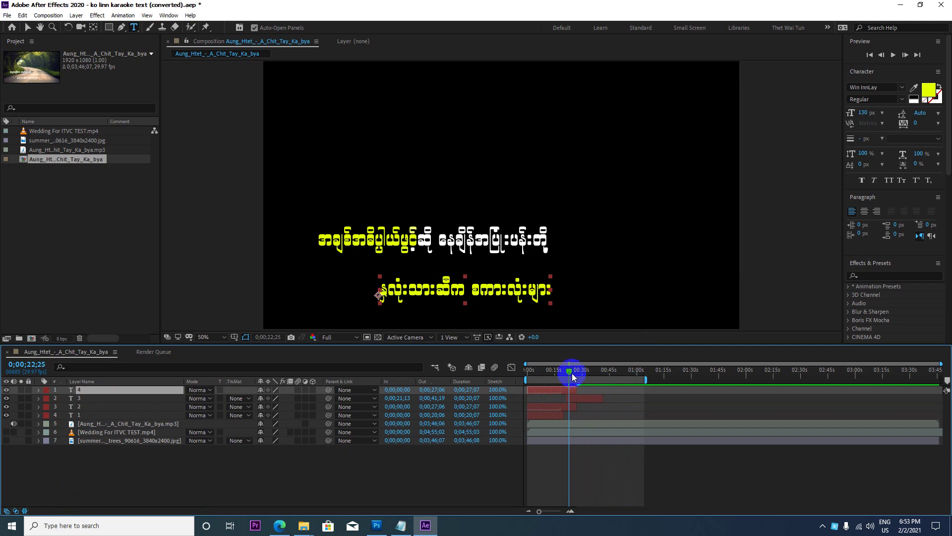
{"action": "mouse_move", "coordinate": [570, 370]}
{"action": "left_mouse_down"}
{"action": "mouse_move", "coordinate": [602, 368]}
{"action": "mouse_move", "coordinate": [591, 373]}
{"action": "left_mouse_up"}
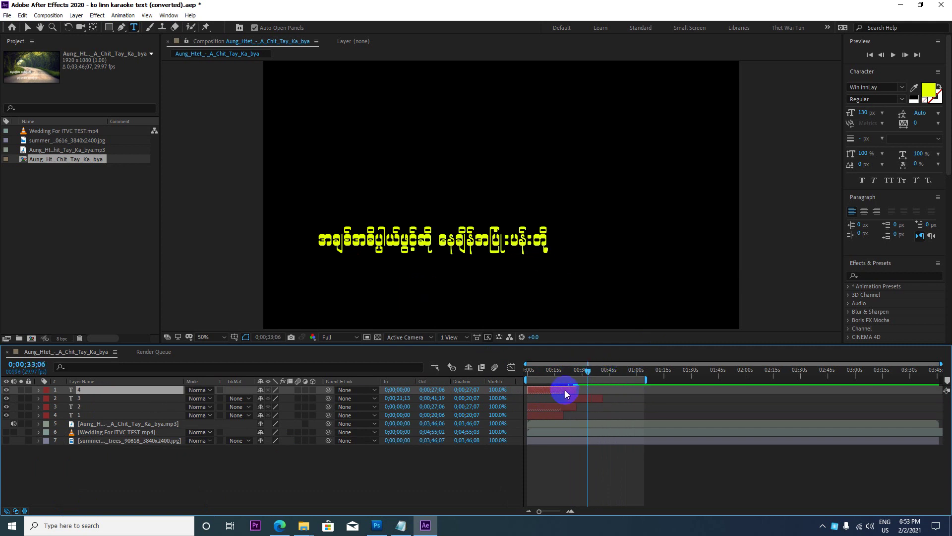
{"action": "key", "text": "bracketleft"}
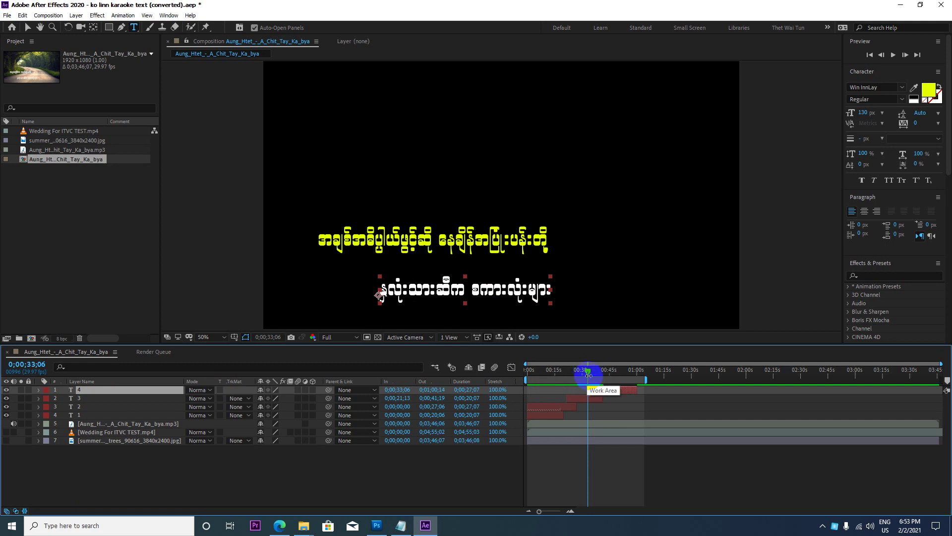
{"action": "left_click_drag", "start_coordinate": [587, 373], "coordinate": [595, 372]}
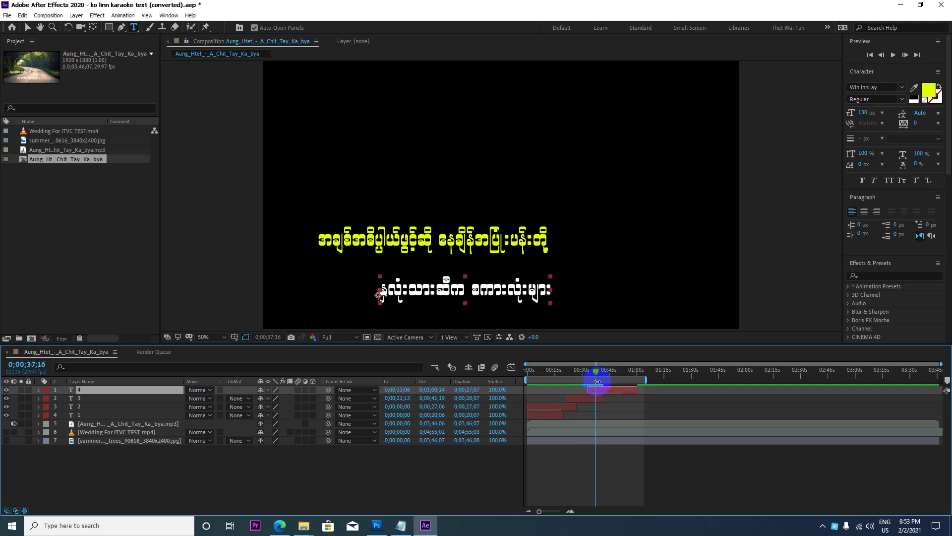
{"action": "left_click", "coordinate": [401, 525]}
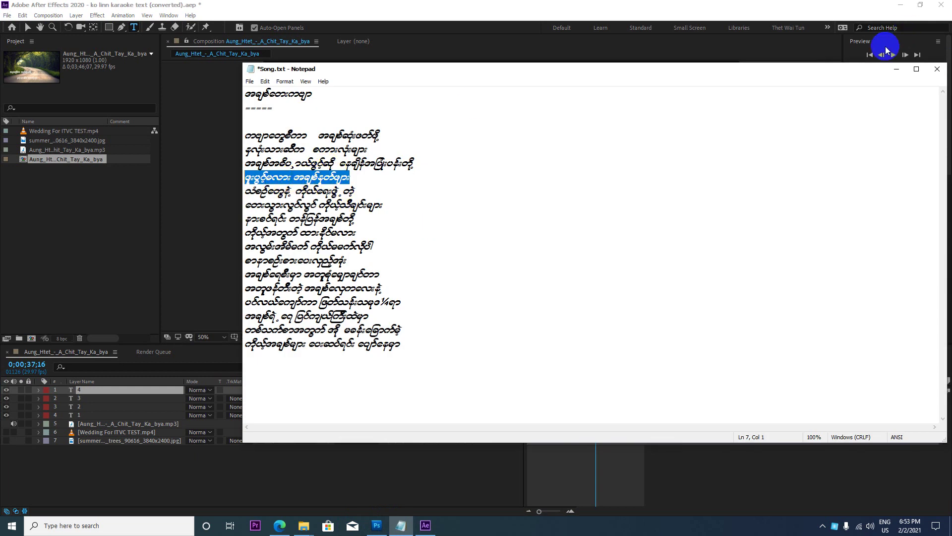
Paste the copied seventh lyric line into the lower text layer and scrub to check it
{"action": "left_click", "coordinate": [893, 71]}
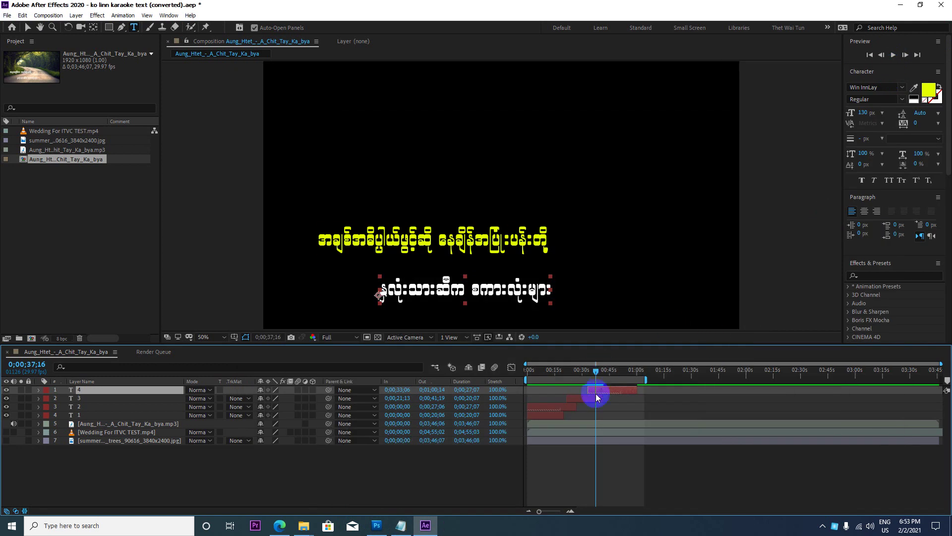
{"action": "double_click", "coordinate": [498, 290]}
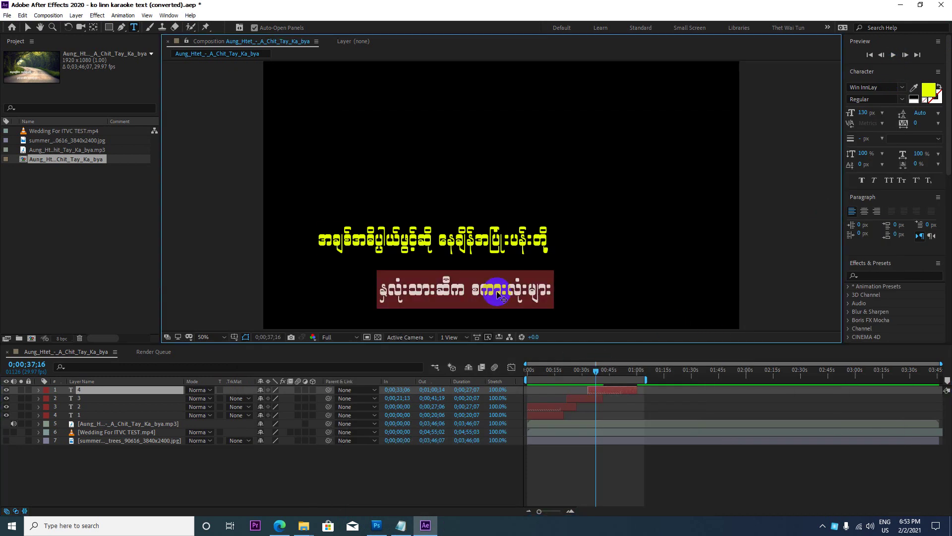
{"action": "key", "text": "ctrl+v"}
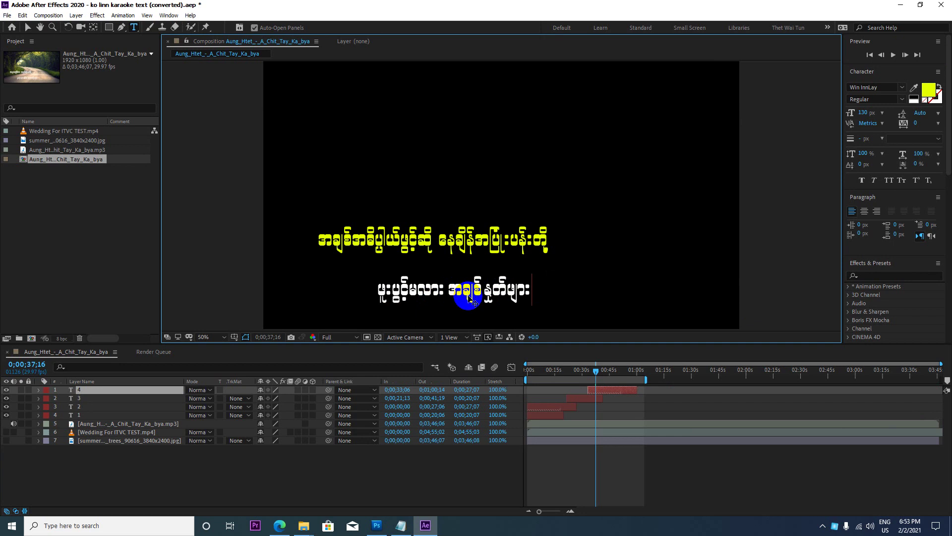
{"action": "scroll", "coordinate": [466, 290], "scroll_direction": "down", "scroll_amount": 1}
{"action": "mouse_move", "coordinate": [596, 374]}
{"action": "left_mouse_down"}
{"action": "mouse_move", "coordinate": [616, 398]}
{"action": "mouse_move", "coordinate": [590, 373]}
{"action": "mouse_move", "coordinate": [553, 379]}
{"action": "left_mouse_up"}
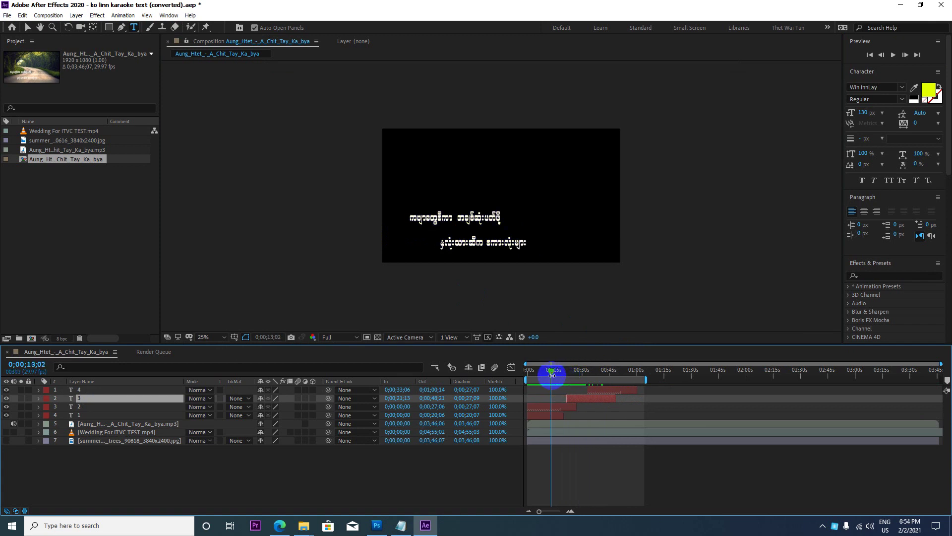
Preview to 22;01, zoom the view to 50%, and drag layer 3's in-point to 0;00;19;24
{"action": "key", "text": "space"}
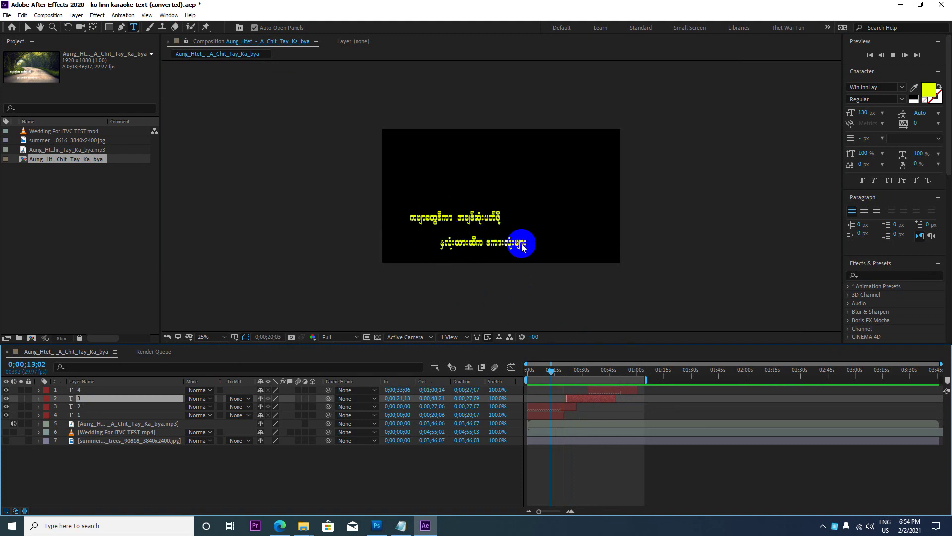
{"action": "key", "text": "space"}
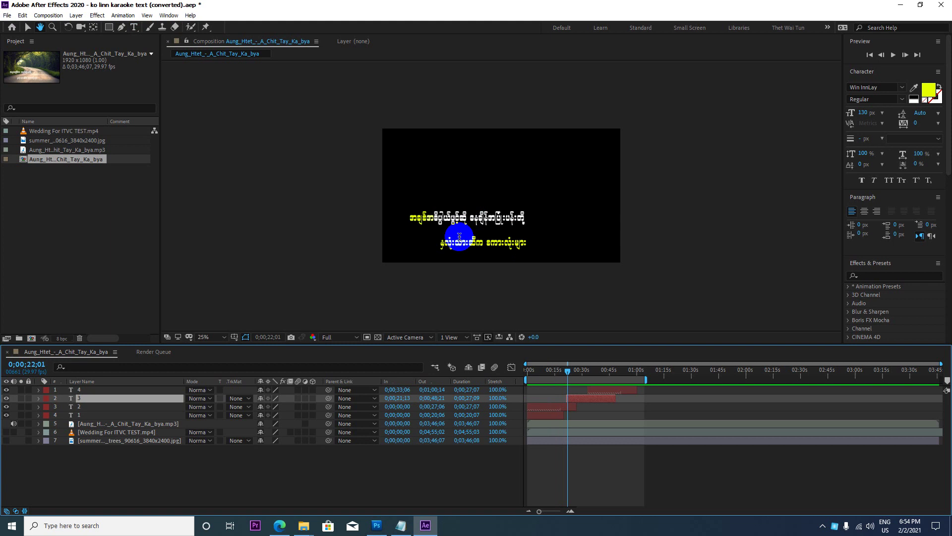
{"action": "key", "text": "period"}
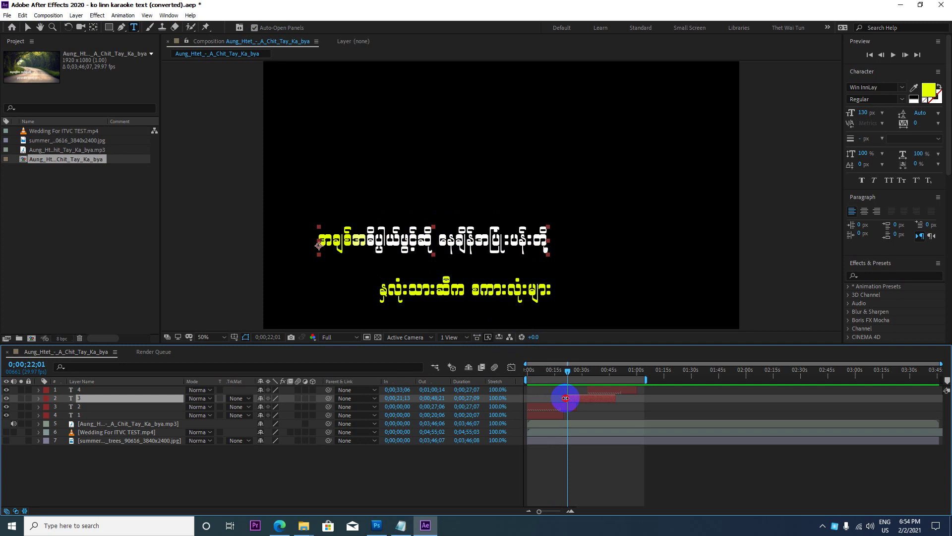
{"action": "mouse_move", "coordinate": [565, 397]}
{"action": "left_mouse_down"}
{"action": "mouse_move", "coordinate": [563, 414]}
{"action": "mouse_move", "coordinate": [554, 377]}
{"action": "mouse_move", "coordinate": [564, 372]}
{"action": "mouse_move", "coordinate": [565, 398]}
{"action": "mouse_move", "coordinate": [566, 377]}
{"action": "mouse_move", "coordinate": [623, 361]}
{"action": "left_mouse_up"}
{"action": "left_click", "coordinate": [623, 393]}
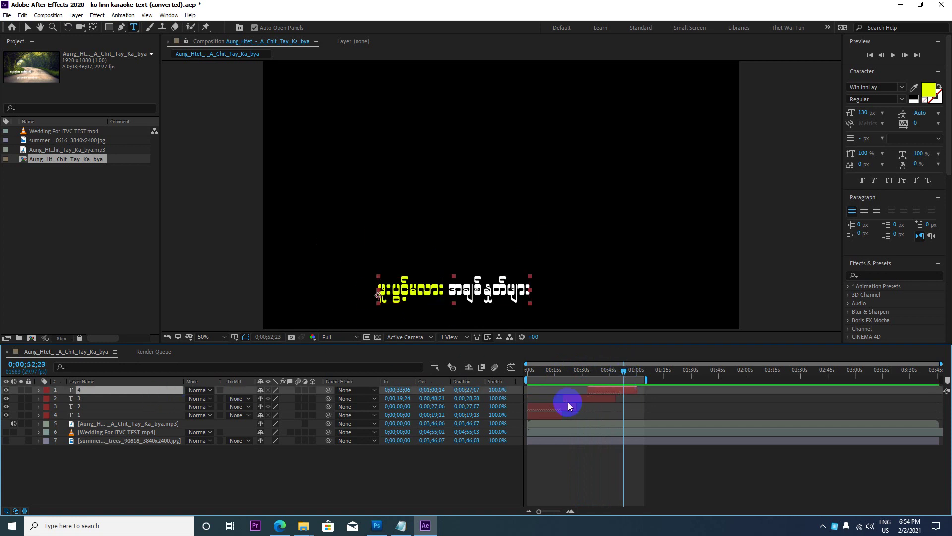
{"action": "left_click", "coordinate": [570, 404]}
{"action": "left_click", "coordinate": [603, 389]}
{"action": "key", "text": "u"}
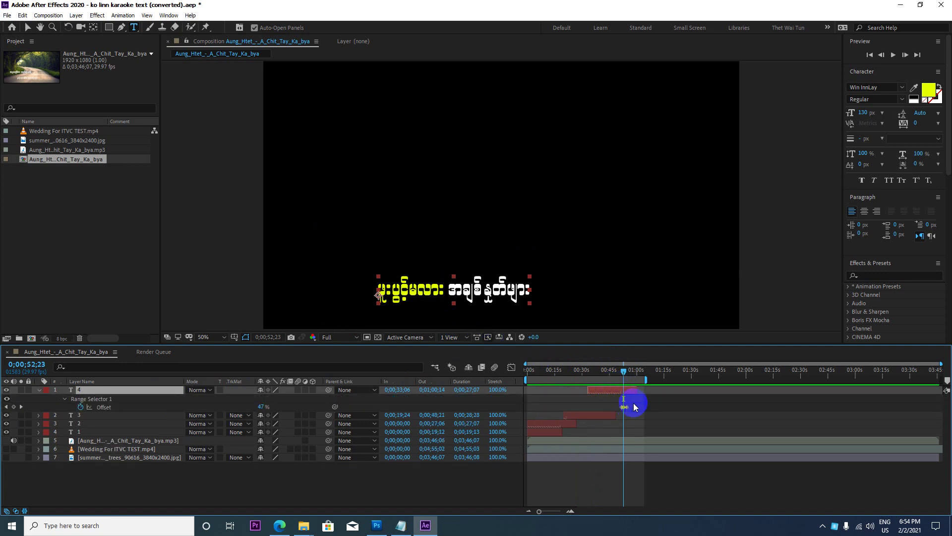
{"action": "left_click", "coordinate": [634, 406]}
{"action": "left_click_drag", "start_coordinate": [623, 370], "coordinate": [615, 370]}
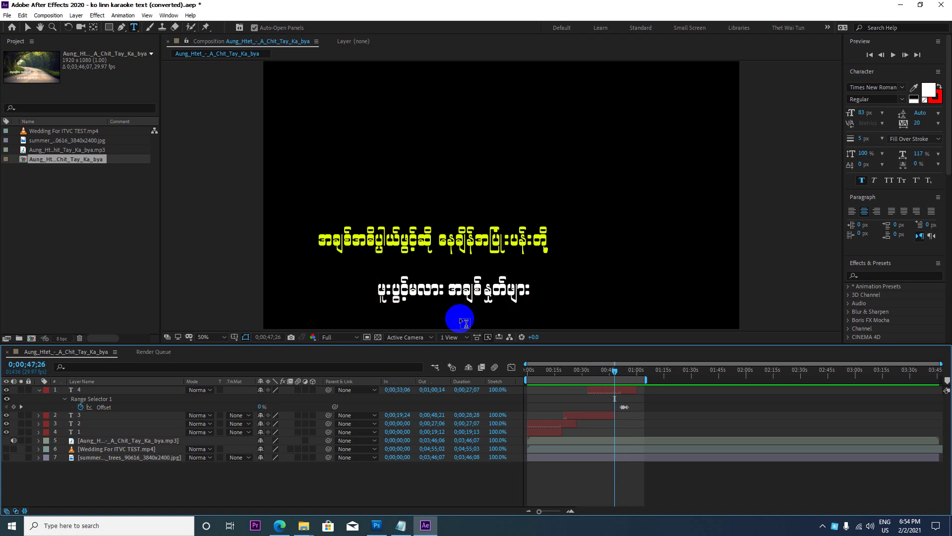
{"action": "left_click", "coordinate": [612, 399]}
{"action": "left_click", "coordinate": [630, 406]}
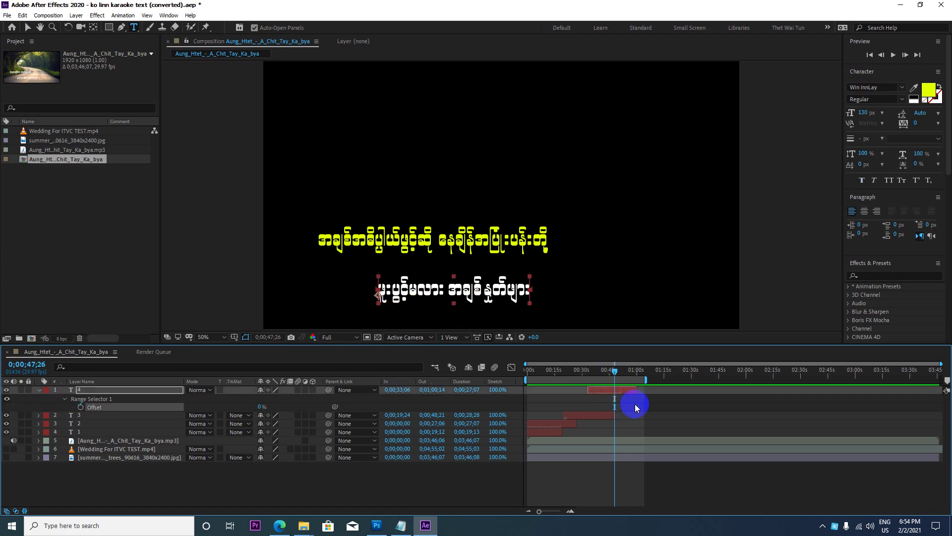
{"action": "left_click", "coordinate": [39, 391]}
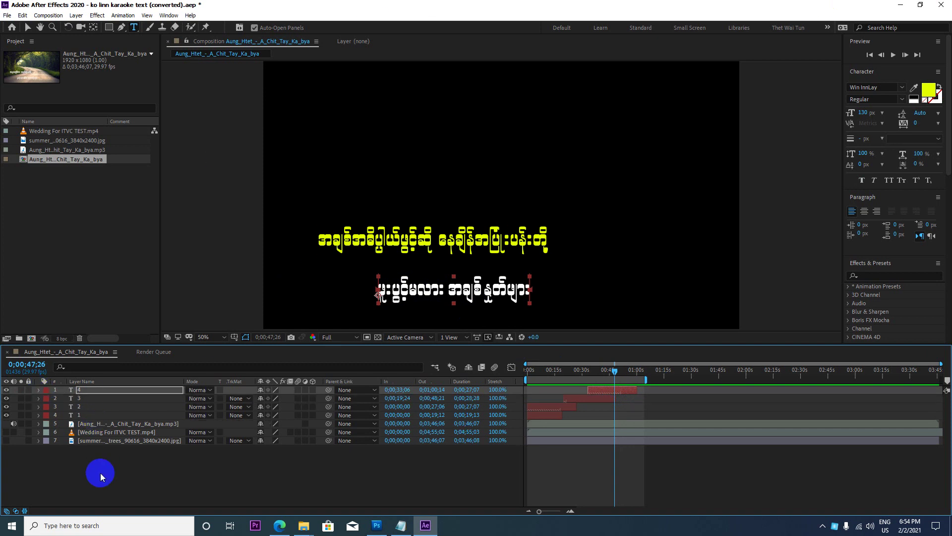
{"action": "left_click_drag", "start_coordinate": [100, 472], "coordinate": [130, 380]}
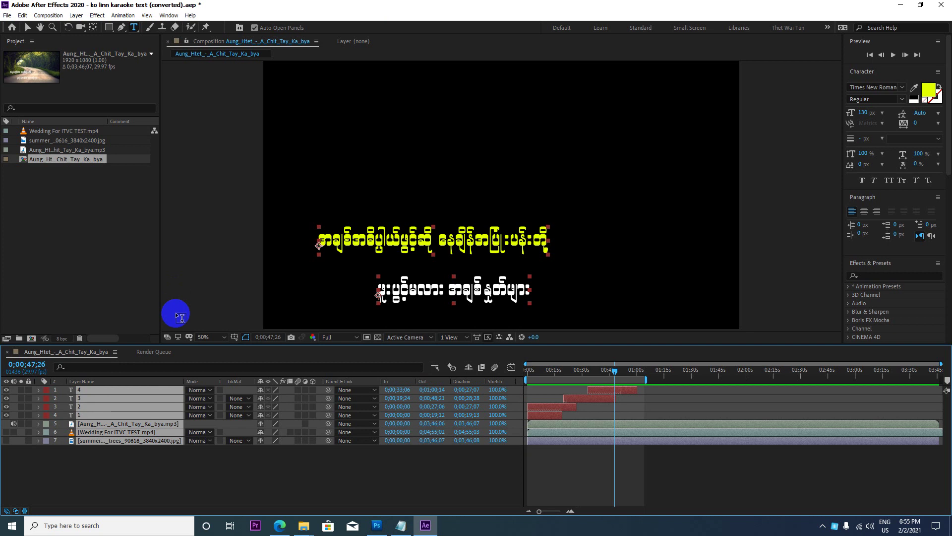
{"action": "left_click", "coordinate": [154, 352]}
{"action": "left_click", "coordinate": [129, 352]}
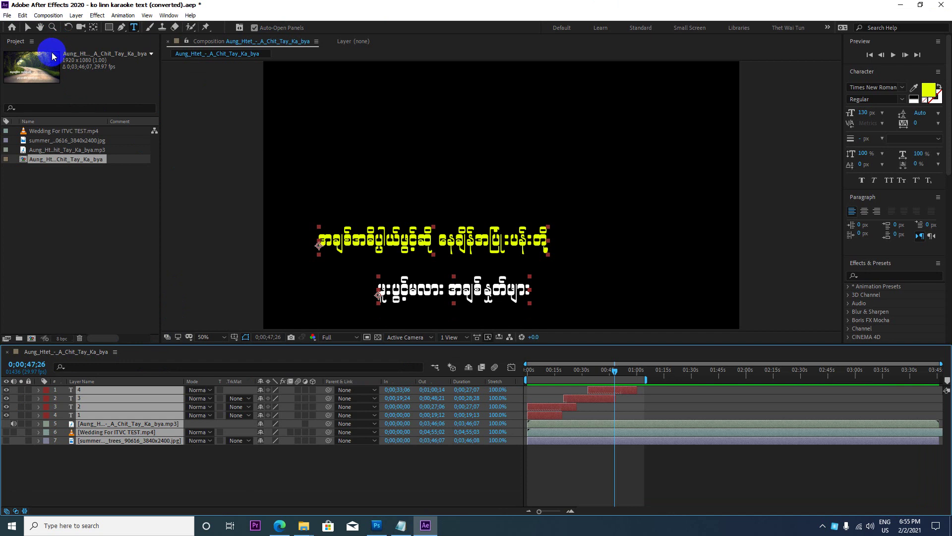
{"action": "left_click_drag", "start_coordinate": [53, 57], "coordinate": [41, 22]}
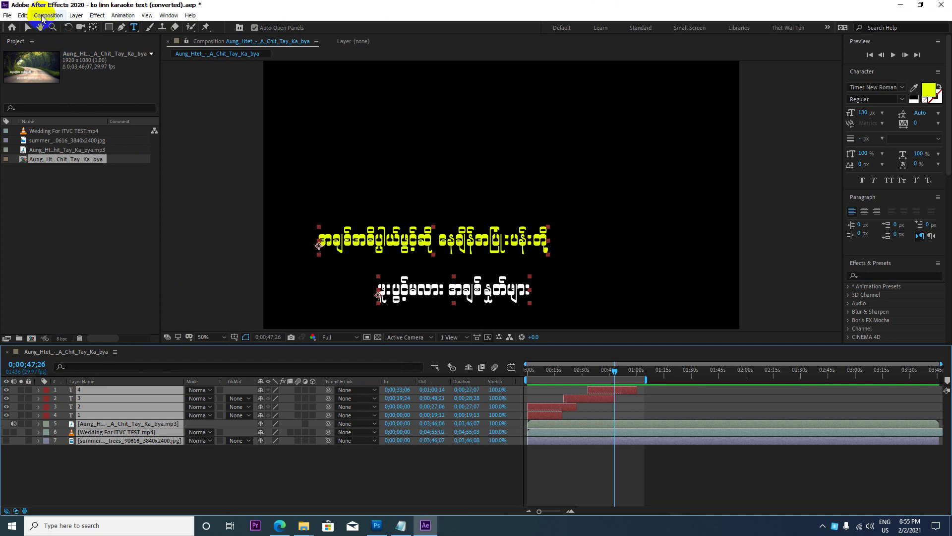
Create a new HDTV 1080 25 composition named Karaoke Text with duration 0:01:00:22
{"action": "left_click", "coordinate": [46, 15]}
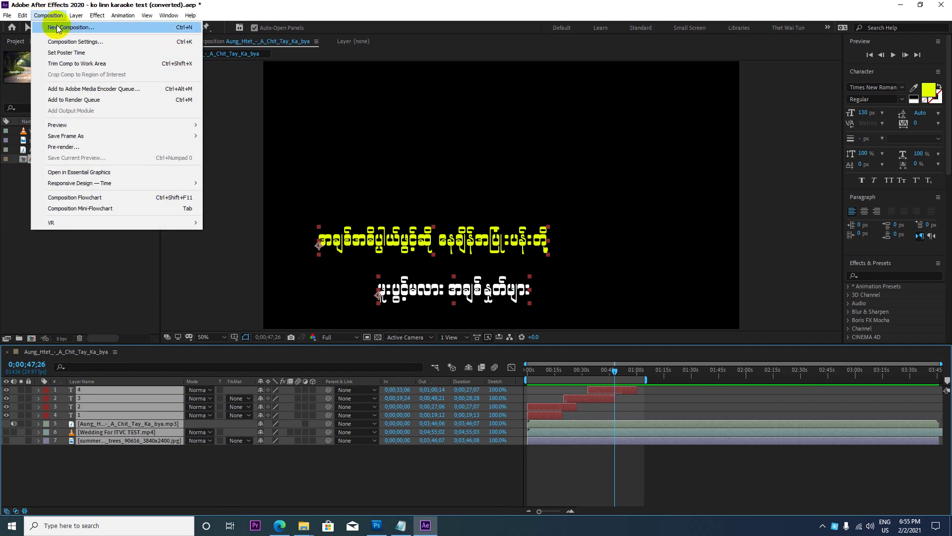
{"action": "left_click", "coordinate": [58, 28]}
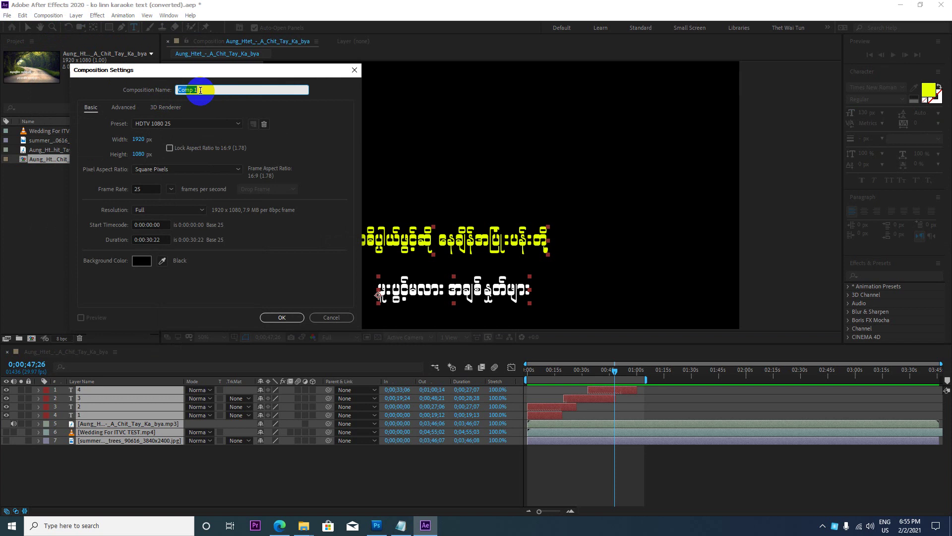
{"action": "type", "text": "Karaoke Text"}
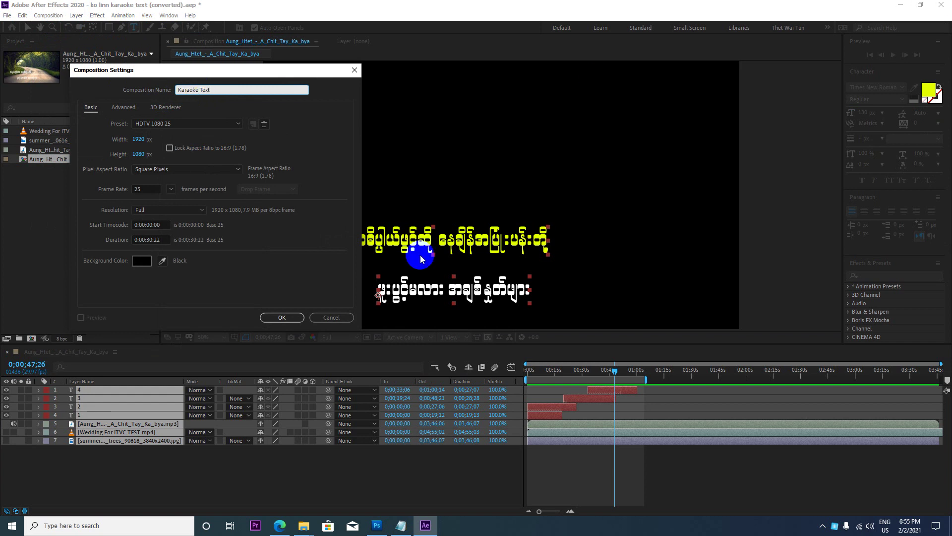
{"action": "left_click", "coordinate": [151, 241]}
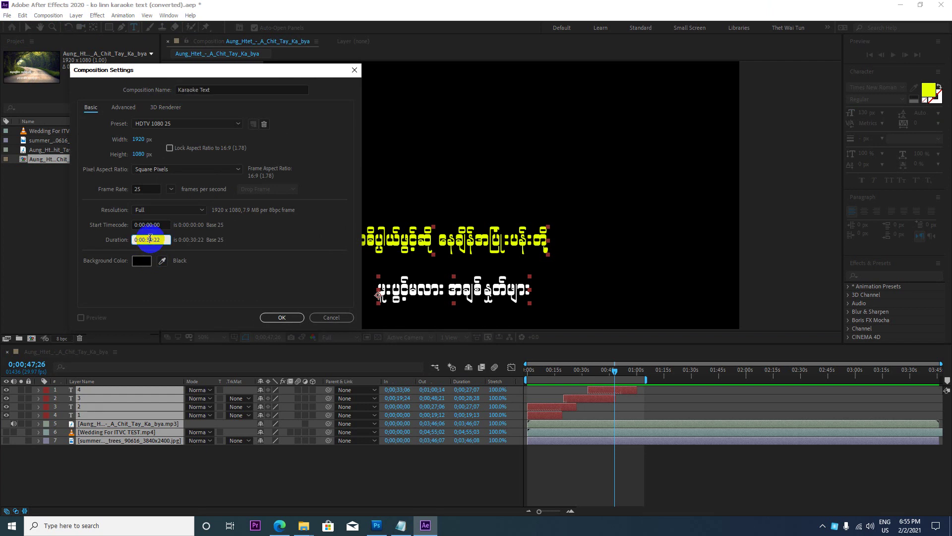
{"action": "key", "text": "BackSpace"}
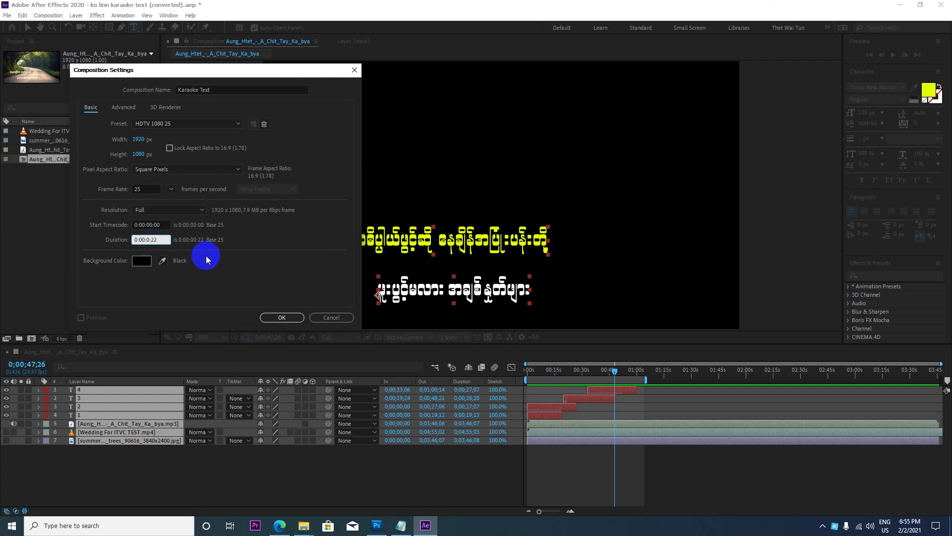
{"action": "key", "text": "BackSpace"}
{"action": "type", "text": "0"}
{"action": "type", "text": "1"}
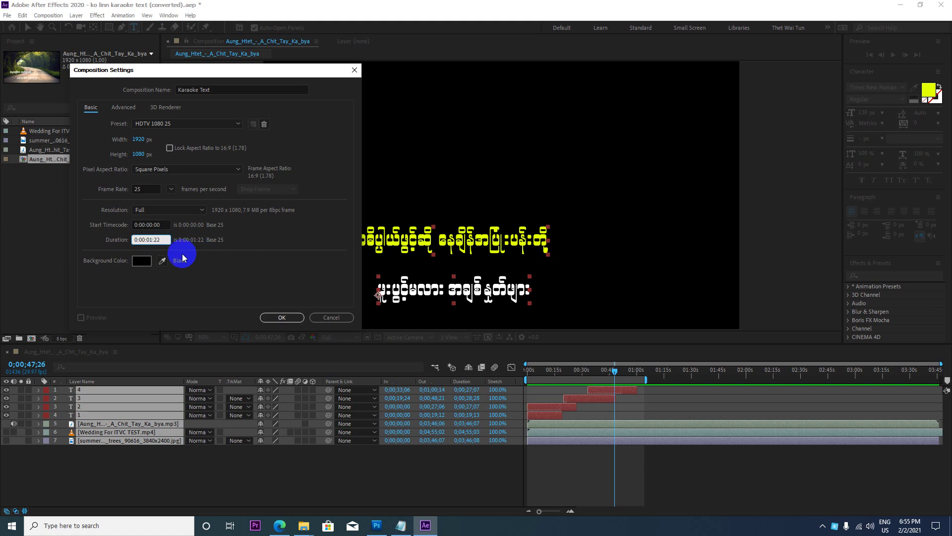
{"action": "double_click", "coordinate": [149, 240]}
{"action": "type", "text": "00:"}
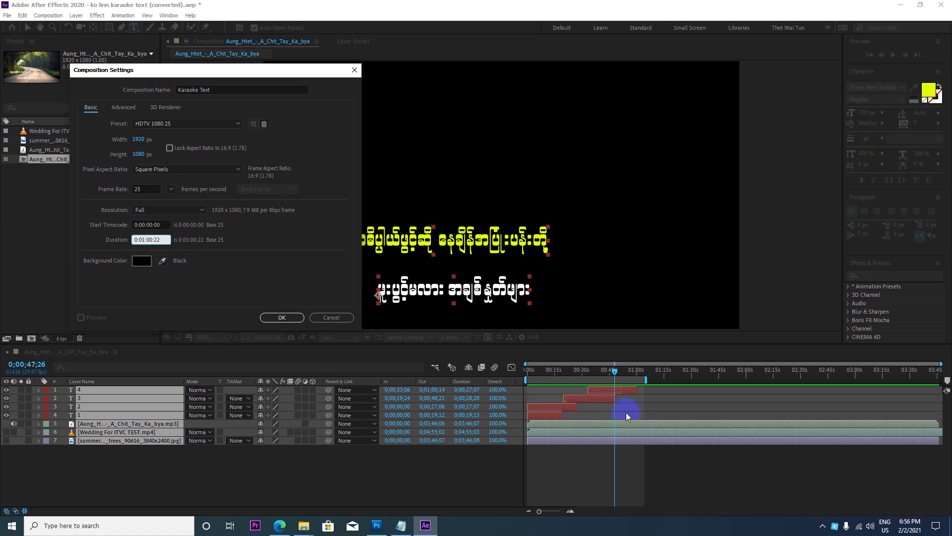
Confirm the Karaoke Text composition and add Aung_Htet_-_A_Chit_Tay_Ka_bya.mp3 to its timeline
{"action": "left_click", "coordinate": [293, 318]}
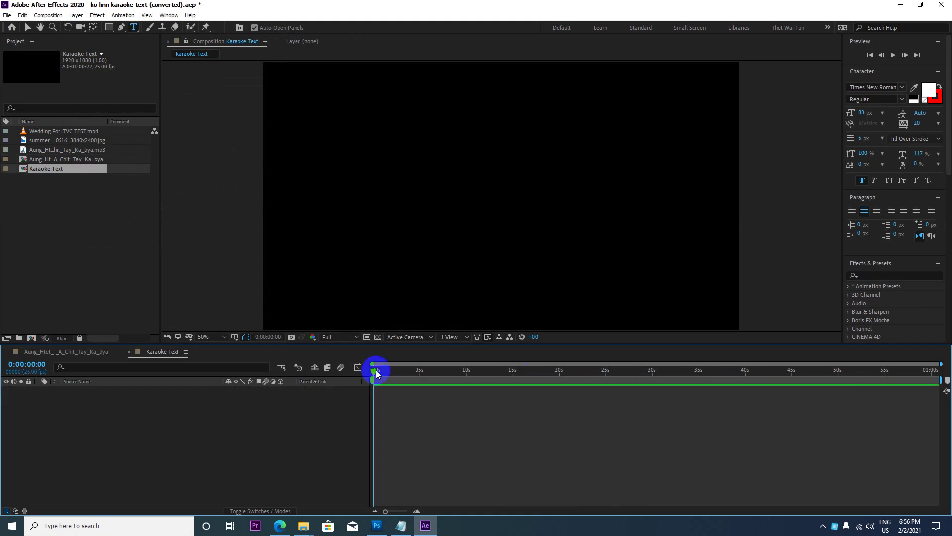
{"action": "mouse_move", "coordinate": [376, 373]}
{"action": "left_mouse_down"}
{"action": "mouse_move", "coordinate": [498, 382]}
{"action": "mouse_move", "coordinate": [421, 398]}
{"action": "mouse_move", "coordinate": [367, 390]}
{"action": "left_mouse_up"}
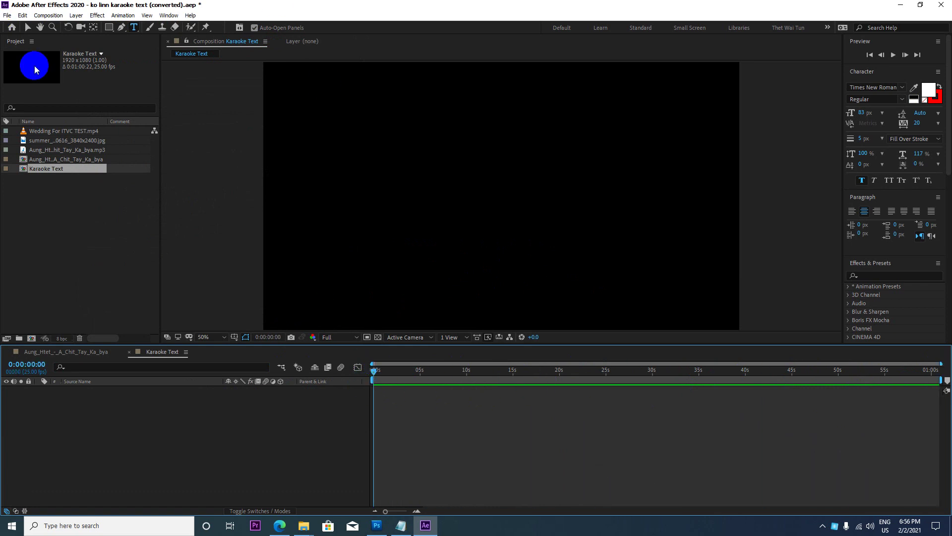
{"action": "left_click", "coordinate": [44, 150]}
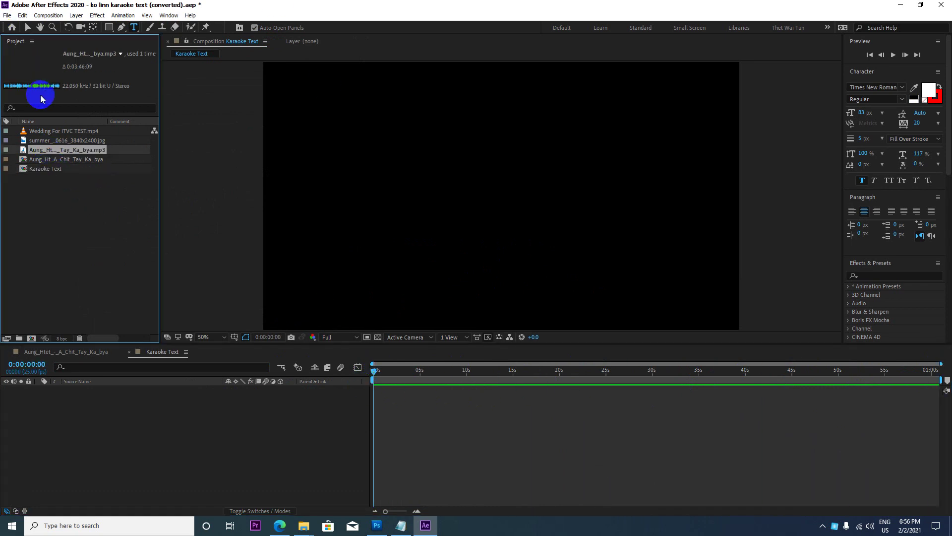
{"action": "left_click_drag", "start_coordinate": [46, 150], "coordinate": [89, 420]}
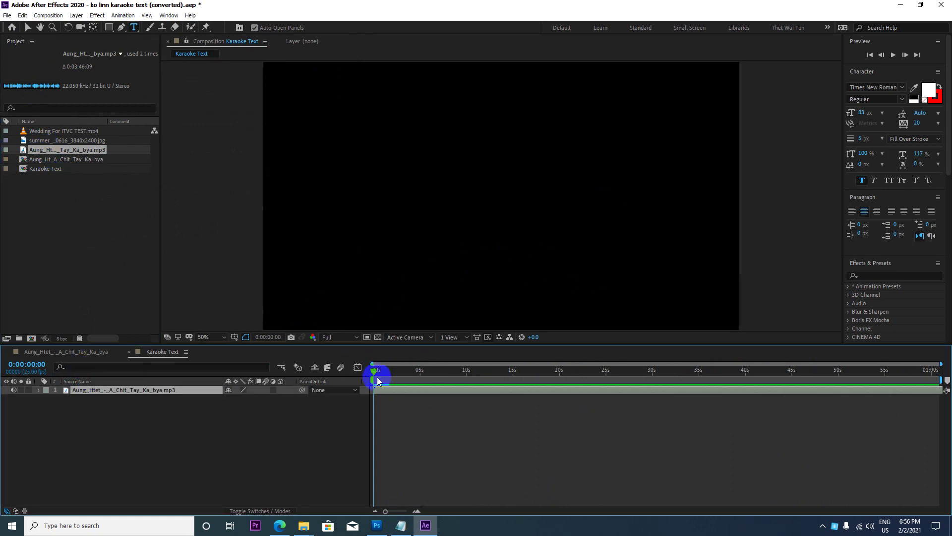
Preview the song, then scrub the time from about 0:00:14:18 back to 0:00:12:13
{"action": "left_click_drag", "start_coordinate": [376, 373], "coordinate": [376, 372]}
{"action": "key", "text": "space"}
{"action": "key", "text": "space"}
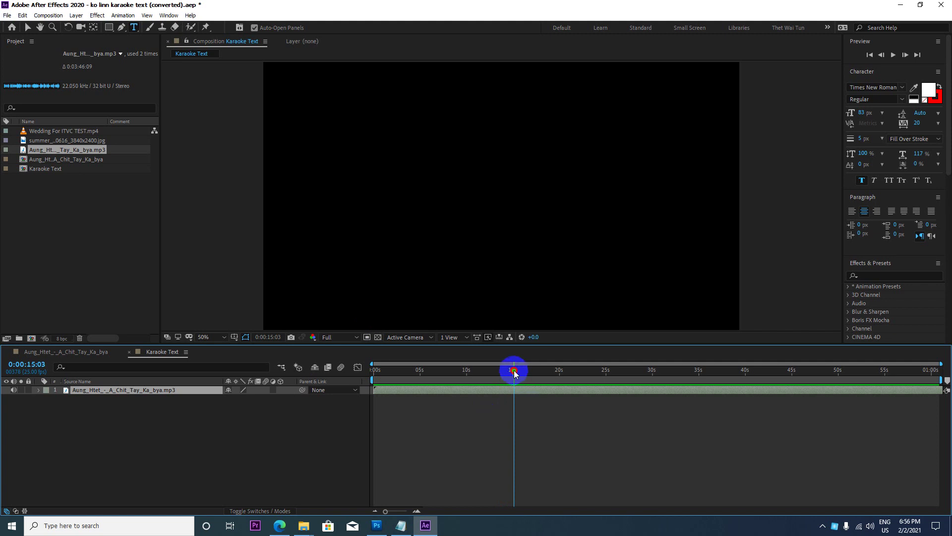
{"action": "left_click_drag", "start_coordinate": [514, 371], "coordinate": [510, 374]}
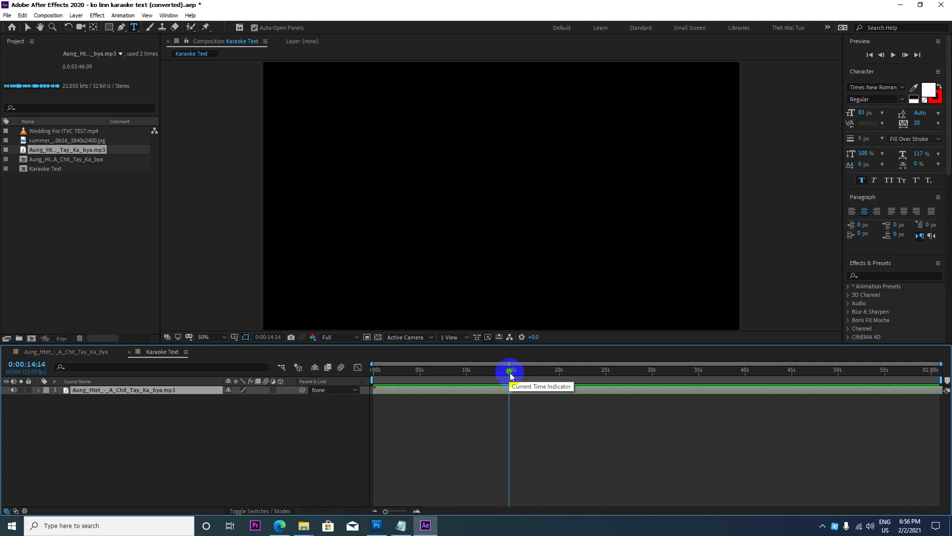
{"action": "left_click_drag", "start_coordinate": [510, 373], "coordinate": [512, 375]}
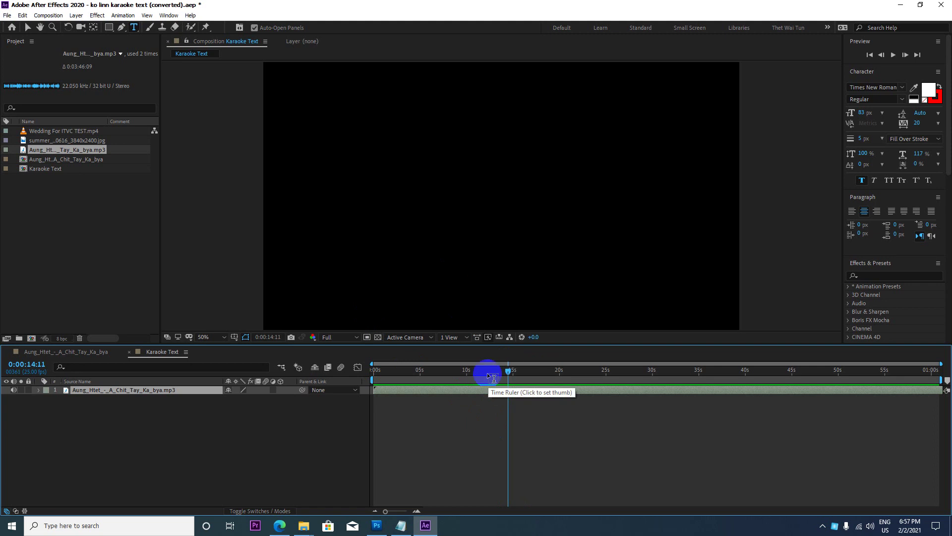
{"action": "left_click", "coordinate": [503, 370]}
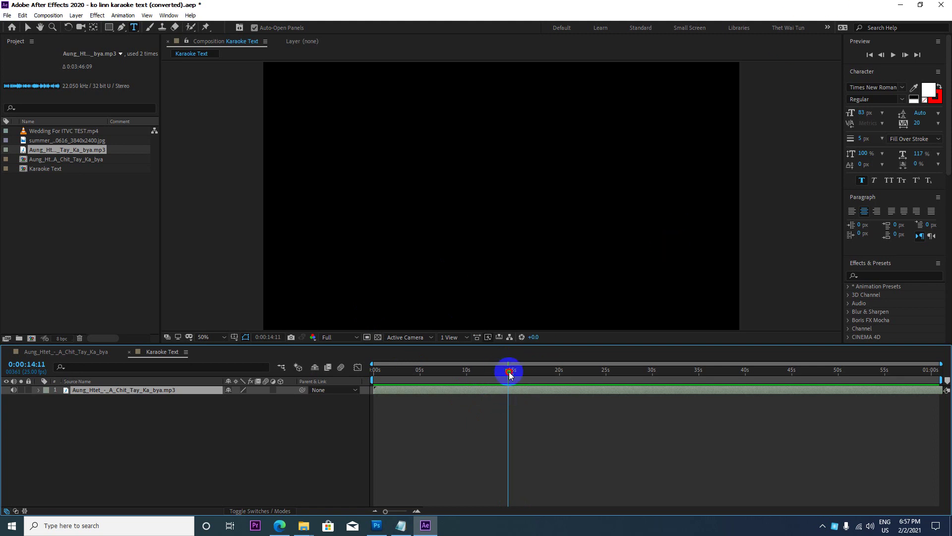
{"action": "left_click_drag", "start_coordinate": [509, 371], "coordinate": [499, 376]}
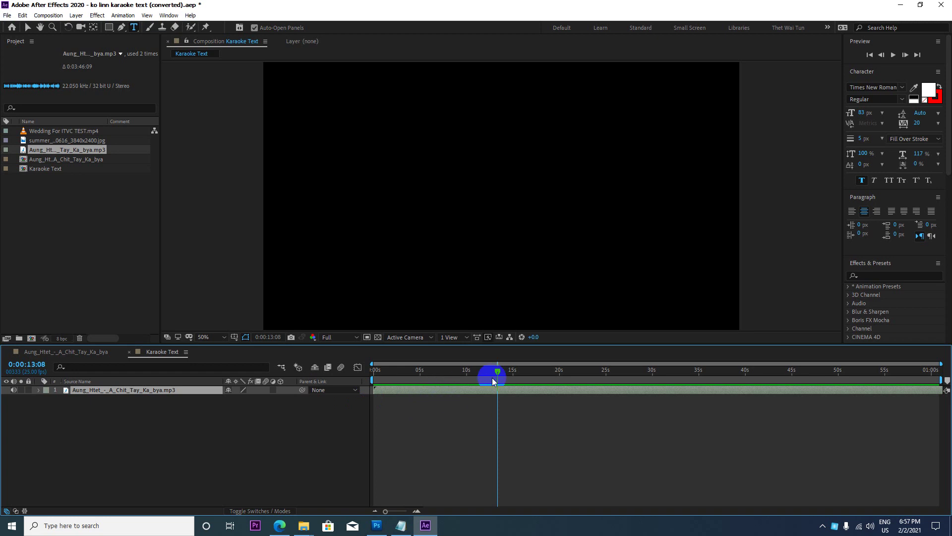
{"action": "left_click_drag", "start_coordinate": [499, 371], "coordinate": [491, 371]}
Start the work area at 0:00:12:13 and preview the song from there
{"action": "key", "text": "b"}
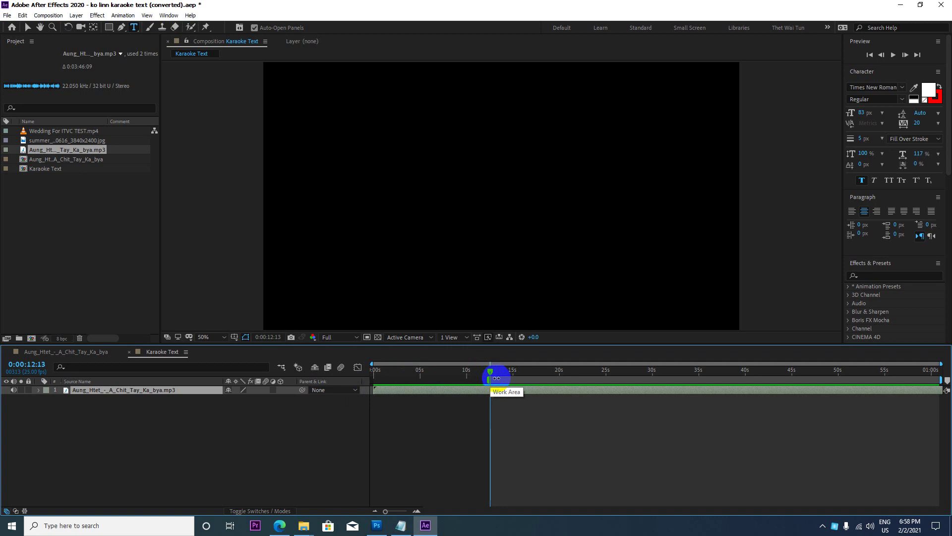
{"action": "key", "text": "space"}
{"action": "key", "text": "space"}
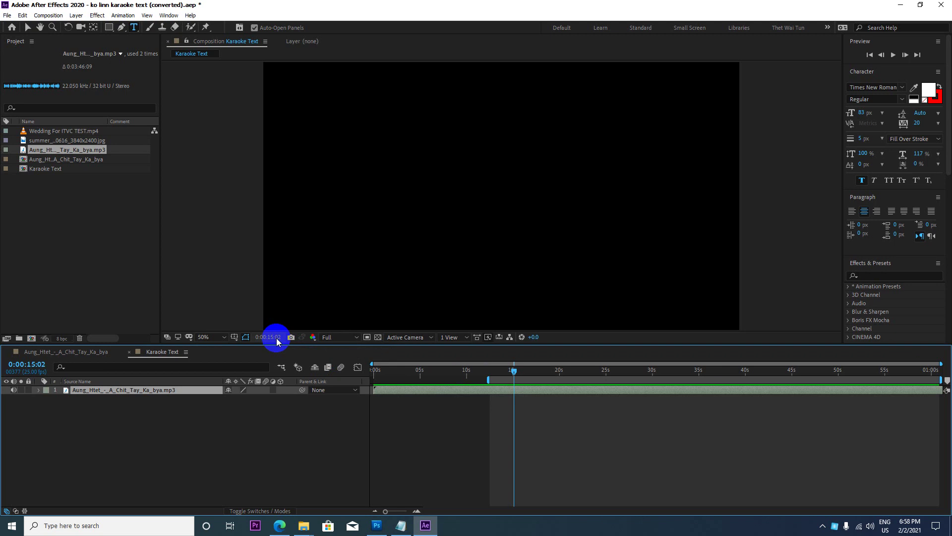
{"action": "key", "text": "Page_Up"}
{"action": "key", "text": "Page_Up"}
{"action": "key", "text": "Page_Up"}
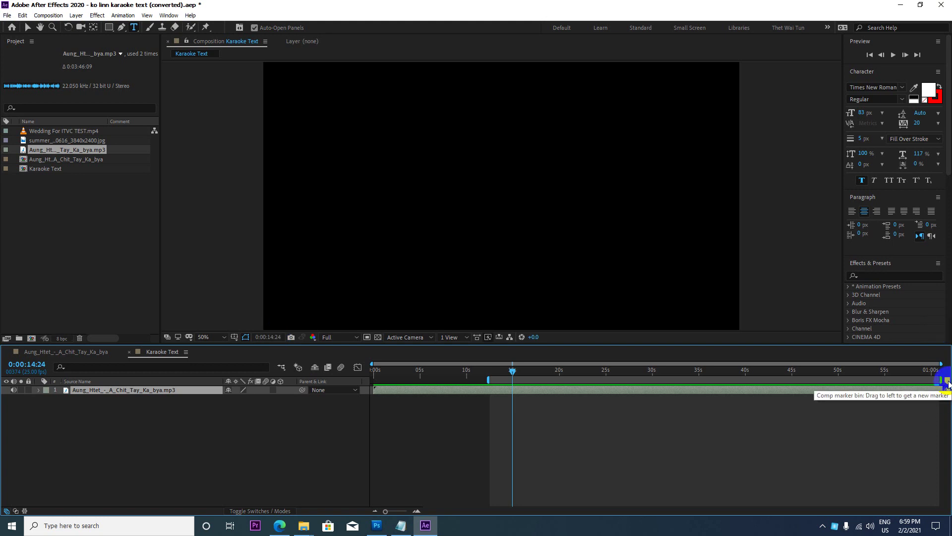
Add a composition marker just before 15 seconds and re-preview from about 0:00:13:15
{"action": "left_click_drag", "start_coordinate": [948, 384], "coordinate": [510, 386]}
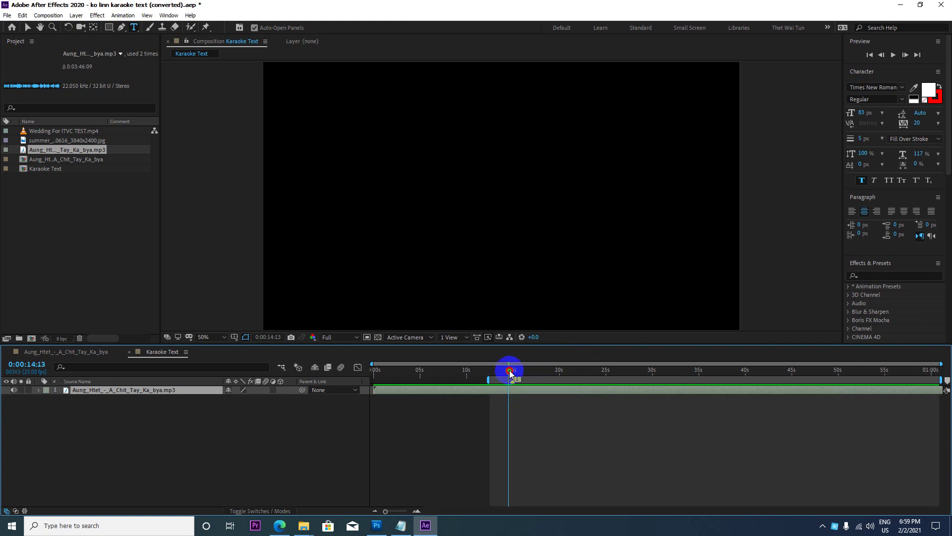
{"action": "left_click_drag", "start_coordinate": [514, 374], "coordinate": [500, 373]}
{"action": "key", "text": "space"}
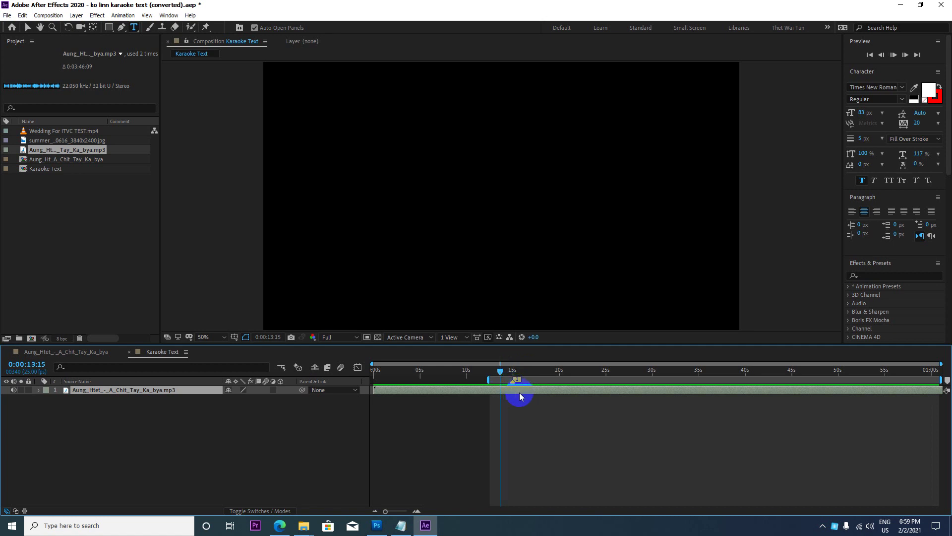
{"action": "key", "text": "space"}
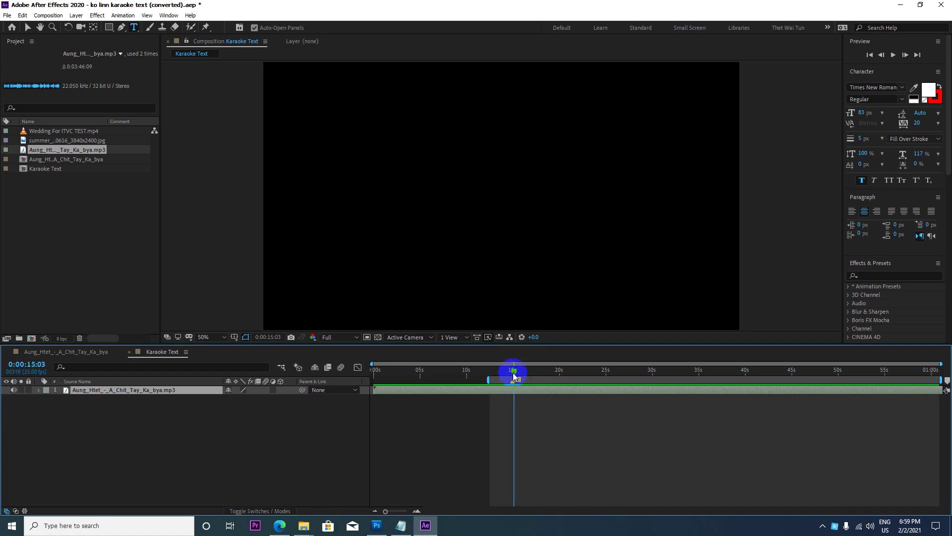
{"action": "left_click_drag", "start_coordinate": [513, 373], "coordinate": [502, 374]}
{"action": "key", "text": "space"}
{"action": "key", "text": "space"}
{"action": "right_click", "coordinate": [515, 381]}
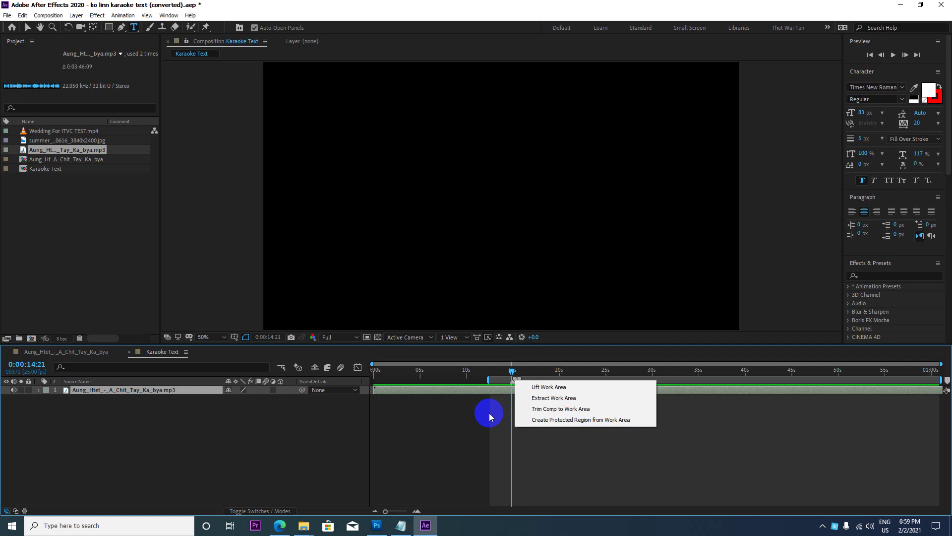
{"action": "left_click", "coordinate": [515, 387]}
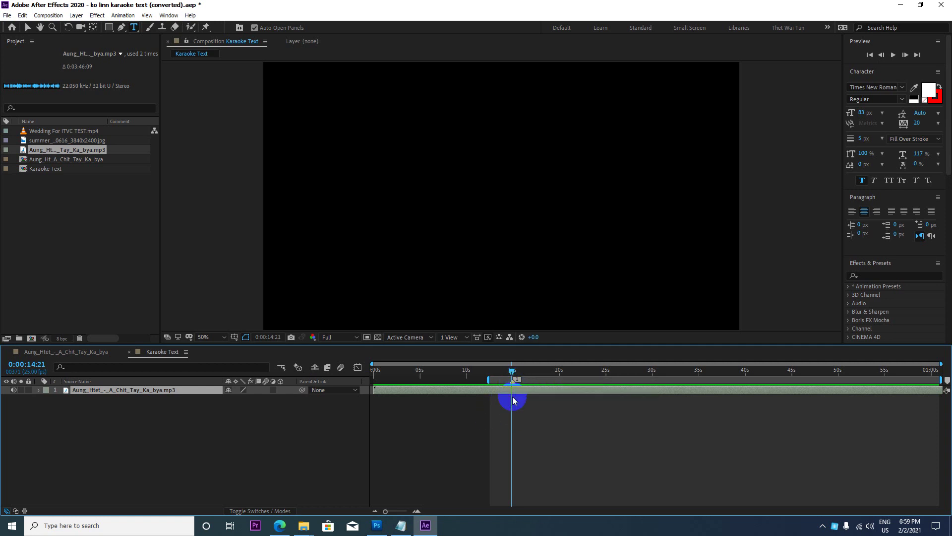
{"action": "key", "text": "Delete"}
{"action": "key", "text": "ctrl+z"}
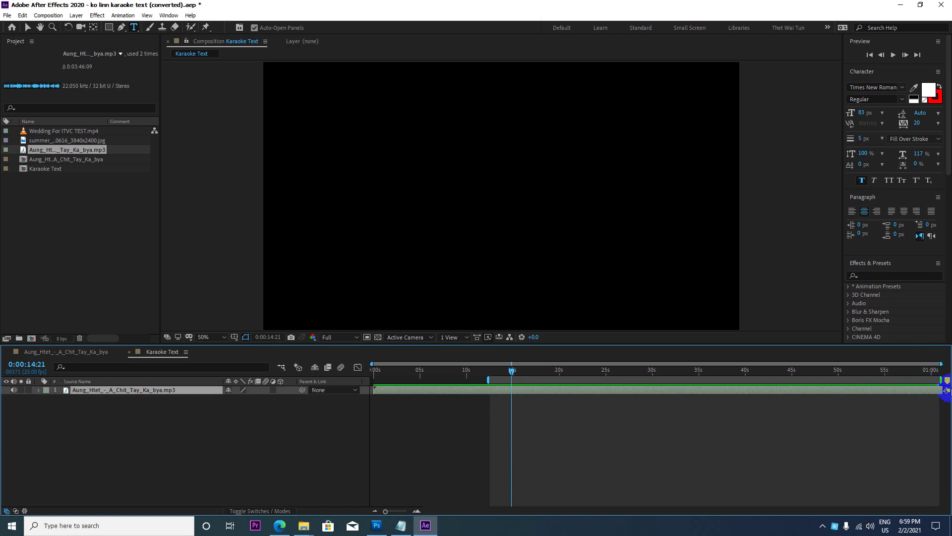
{"action": "left_click", "coordinate": [948, 381]}
{"action": "key", "text": "space"}
{"action": "key", "text": "space"}
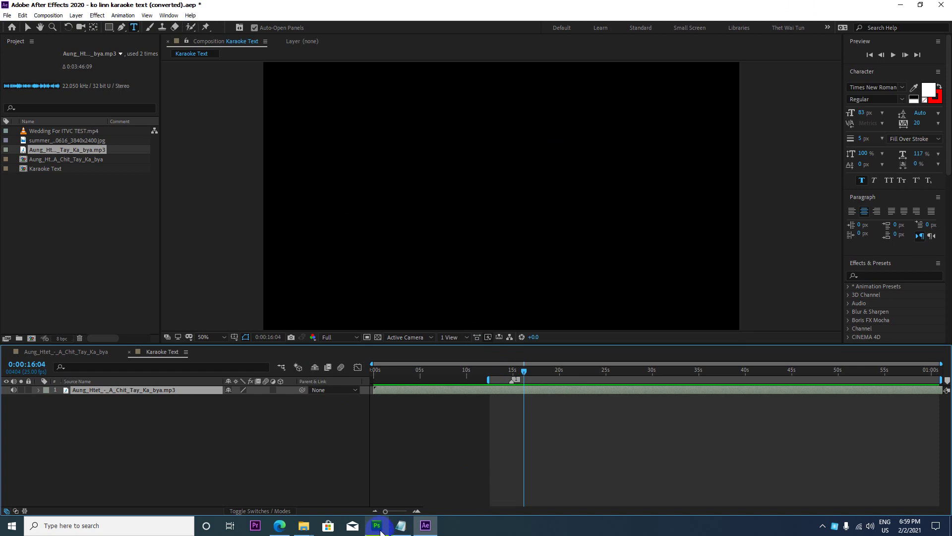
Copy the first lyric line (line 4) of Song.txt in Notepad, then minimize Notepad
{"action": "left_click", "coordinate": [400, 526]}
{"action": "left_click", "coordinate": [318, 149]}
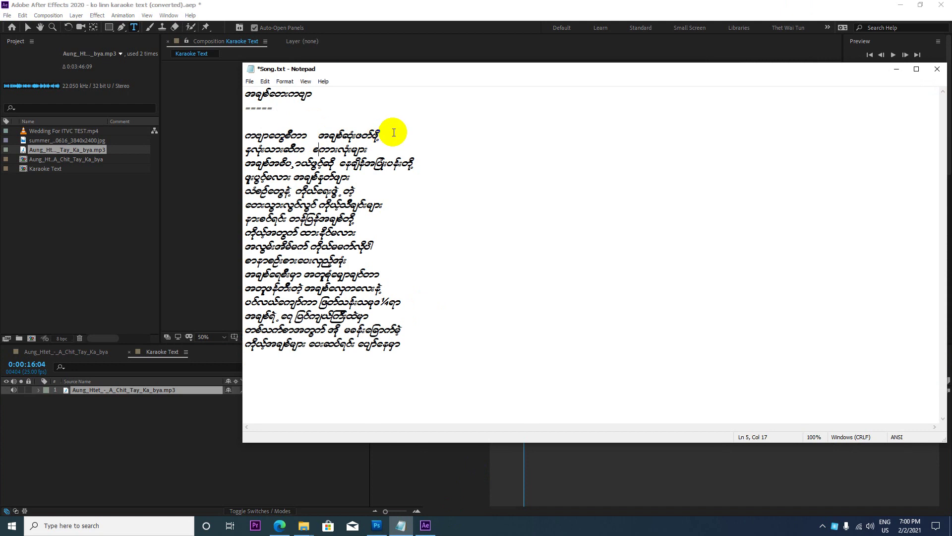
{"action": "left_click", "coordinate": [389, 134]}
{"action": "left_click_drag", "start_coordinate": [390, 134], "coordinate": [245, 139]}
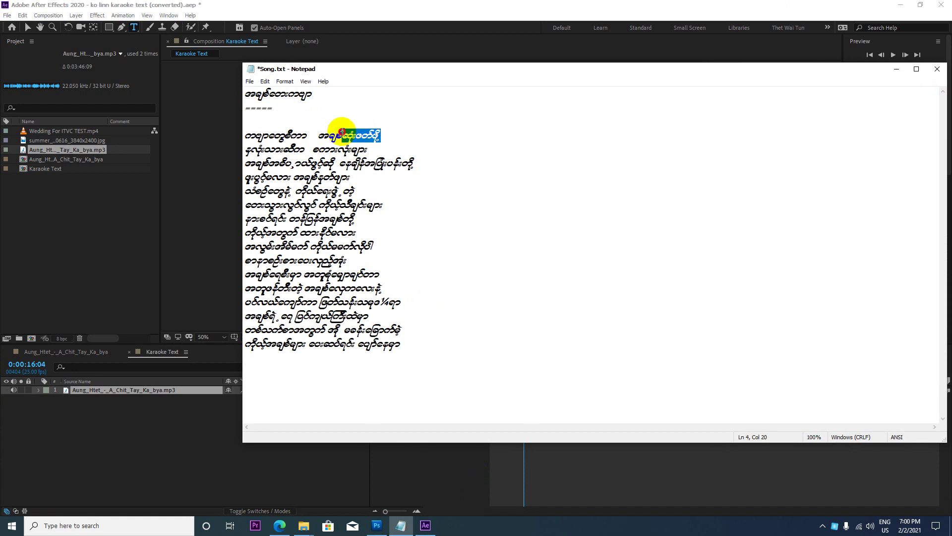
{"action": "right_click", "coordinate": [260, 135]}
{"action": "left_click", "coordinate": [287, 166]}
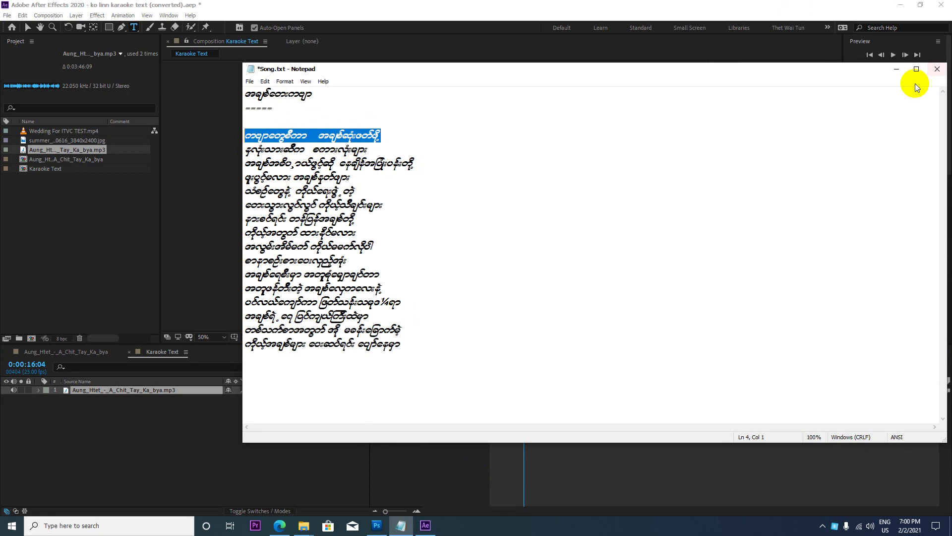
{"action": "left_click", "coordinate": [898, 69]}
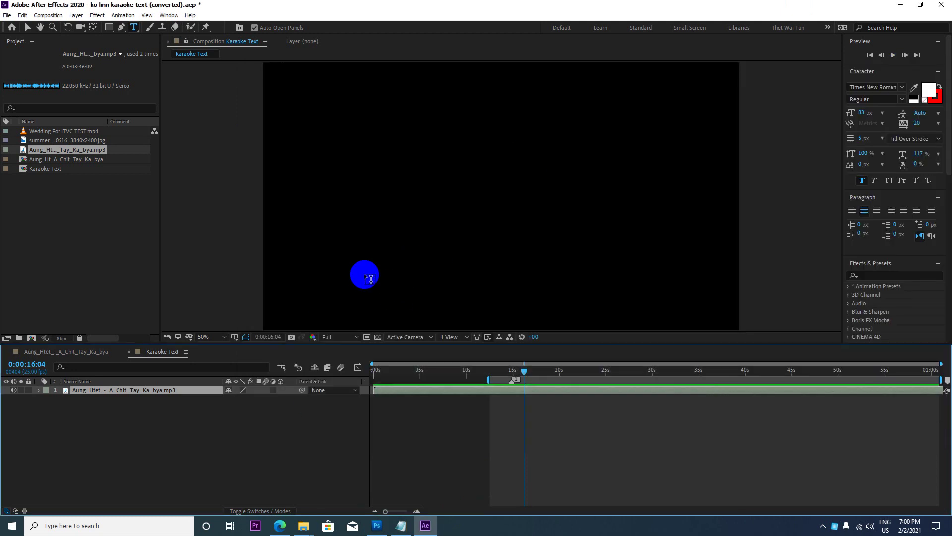
Paste the copied lyric line into a new text layer in W01Art House Bold font
{"action": "left_click", "coordinate": [372, 267]}
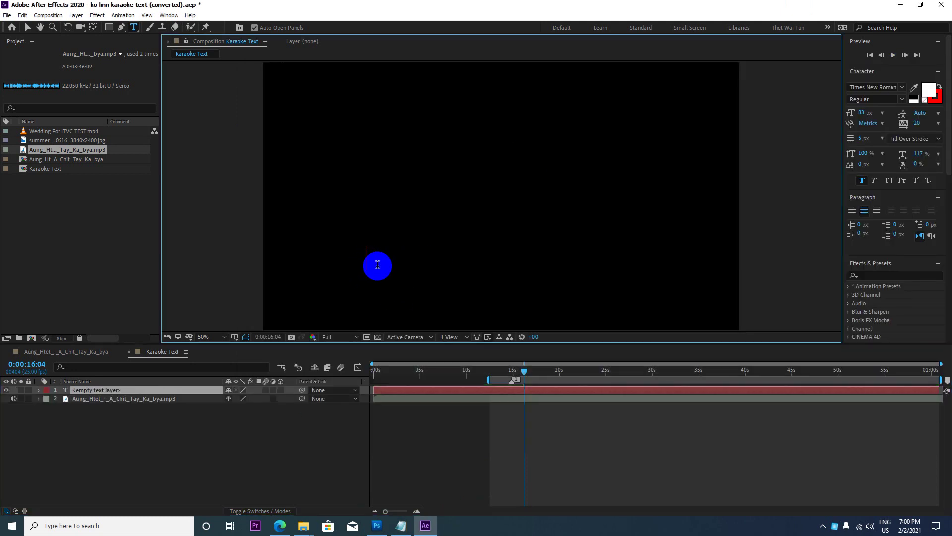
{"action": "key", "text": "ctrl+v"}
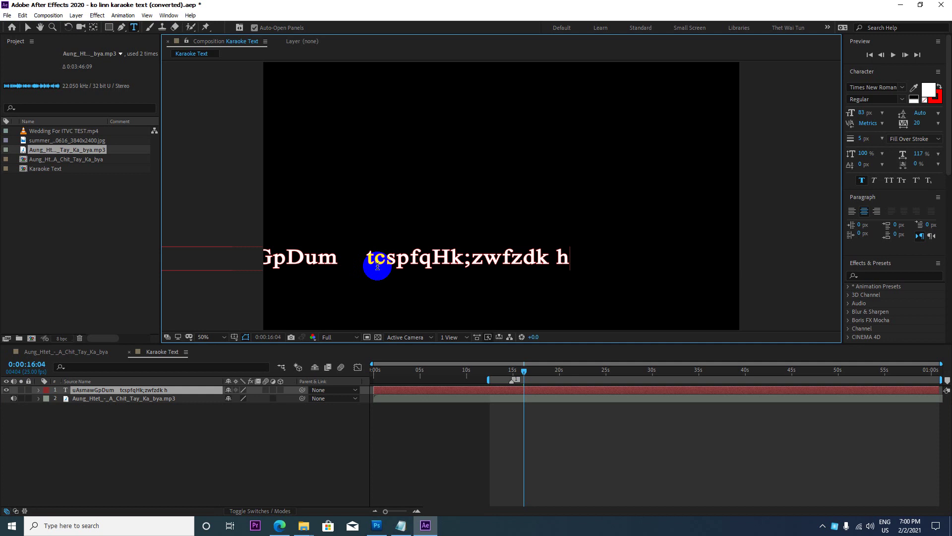
{"action": "left_click_drag", "start_coordinate": [377, 267], "coordinate": [393, 268]}
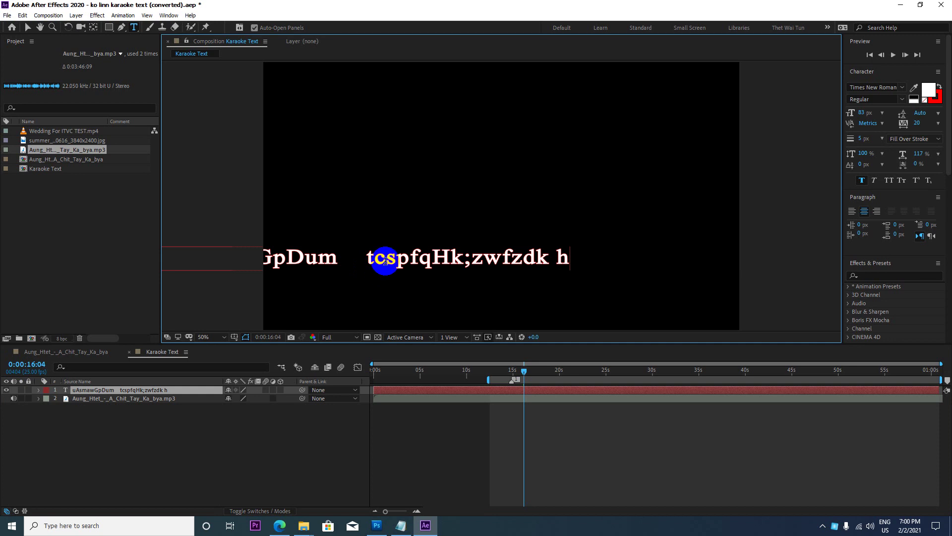
{"action": "key", "text": "ctrl+a"}
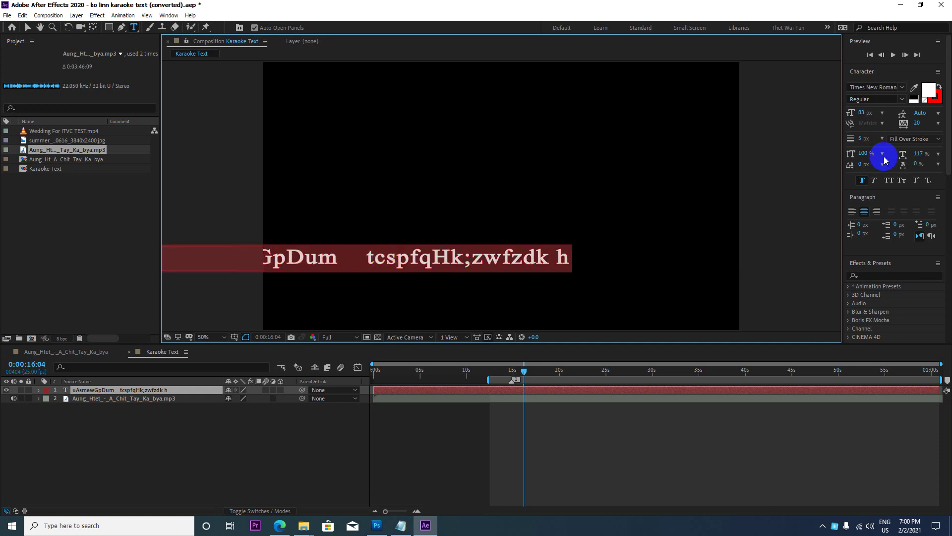
{"action": "left_click", "coordinate": [876, 87]}
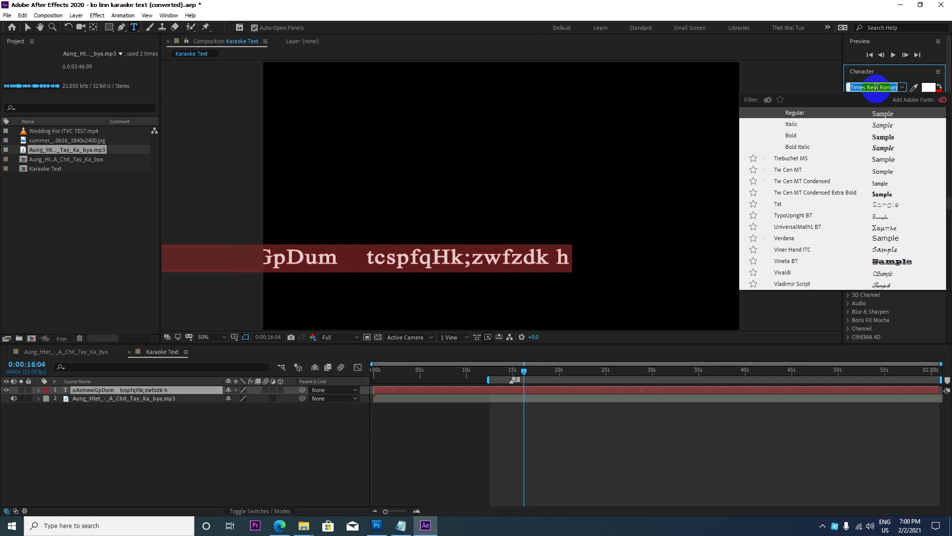
{"action": "type", "text": "w"}
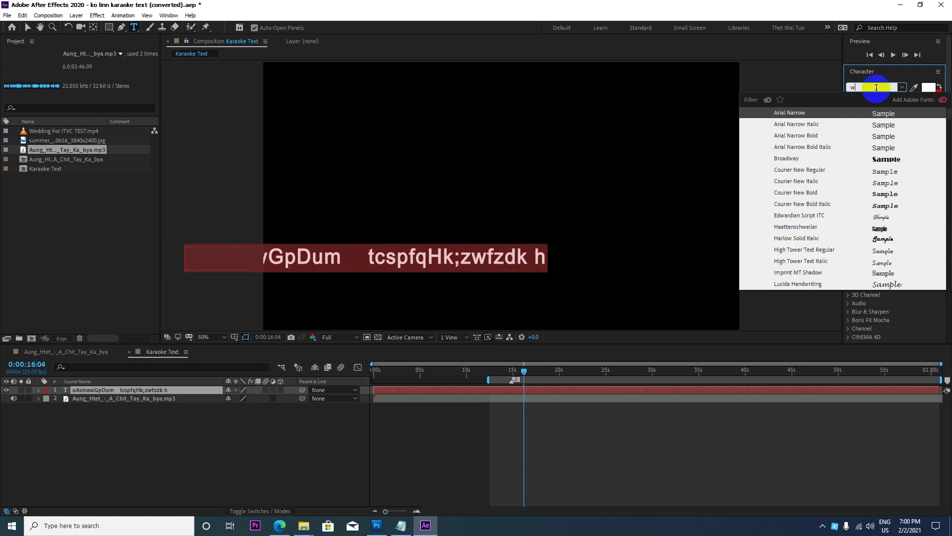
{"action": "type", "text": "0"}
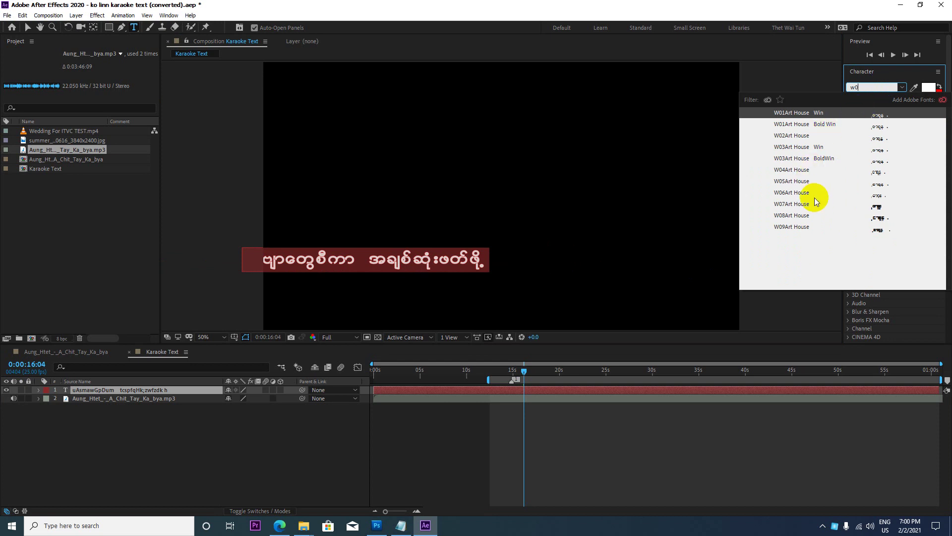
{"action": "left_click", "coordinate": [801, 129]}
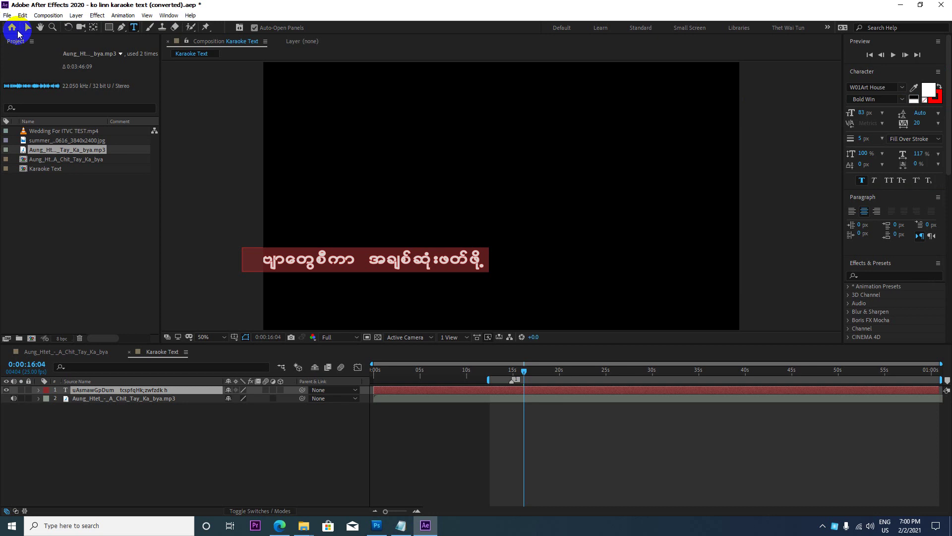
Move the lyric line toward the frame centre, viewing it at 100%
{"action": "left_click", "coordinate": [27, 30]}
{"action": "left_click_drag", "start_coordinate": [410, 260], "coordinate": [470, 254]}
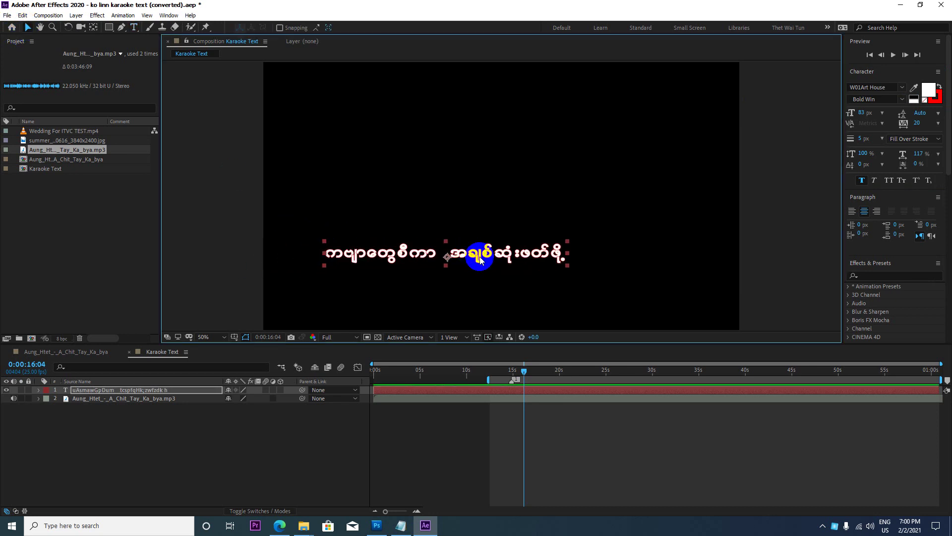
{"action": "key", "text": "period"}
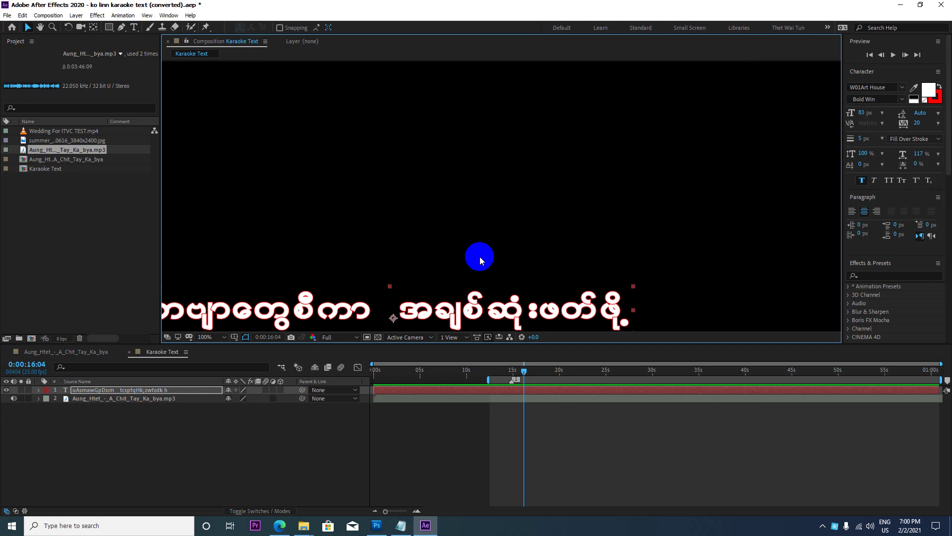
{"action": "left_click_drag", "start_coordinate": [425, 278], "coordinate": [487, 168]}
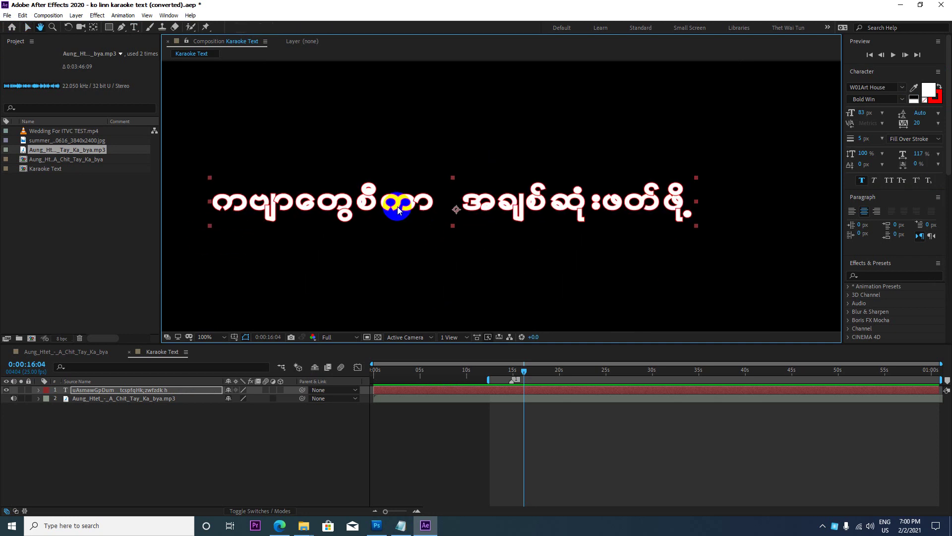
{"action": "key", "text": "comma"}
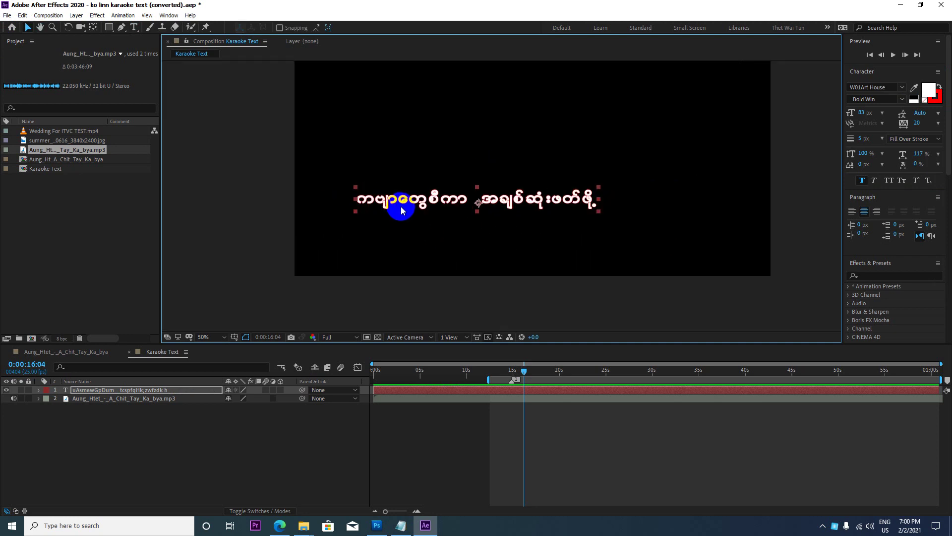
{"action": "key", "text": "period"}
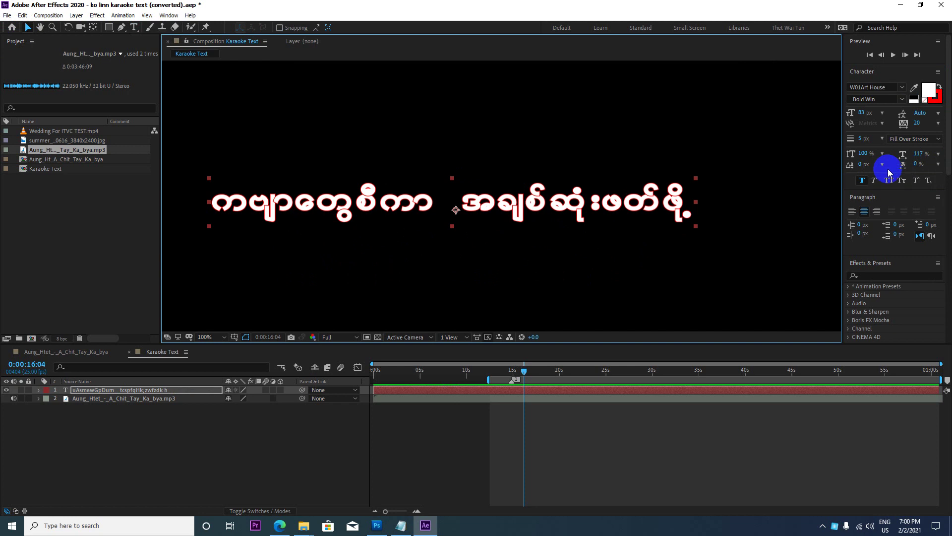
Turn off faux bold and set No Stroke Color so the text is plain white
{"action": "left_click", "coordinate": [863, 180]}
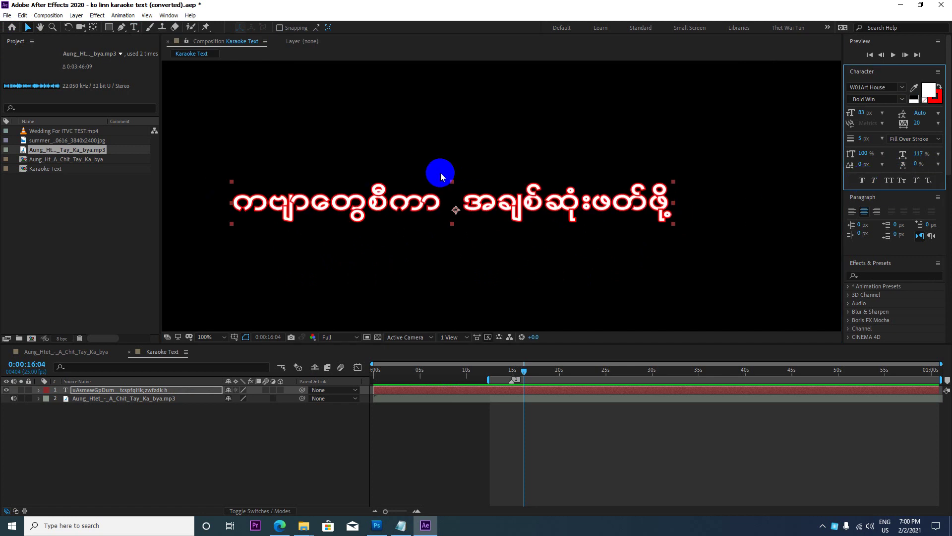
{"action": "left_click", "coordinate": [926, 103]}
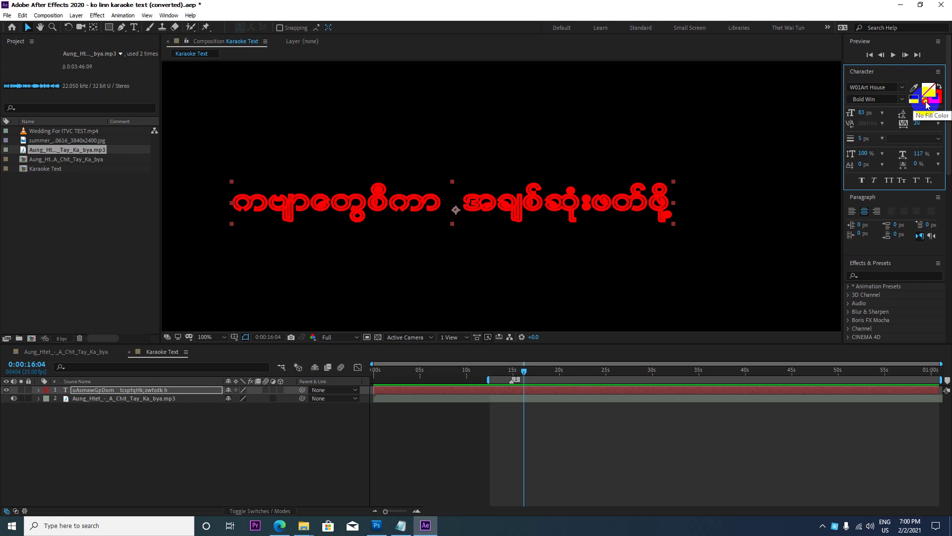
{"action": "left_click", "coordinate": [935, 102]}
{"action": "left_click", "coordinate": [925, 102]}
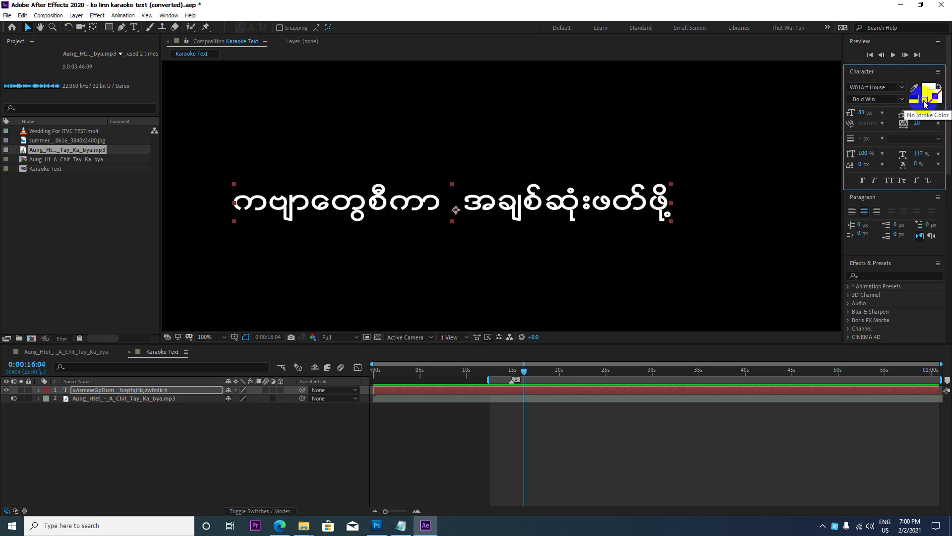
{"action": "left_click", "coordinate": [504, 222]}
Resize the lyric text to 50 px, shift it lower-left, and set the time to 0:00:14:22
{"action": "scroll", "coordinate": [437, 217], "scroll_direction": "down", "scroll_amount": 4}
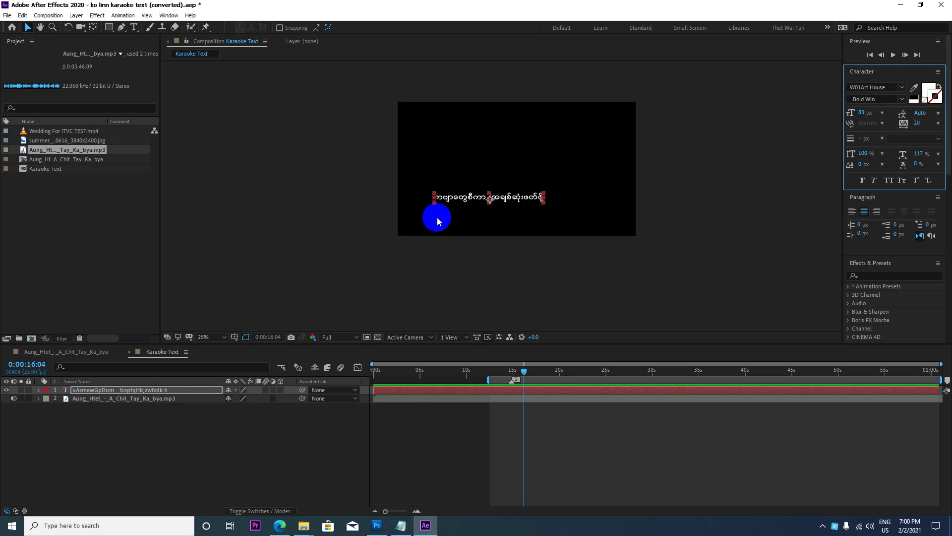
{"action": "scroll", "coordinate": [437, 217], "scroll_direction": "up", "scroll_amount": 2}
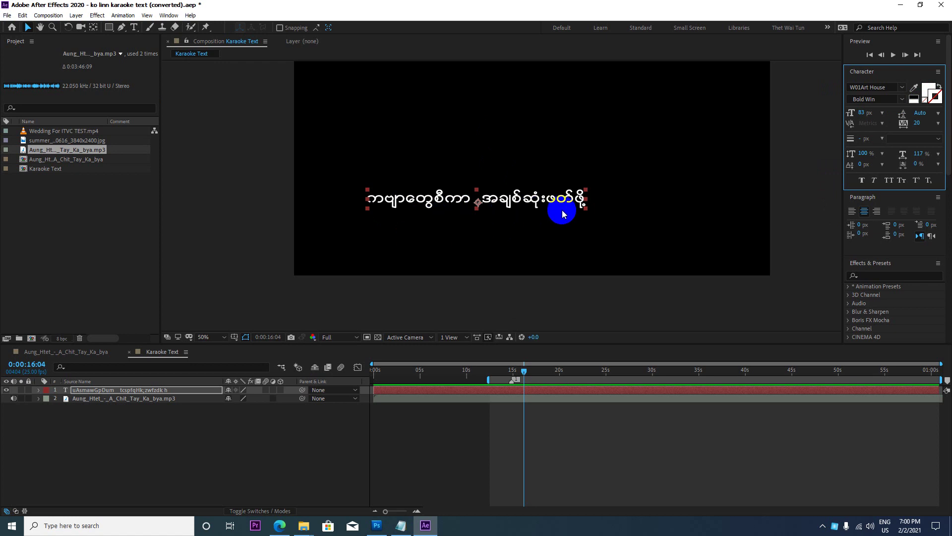
{"action": "left_click_drag", "start_coordinate": [450, 200], "coordinate": [434, 208]}
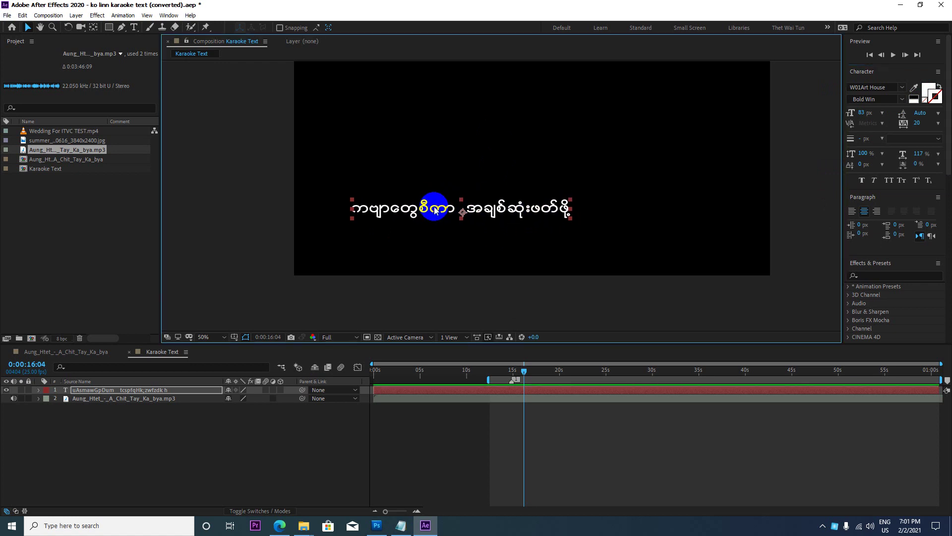
{"action": "left_click", "coordinate": [862, 113]}
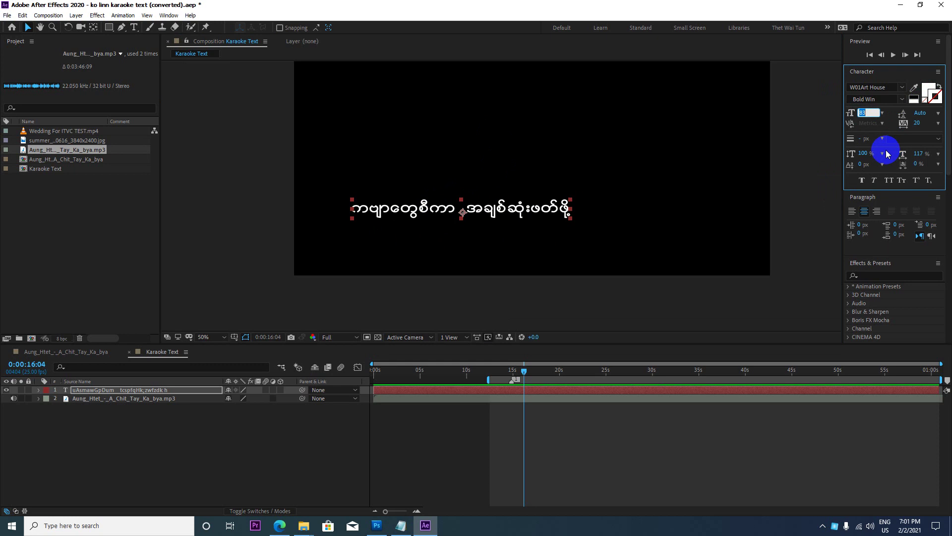
{"action": "type", "text": "50"}
{"action": "key", "text": "Return"}
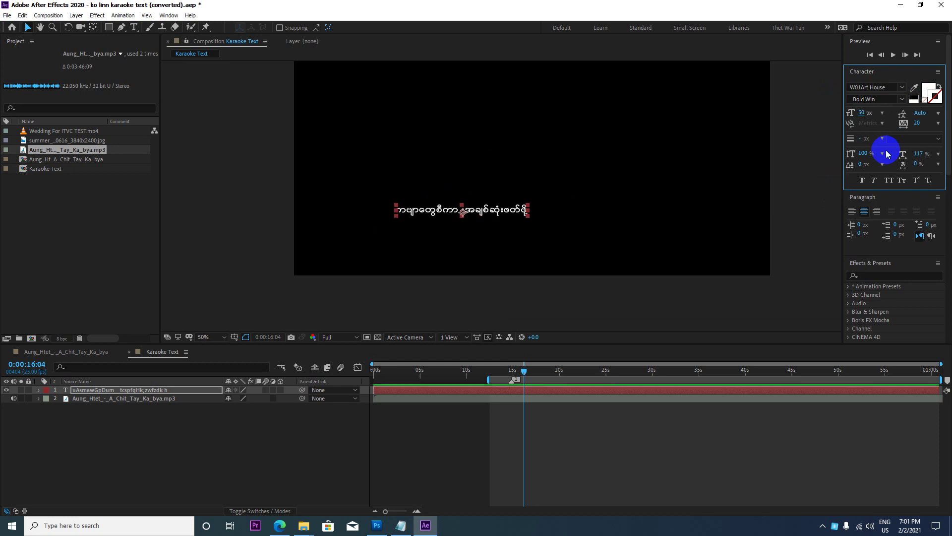
{"action": "left_click_drag", "start_coordinate": [437, 210], "coordinate": [404, 220]}
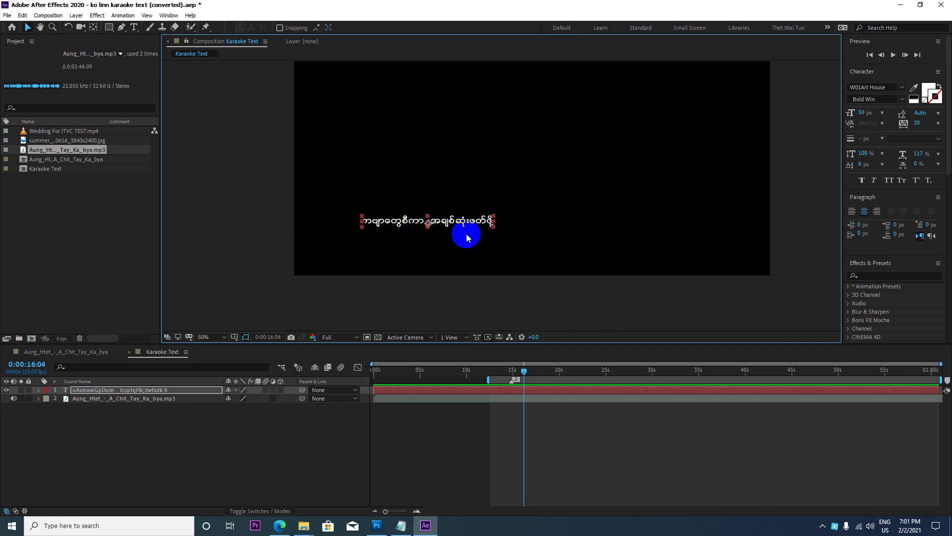
{"action": "left_click_drag", "start_coordinate": [524, 375], "coordinate": [512, 380]}
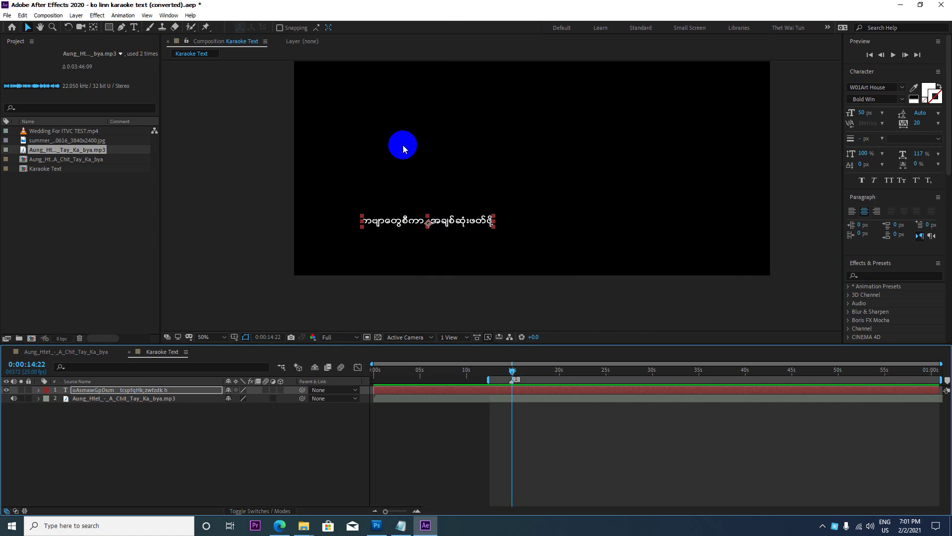
Add an RGB Fill Color animator to the lyric layer and expand Range Selector 1
{"action": "left_click", "coordinate": [144, 391]}
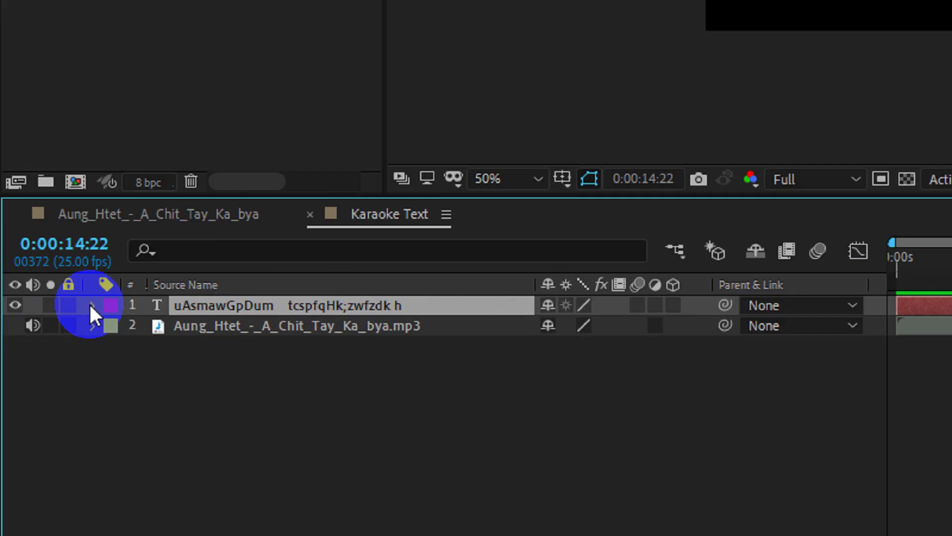
{"action": "left_click", "coordinate": [116, 270]}
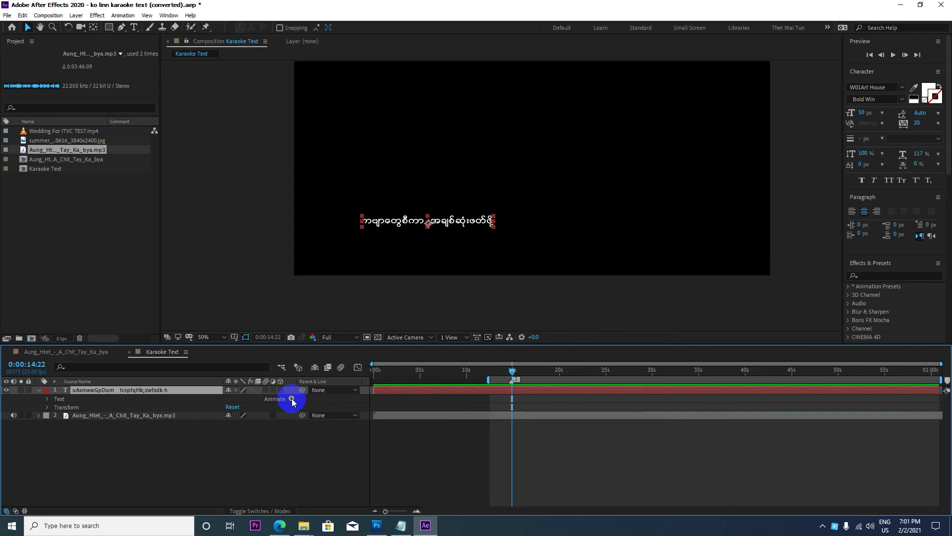
{"action": "left_click", "coordinate": [292, 400]}
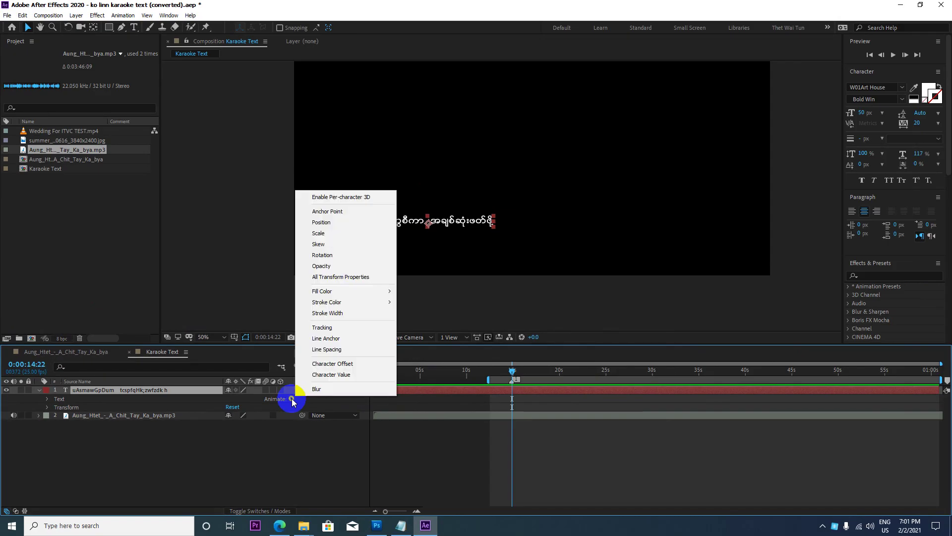
{"action": "mouse_move", "coordinate": [343, 294]}
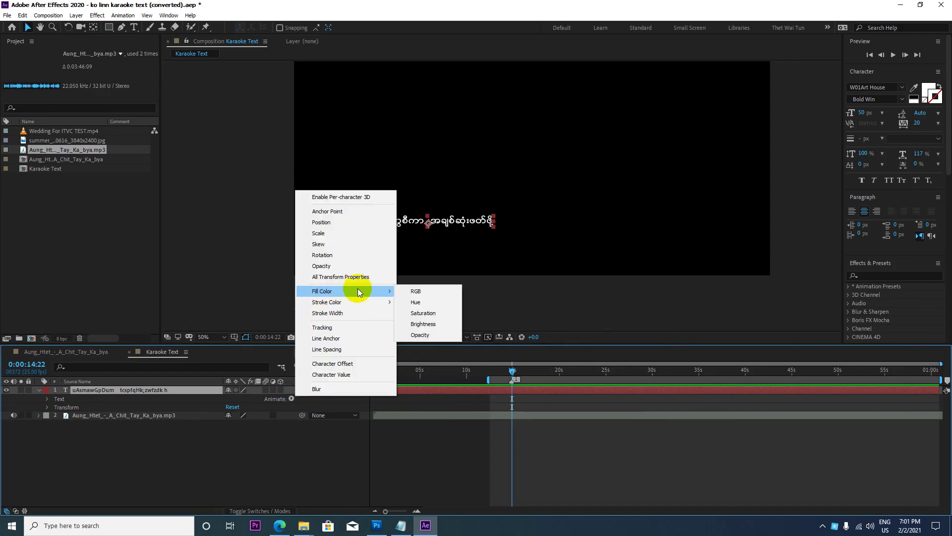
{"action": "left_click", "coordinate": [416, 291]}
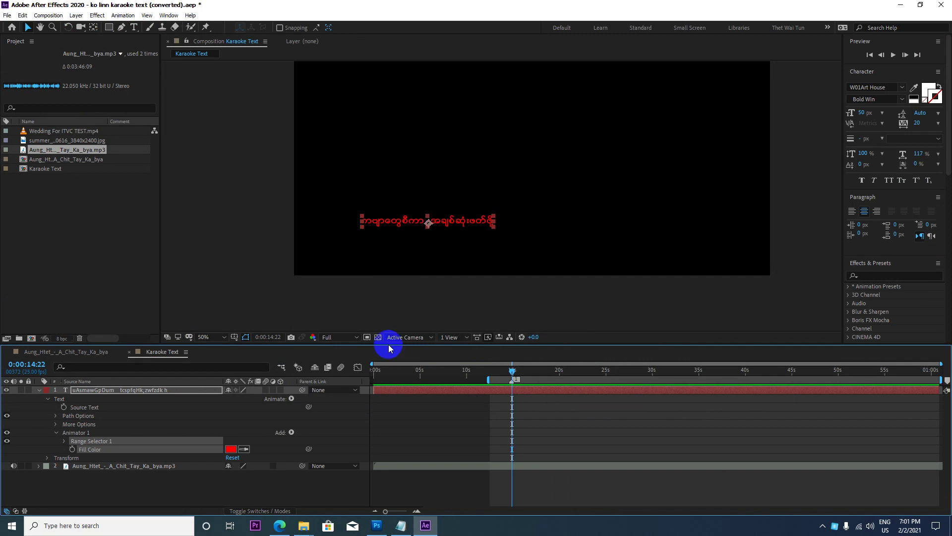
{"action": "left_click", "coordinate": [65, 441]}
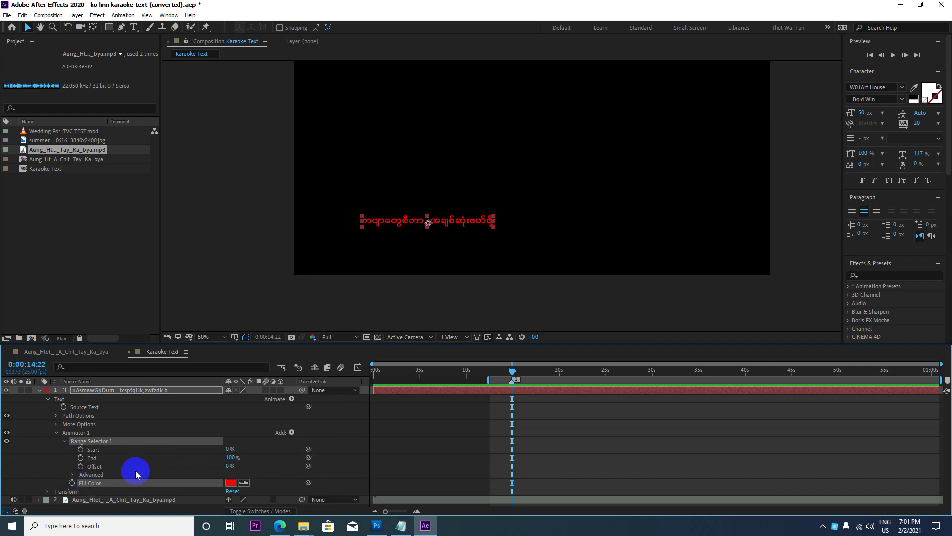
{"action": "left_click_drag", "start_coordinate": [352, 345], "coordinate": [342, 321]}
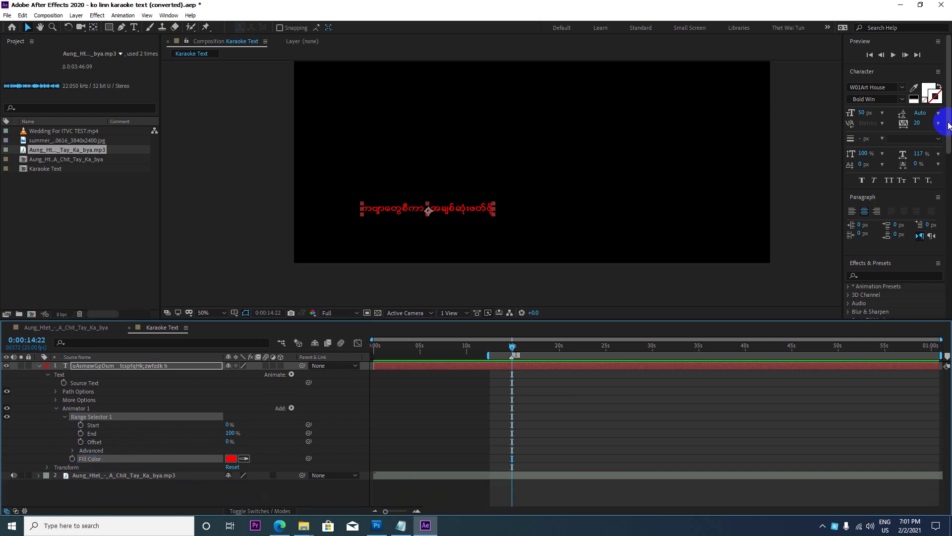
Try a yellow animator fill colour, then undo back to the original colour
{"action": "left_click", "coordinate": [928, 89]}
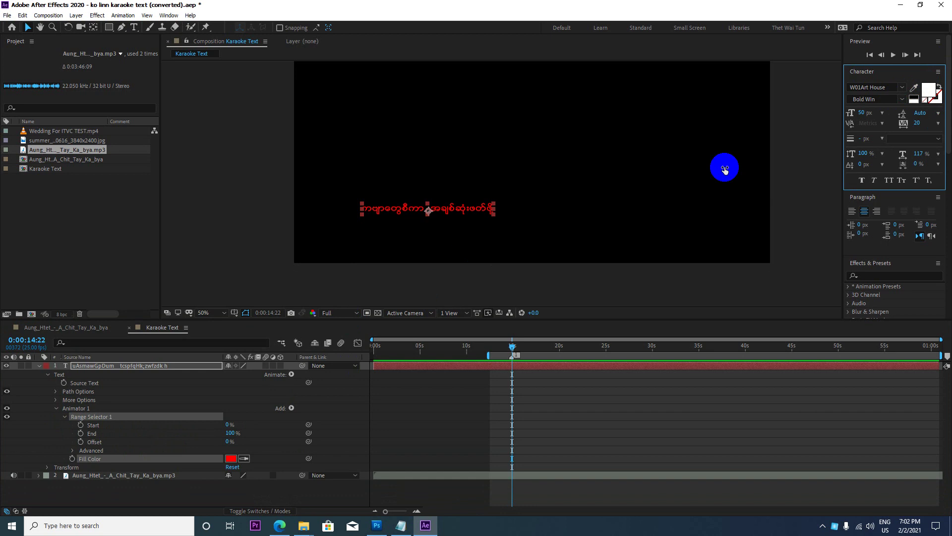
{"action": "left_click", "coordinate": [925, 92]}
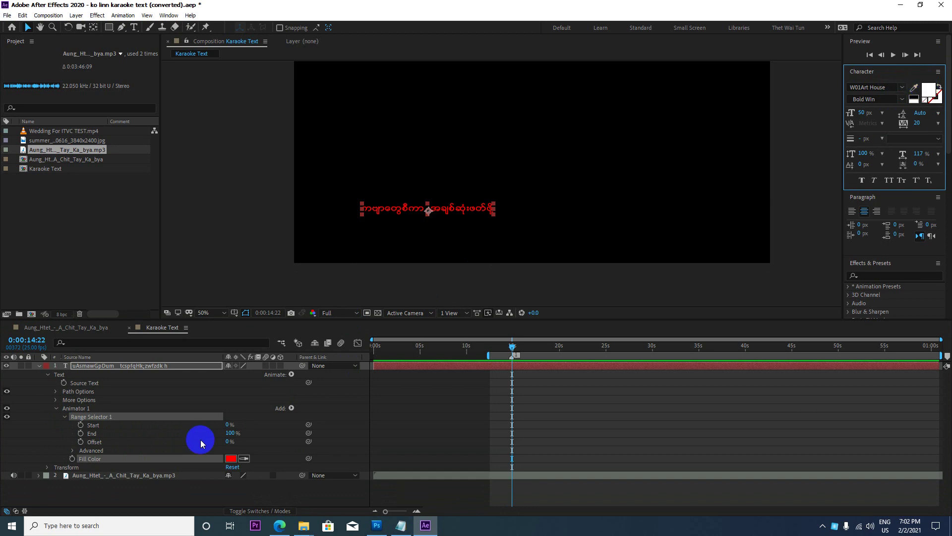
{"action": "left_click", "coordinate": [235, 458]}
{"action": "key", "text": "ctrl+z"}
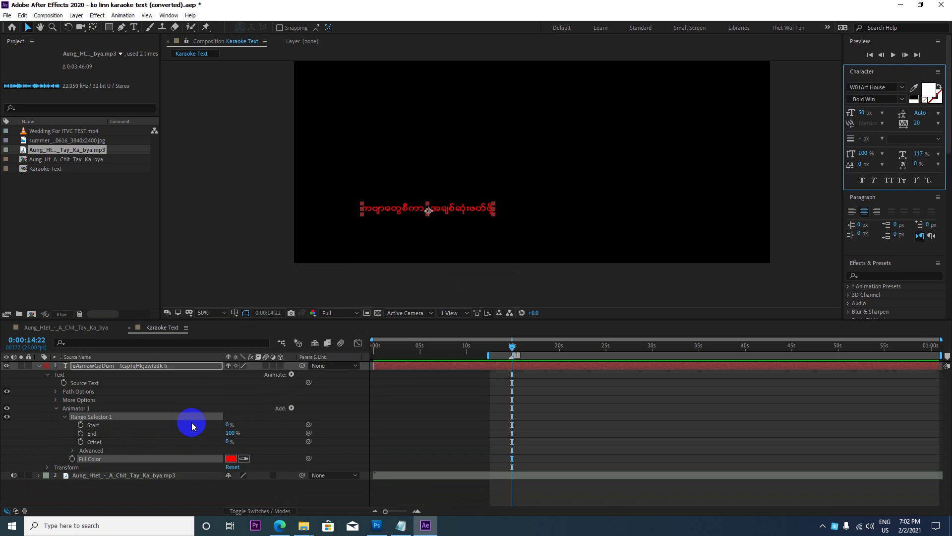
Keyframe Offset at 0% at 14:22 and raise it to 35% at 16:03
{"action": "left_click", "coordinate": [80, 441]}
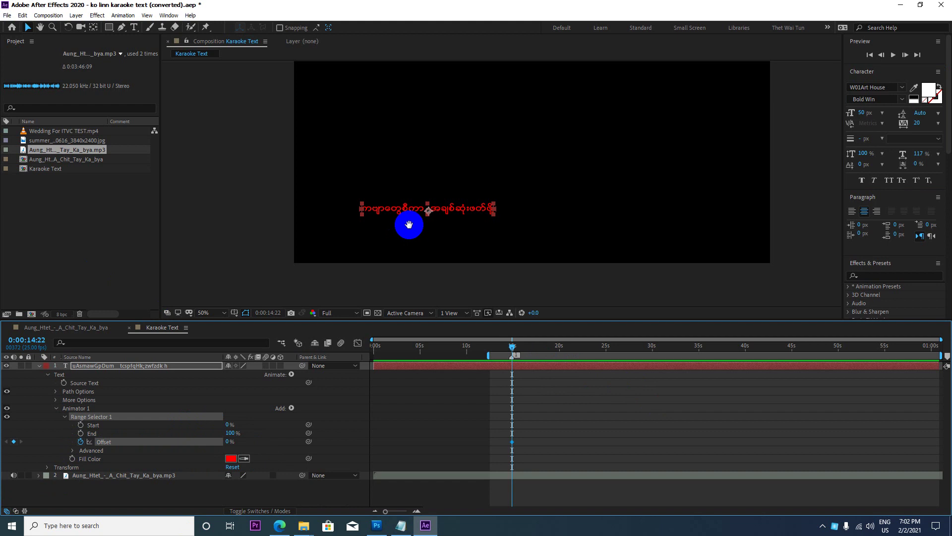
{"action": "key", "text": "space"}
{"action": "key", "text": "space"}
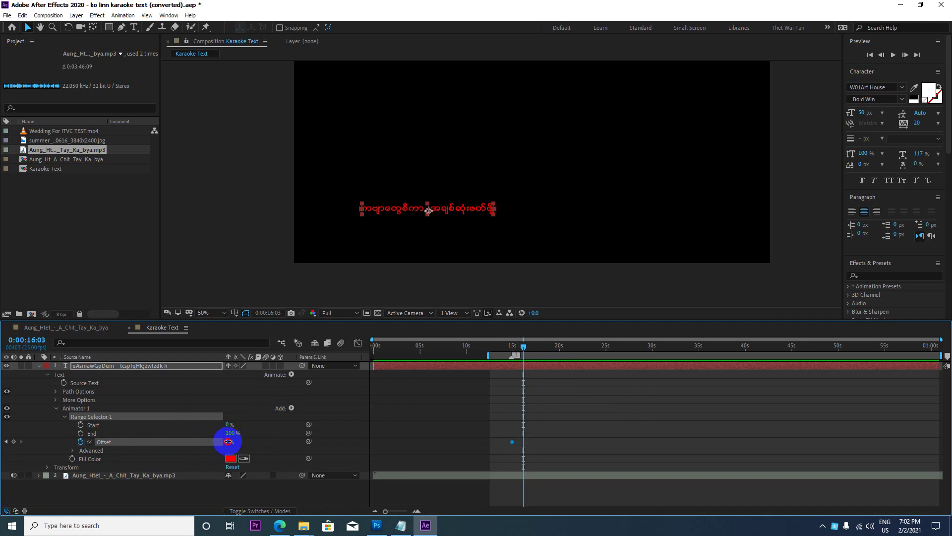
{"action": "left_click_drag", "start_coordinate": [228, 441], "coordinate": [233, 441]}
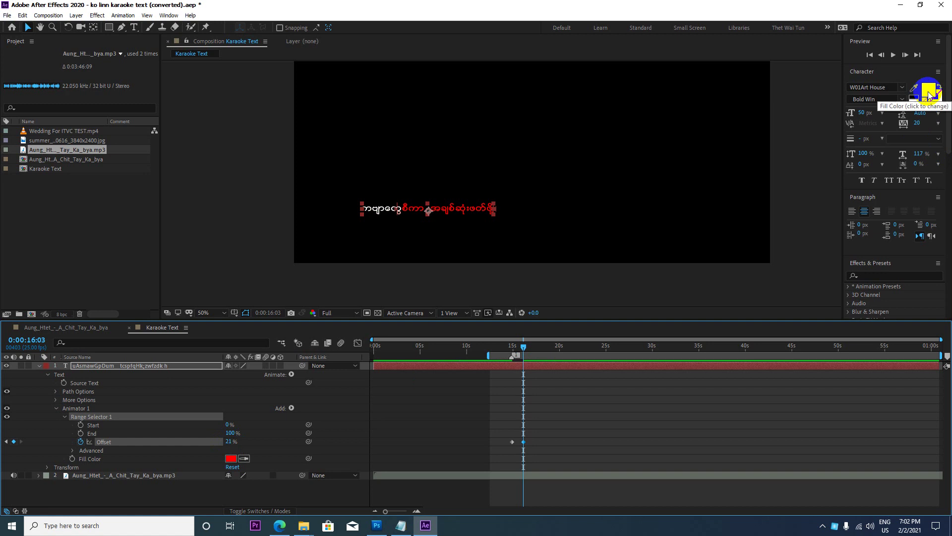
{"action": "left_click", "coordinate": [233, 466]}
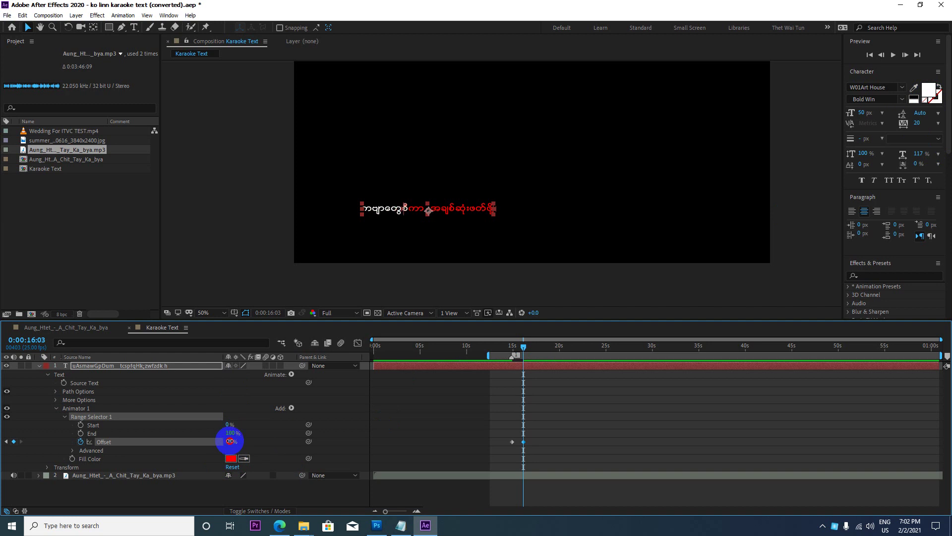
{"action": "left_click_drag", "start_coordinate": [230, 441], "coordinate": [231, 440]}
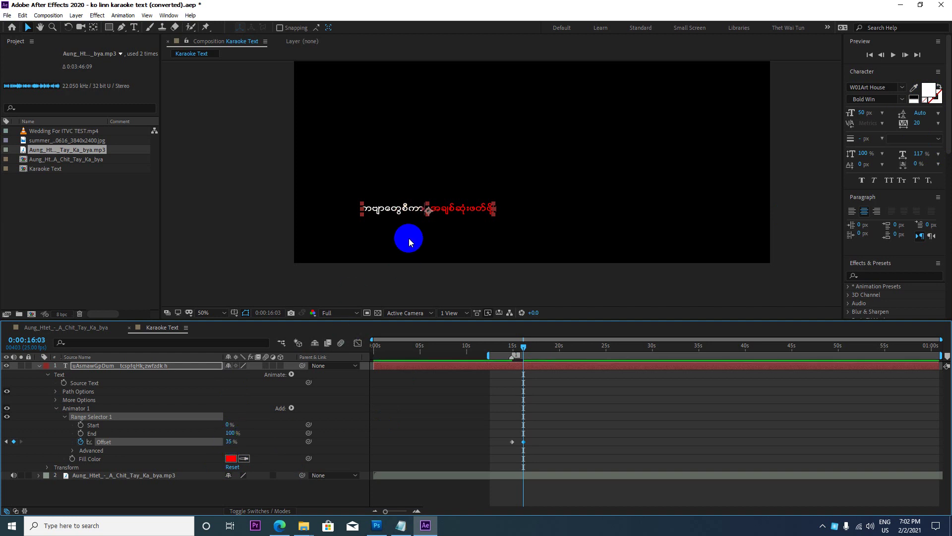
Fit the composition in the viewer, zoom to 100% and centre the lyric line
{"action": "scroll", "coordinate": [409, 239], "scroll_direction": "up", "scroll_amount": 2}
{"action": "scroll", "coordinate": [407, 231], "scroll_direction": "down", "scroll_amount": 2}
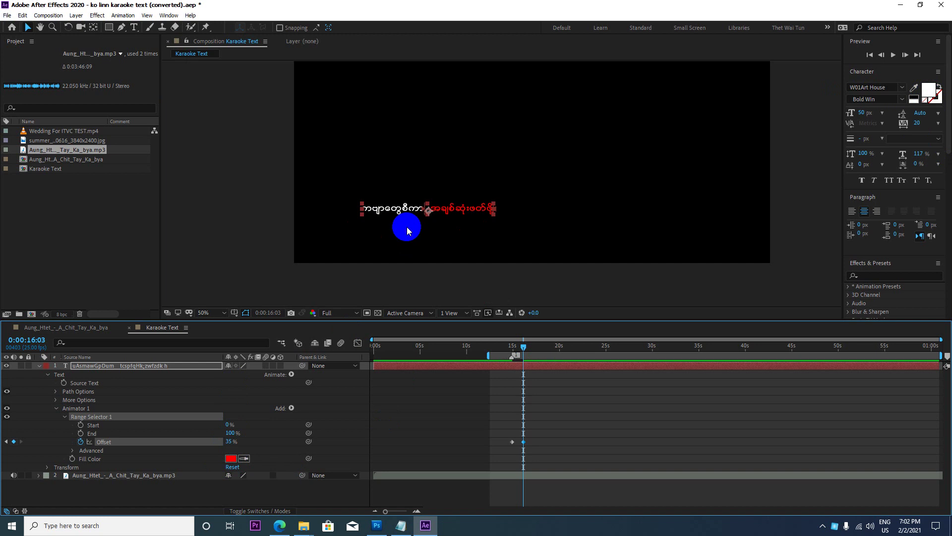
{"action": "left_click", "coordinate": [205, 313]}
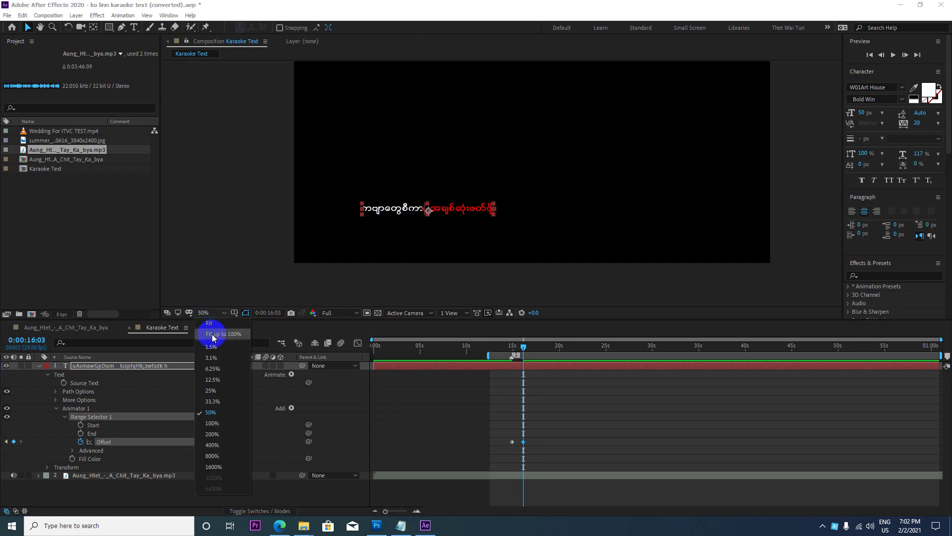
{"action": "left_click", "coordinate": [214, 333]}
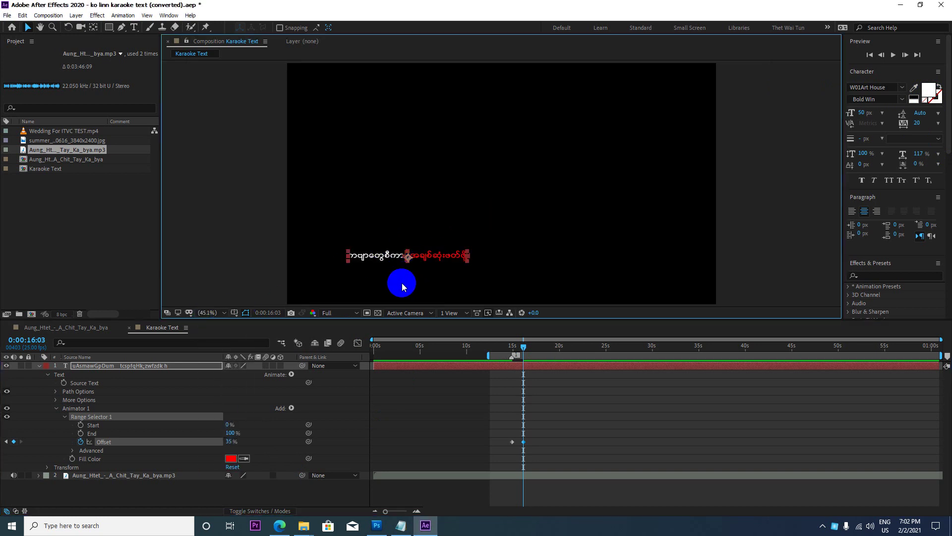
{"action": "key", "text": "period"}
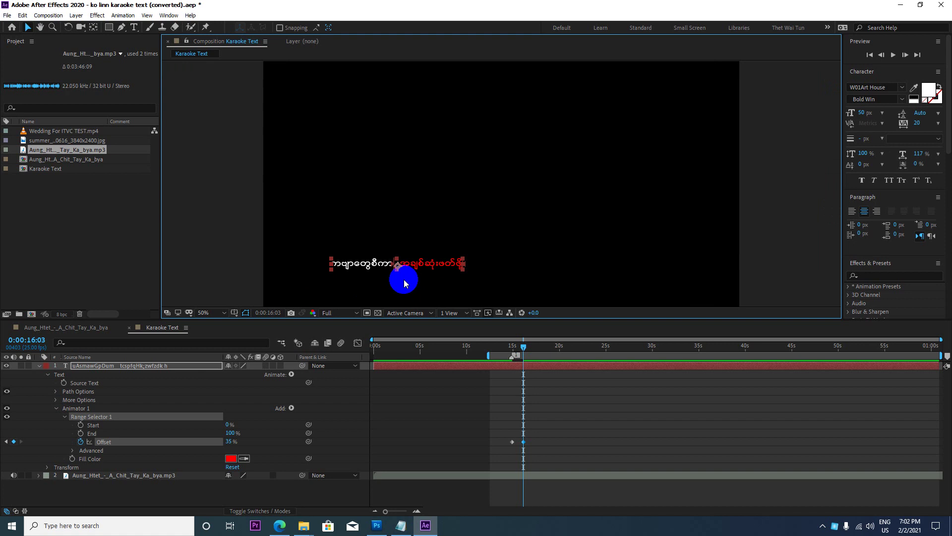
{"action": "key", "text": "period"}
{"action": "mouse_move", "coordinate": [425, 276]}
{"action": "left_mouse_down"}
{"action": "mouse_move", "coordinate": [449, 114]}
{"action": "mouse_move", "coordinate": [364, 193]}
{"action": "mouse_move", "coordinate": [339, 181]}
{"action": "left_mouse_up"}
Preview the lyric wipe with the song and stop at 0:00:16:14
{"action": "key", "text": "comma"}
{"action": "key", "text": "v"}
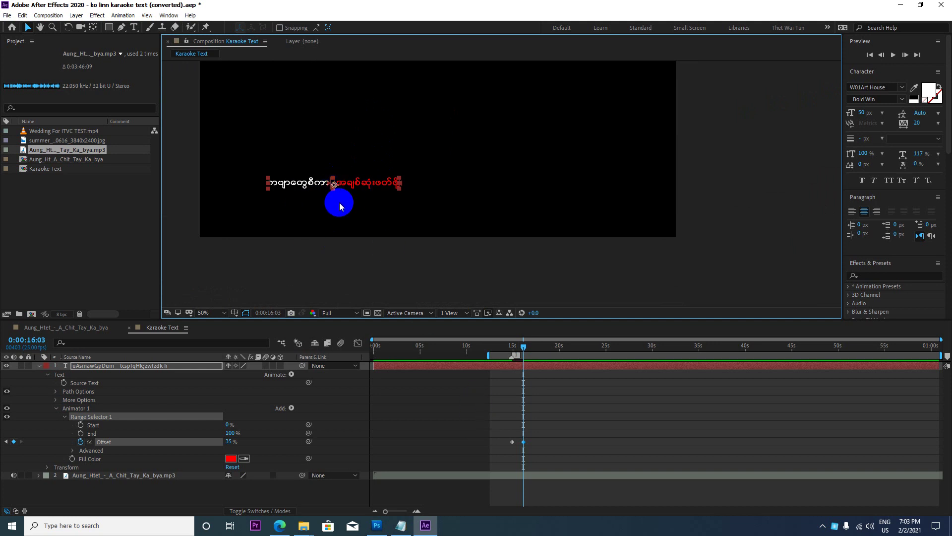
{"action": "key", "text": "space"}
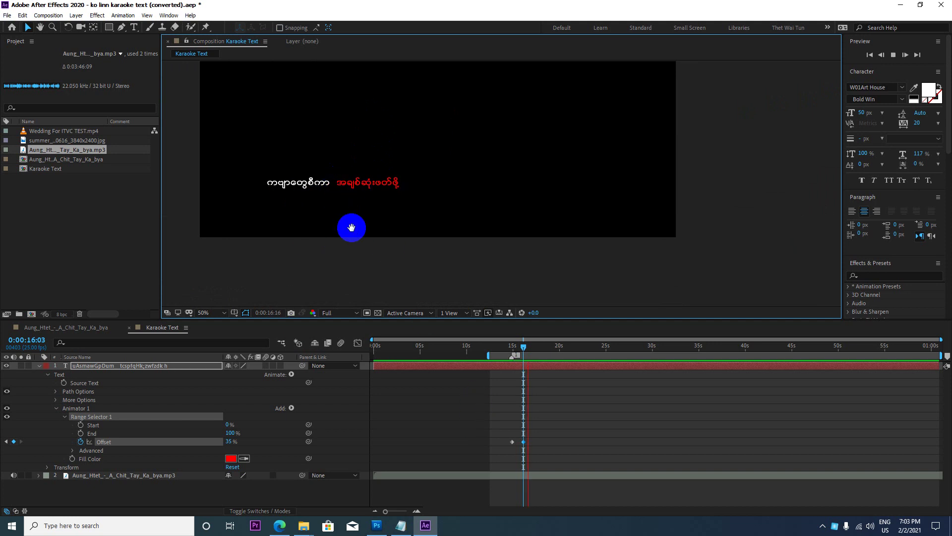
{"action": "key", "text": "space"}
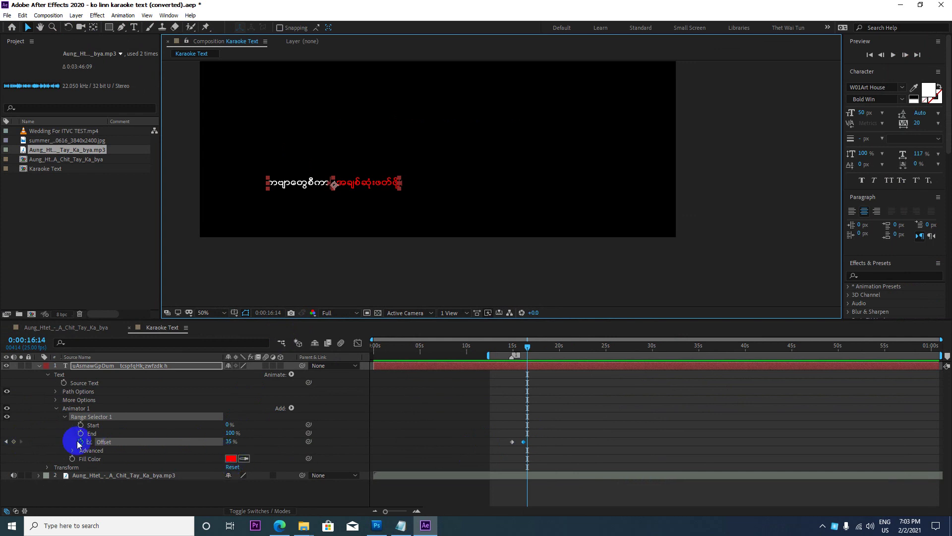
Hold Offset at 35% with a keyframe at 16:14, then keyframe Offset 100% at 18:01
{"action": "left_click", "coordinate": [14, 441]}
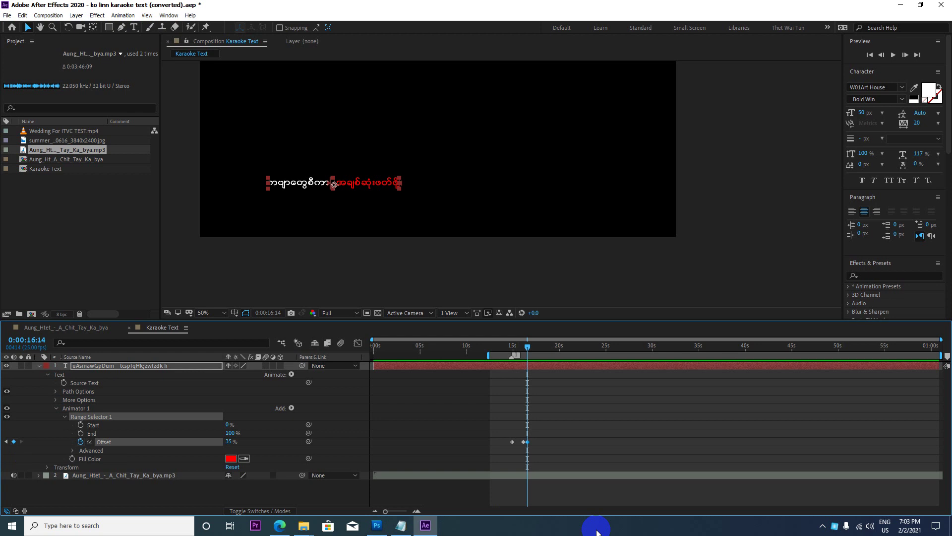
{"action": "left_click", "coordinate": [540, 451]}
{"action": "key", "text": "space"}
{"action": "key", "text": "space"}
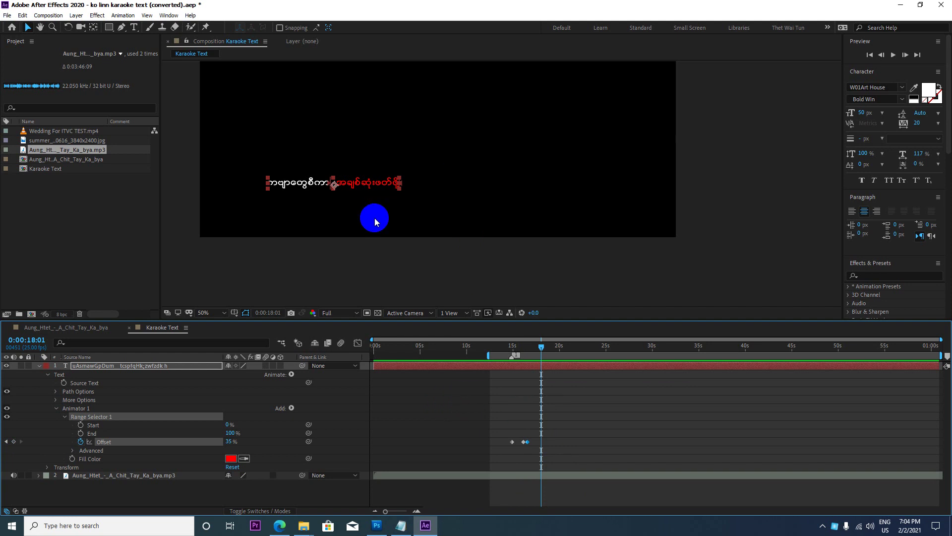
{"action": "left_click", "coordinate": [231, 442]}
{"action": "type", "text": "100"}
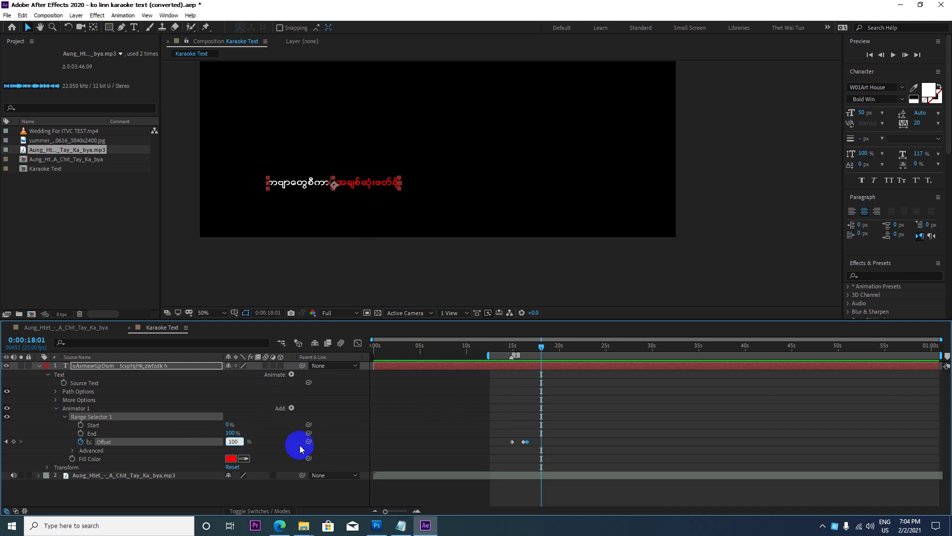
{"action": "key", "text": "Return"}
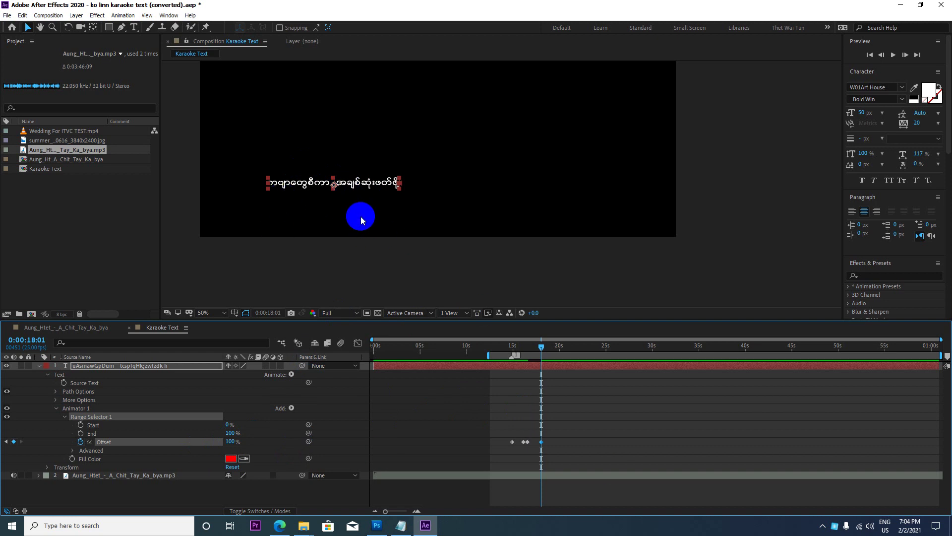
Preview the wipe starting from 0:00:13:19
{"action": "left_click_drag", "start_coordinate": [541, 346], "coordinate": [489, 347]}
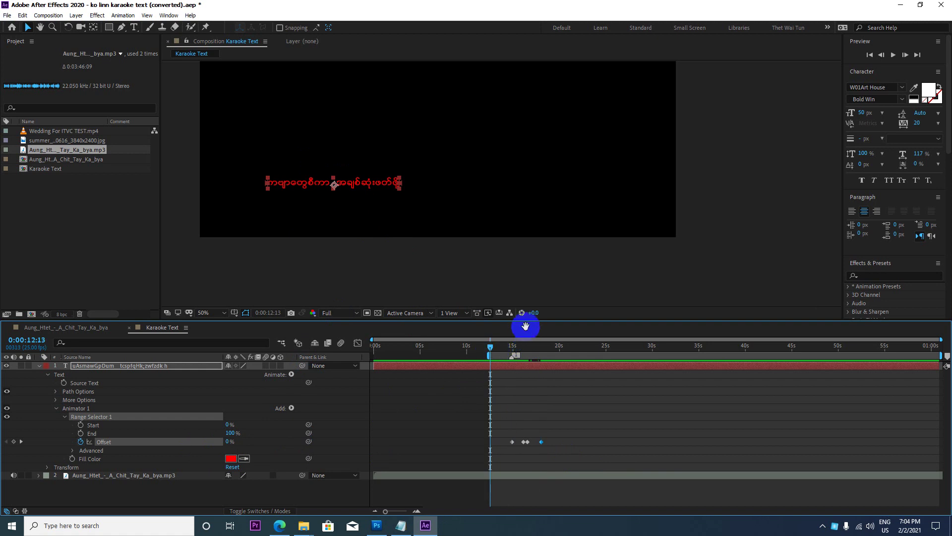
{"action": "key", "text": "space"}
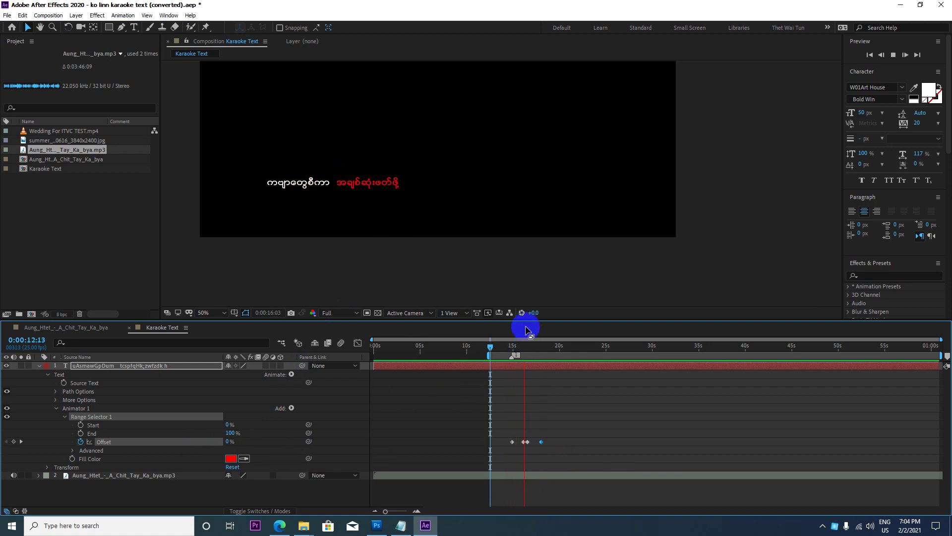
{"action": "key", "text": "space"}
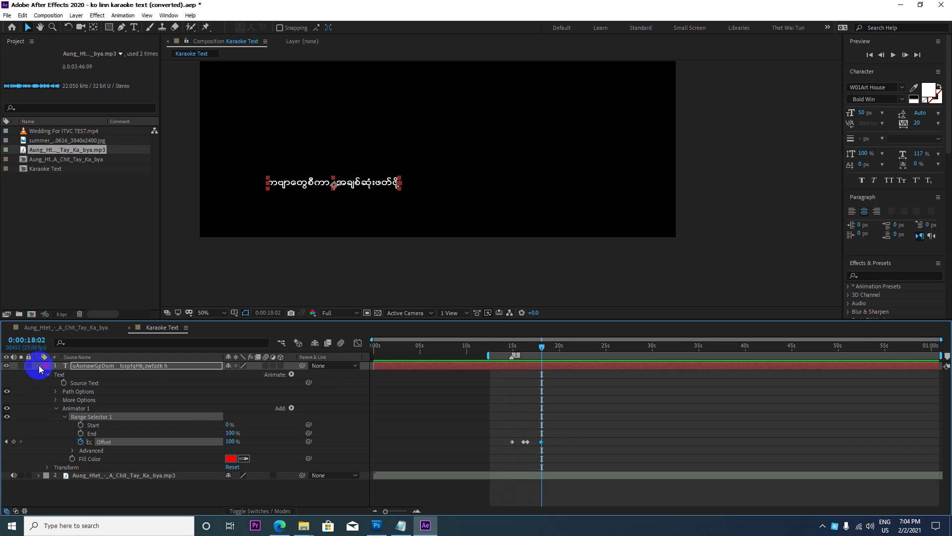
Trim the lyric layer to end at 0:00:18:02 and collapse its properties
{"action": "left_click", "coordinate": [498, 391]}
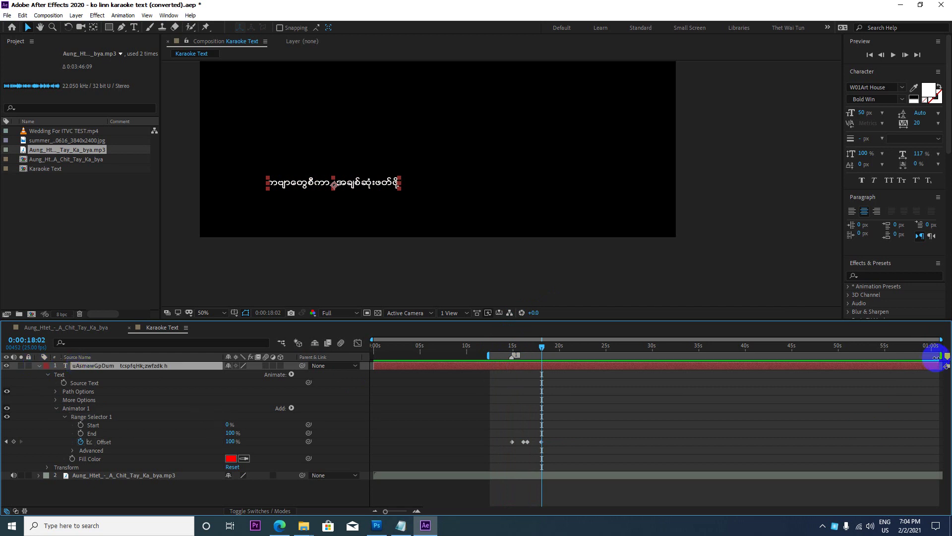
{"action": "left_click_drag", "start_coordinate": [936, 358], "coordinate": [544, 383]}
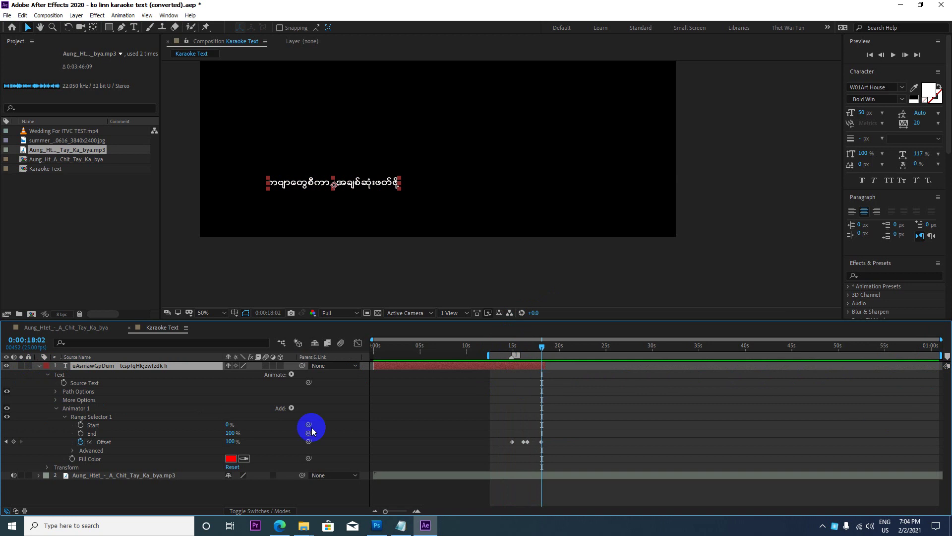
{"action": "left_click", "coordinate": [39, 366]}
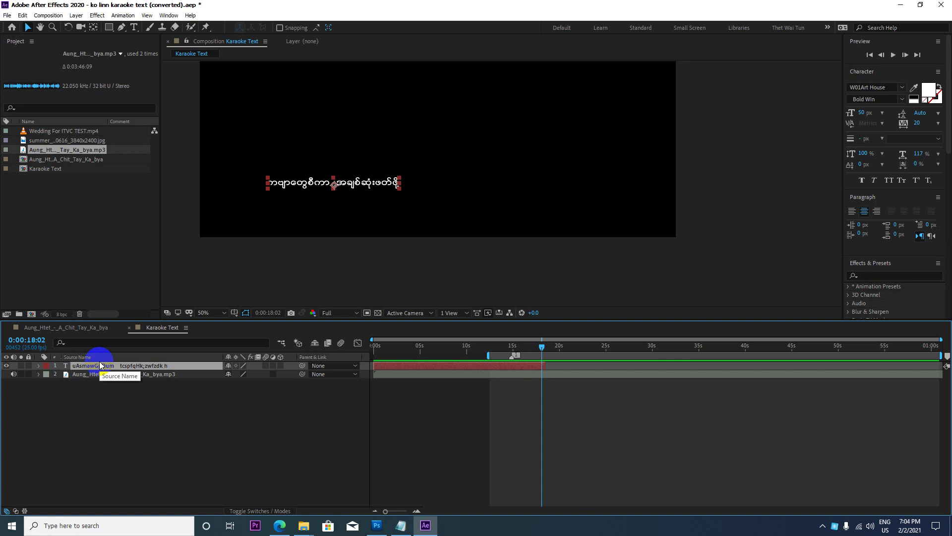
{"action": "left_click", "coordinate": [22, 15]}
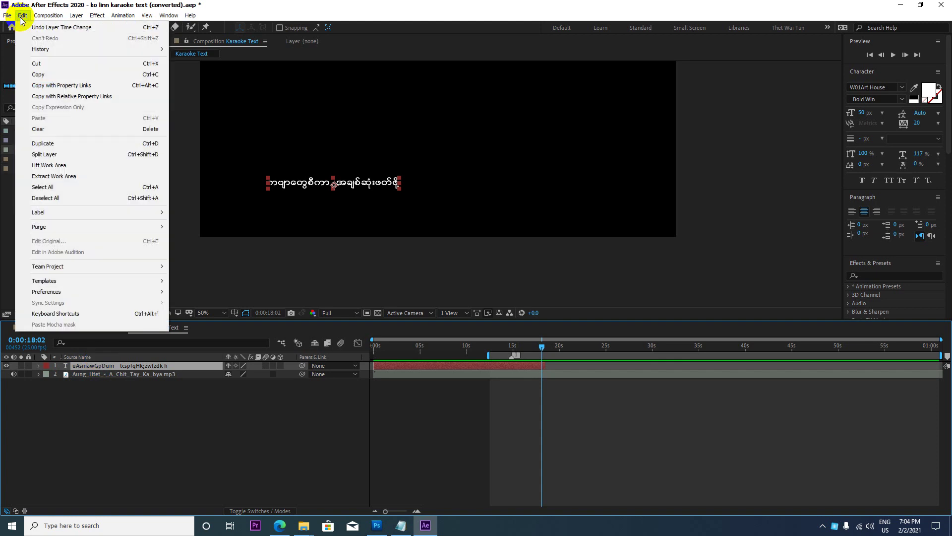
Duplicate the lyric layer and shift the copy to start near 13 seconds
{"action": "left_click", "coordinate": [132, 145]}
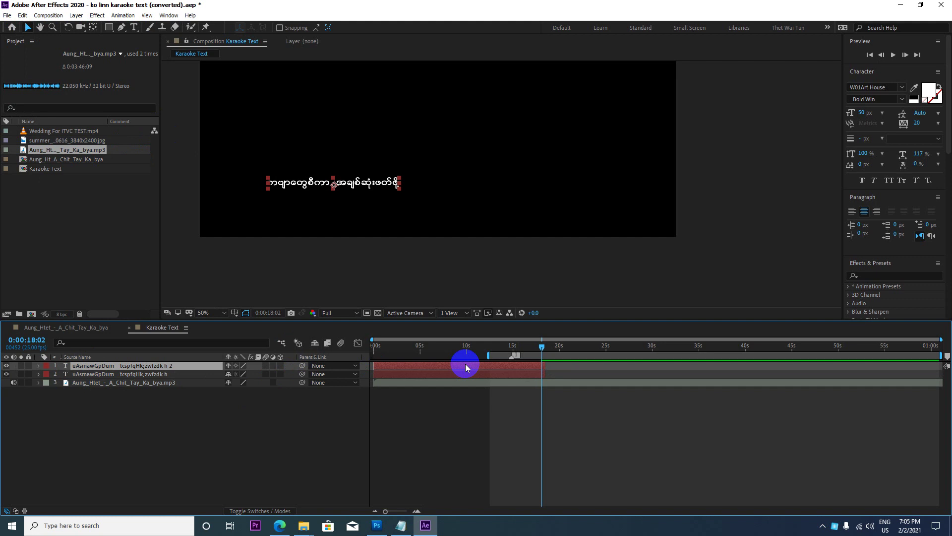
{"action": "key", "text": "bracketleft"}
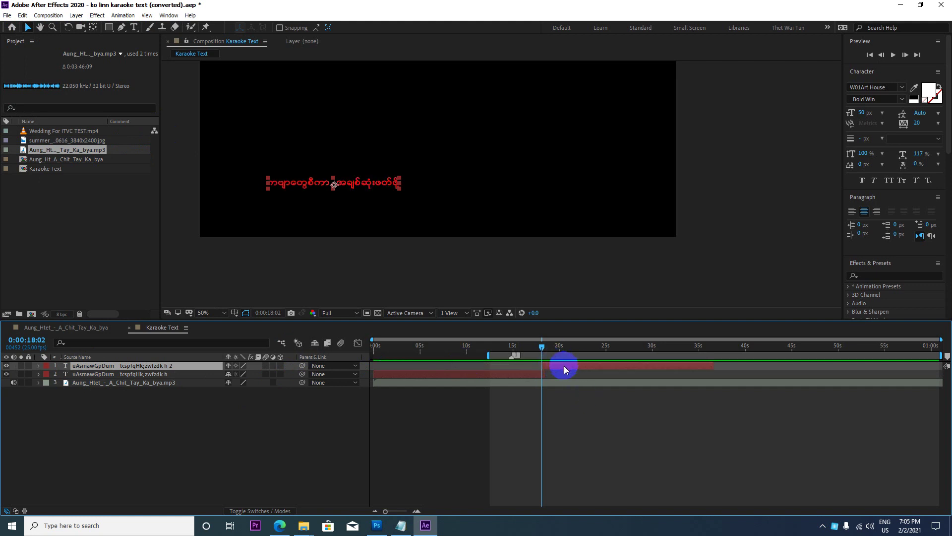
{"action": "mouse_move", "coordinate": [560, 367]}
{"action": "left_mouse_down"}
{"action": "mouse_move", "coordinate": [504, 370]}
{"action": "mouse_move", "coordinate": [539, 370]}
{"action": "left_mouse_up"}
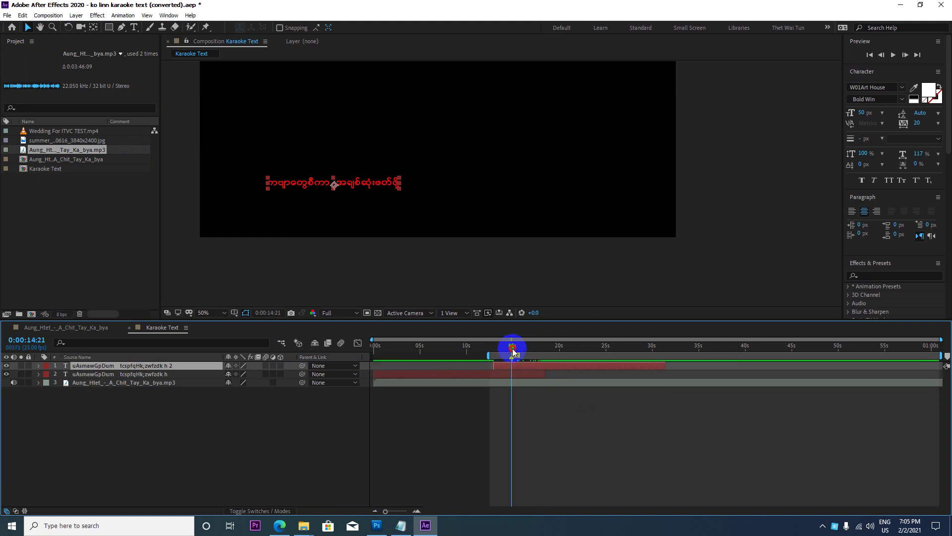
{"action": "left_click_drag", "start_coordinate": [543, 346], "coordinate": [502, 348]}
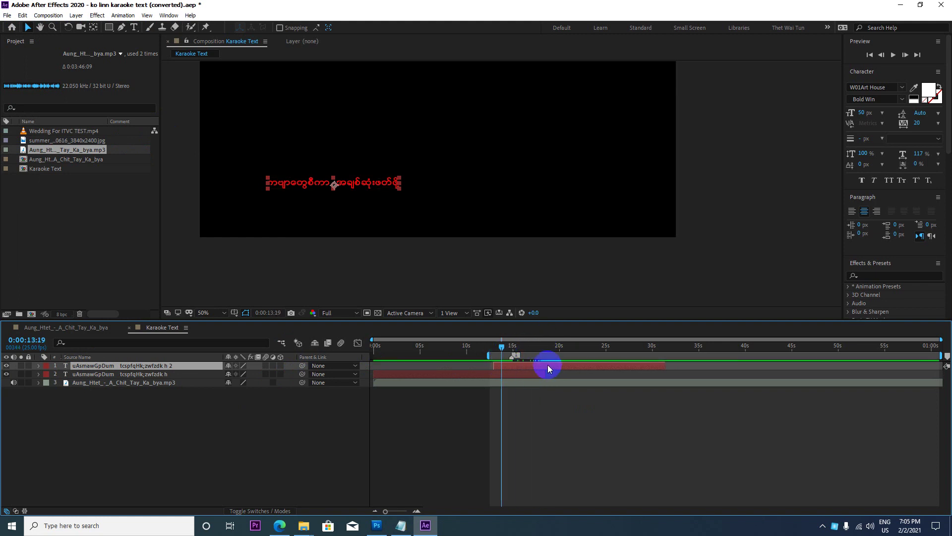
Rename the original lyric layer 1, the copy 2, and the audio layer Song
{"action": "left_click", "coordinate": [167, 374]}
{"action": "key", "text": "Return"}
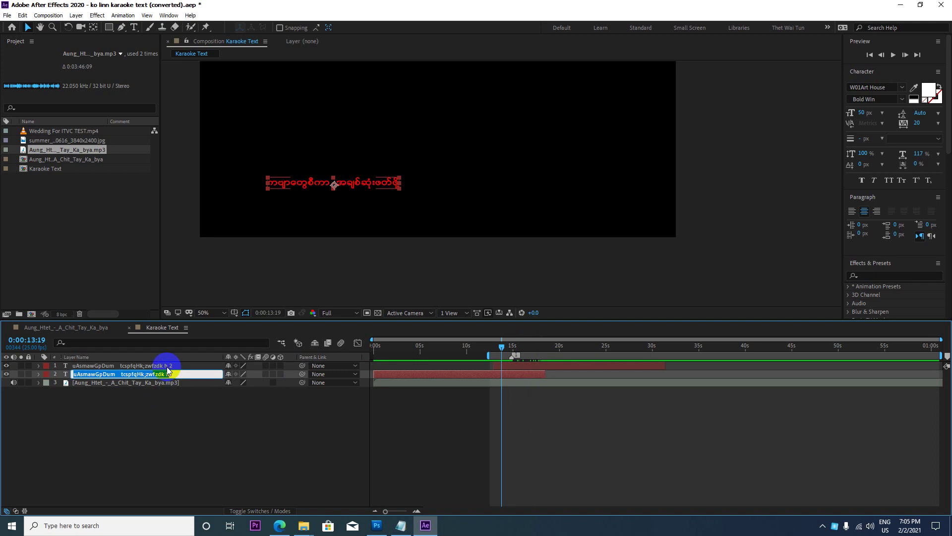
{"action": "type", "text": "1"}
{"action": "left_click", "coordinate": [160, 365]}
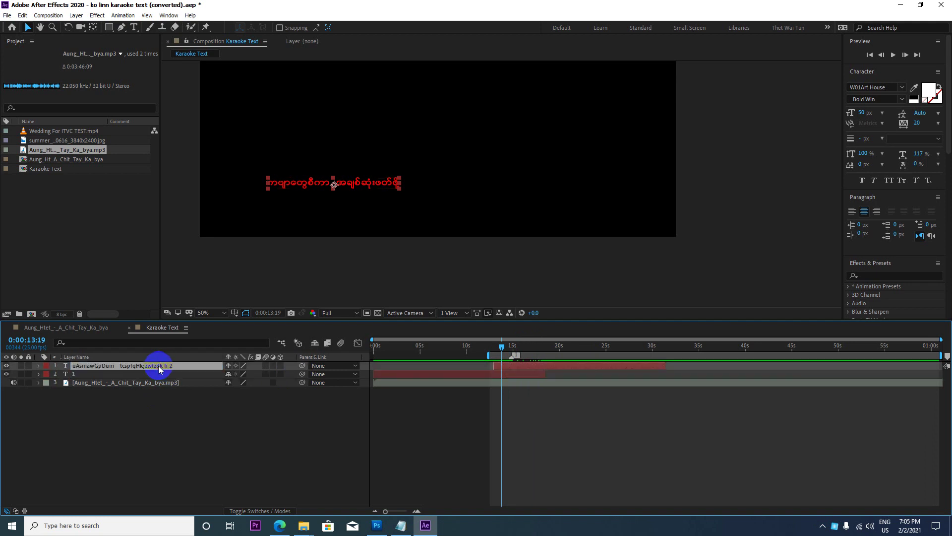
{"action": "key", "text": "Return"}
{"action": "type", "text": "2"}
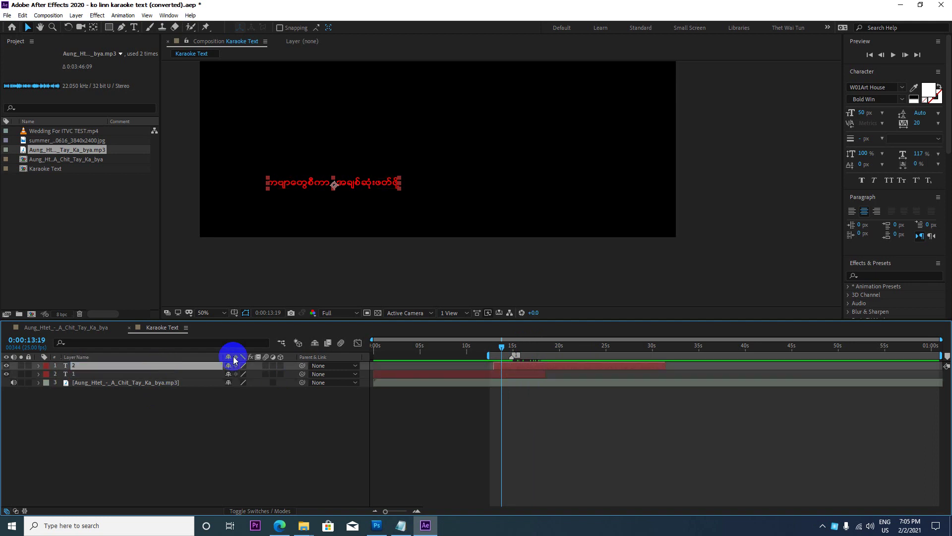
{"action": "left_click", "coordinate": [94, 369]}
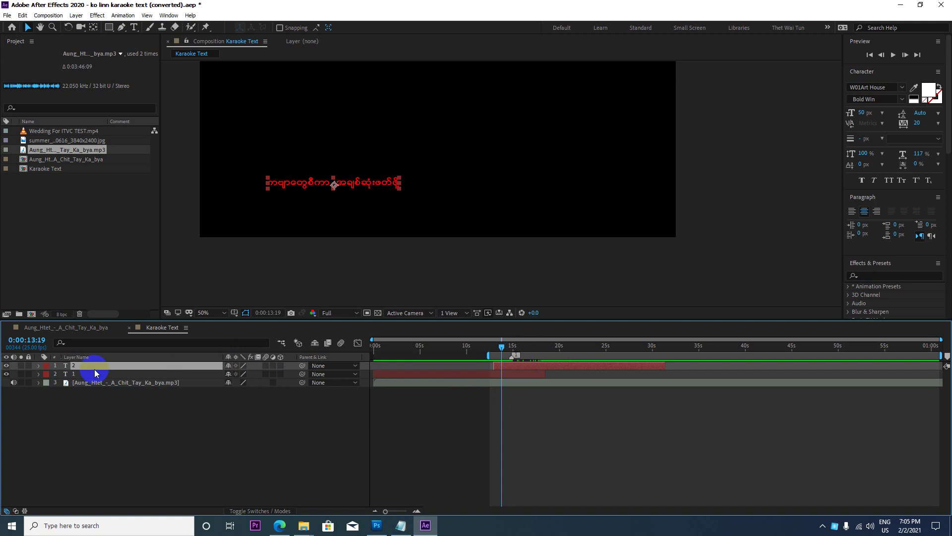
{"action": "left_click", "coordinate": [92, 383]}
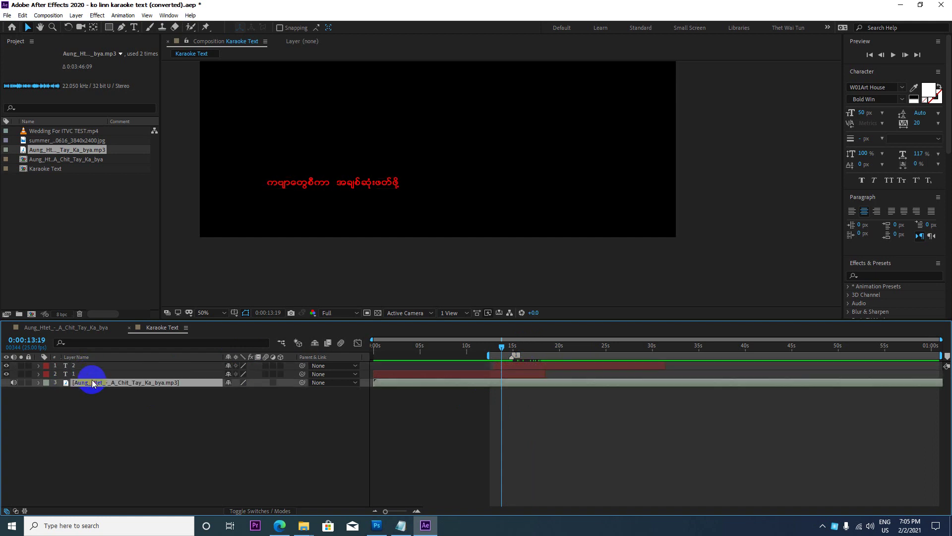
{"action": "key", "text": "Return"}
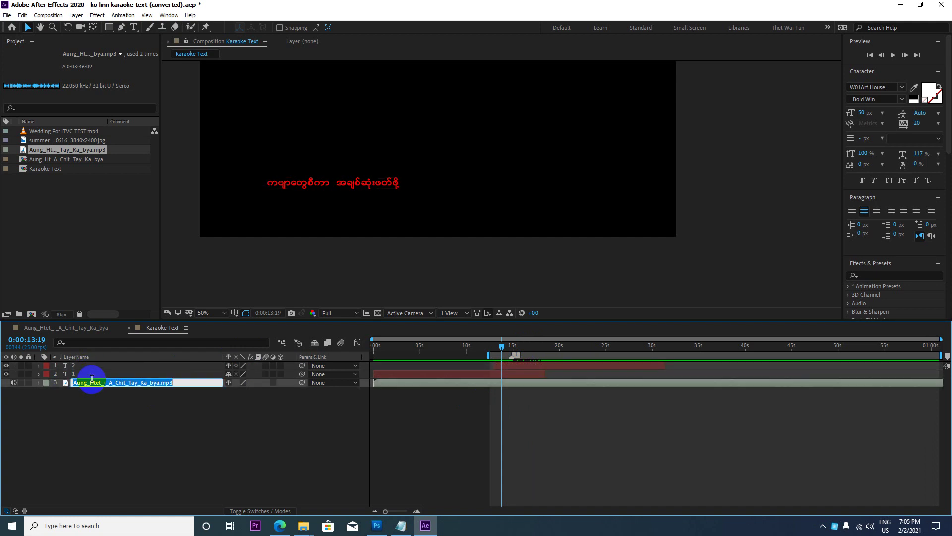
{"action": "type", "text": "s"}
{"action": "key", "text": "Return"}
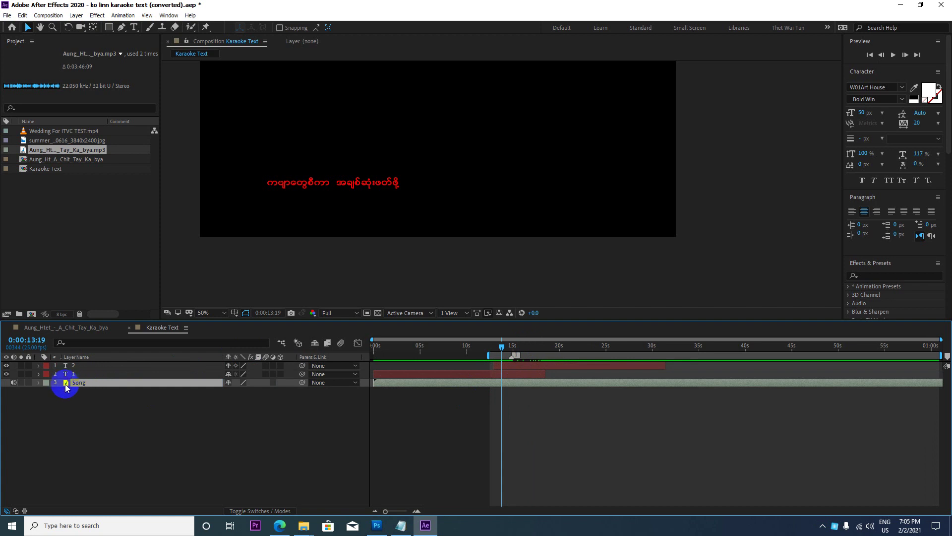
Reveal layer 2's Offset keyframes and lock layer 1
{"action": "left_click", "coordinate": [516, 365]}
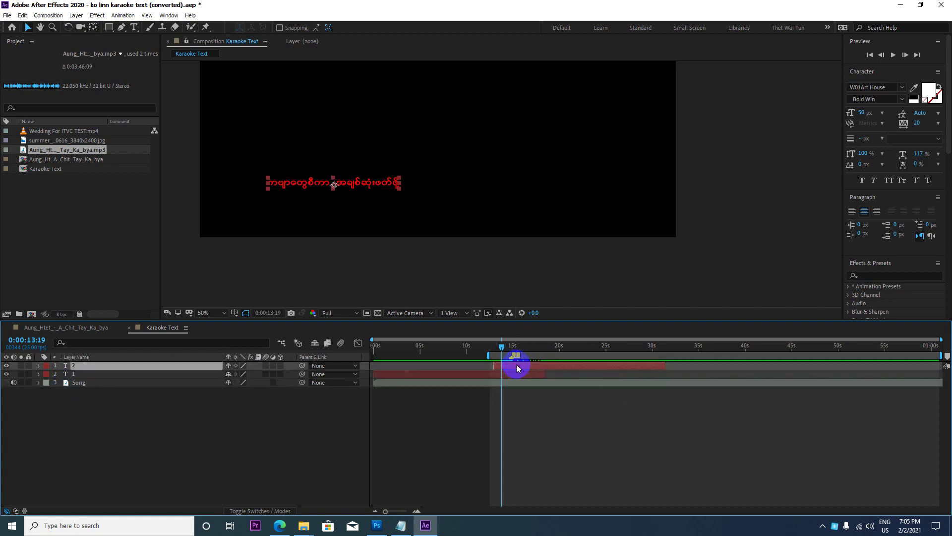
{"action": "key", "text": "u"}
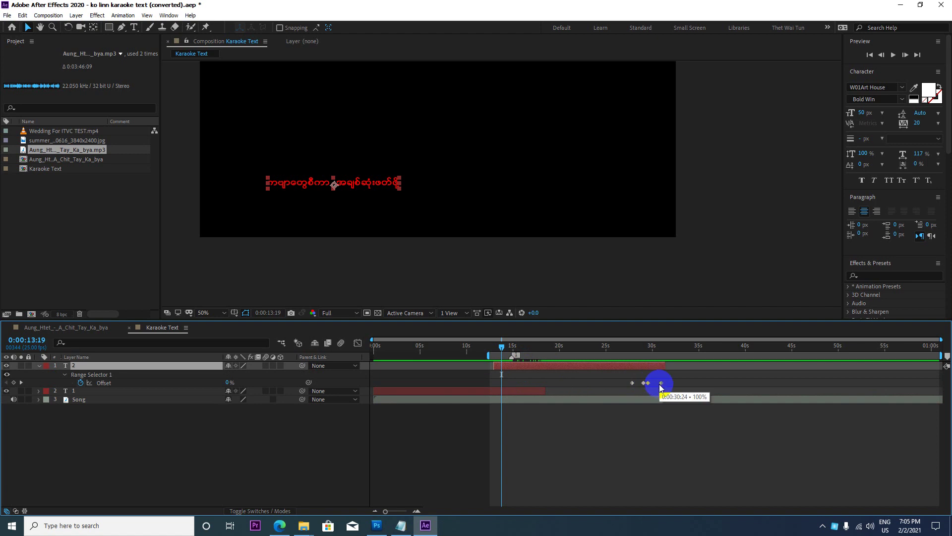
{"action": "left_click_drag", "start_coordinate": [502, 350], "coordinate": [520, 350]}
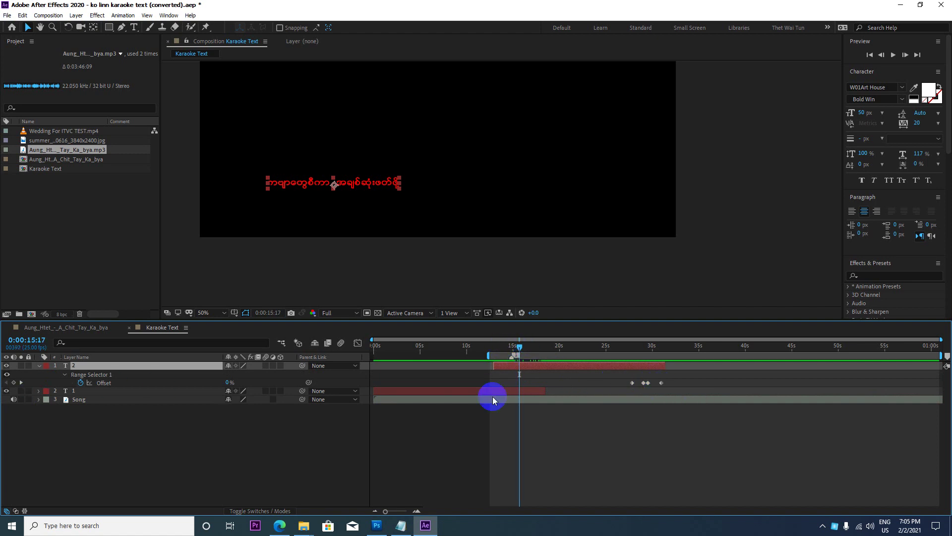
{"action": "left_click", "coordinate": [516, 391]}
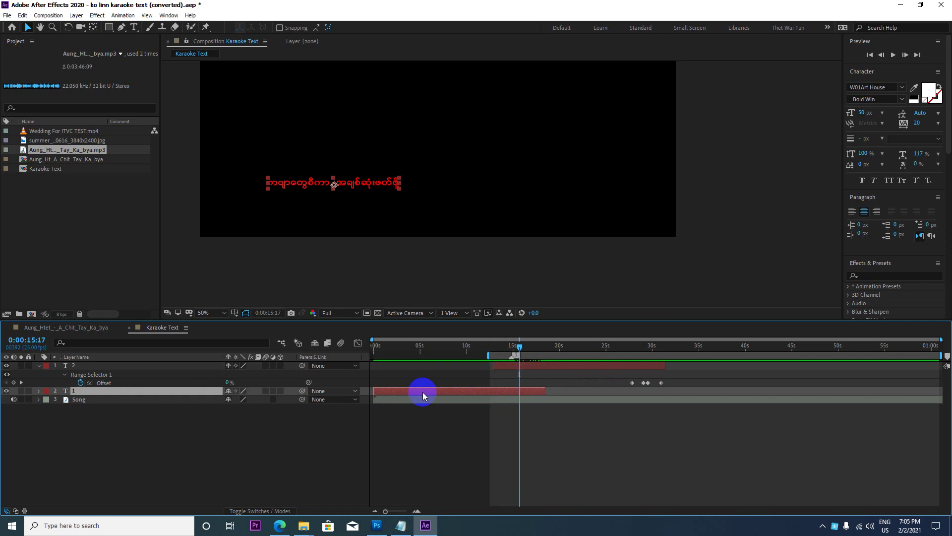
{"action": "left_click", "coordinate": [28, 391]}
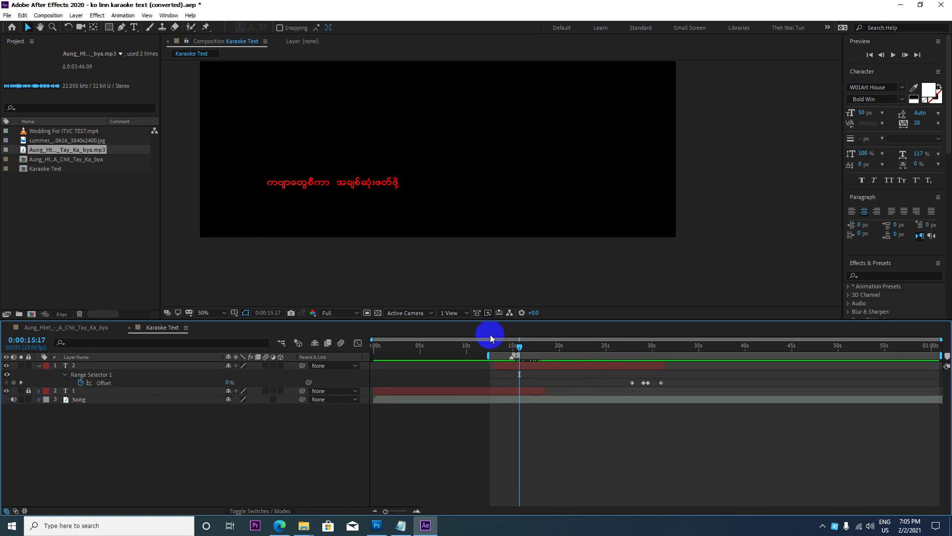
Move layer 2's lyric line down below the first line
{"action": "left_click", "coordinate": [526, 366]}
{"action": "left_click_drag", "start_coordinate": [307, 184], "coordinate": [379, 200]}
{"action": "key", "text": "Return"}
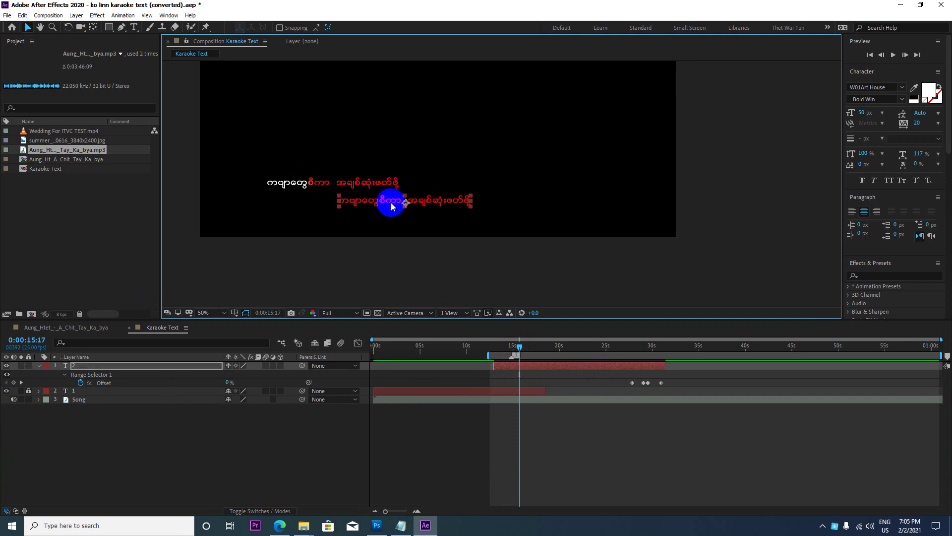
Delete all of layer 2's copied Offset keyframes
{"action": "left_click_drag", "start_coordinate": [529, 347], "coordinate": [490, 351]}
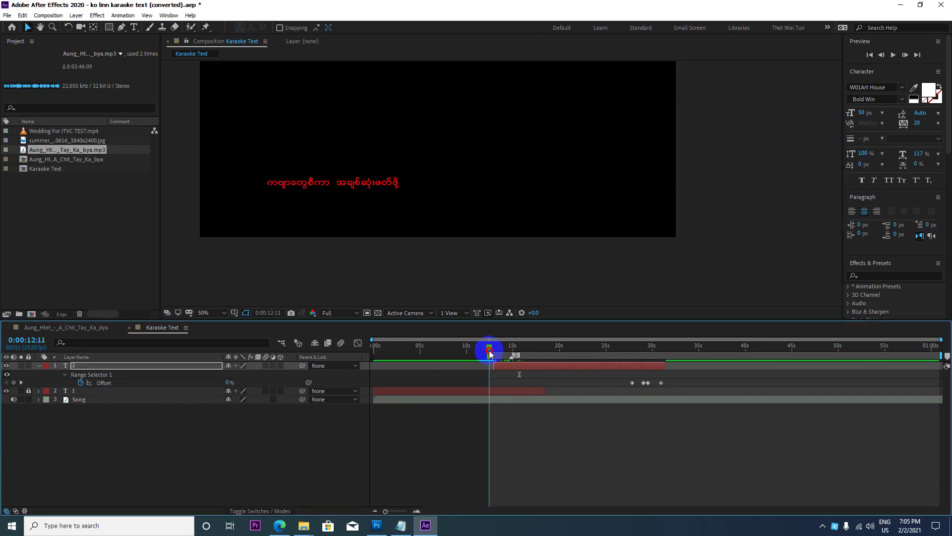
{"action": "left_click", "coordinate": [625, 377]}
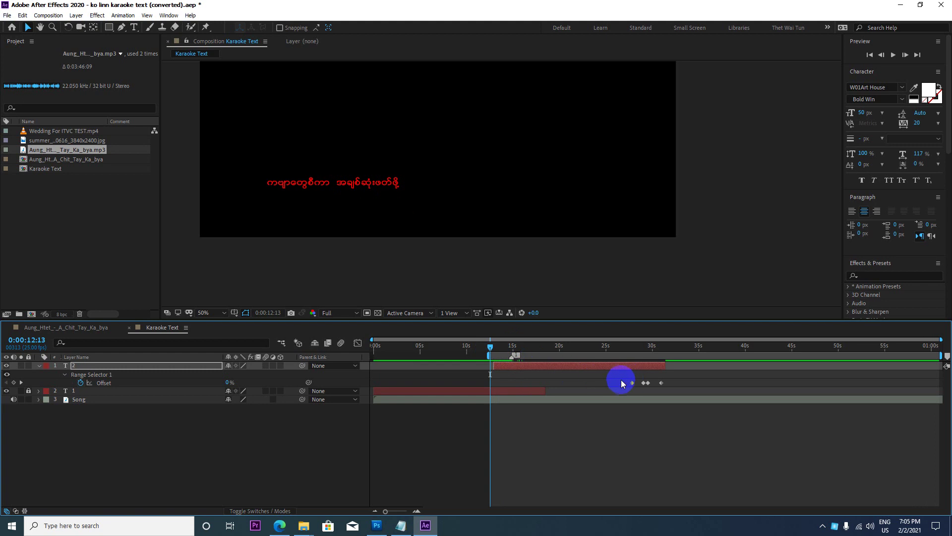
{"action": "left_click_drag", "start_coordinate": [490, 349], "coordinate": [518, 349]}
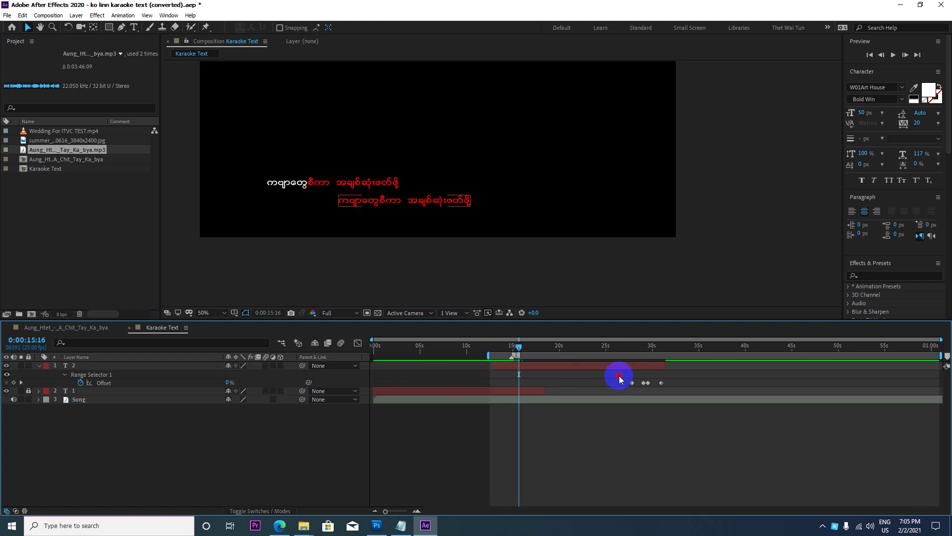
{"action": "left_click_drag", "start_coordinate": [619, 376], "coordinate": [664, 385]}
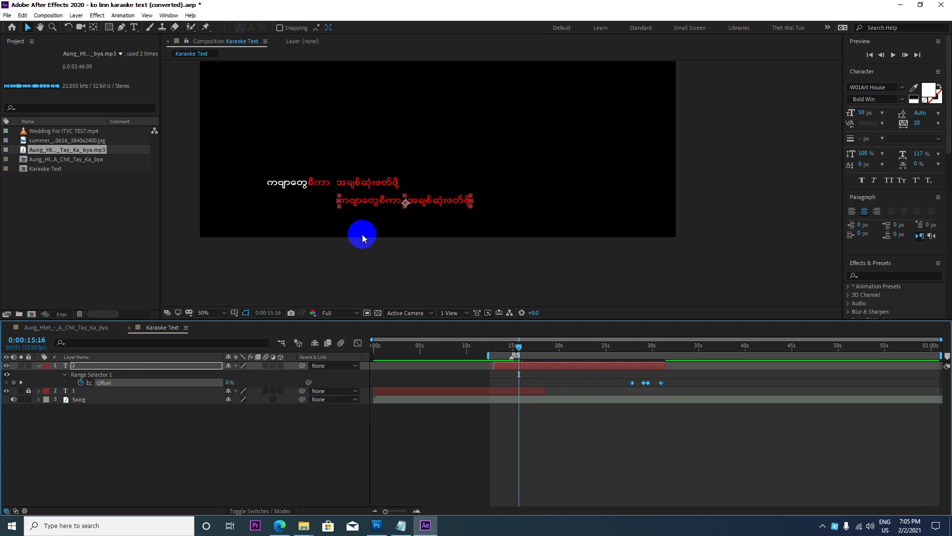
{"action": "key", "text": "Delete"}
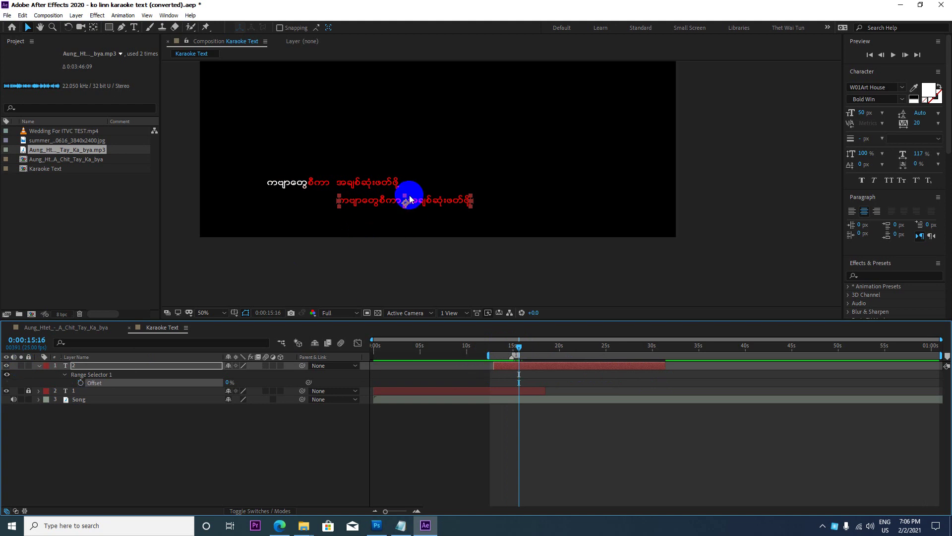
Copy the fifth lyric line from Song.txt in Notepad, then minimize Notepad
{"action": "left_click", "coordinate": [405, 529]}
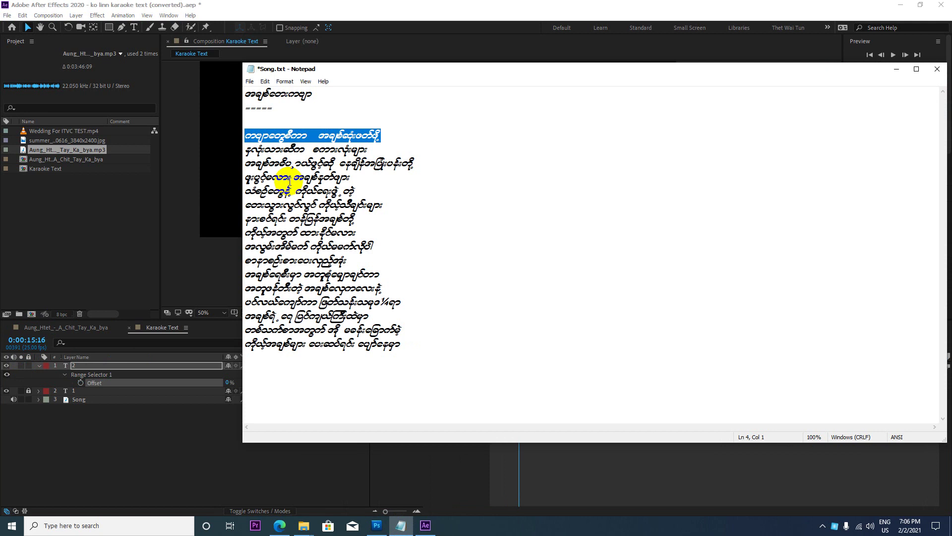
{"action": "left_click", "coordinate": [293, 177]}
{"action": "left_click_drag", "start_coordinate": [366, 150], "coordinate": [243, 149]}
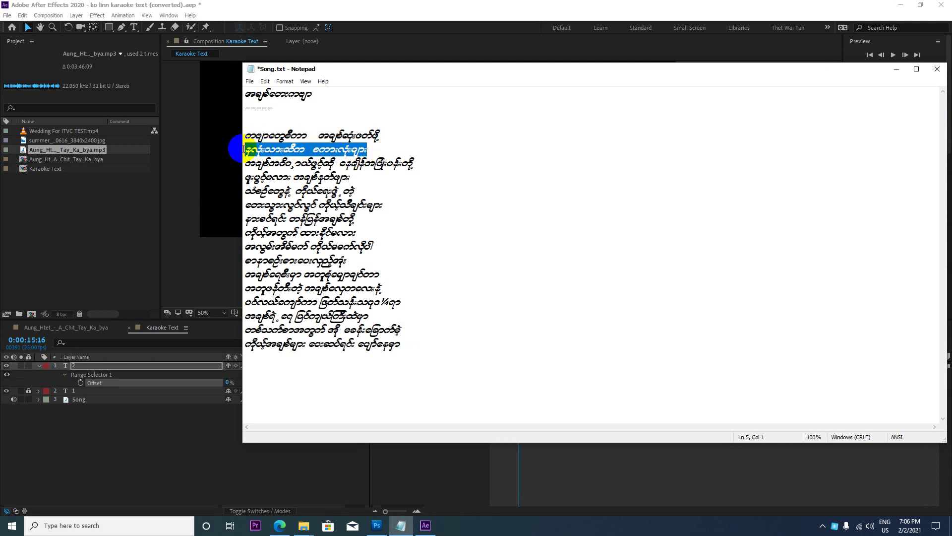
{"action": "right_click", "coordinate": [292, 148]}
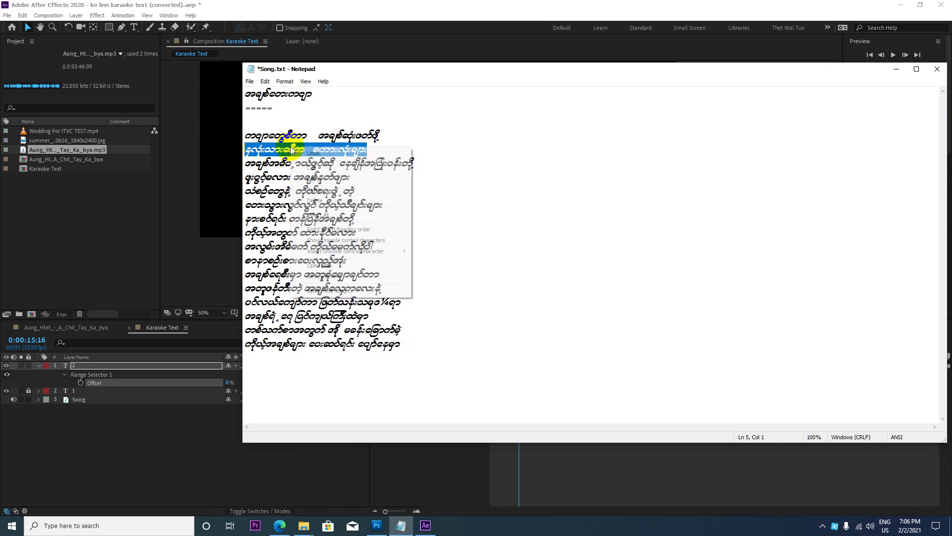
{"action": "left_click", "coordinate": [314, 178]}
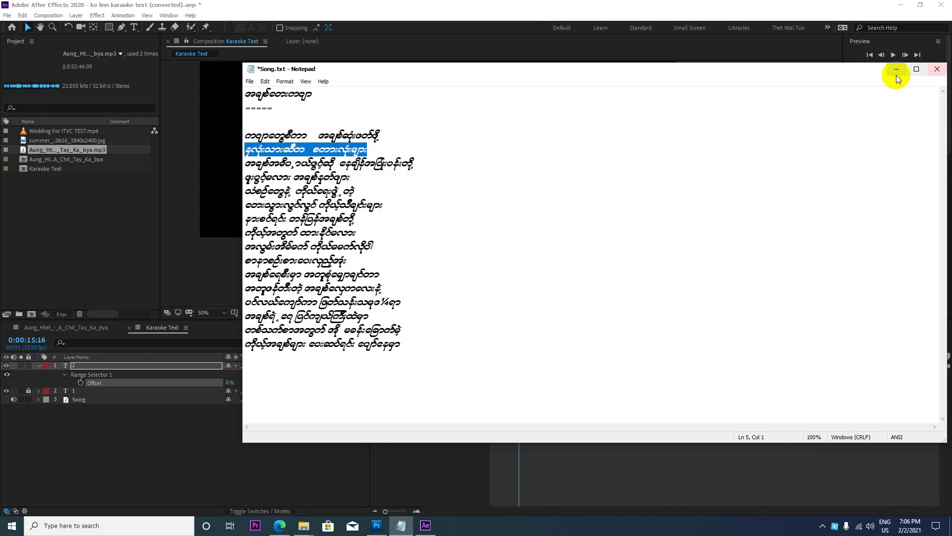
{"action": "left_click", "coordinate": [897, 69]}
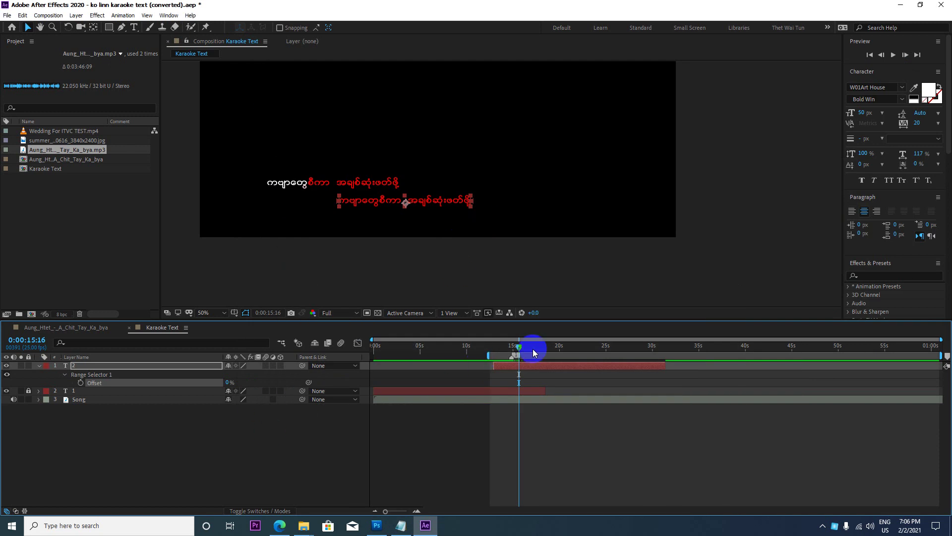
Paste the copied lyric over layer 2's duplicated text and select that layer
{"action": "double_click", "coordinate": [535, 366]}
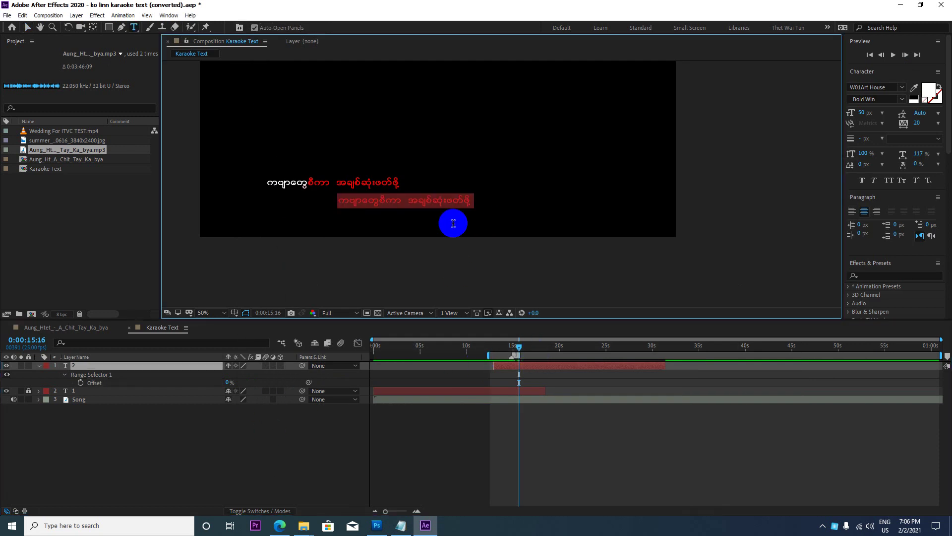
{"action": "key", "text": "ctrl+v"}
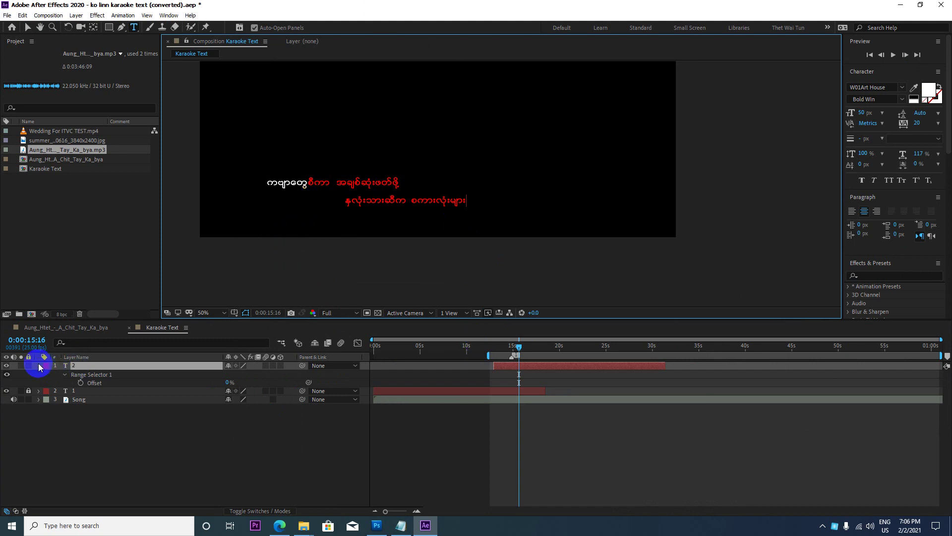
{"action": "left_click", "coordinate": [97, 365]}
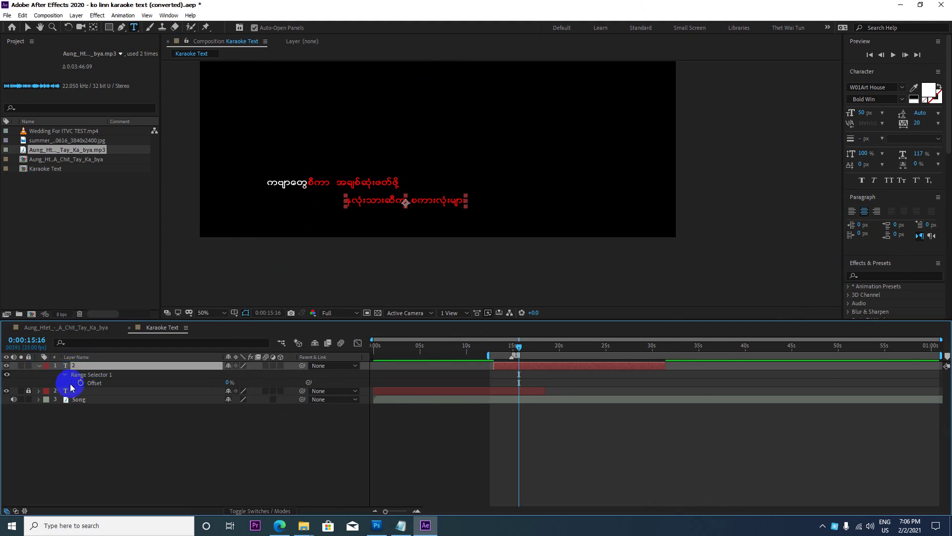
Expand layer 2's Range Selector 1 to show Start, End, Offset and Advanced, then select Offset
{"action": "left_click", "coordinate": [64, 376]}
{"action": "left_click", "coordinate": [64, 375]}
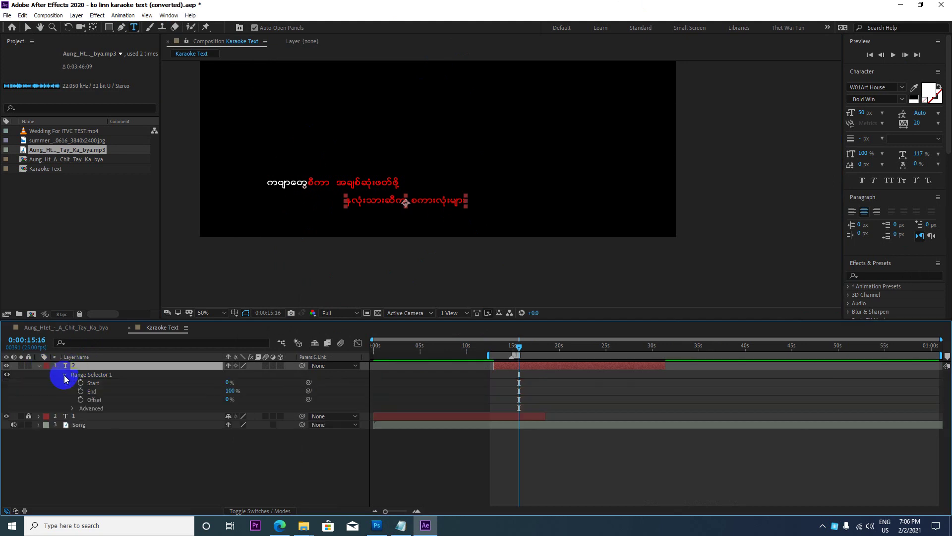
{"action": "left_click", "coordinate": [73, 409]}
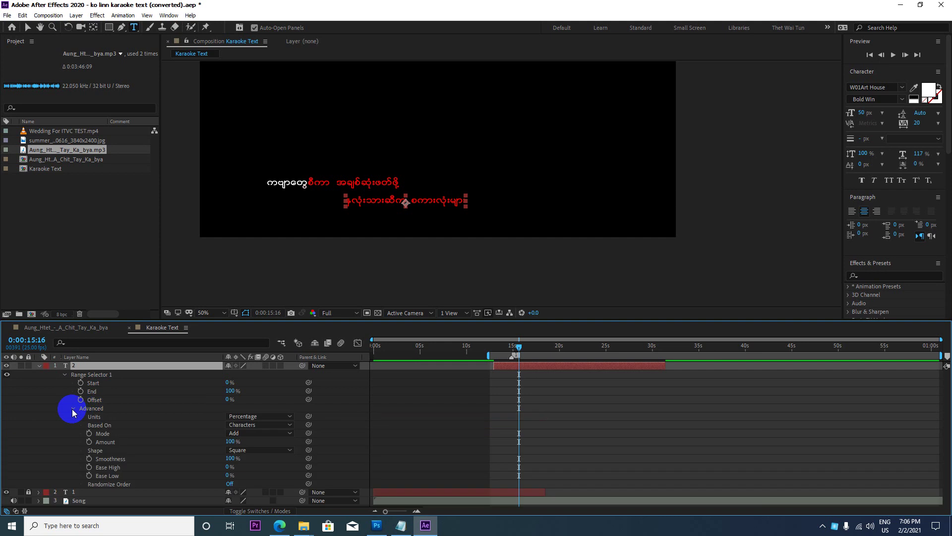
{"action": "left_click", "coordinate": [73, 408]}
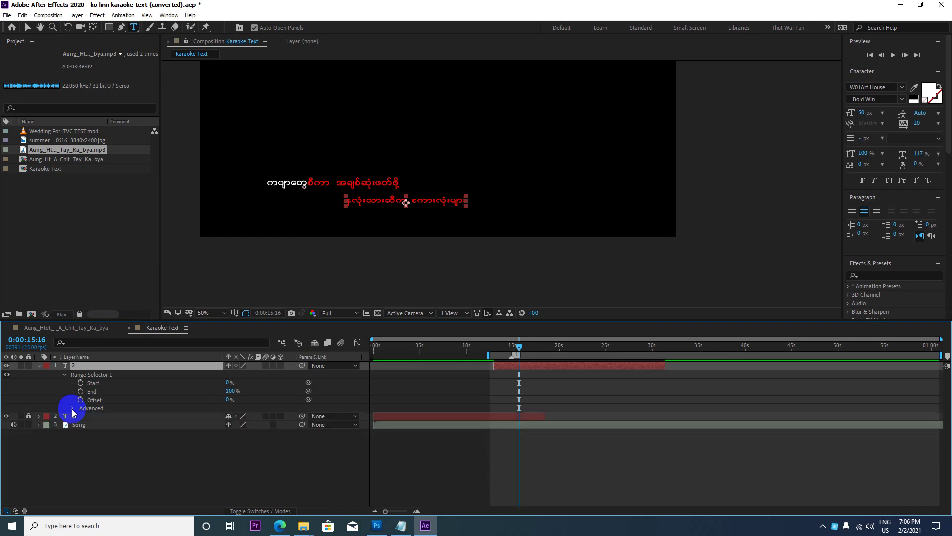
{"action": "left_click", "coordinate": [105, 378]}
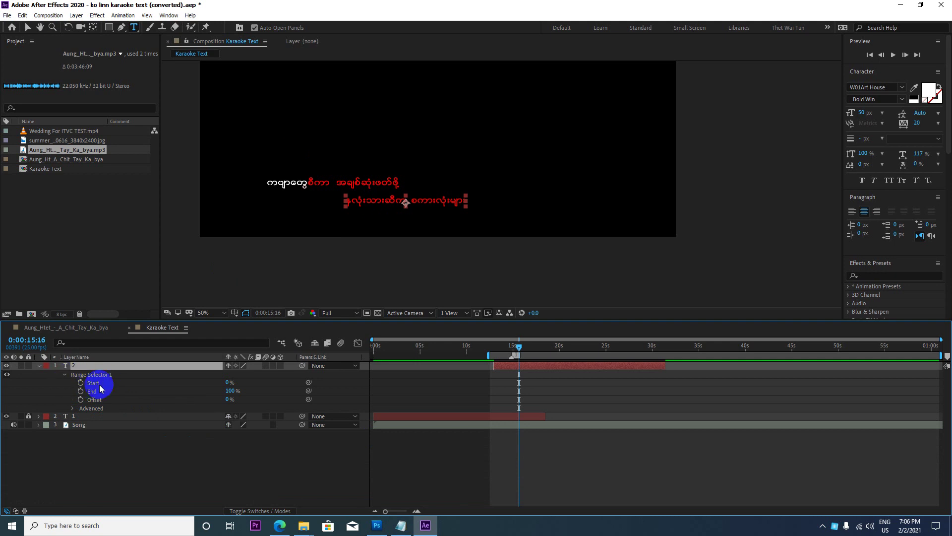
{"action": "left_click", "coordinate": [102, 400]}
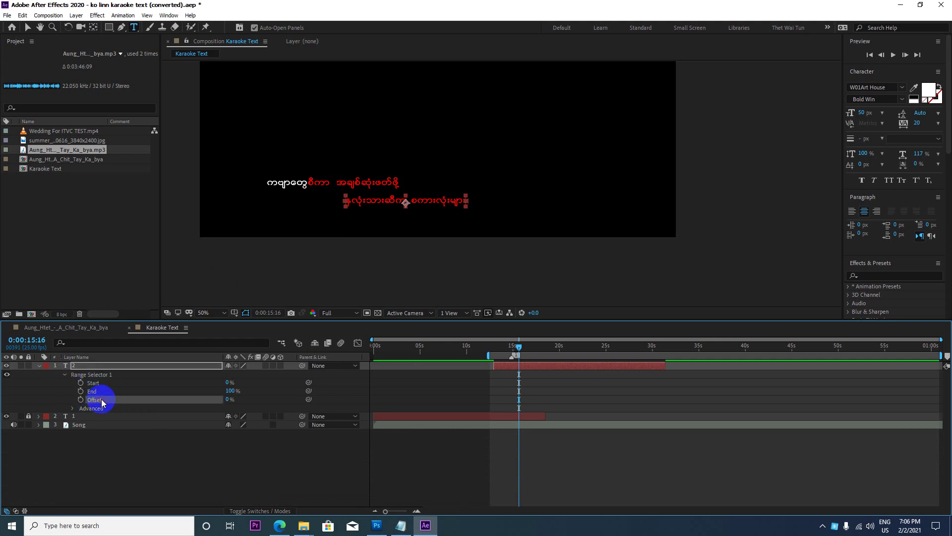
Reveal layer 1's keyframed Offset with U, showing 21% beside layer 2's 0%
{"action": "left_click", "coordinate": [86, 421]}
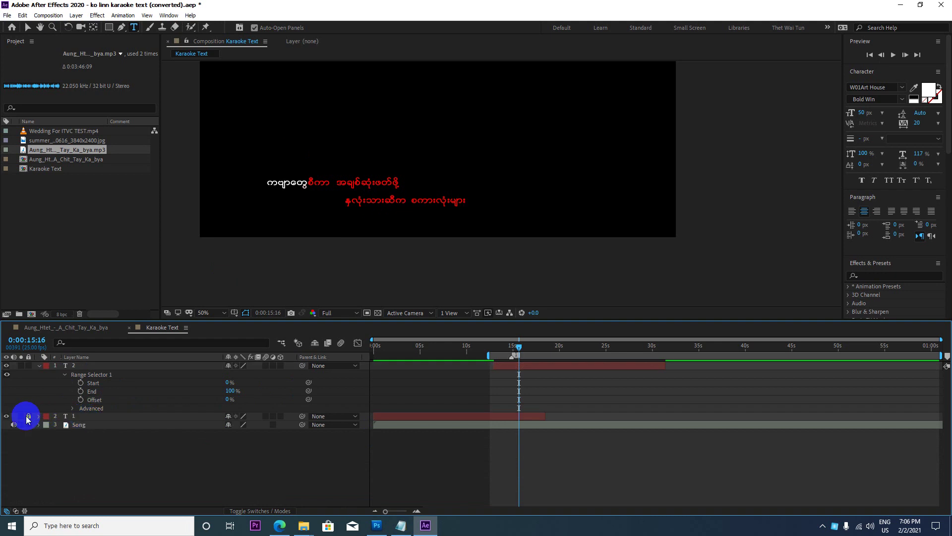
{"action": "left_click", "coordinate": [73, 417]}
{"action": "key", "text": "u"}
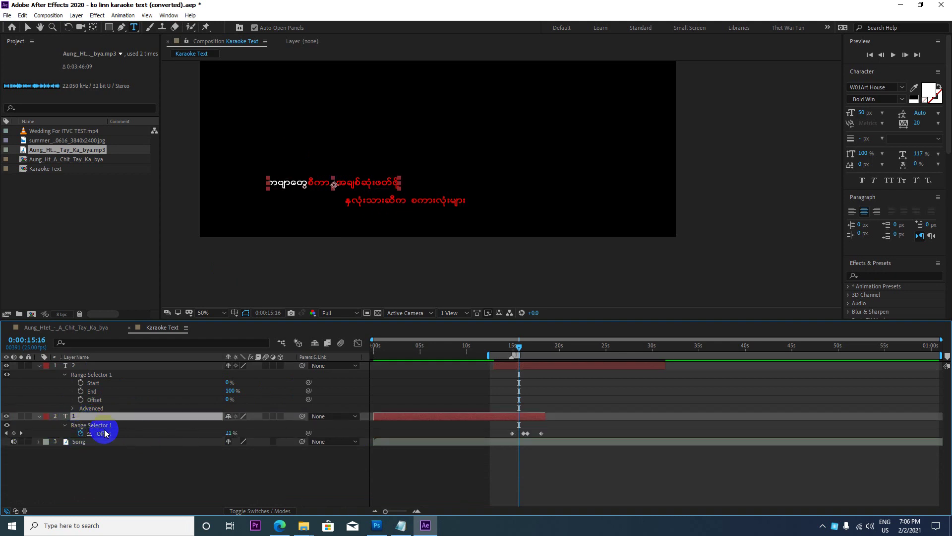
{"action": "left_click", "coordinate": [94, 383]}
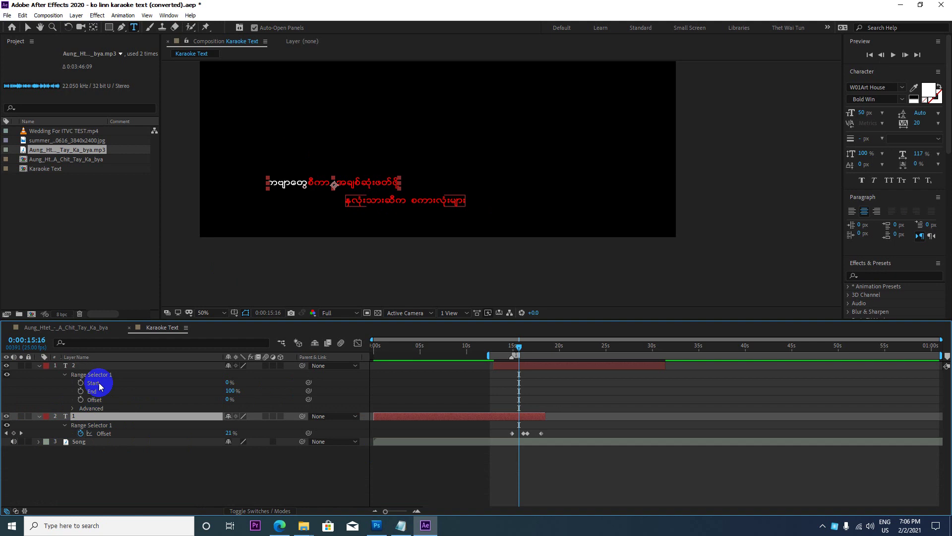
{"action": "left_click", "coordinate": [104, 425]}
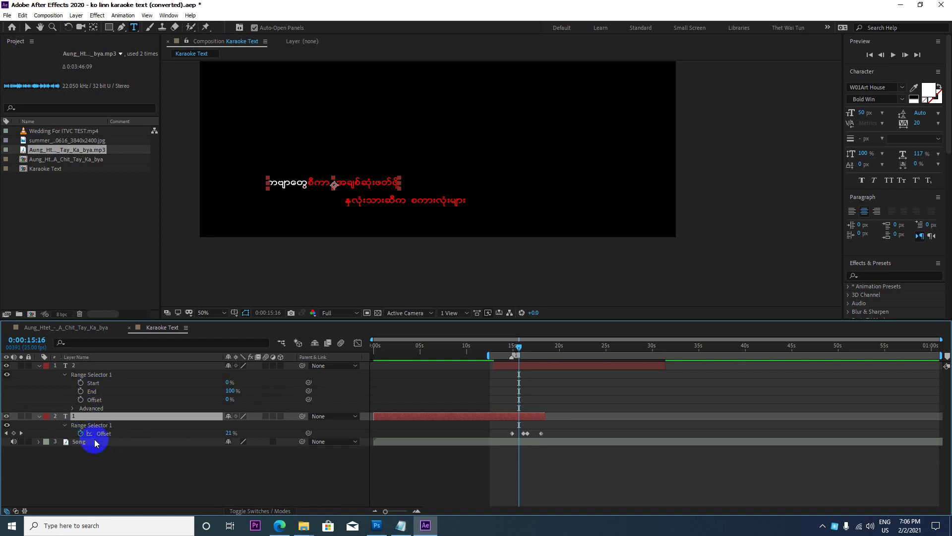
{"action": "left_click", "coordinate": [411, 370]}
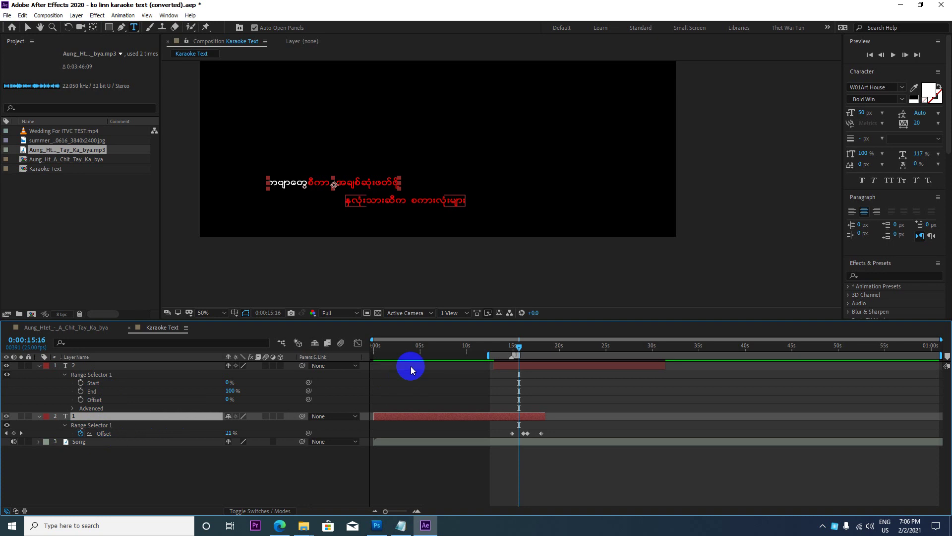
{"action": "left_click", "coordinate": [127, 417]}
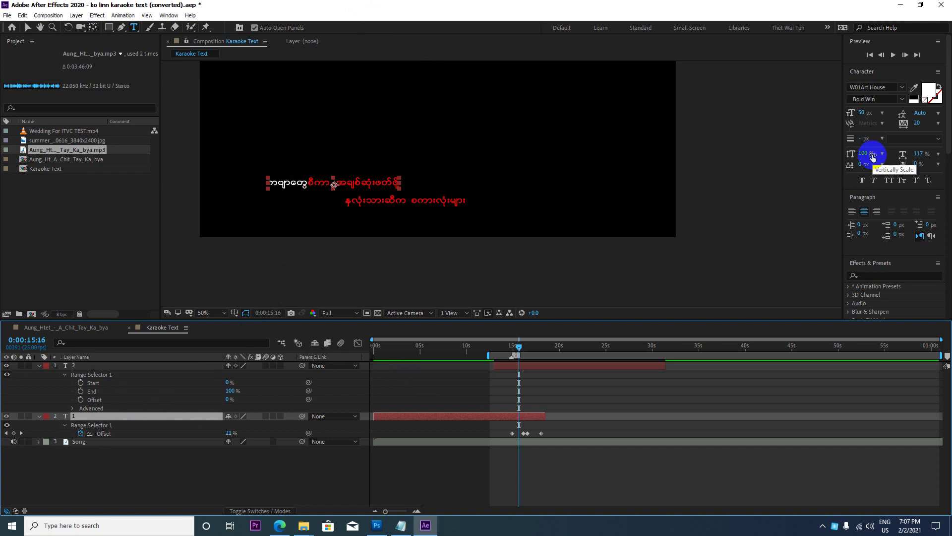
{"action": "left_click", "coordinate": [929, 90]}
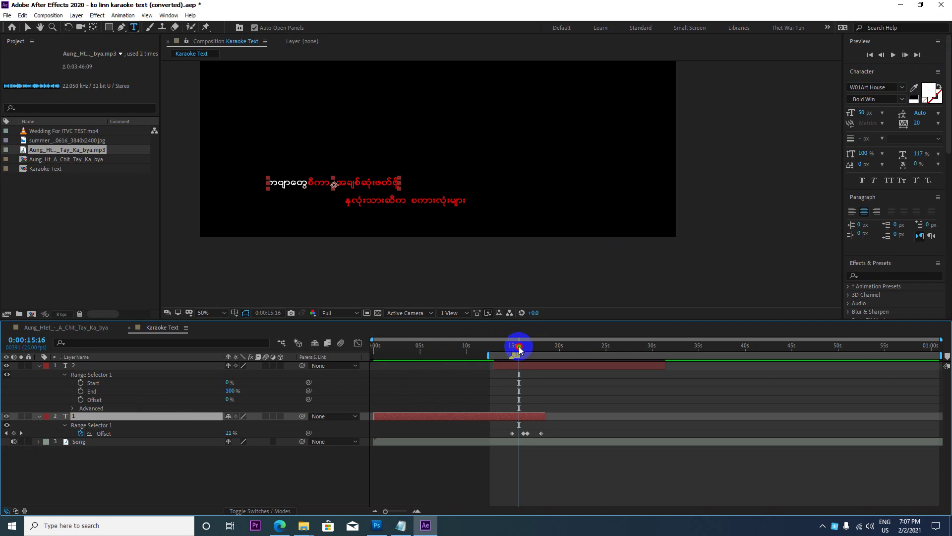
Preview line 1's wipe from 14:19 and again from 16:16, stopping at 18:07 at 100%
{"action": "left_click_drag", "start_coordinate": [520, 350], "coordinate": [512, 351]}
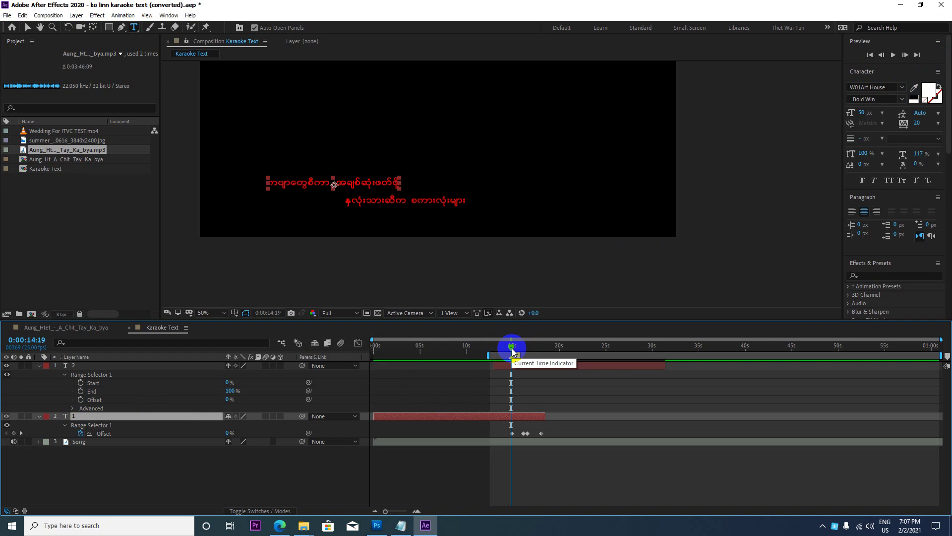
{"action": "key", "text": "space"}
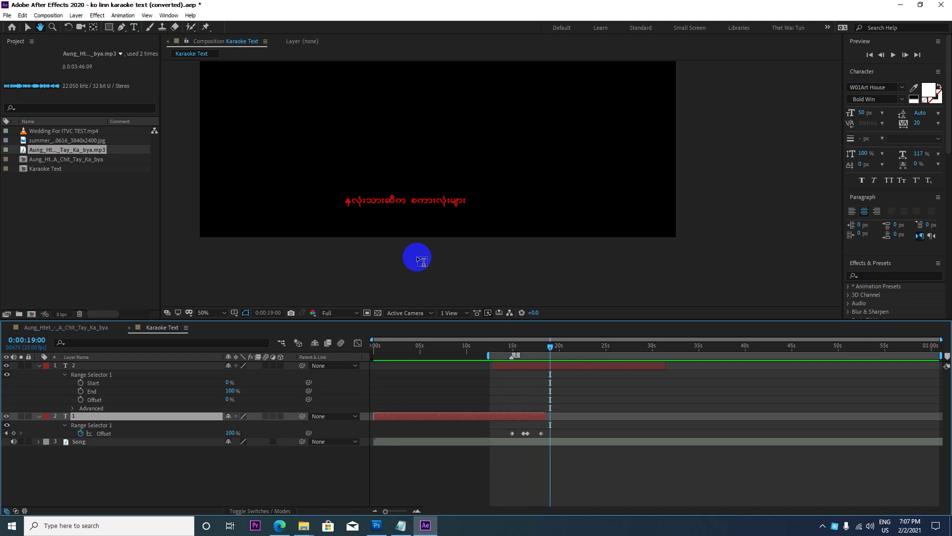
{"action": "key", "text": "space"}
{"action": "left_click_drag", "start_coordinate": [552, 346], "coordinate": [525, 348]}
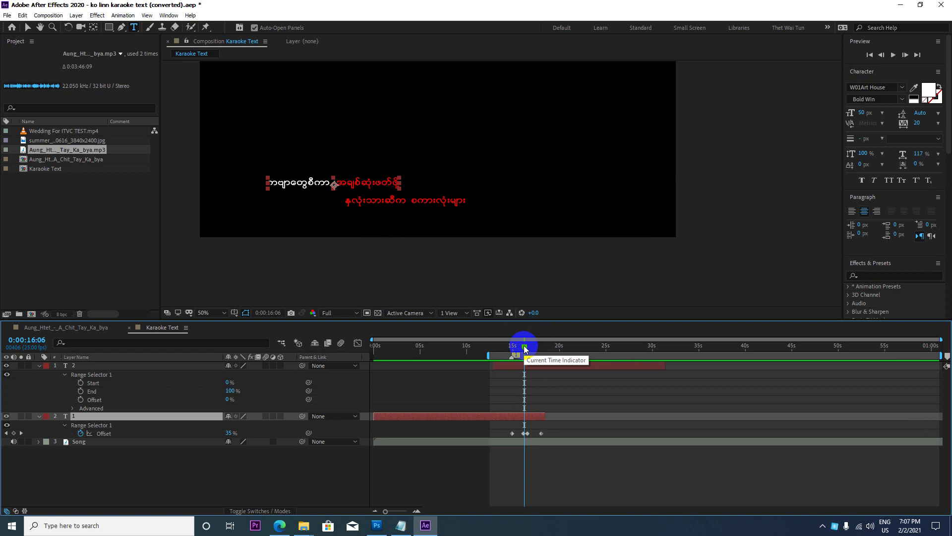
{"action": "key", "text": "space"}
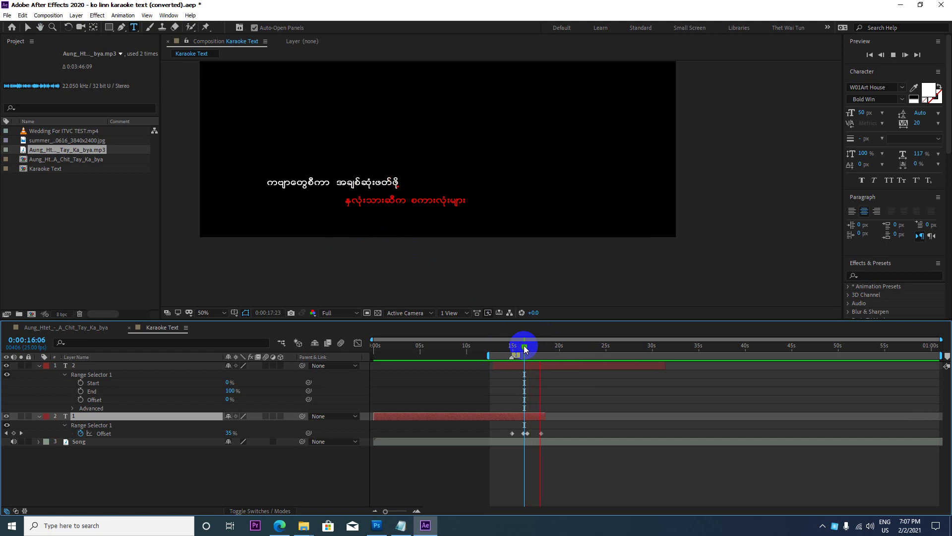
{"action": "key", "text": "space"}
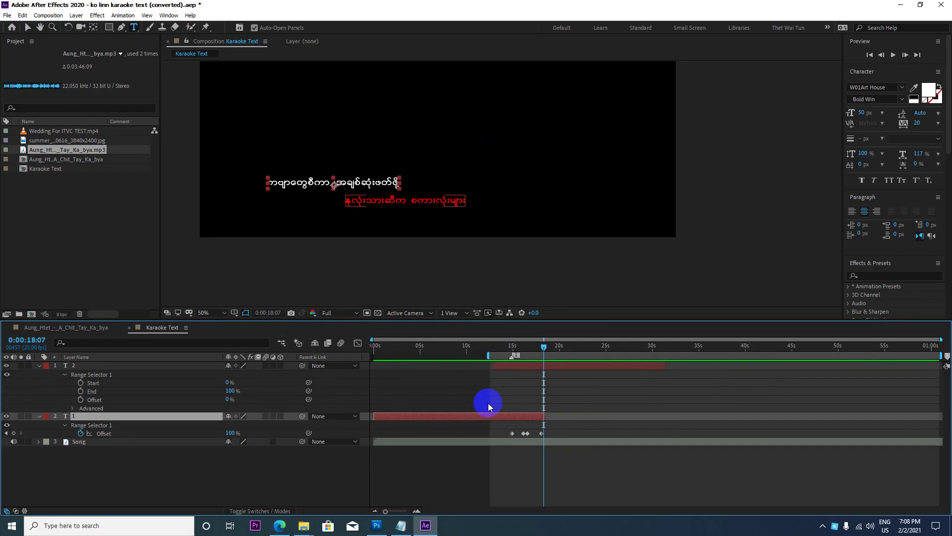
Keyframe layer 2's Offset and preview the song repeatedly to find 0:00:19:11
{"action": "left_click", "coordinate": [81, 399]}
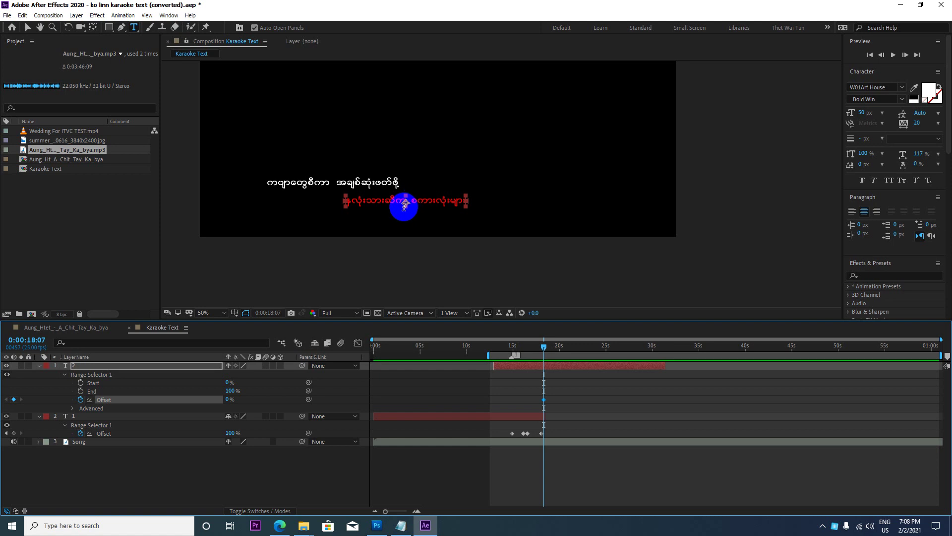
{"action": "key", "text": "space"}
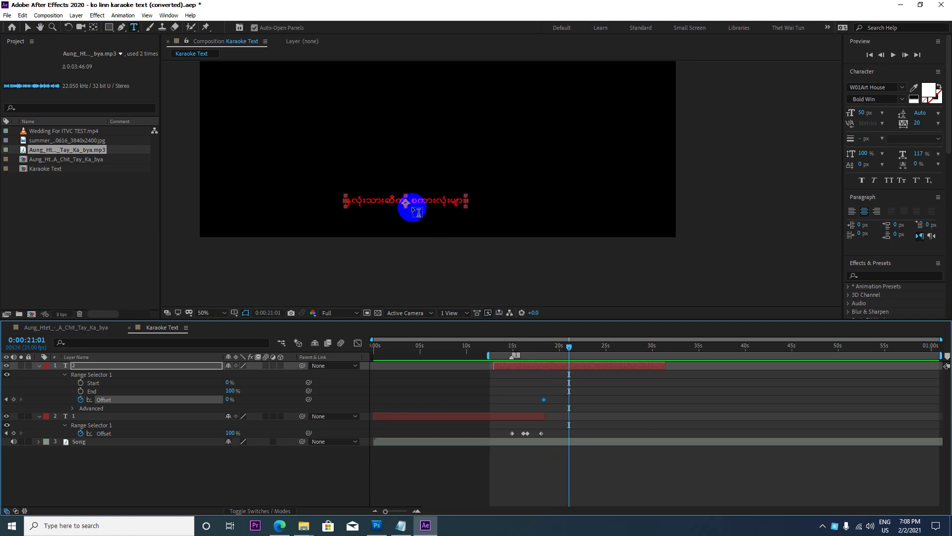
{"action": "left_click", "coordinate": [568, 347]}
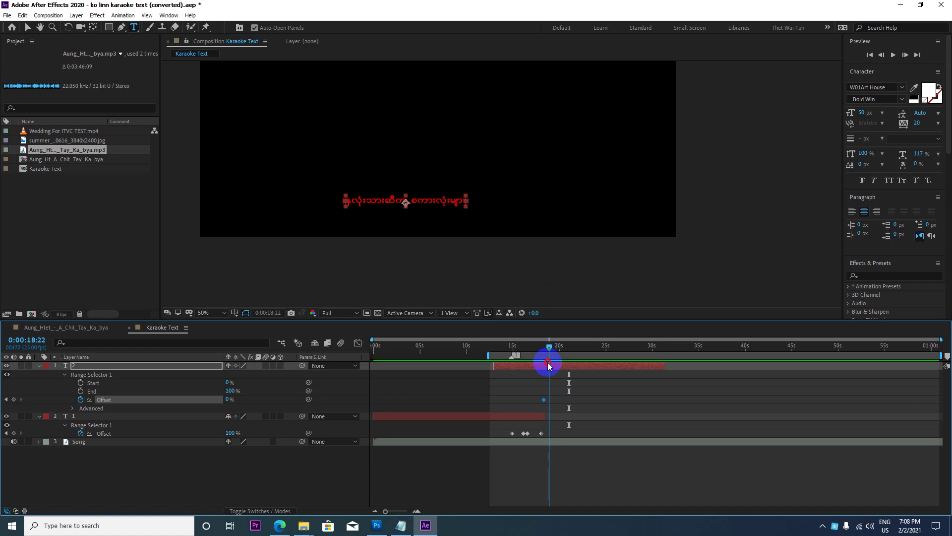
{"action": "left_click_drag", "start_coordinate": [568, 350], "coordinate": [547, 367]}
{"action": "key", "text": "space"}
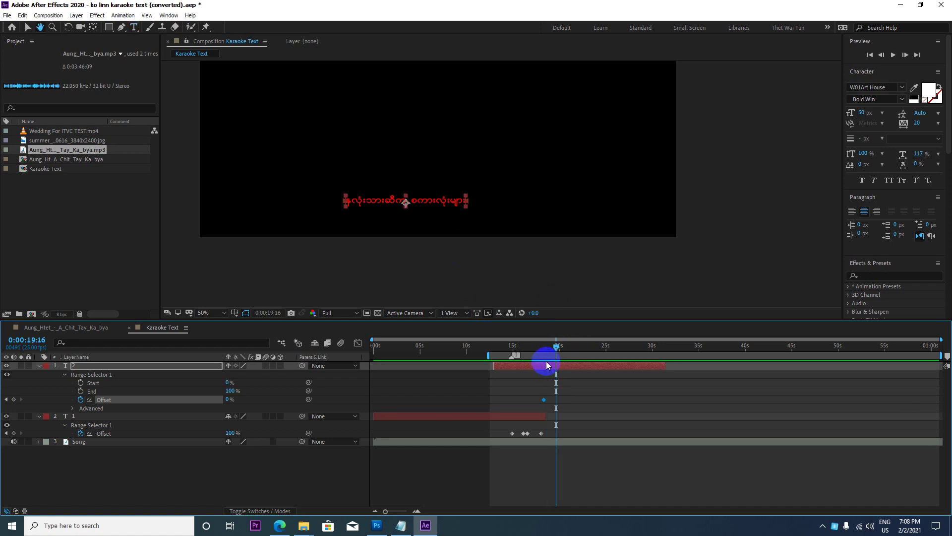
{"action": "left_click", "coordinate": [543, 358]}
{"action": "left_click", "coordinate": [540, 356]}
{"action": "key", "text": "space"}
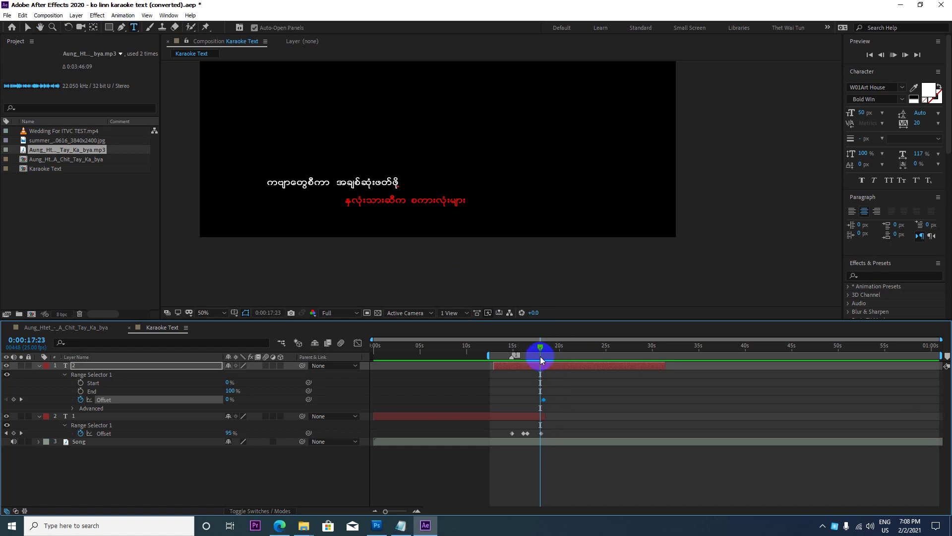
{"action": "key", "text": "space"}
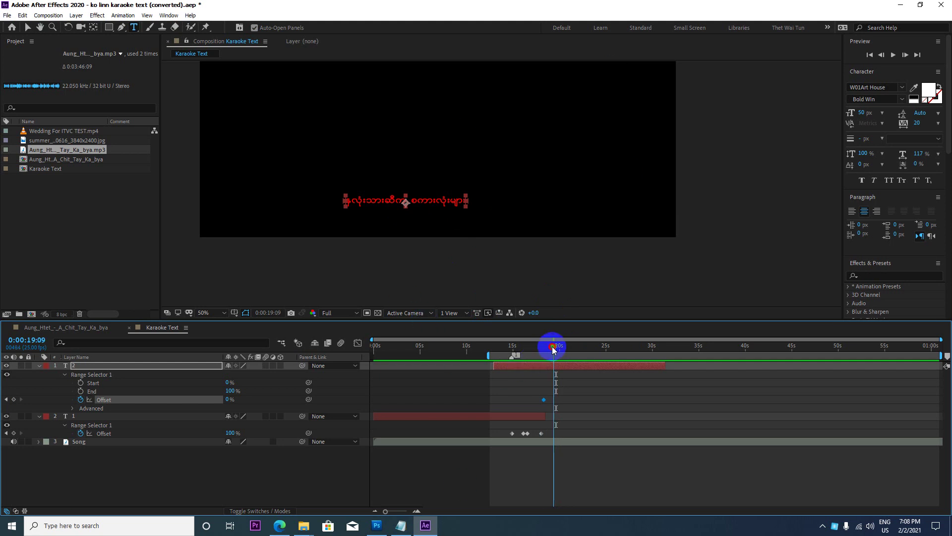
{"action": "left_click_drag", "start_coordinate": [556, 350], "coordinate": [536, 351]}
{"action": "key", "text": "space"}
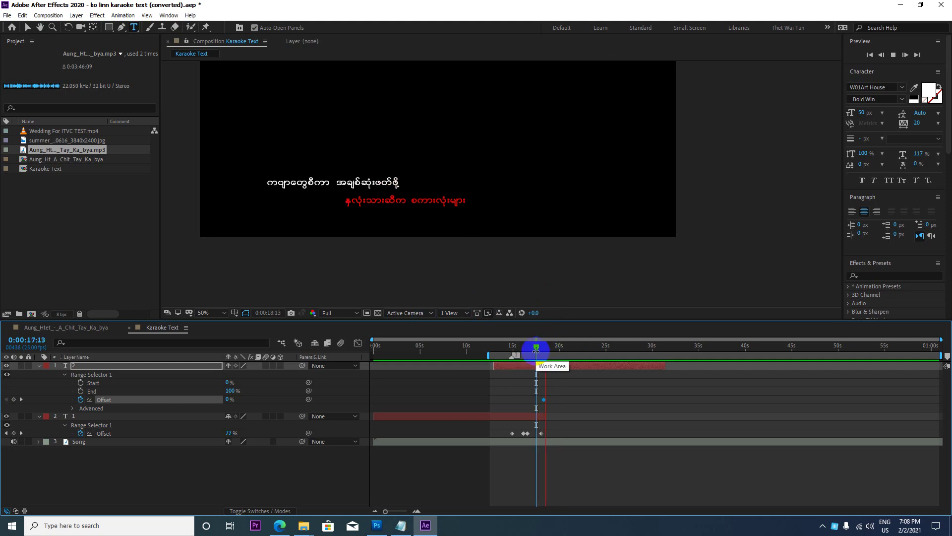
{"action": "key", "text": "space"}
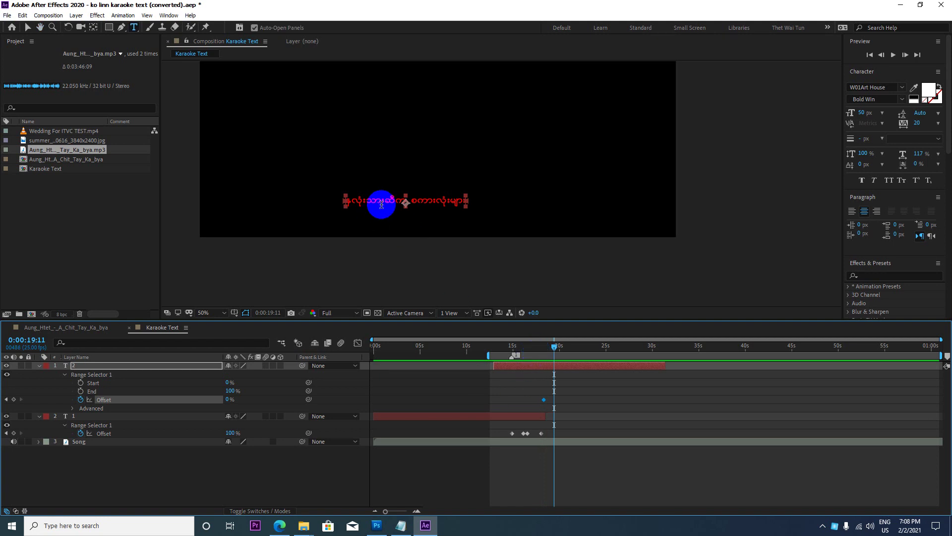
Extend layer 1's out-point to 19:11 and set layer 2's Offset to 45% there
{"action": "left_click", "coordinate": [554, 417]}
{"action": "left_click_drag", "start_coordinate": [554, 417], "coordinate": [565, 417]}
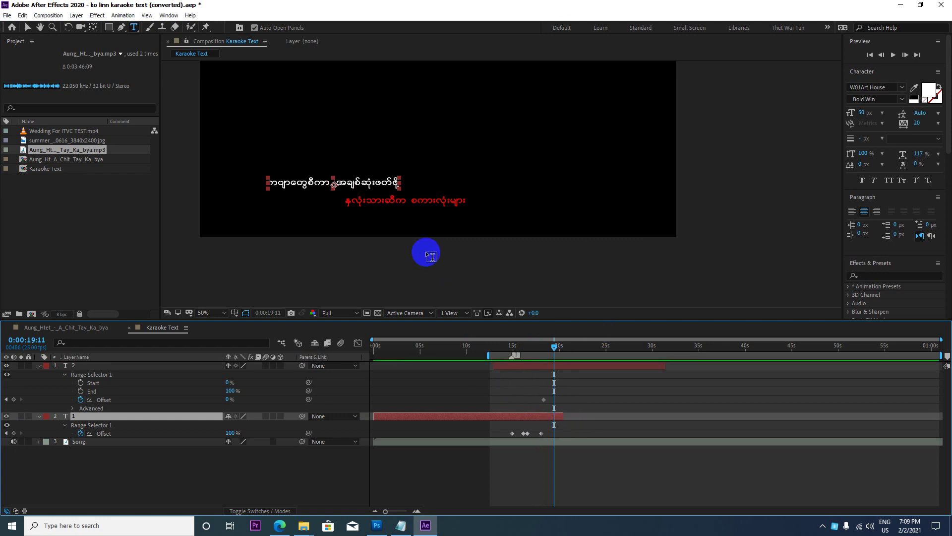
{"action": "left_click", "coordinate": [118, 402]}
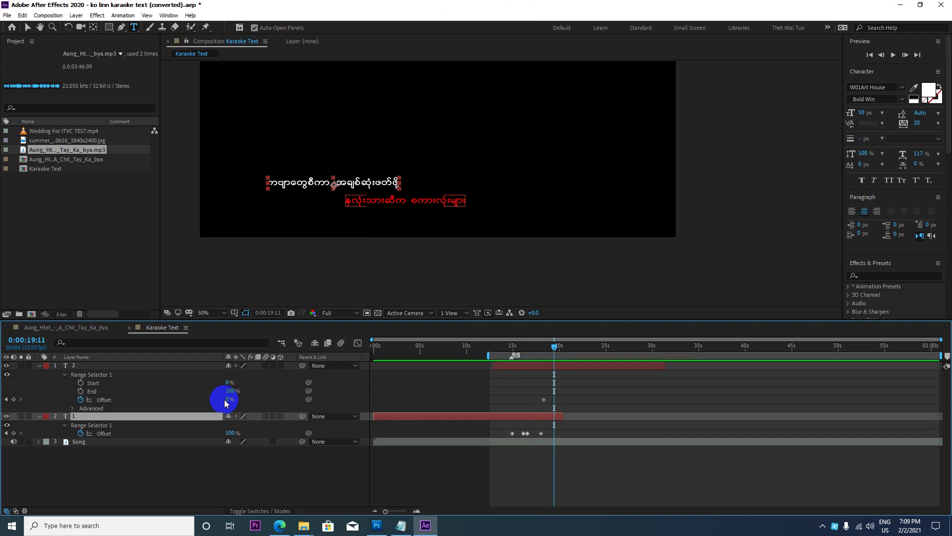
{"action": "left_click_drag", "start_coordinate": [227, 399], "coordinate": [246, 398]}
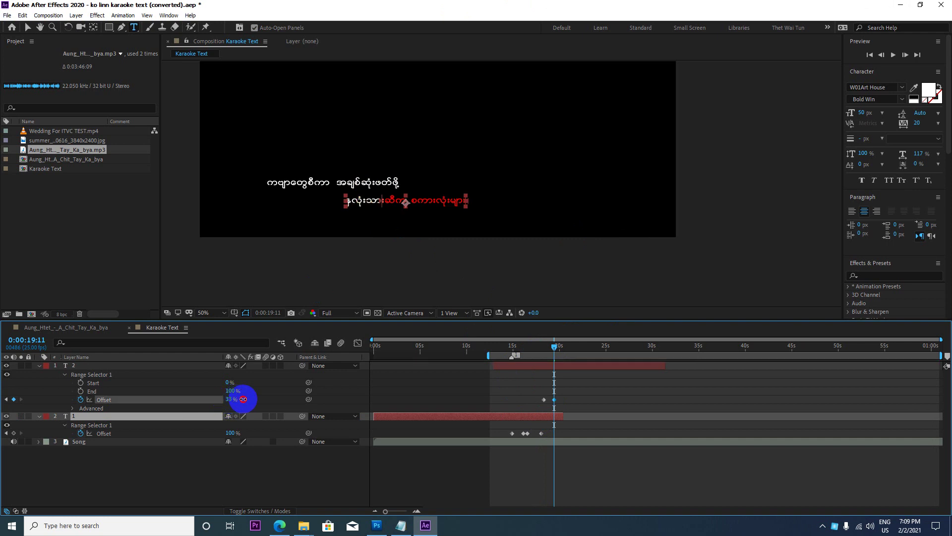
{"action": "left_click", "coordinate": [236, 399]}
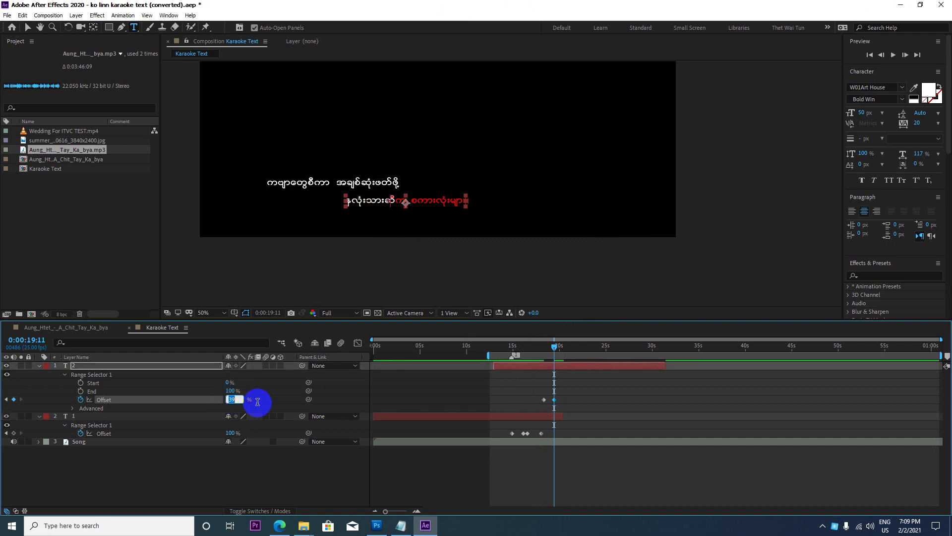
{"action": "type", "text": "42"}
{"action": "key", "text": "Return"}
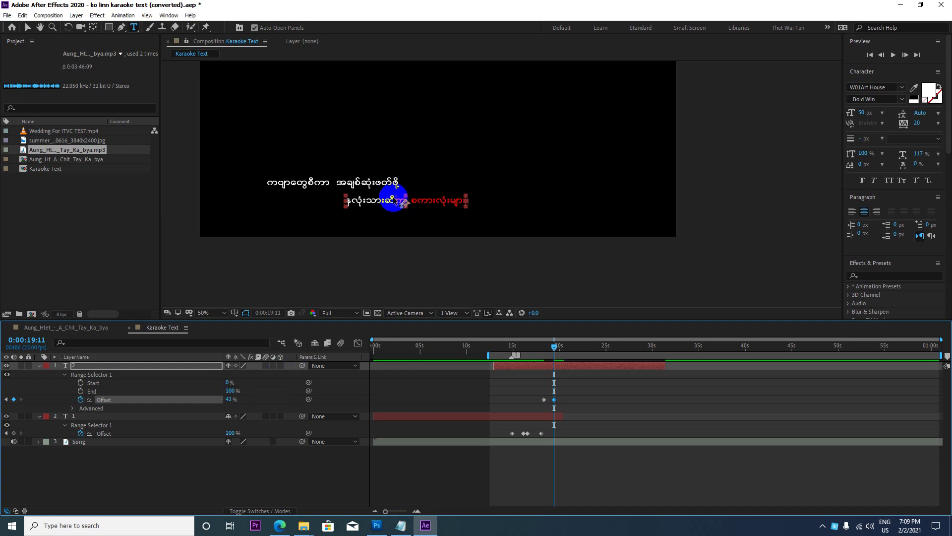
{"action": "left_click", "coordinate": [230, 399]}
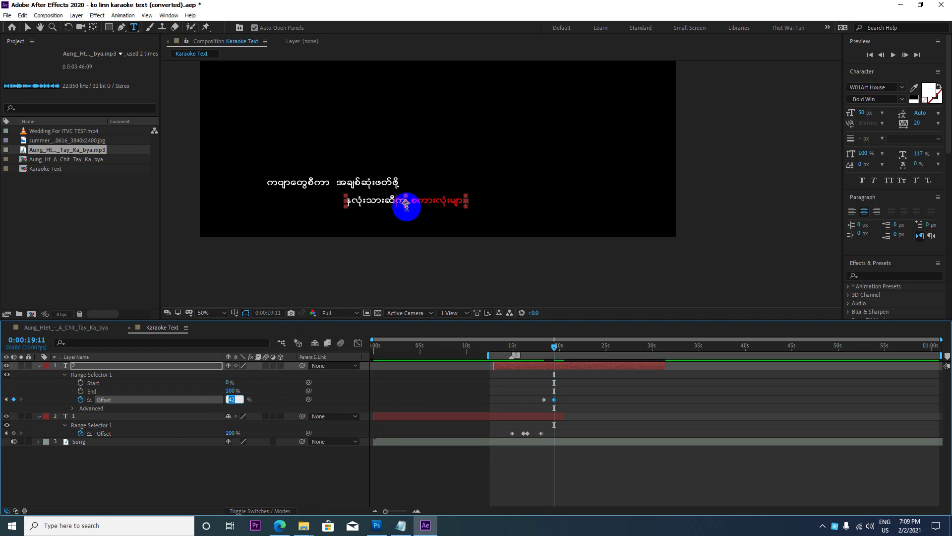
{"action": "type", "text": "45"}
{"action": "key", "text": "Return"}
{"action": "key", "text": "period"}
{"action": "key", "text": "period"}
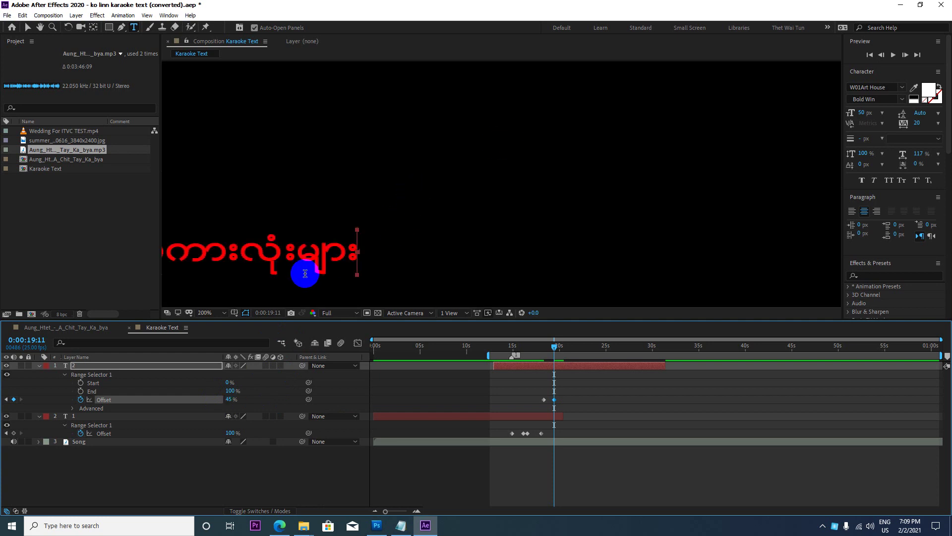
{"action": "key", "text": "comma"}
{"action": "key", "text": "comma"}
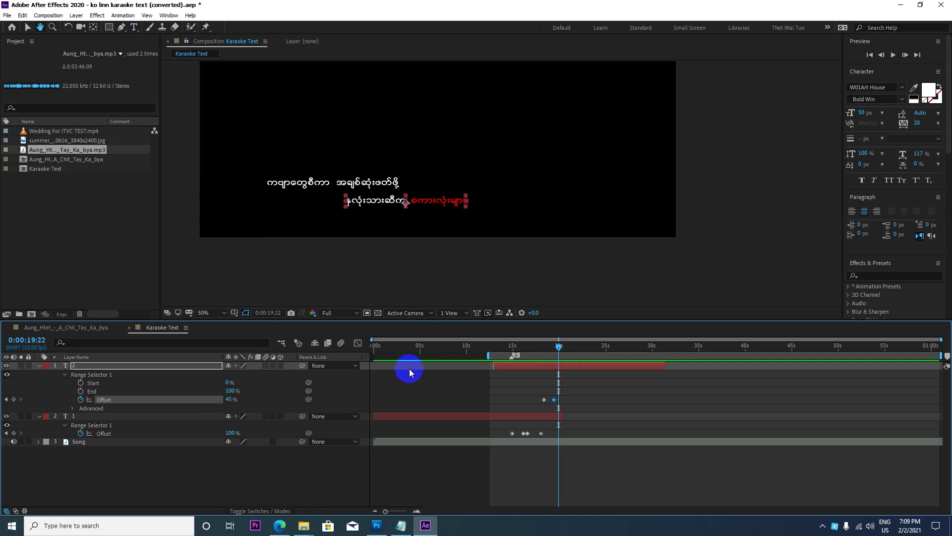
Add a layer 2 Offset keyframe at 19:20 and set Offset to 100% at 21:01
{"action": "key", "text": "space"}
{"action": "key", "text": "space"}
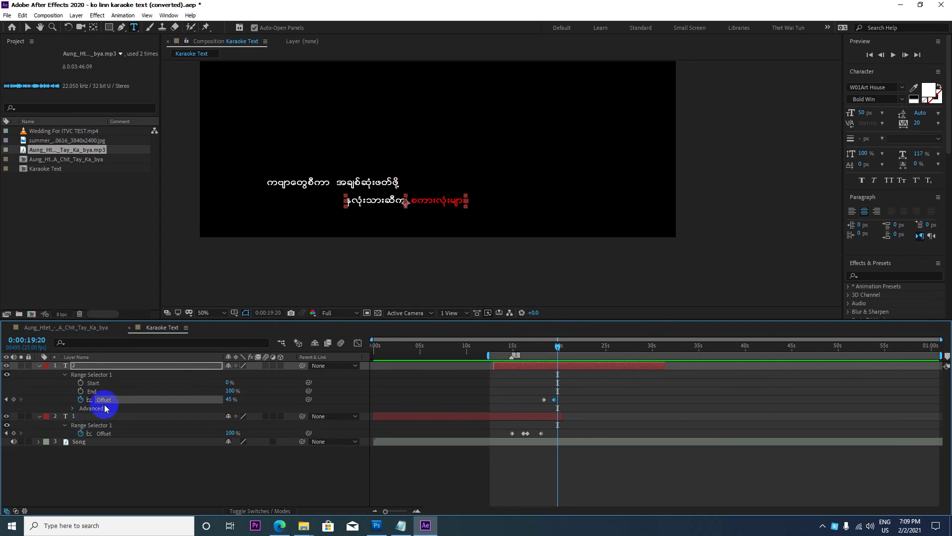
{"action": "left_click", "coordinate": [14, 399]}
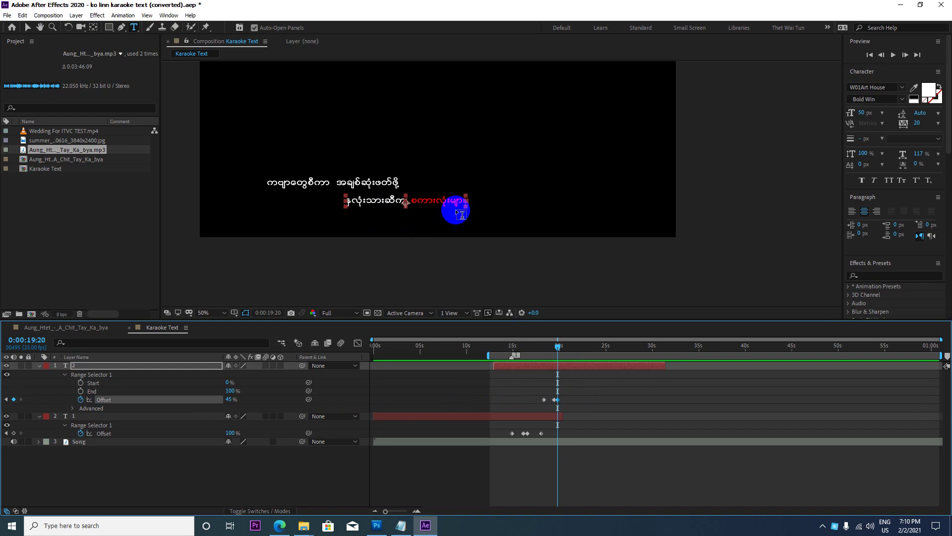
{"action": "key", "text": "space"}
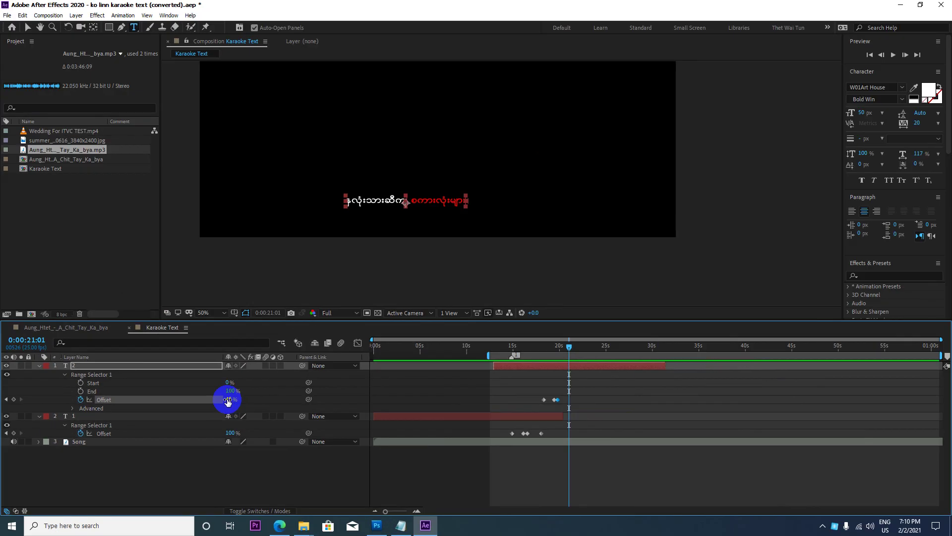
{"action": "left_click", "coordinate": [230, 400]}
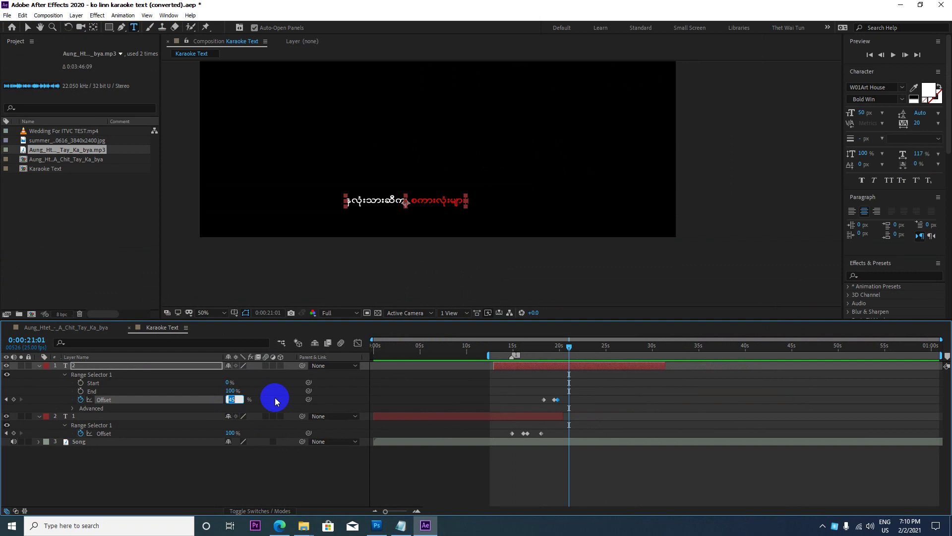
{"action": "type", "text": "100"}
{"action": "key", "text": "Return"}
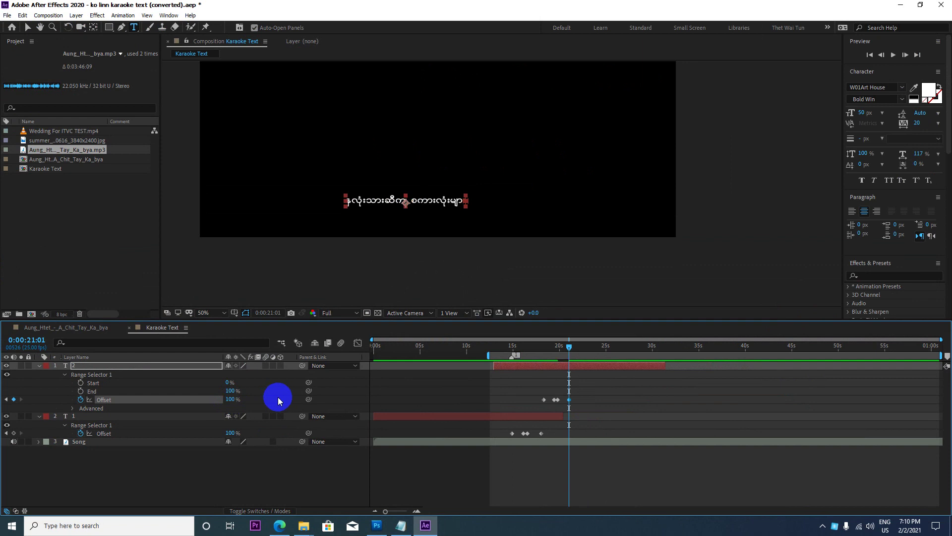
End layer 1 at 21:01, trim layer 2 to about 29 seconds, and open Save As
{"action": "left_click_drag", "start_coordinate": [563, 415], "coordinate": [570, 416]}
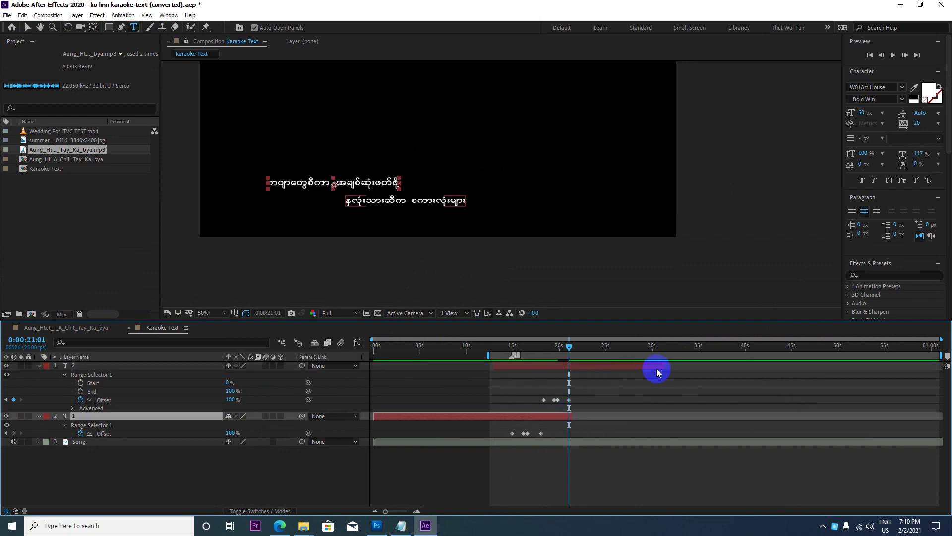
{"action": "left_click_drag", "start_coordinate": [664, 365], "coordinate": [640, 365]}
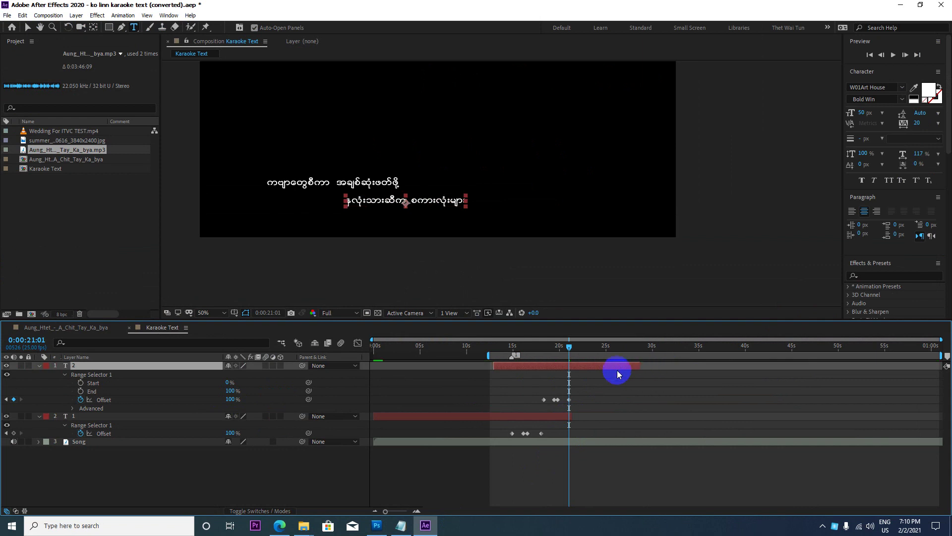
{"action": "key", "text": "ctrl+s"}
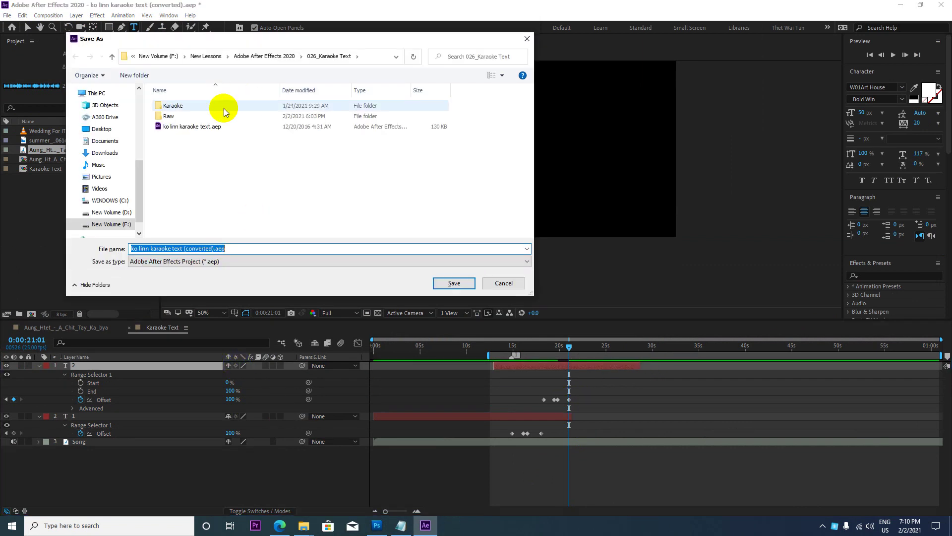
Save the project as 'MITDC Karaoke Text' in the 026_Karaoke Text folder and minimize After Effects
{"action": "left_click", "coordinate": [188, 127]}
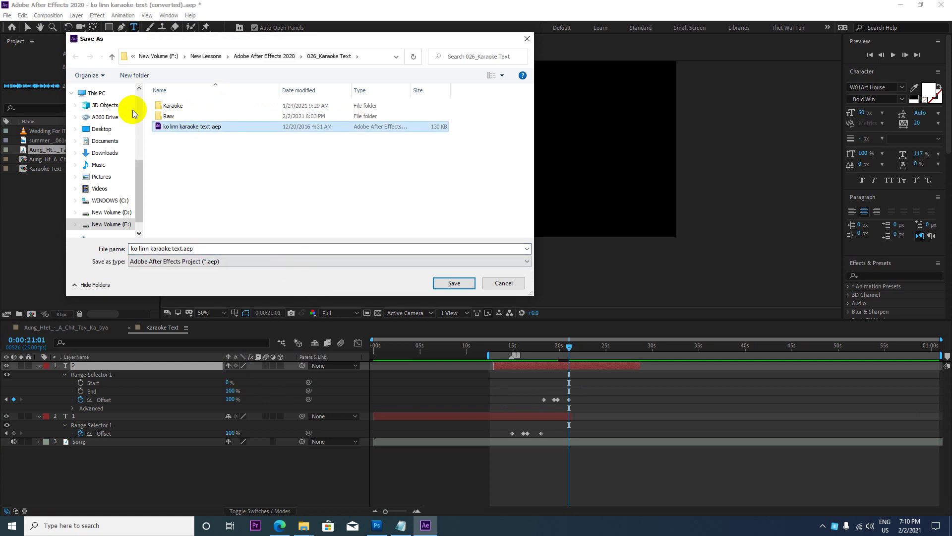
{"action": "left_click", "coordinate": [169, 128]}
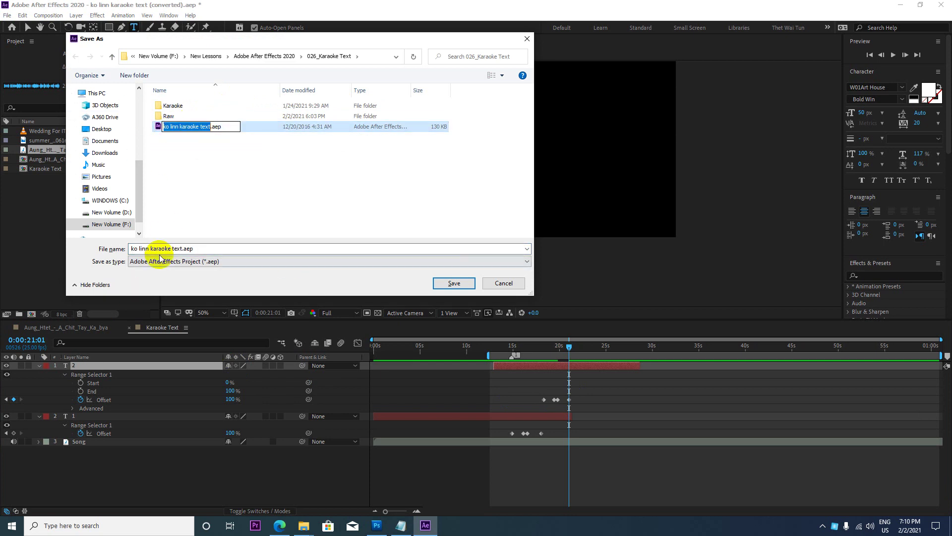
{"action": "left_click", "coordinate": [160, 249]}
{"action": "left_click", "coordinate": [244, 248]}
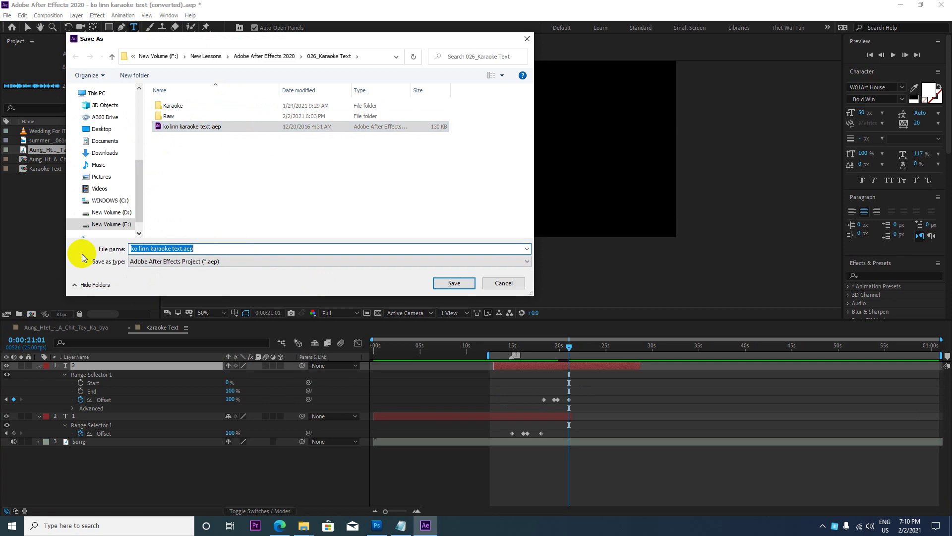
{"action": "type", "text": "MITD"}
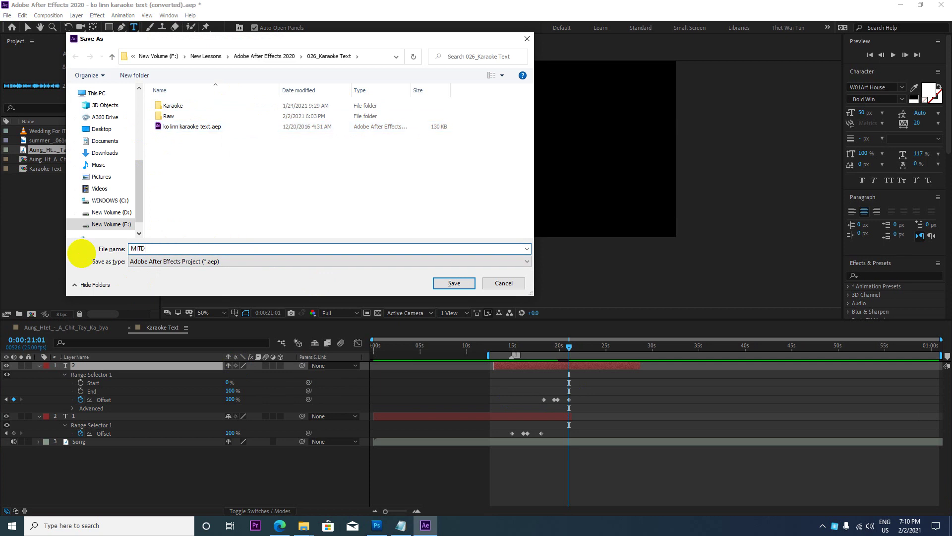
{"action": "type", "text": "C Karaoke Text"}
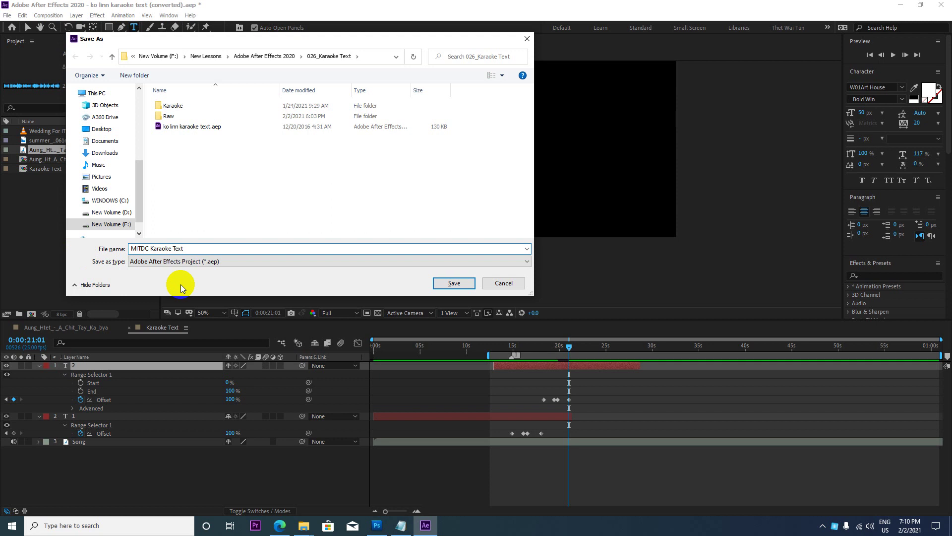
{"action": "left_click", "coordinate": [451, 281]}
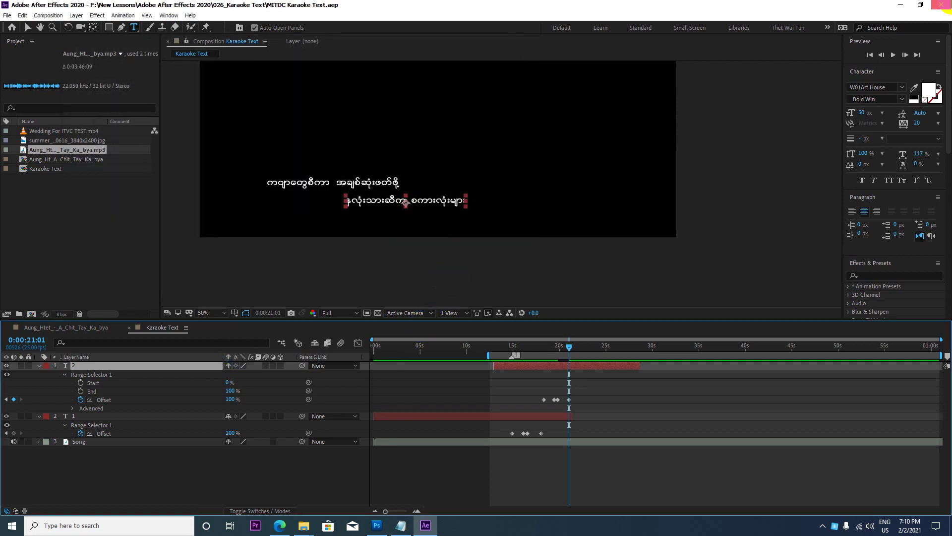
{"action": "left_click", "coordinate": [900, 5]}
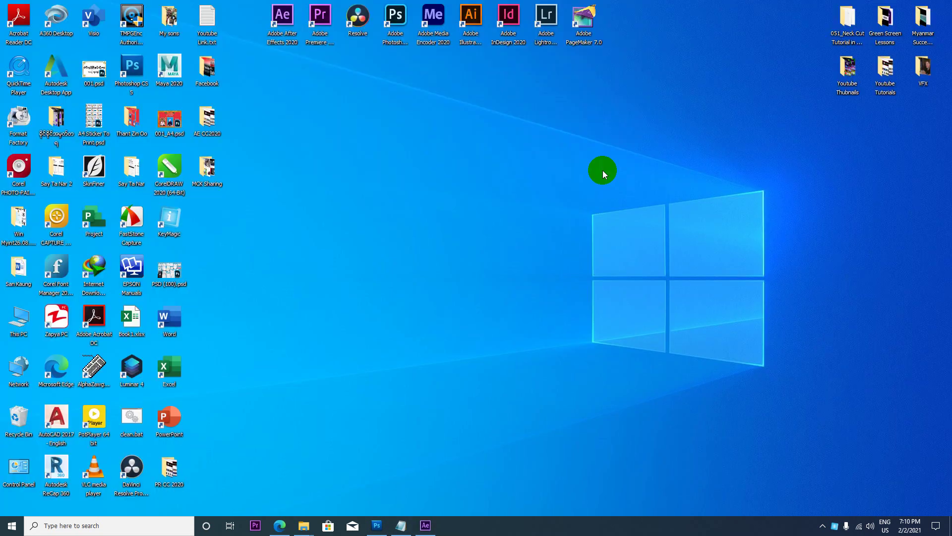
Delete ko linn karaoke text.aep from the 026_Karaoke Text folder, then bring up the browser
{"action": "left_click", "coordinate": [303, 523]}
{"action": "left_click", "coordinate": [251, 477]}
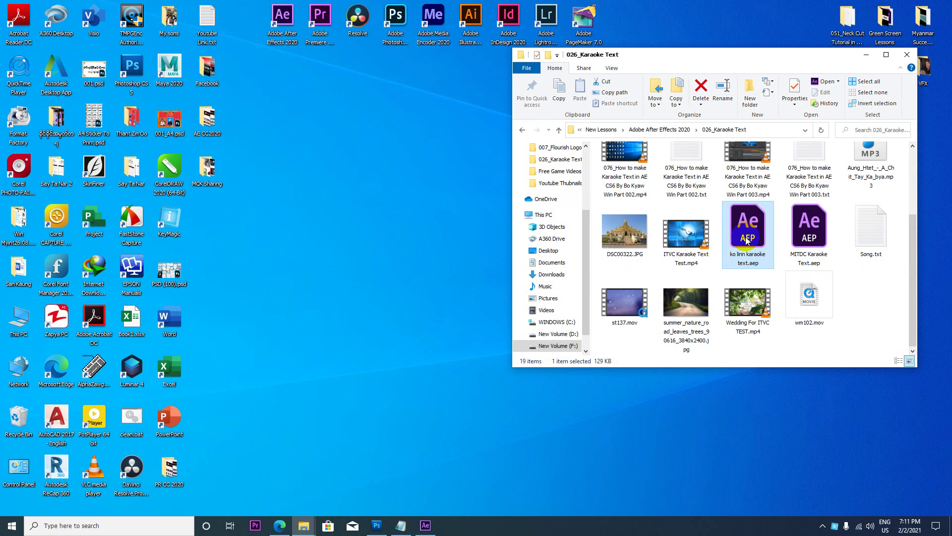
{"action": "key", "text": "Delete"}
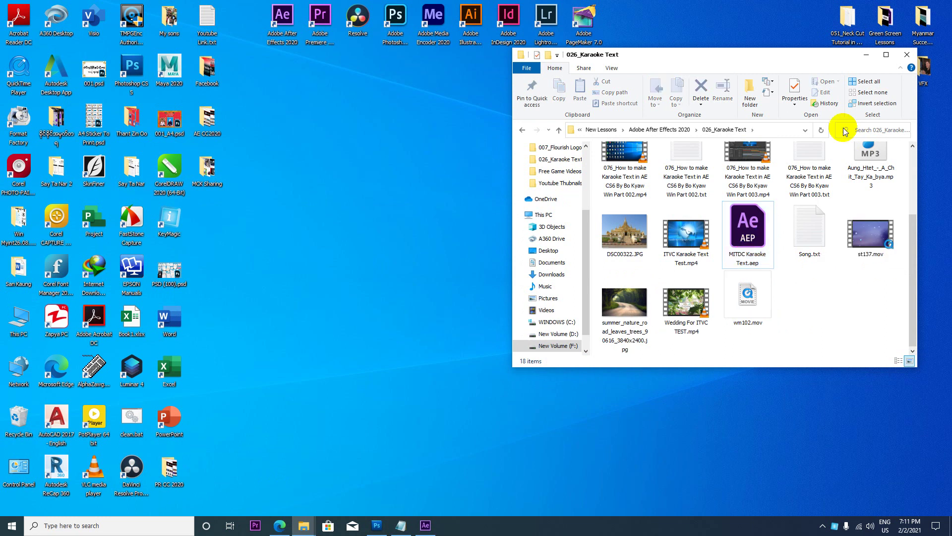
{"action": "left_click", "coordinate": [437, 266]}
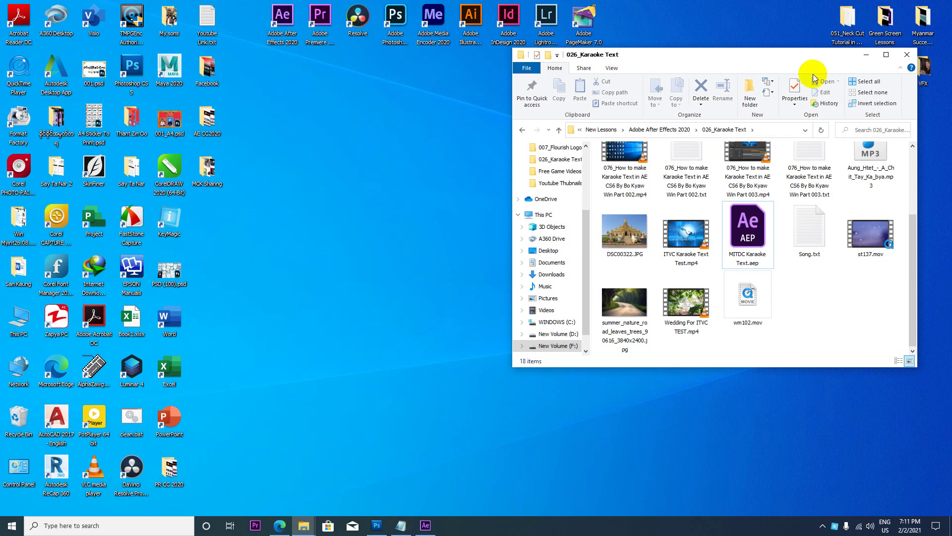
{"action": "left_click", "coordinate": [866, 55]}
{"action": "left_click", "coordinate": [279, 526]}
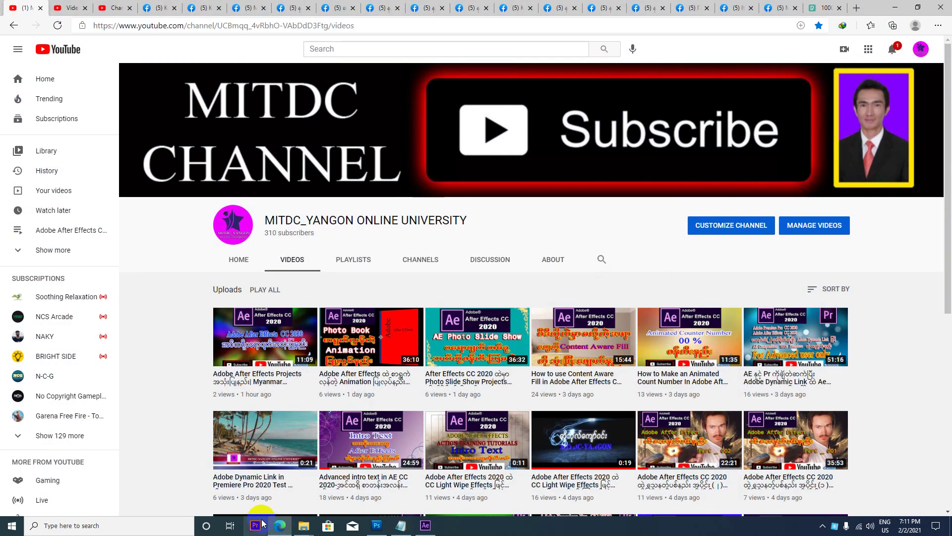
Browse the YouTube channel's uploaded video thumbnails, then minimize the browser
{"action": "mouse_move", "coordinate": [278, 327]}
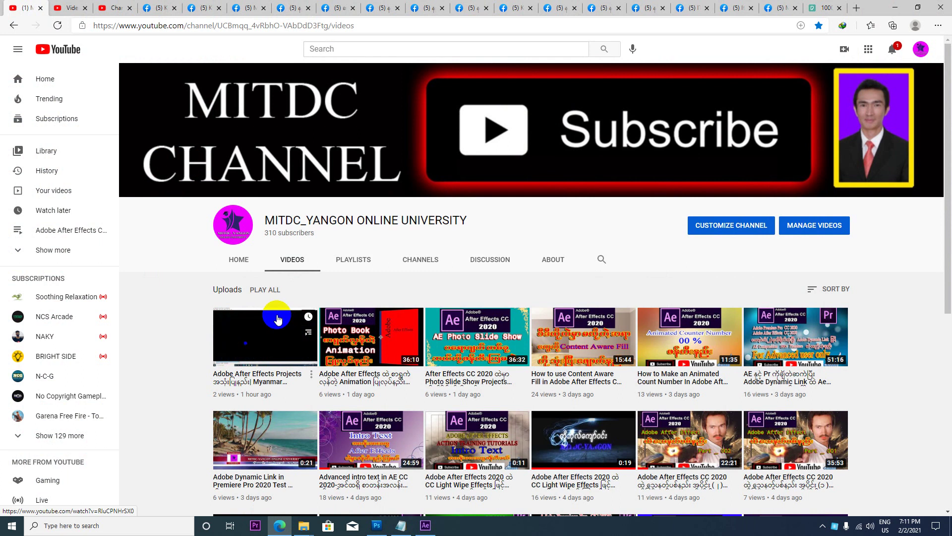
{"action": "left_click", "coordinate": [277, 317]}
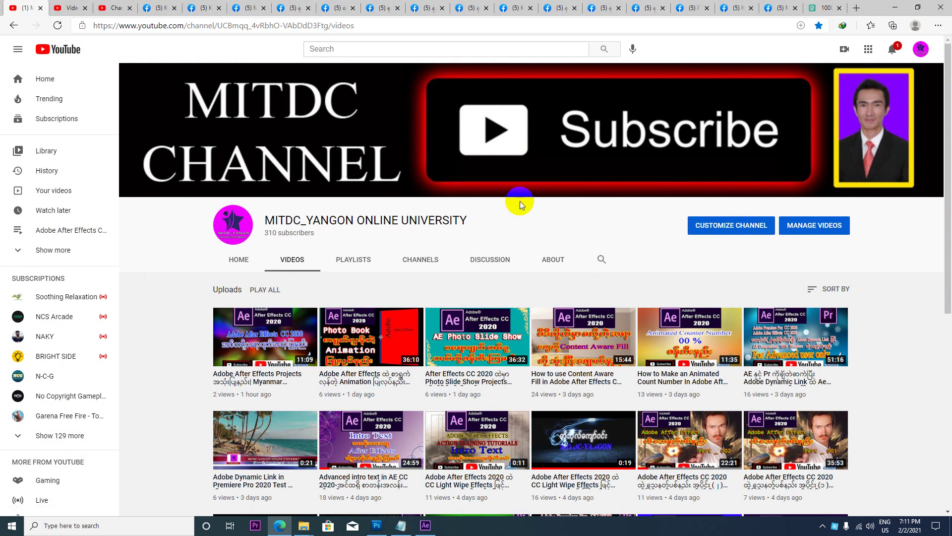
{"action": "mouse_move", "coordinate": [385, 336]}
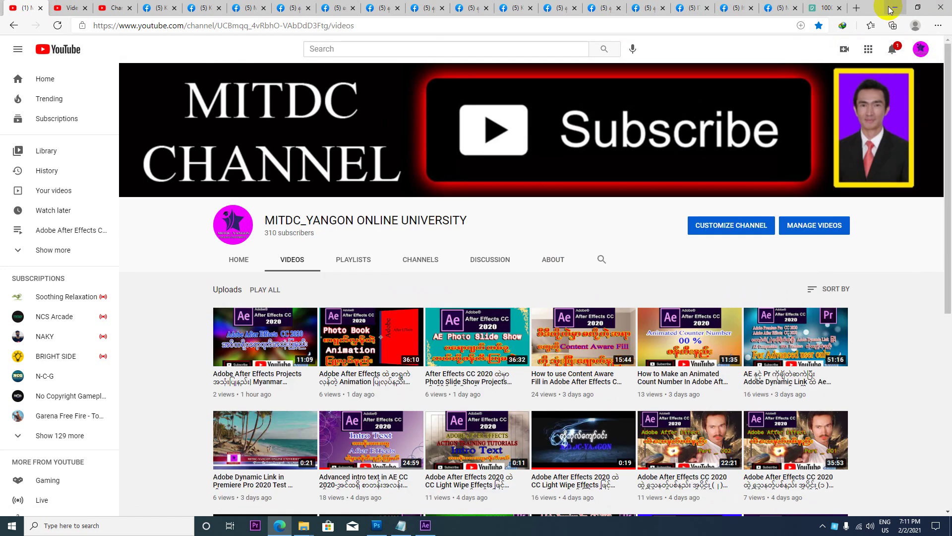
{"action": "left_click", "coordinate": [891, 11]}
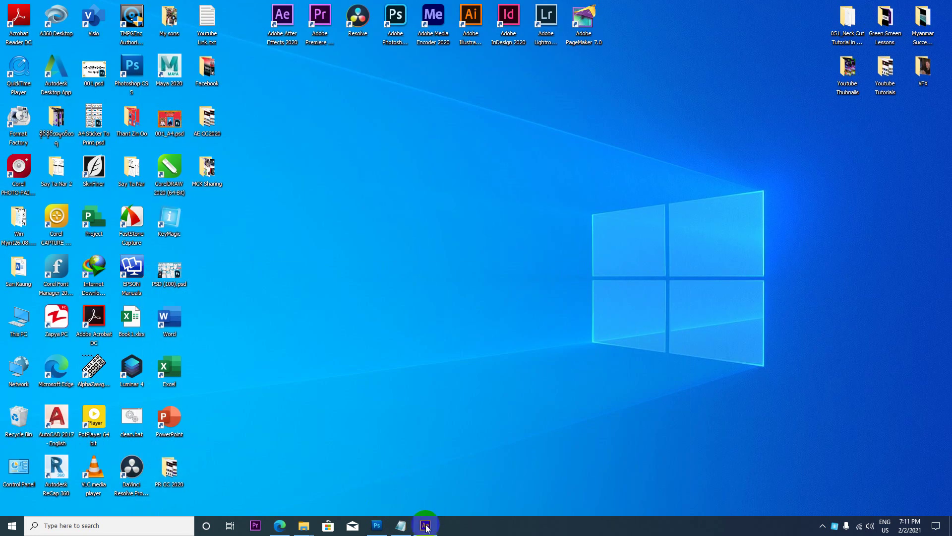
Return to After Effects, collapse lyric layers 1 and 2, and rewind to about 17 seconds
{"action": "left_click", "coordinate": [425, 525]}
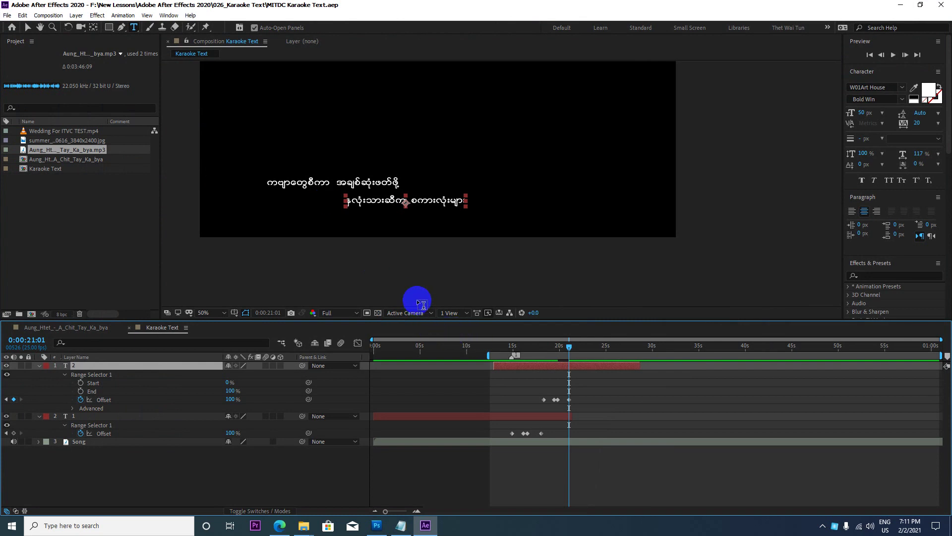
{"action": "left_click", "coordinate": [39, 416]}
{"action": "left_click", "coordinate": [38, 366]}
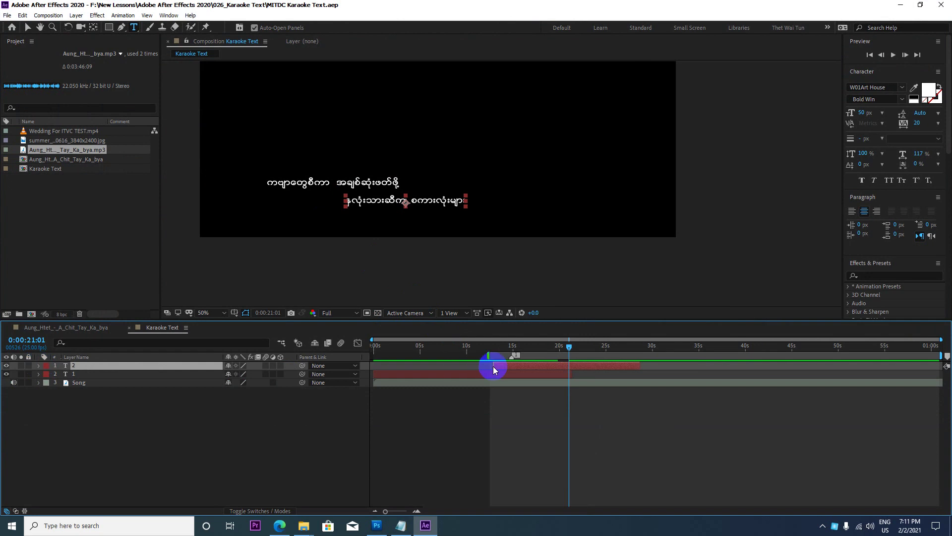
{"action": "mouse_move", "coordinate": [569, 347]}
{"action": "left_mouse_down"}
{"action": "mouse_move", "coordinate": [497, 356]}
{"action": "mouse_move", "coordinate": [559, 345]}
{"action": "left_mouse_up"}
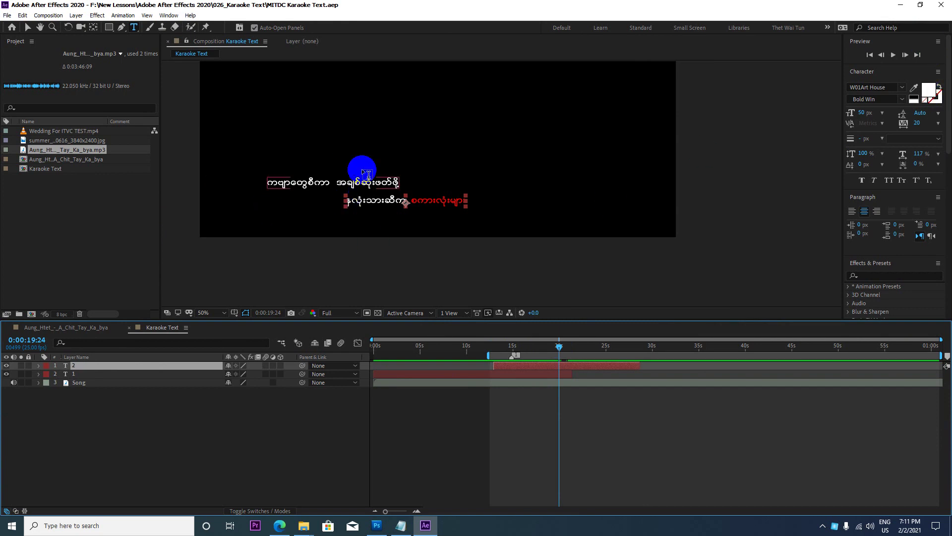
Set the Character panel fill colour to white and select only layer 2
{"action": "left_click", "coordinate": [915, 98]}
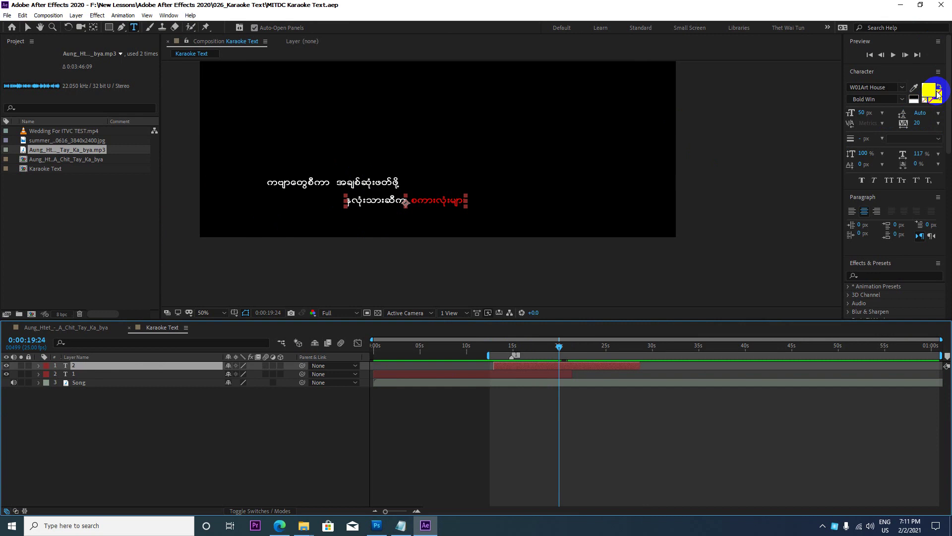
{"action": "left_click", "coordinate": [58, 374], "text": "shift"}
{"action": "left_click", "coordinate": [40, 367]}
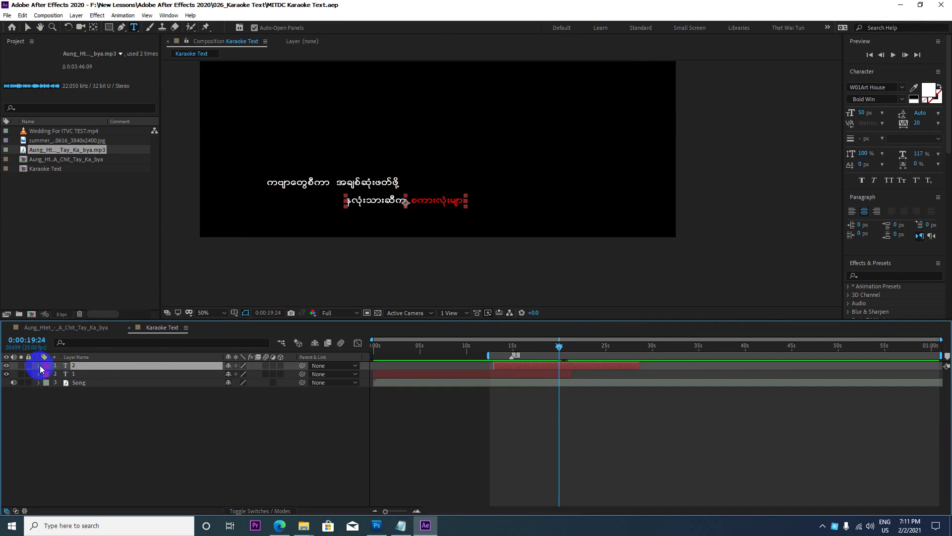
Inspect layer 2's Text > Animator 1 red Fill Color and Offset keyframes around 18 seconds, then collapse it
{"action": "left_click", "coordinate": [40, 367]}
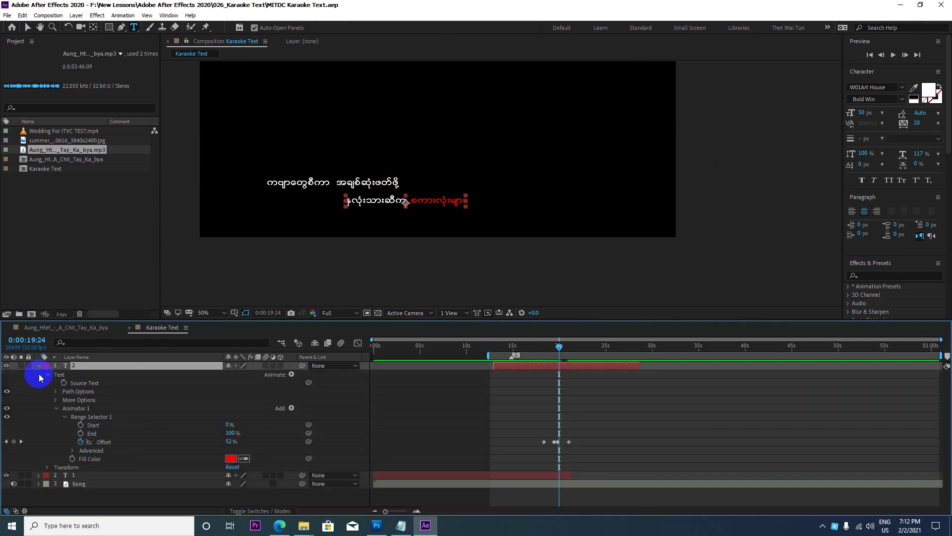
{"action": "left_click", "coordinate": [68, 378]}
{"action": "left_click", "coordinate": [291, 374]}
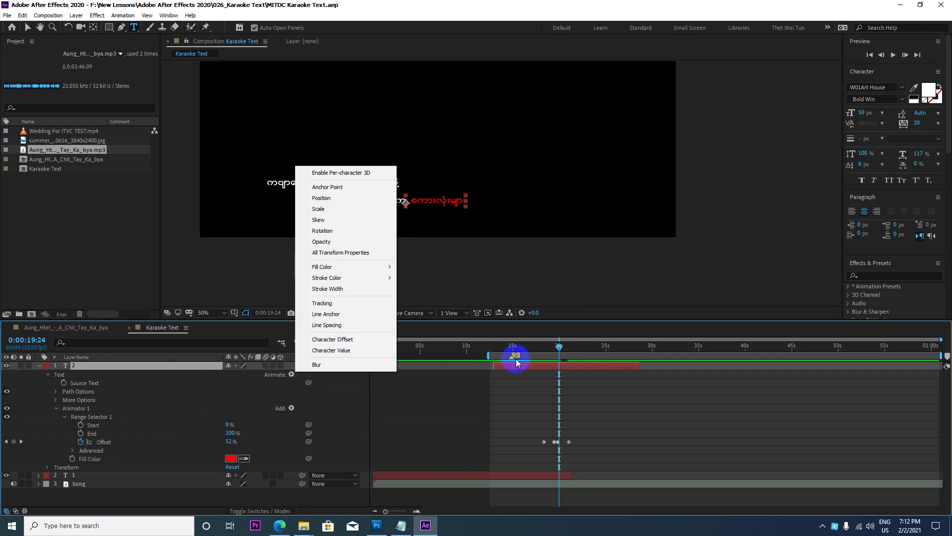
{"action": "left_click", "coordinate": [536, 355]}
{"action": "mouse_move", "coordinate": [558, 346]}
{"action": "left_mouse_down"}
{"action": "mouse_move", "coordinate": [529, 347]}
{"action": "mouse_move", "coordinate": [545, 348]}
{"action": "left_mouse_up"}
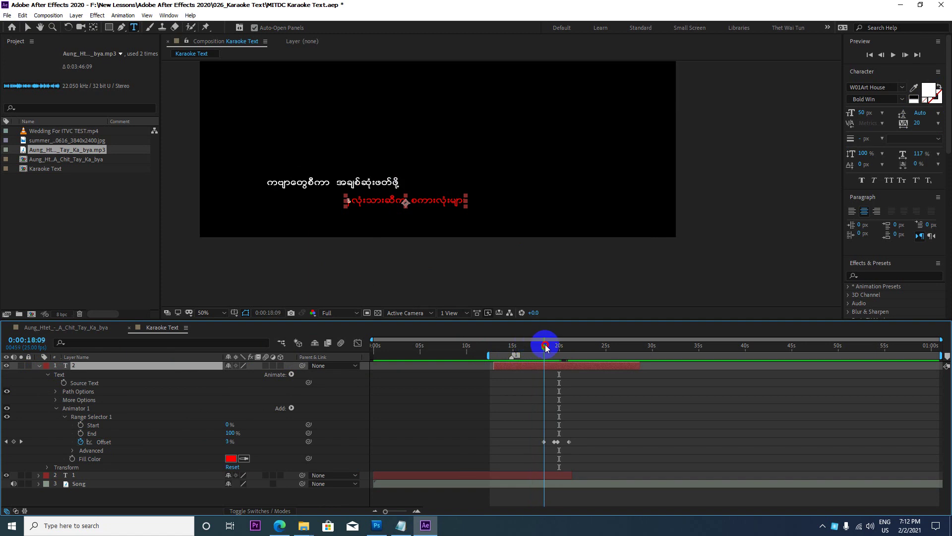
{"action": "left_click", "coordinate": [39, 366]}
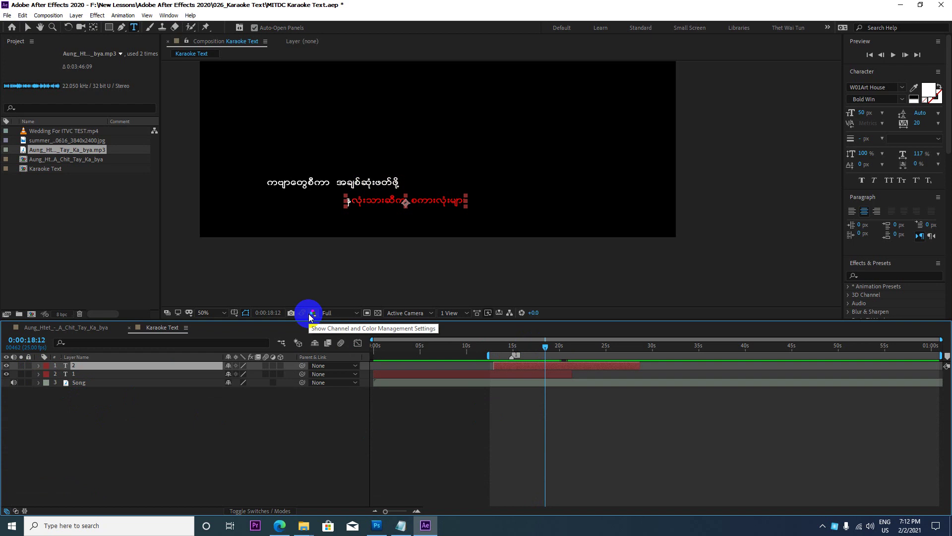
{"action": "left_click", "coordinate": [81, 375], "text": "shift"}
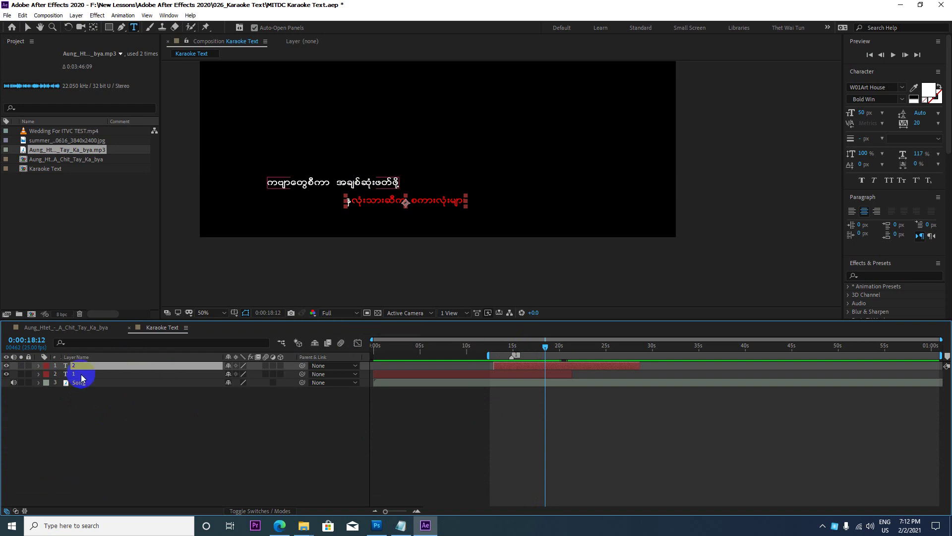
{"action": "left_click", "coordinate": [599, 366]}
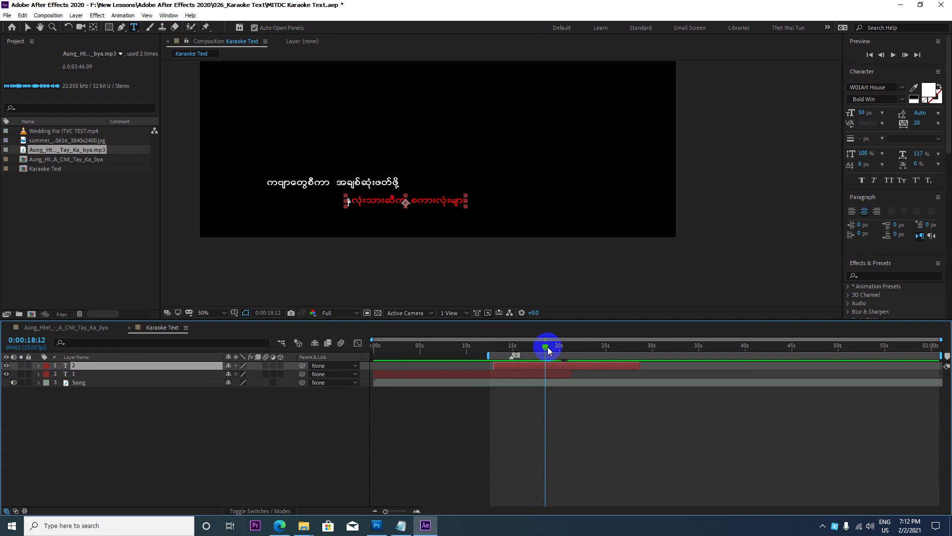
{"action": "left_click_drag", "start_coordinate": [546, 347], "coordinate": [562, 348]}
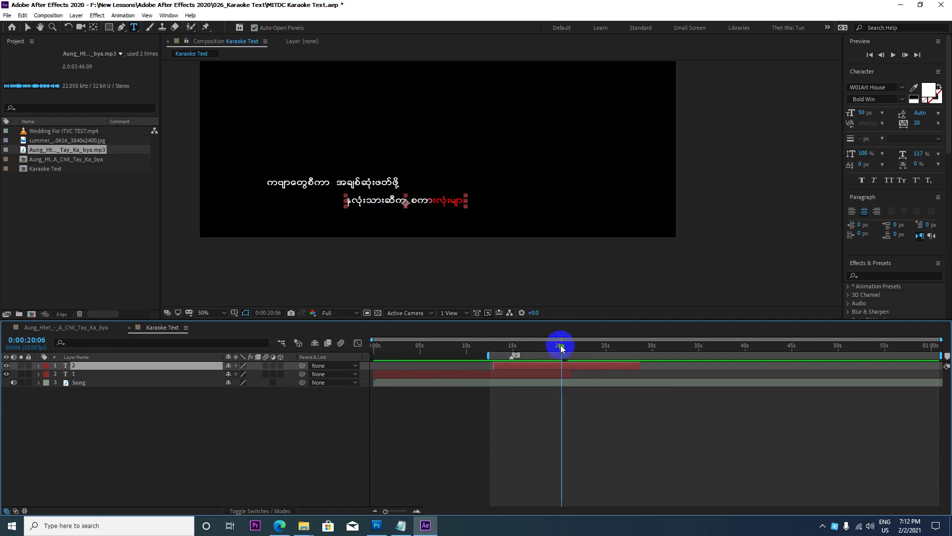
{"action": "left_click_drag", "start_coordinate": [562, 348], "coordinate": [577, 347]}
{"action": "left_click", "coordinate": [138, 375]}
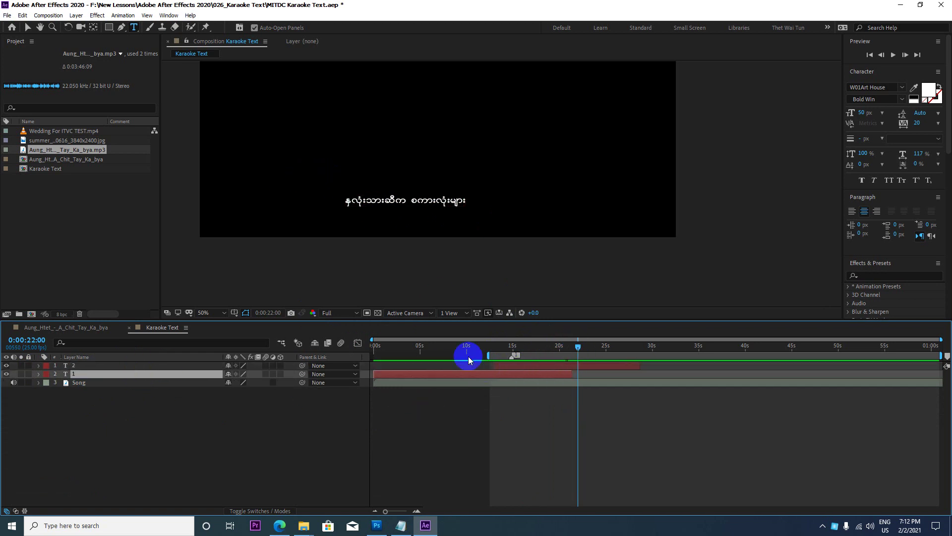
{"action": "left_click_drag", "start_coordinate": [578, 347], "coordinate": [562, 348]}
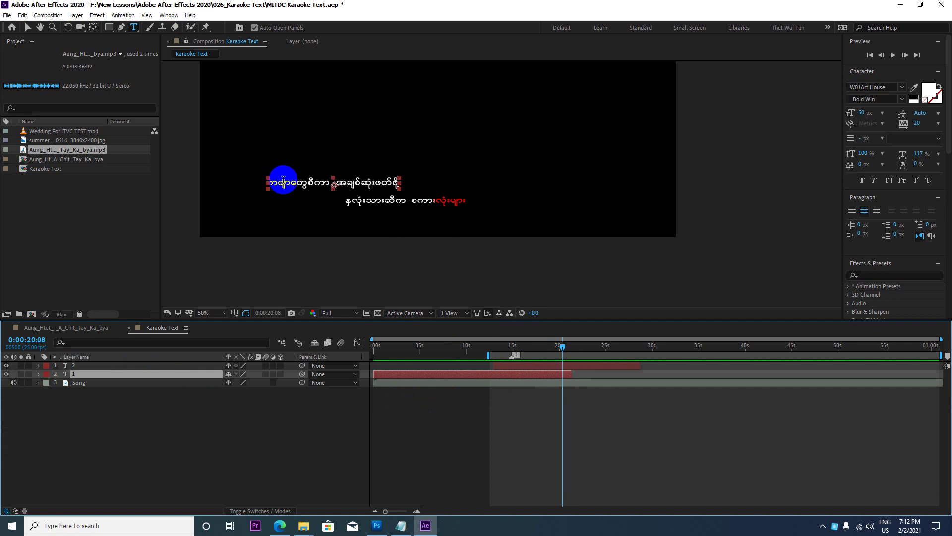
{"action": "left_click", "coordinate": [471, 374]}
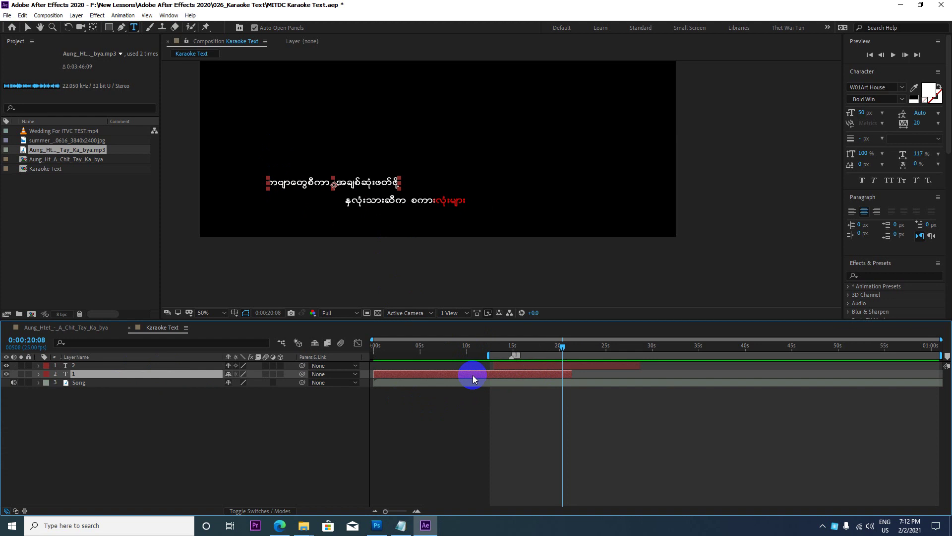
{"action": "left_click", "coordinate": [506, 367], "text": "ctrl"}
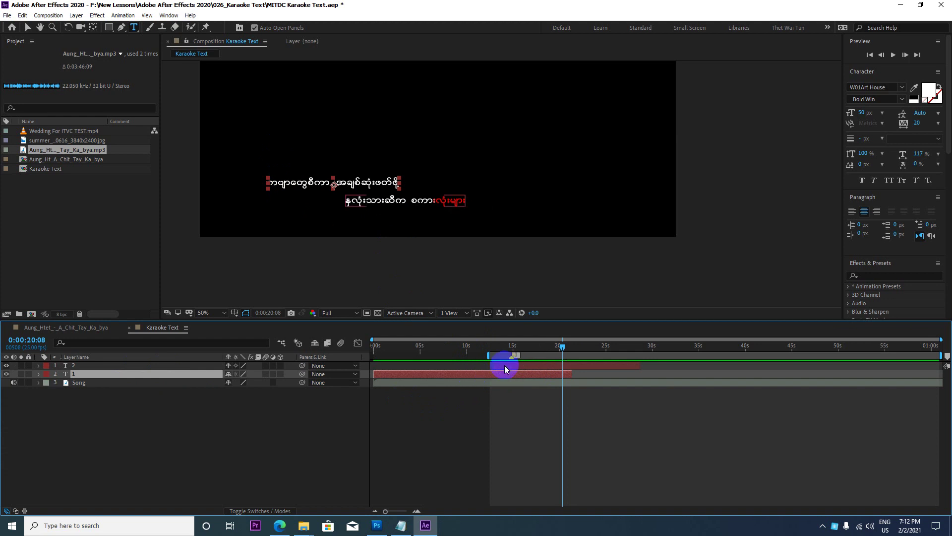
{"action": "left_click", "coordinate": [547, 366]}
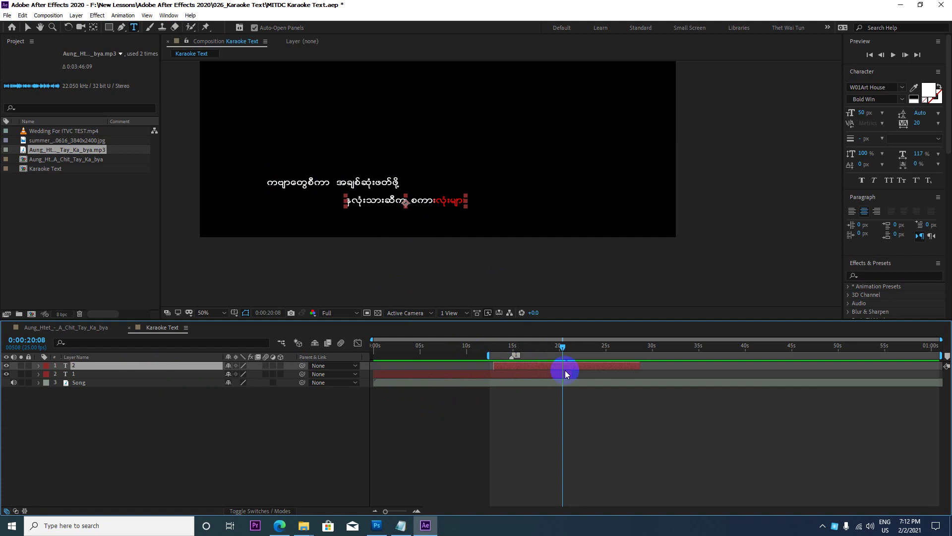
{"action": "left_click", "coordinate": [510, 375]}
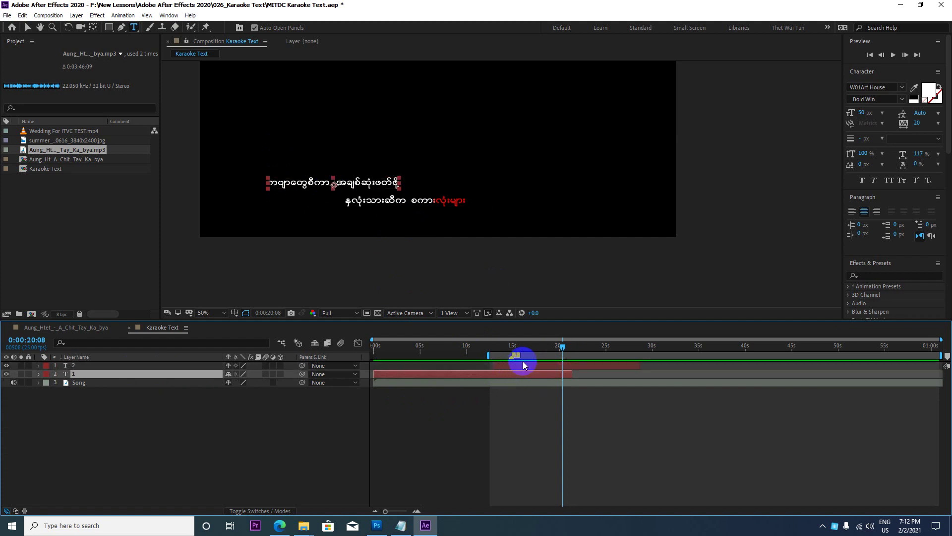
{"action": "left_click", "coordinate": [114, 367]}
{"action": "left_click", "coordinate": [117, 376]}
{"action": "left_click", "coordinate": [124, 366]}
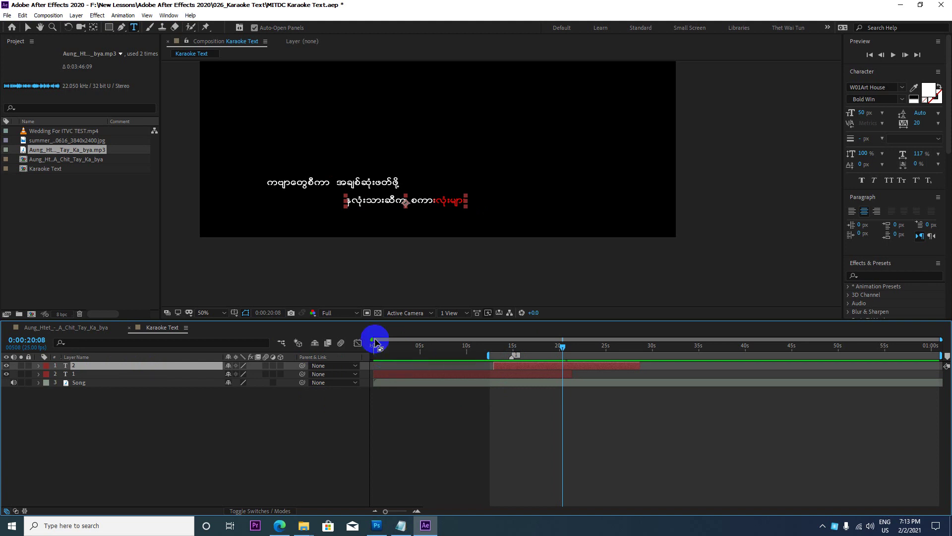
{"action": "left_click_drag", "start_coordinate": [560, 348], "coordinate": [557, 348]}
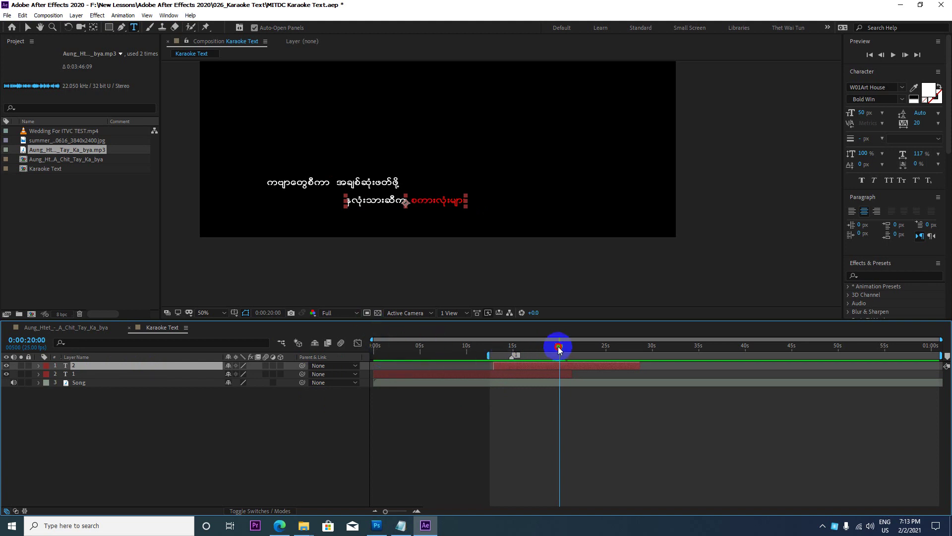
{"action": "left_click", "coordinate": [78, 376]}
{"action": "left_click", "coordinate": [85, 366], "text": "ctrl"}
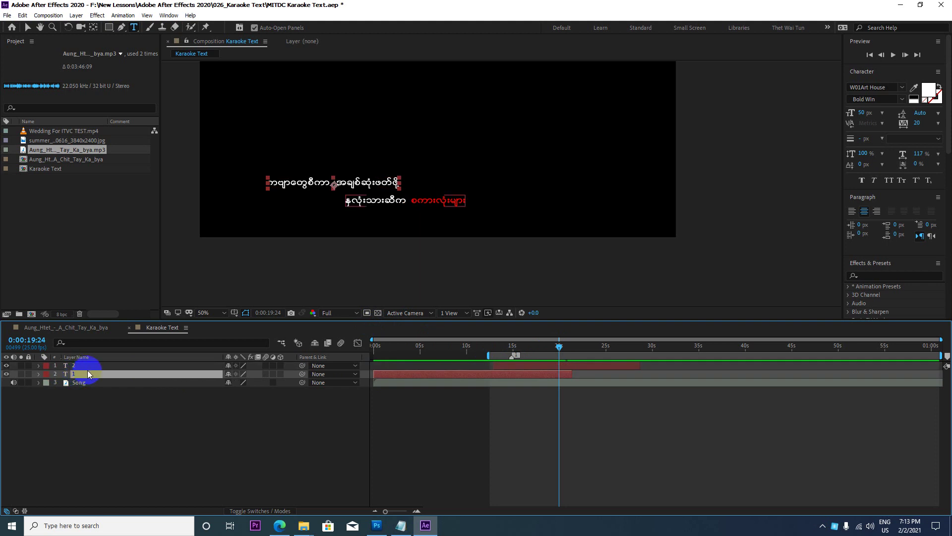
Duplicate lyric layer 1 as a new top layer starting at the current time
{"action": "left_click", "coordinate": [89, 374]}
{"action": "key", "text": "ctrl+d"}
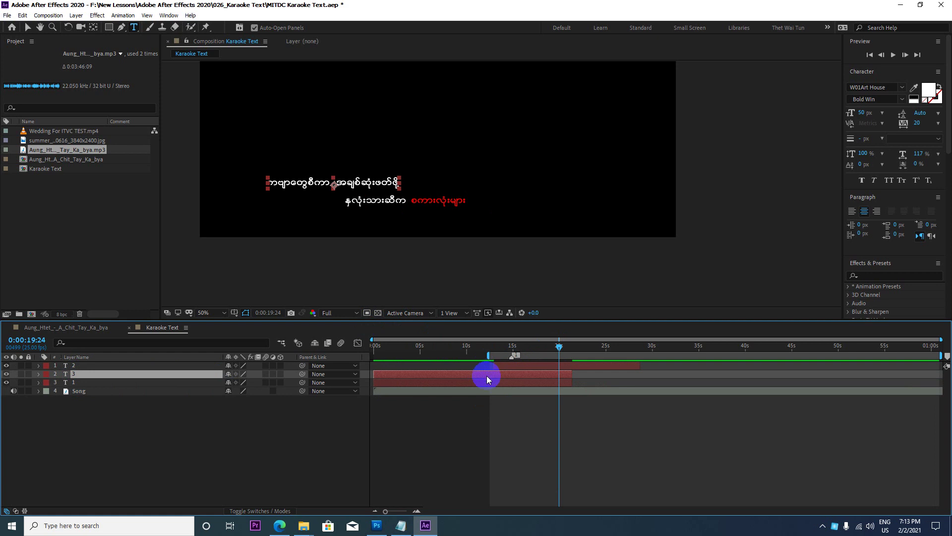
{"action": "key", "text": "ctrl+bracketright"}
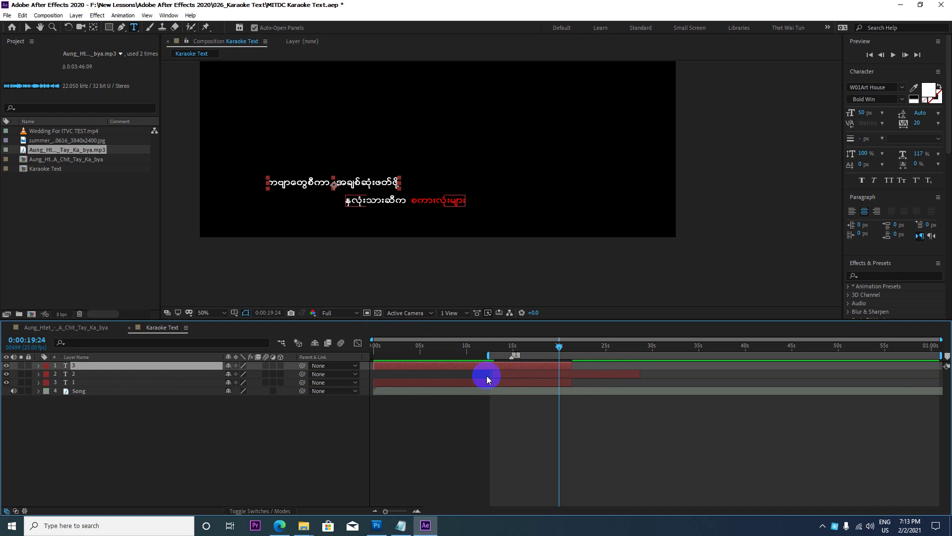
{"action": "key", "text": "bracketleft"}
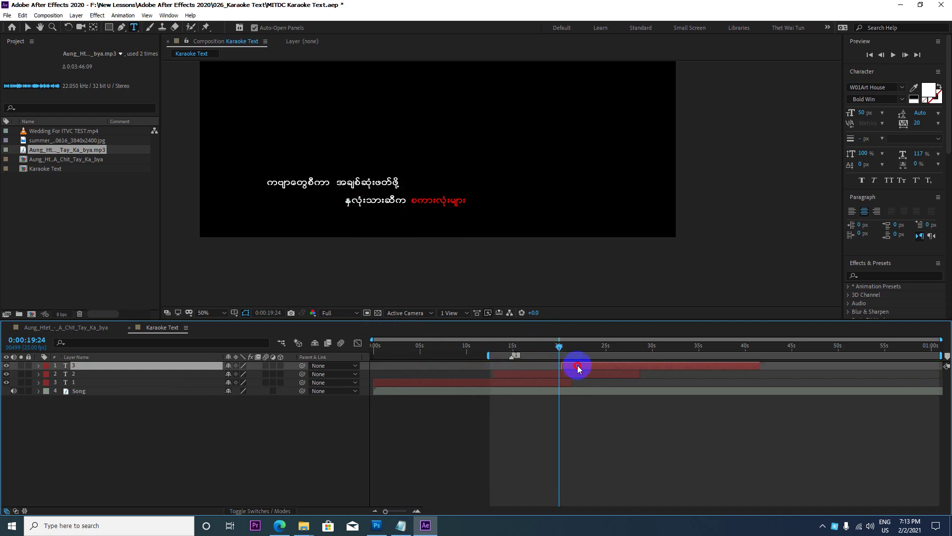
Adjust the new layer 3's timing so it starts just after the 20-second mark
{"action": "mouse_move", "coordinate": [576, 367]}
{"action": "left_mouse_down"}
{"action": "mouse_move", "coordinate": [591, 368]}
{"action": "mouse_move", "coordinate": [569, 347]}
{"action": "mouse_move", "coordinate": [590, 355]}
{"action": "left_mouse_up"}
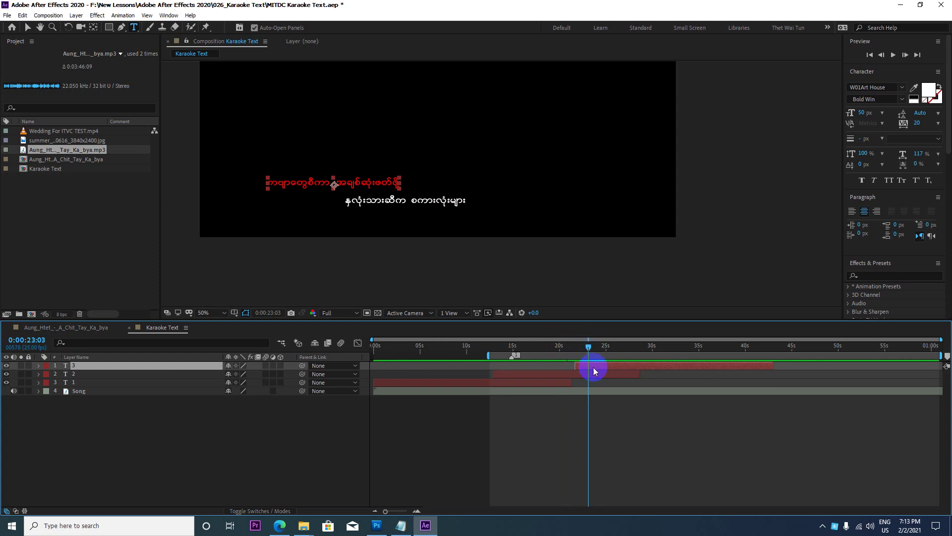
{"action": "left_click_drag", "start_coordinate": [599, 366], "coordinate": [593, 367]}
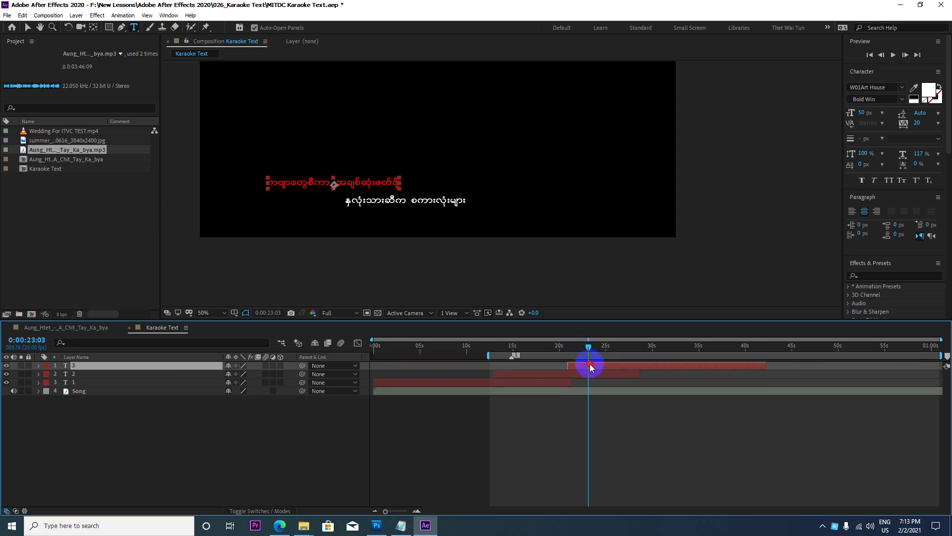
{"action": "left_click_drag", "start_coordinate": [594, 367], "coordinate": [569, 351]}
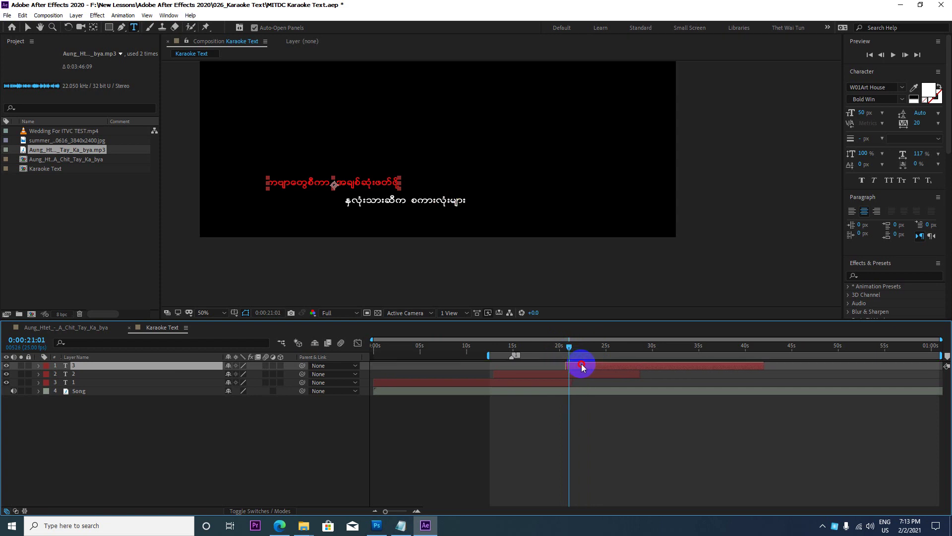
{"action": "mouse_move", "coordinate": [579, 367]}
{"action": "left_mouse_down"}
{"action": "mouse_move", "coordinate": [591, 364]}
{"action": "mouse_move", "coordinate": [574, 352]}
{"action": "left_mouse_up"}
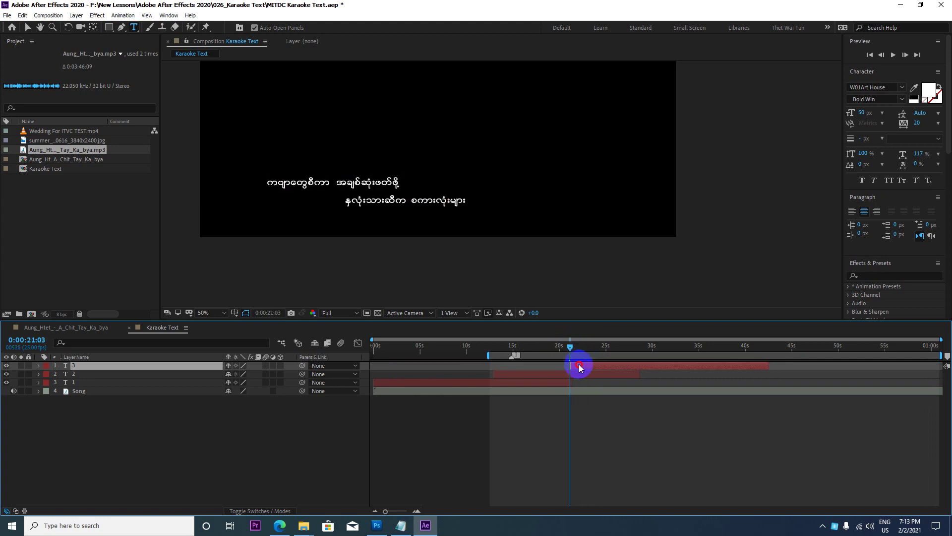
{"action": "left_click_drag", "start_coordinate": [583, 366], "coordinate": [573, 365]}
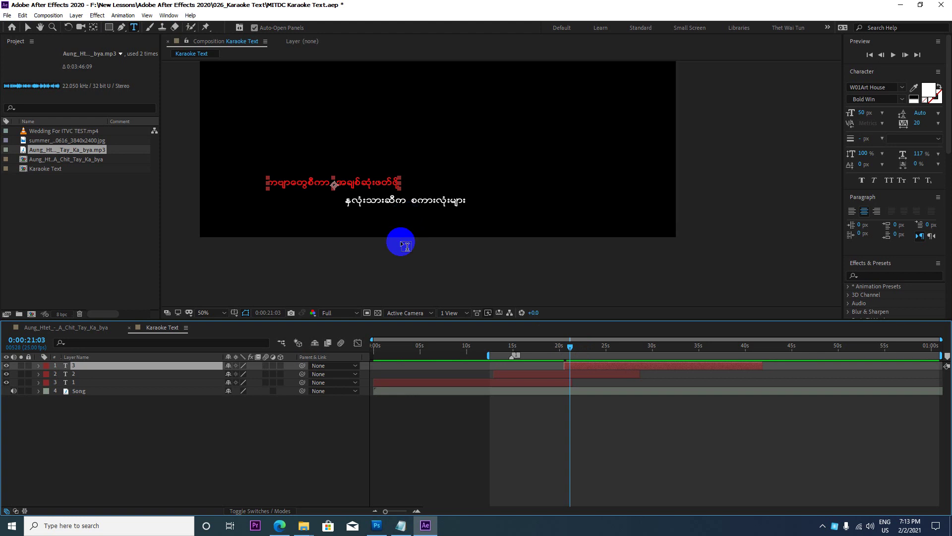
Copy line 6 of Song.txt in Notepad, then minimize Notepad
{"action": "left_click", "coordinate": [401, 526]}
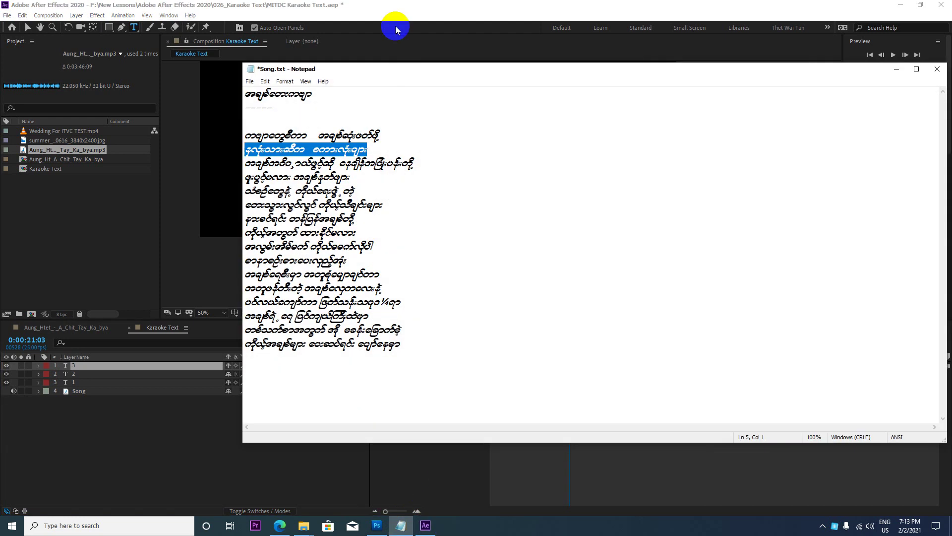
{"action": "left_click_drag", "start_coordinate": [428, 164], "coordinate": [258, 163]}
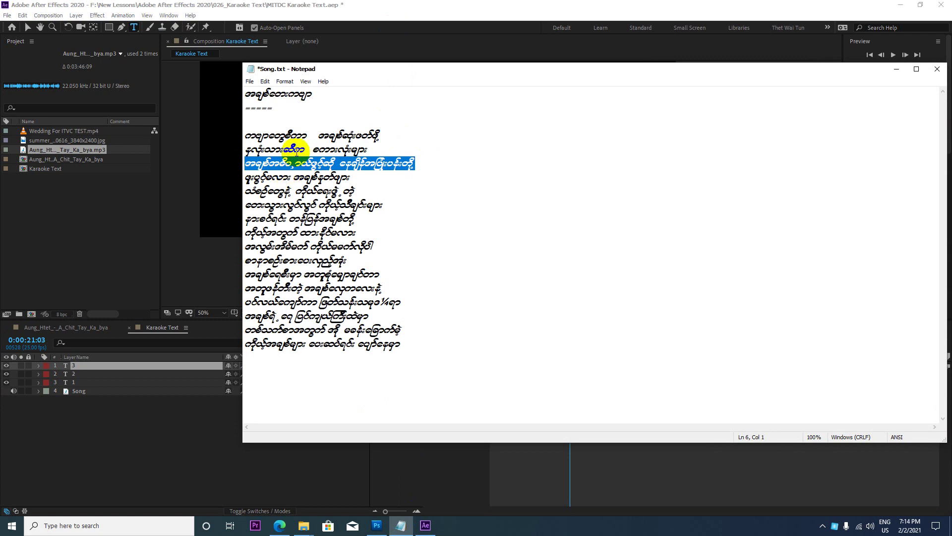
{"action": "left_click", "coordinate": [897, 68]}
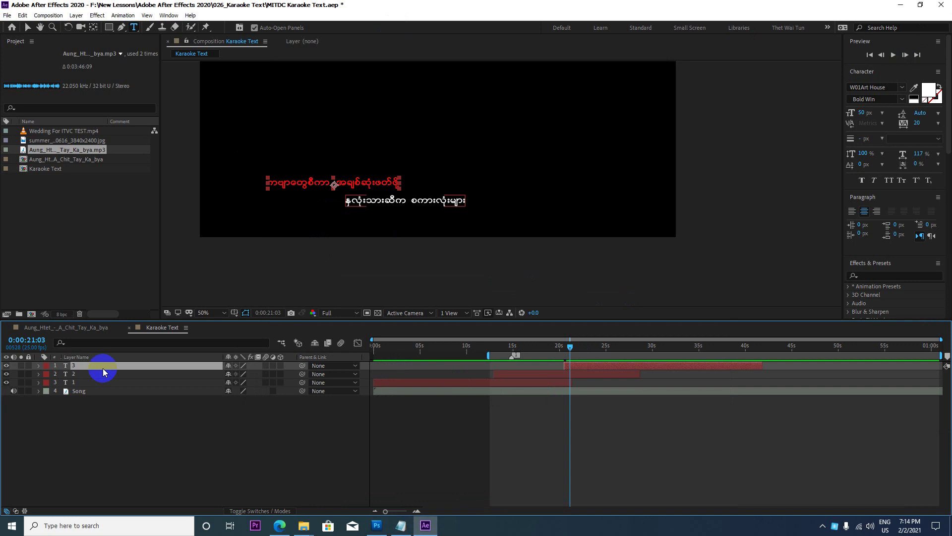
Paste the next lyric line into layer 3's text and compare it with layer 1
{"action": "double_click", "coordinate": [621, 365]}
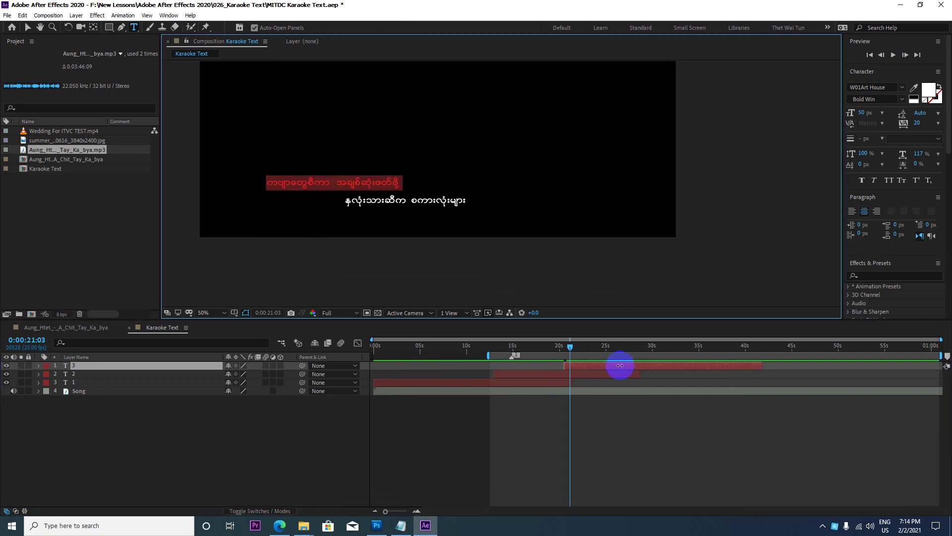
{"action": "key", "text": "ctrl+v"}
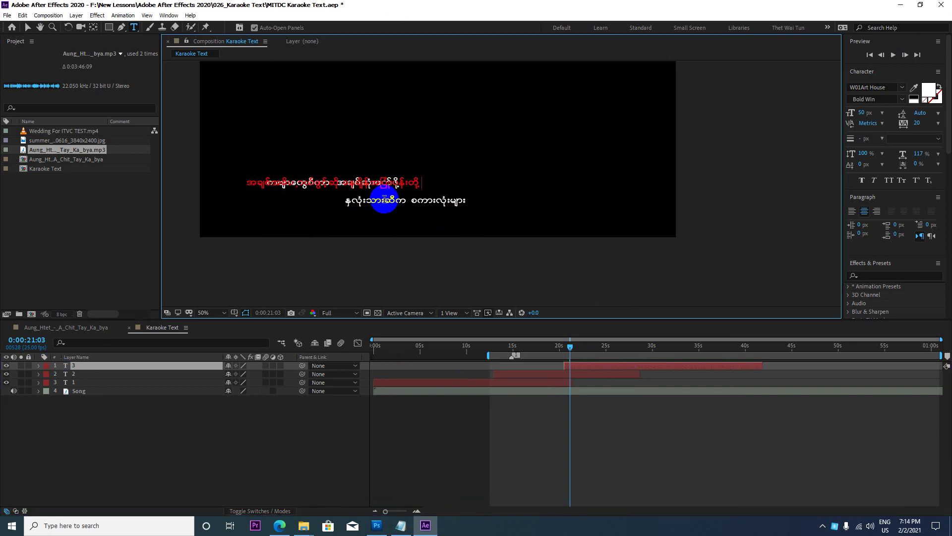
{"action": "key", "text": "period"}
{"action": "key", "text": "comma"}
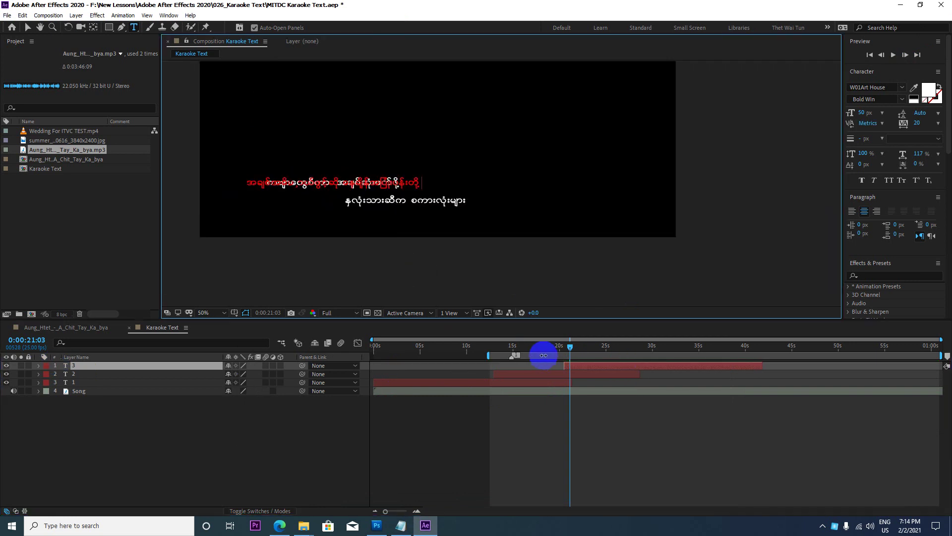
{"action": "left_click", "coordinate": [563, 380]}
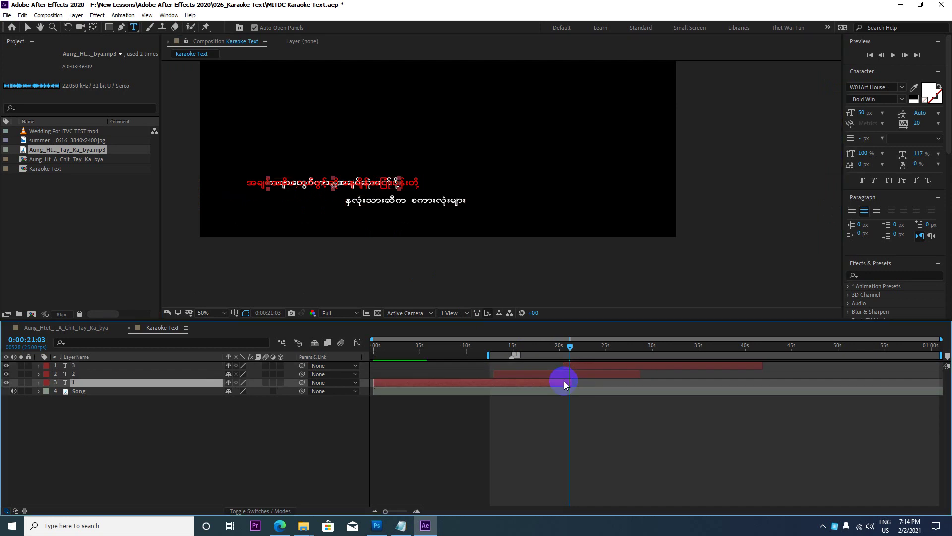
{"action": "key", "text": "period"}
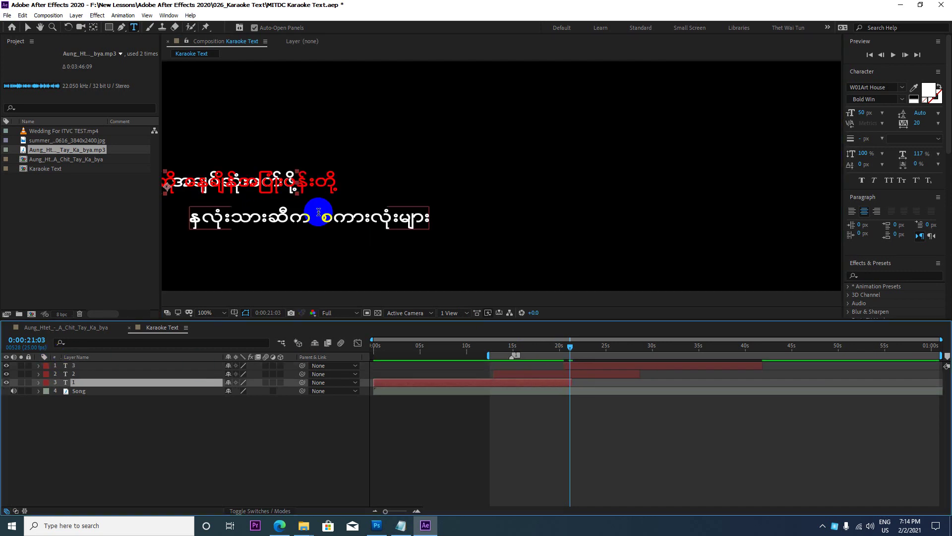
{"action": "key", "text": "comma"}
Scrub around the 22-second mark to check when layer 3's new line appears
{"action": "left_click", "coordinate": [571, 349]}
{"action": "left_click_drag", "start_coordinate": [573, 349], "coordinate": [579, 346]}
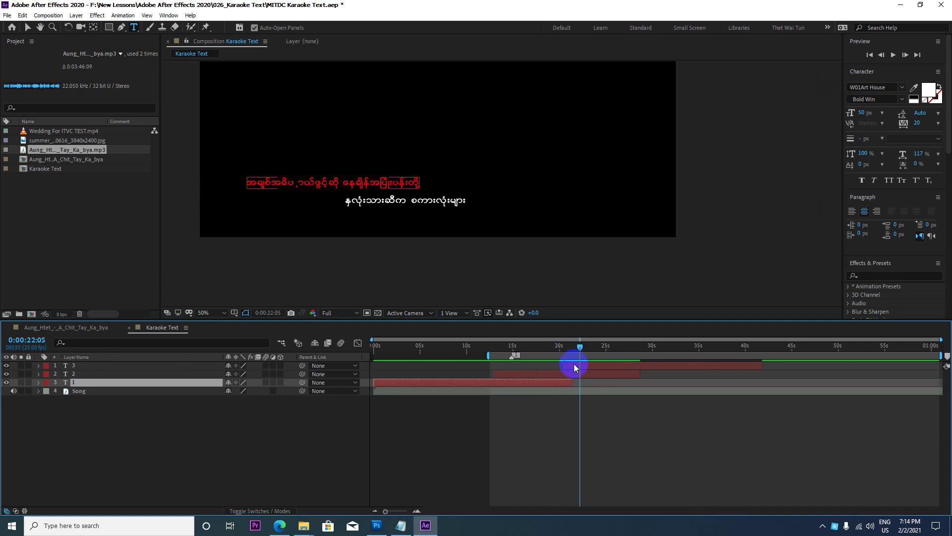
{"action": "left_click", "coordinate": [572, 366]}
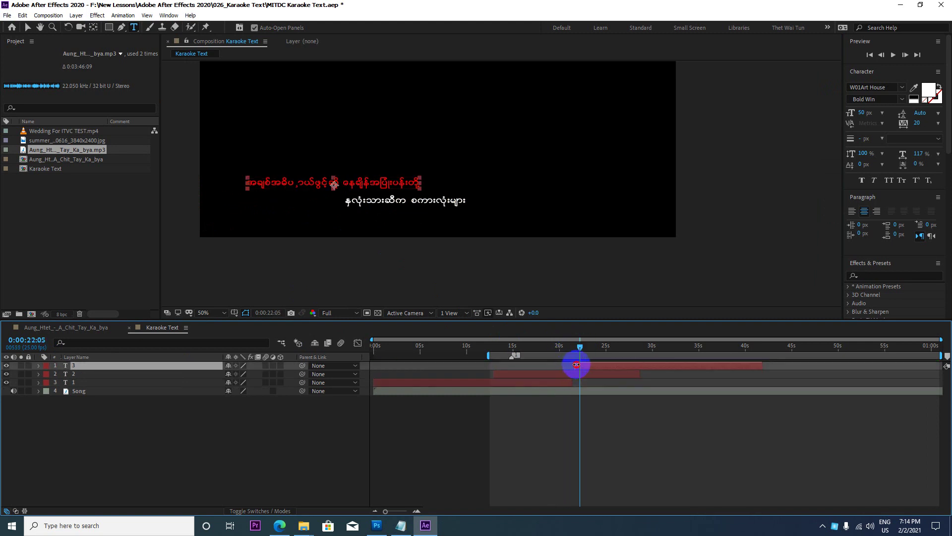
{"action": "left_click", "coordinate": [578, 349]}
{"action": "left_click_drag", "start_coordinate": [579, 352], "coordinate": [569, 352]}
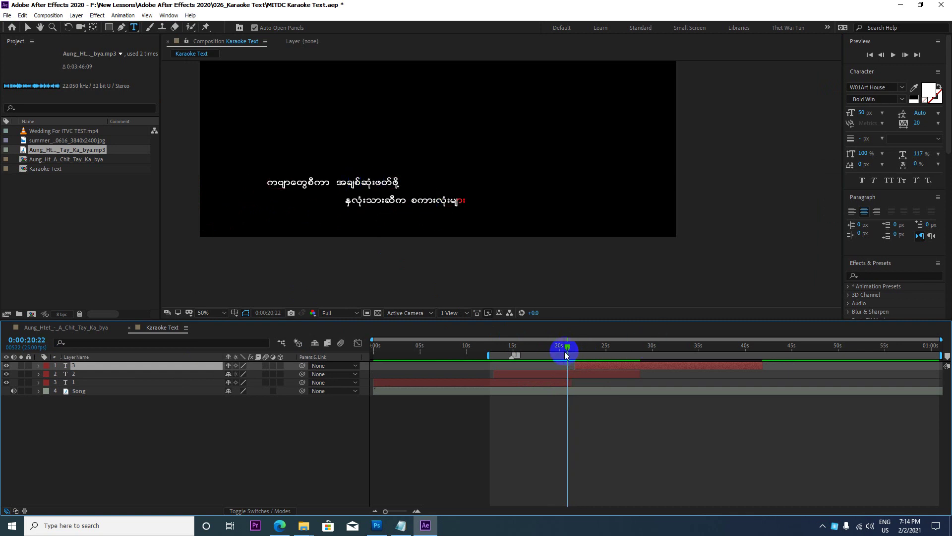
{"action": "left_click_drag", "start_coordinate": [566, 349], "coordinate": [580, 348]}
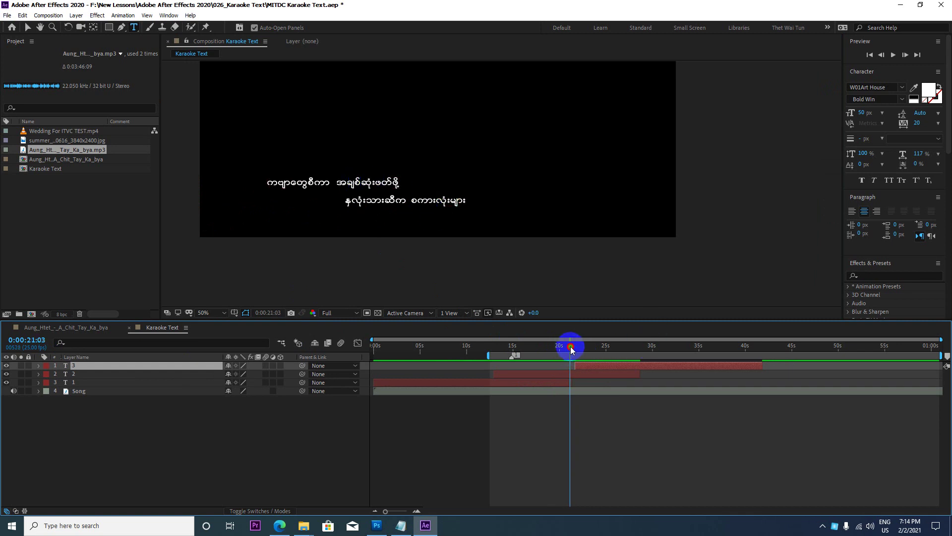
Fix the wrong character in layer 3's lyric by retyping it as ပ
{"action": "double_click", "coordinate": [600, 367]}
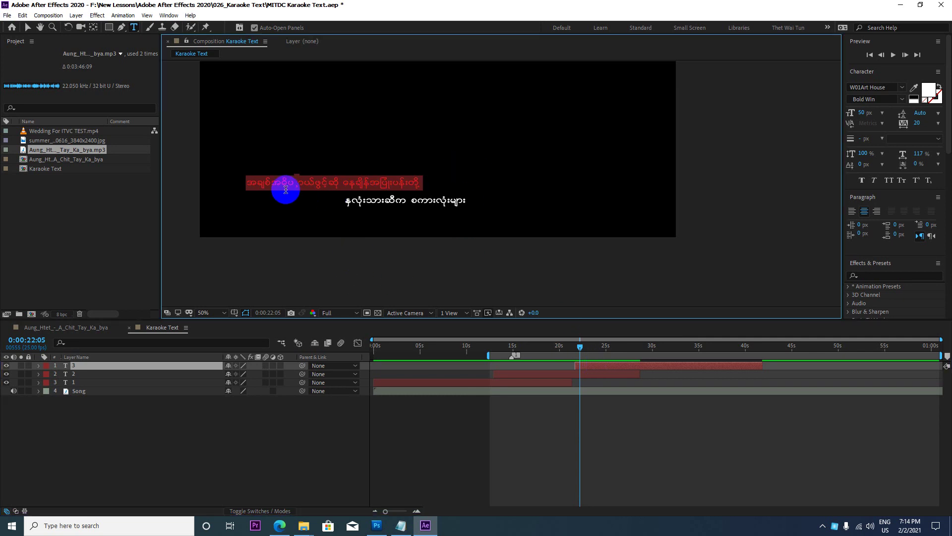
{"action": "left_click", "coordinate": [303, 183]}
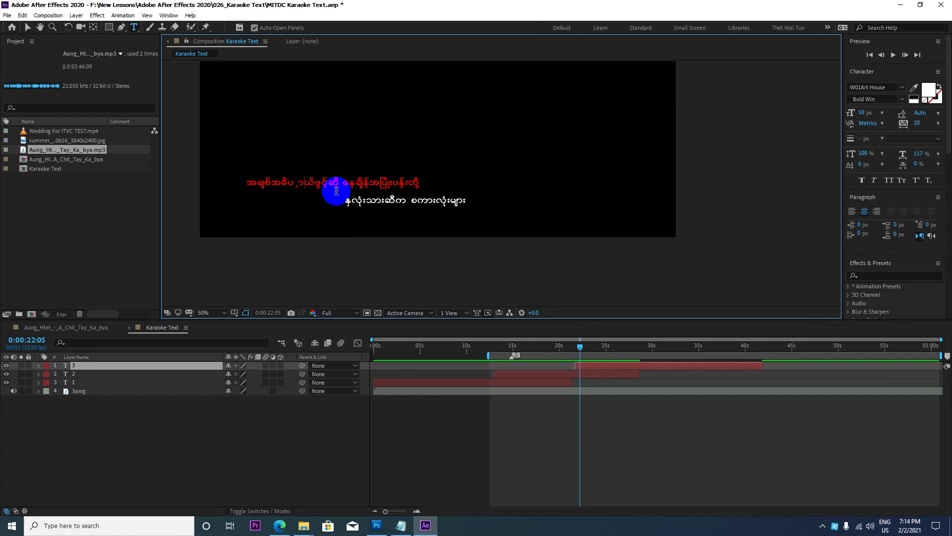
{"action": "key", "text": "BackSpace"}
{"action": "key", "text": "BackSpace"}
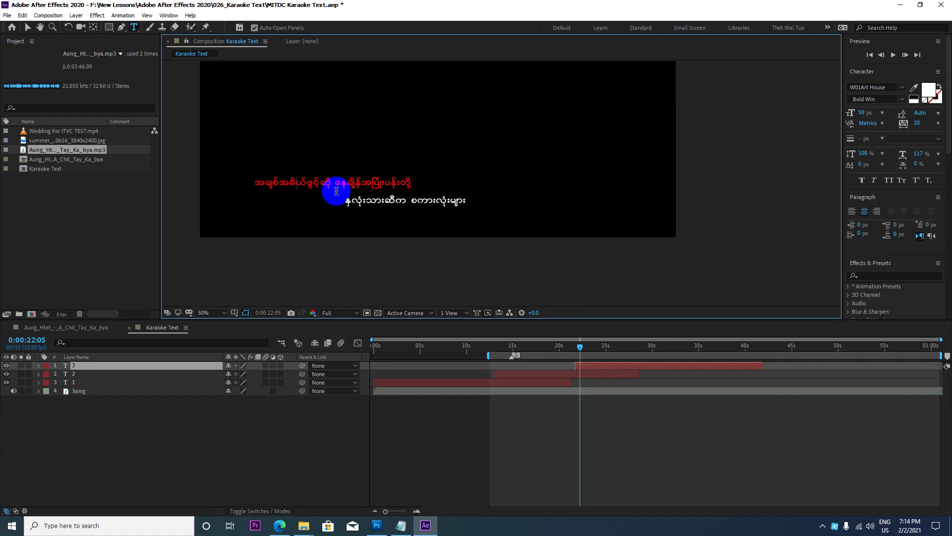
{"action": "type", "text": "ပ္ပာ"}
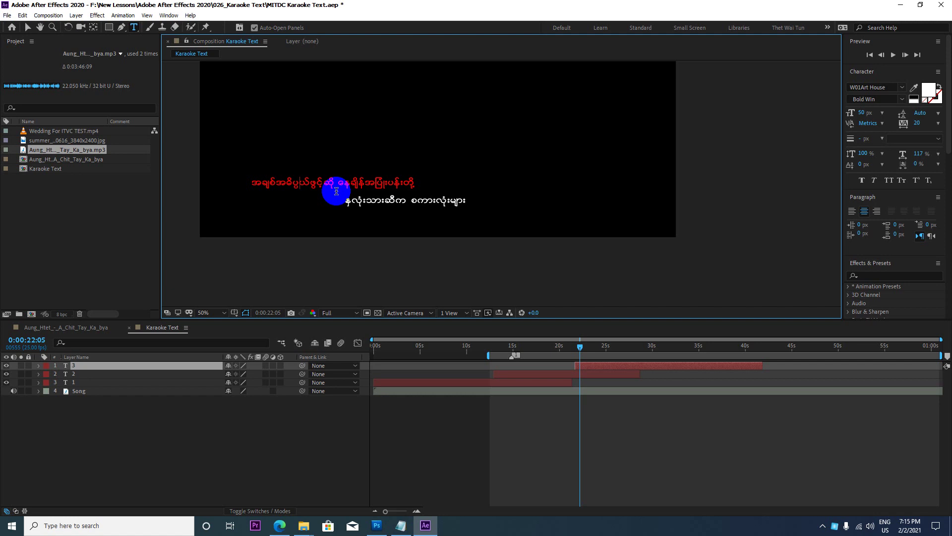
Type the missing vowel sign ာ into lyric layer 3's text, then exit text editing
{"action": "type", "text": "ာ"}
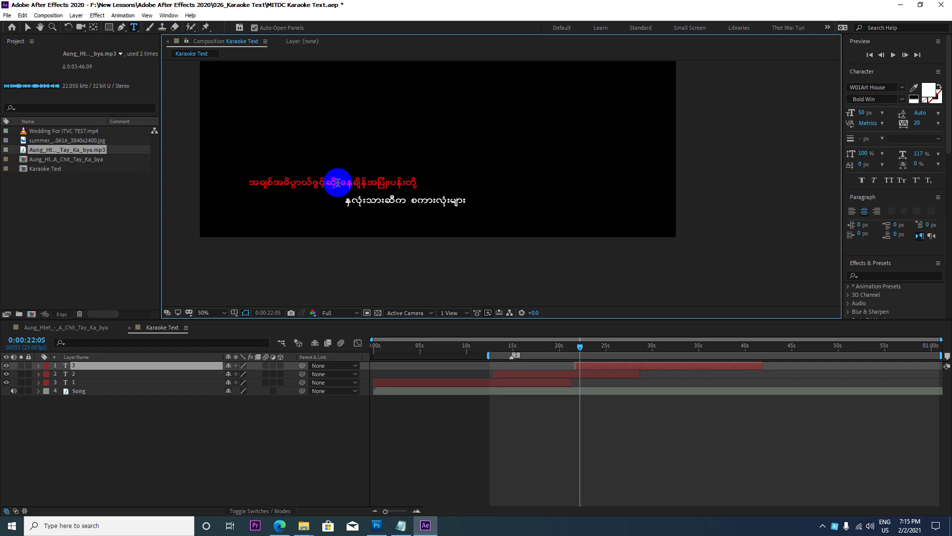
{"action": "left_click", "coordinate": [589, 366]}
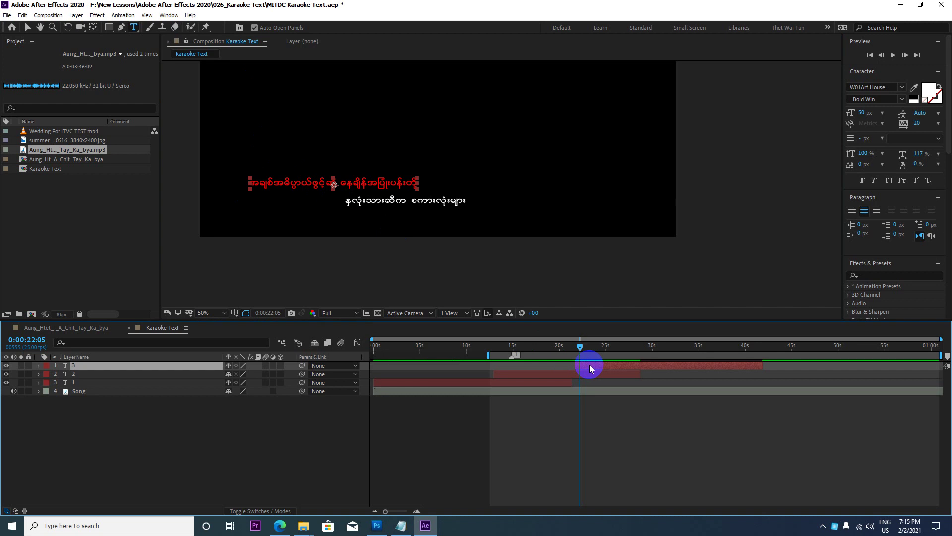
Reveal lyric layer 3's Offset keyframes and delete all three of them
{"action": "key", "text": "u"}
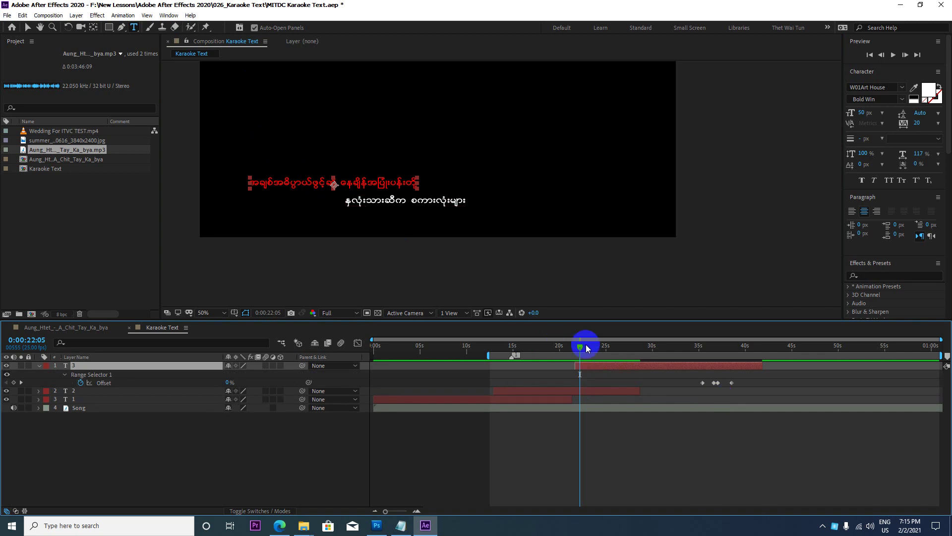
{"action": "left_click_drag", "start_coordinate": [585, 347], "coordinate": [594, 347]}
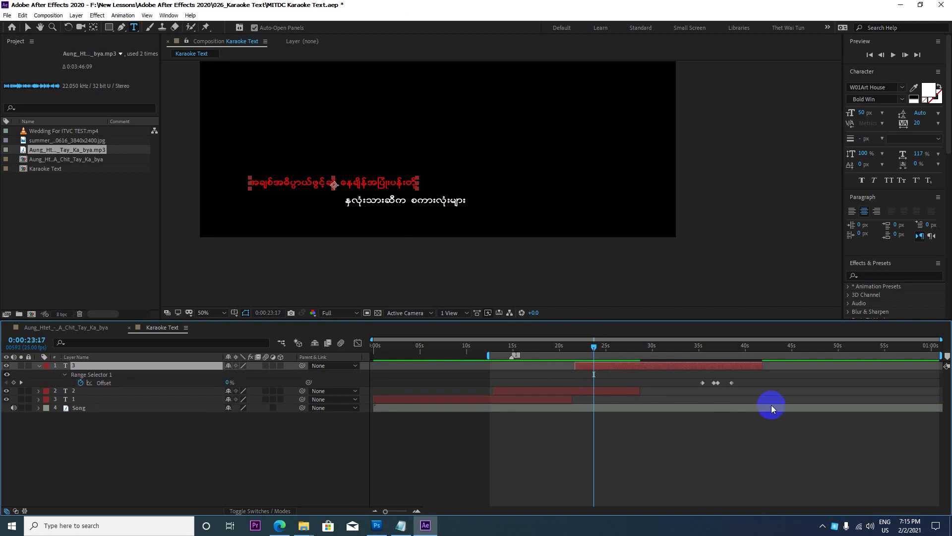
{"action": "left_click_drag", "start_coordinate": [761, 377], "coordinate": [695, 387]}
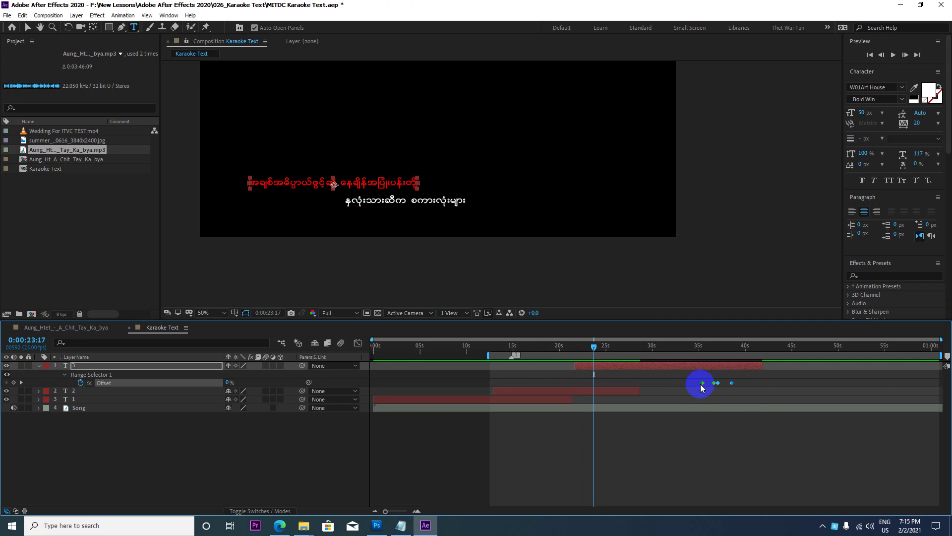
{"action": "key", "text": "Delete"}
Start the work area at about 18 seconds and preview the lyrics from around 21 seconds
{"action": "left_click", "coordinate": [595, 368]}
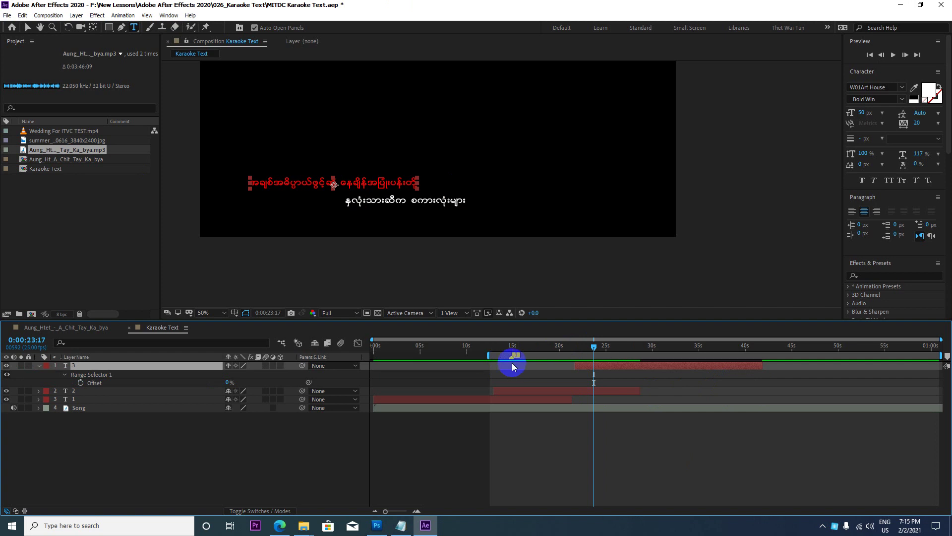
{"action": "left_click_drag", "start_coordinate": [489, 356], "coordinate": [545, 355]}
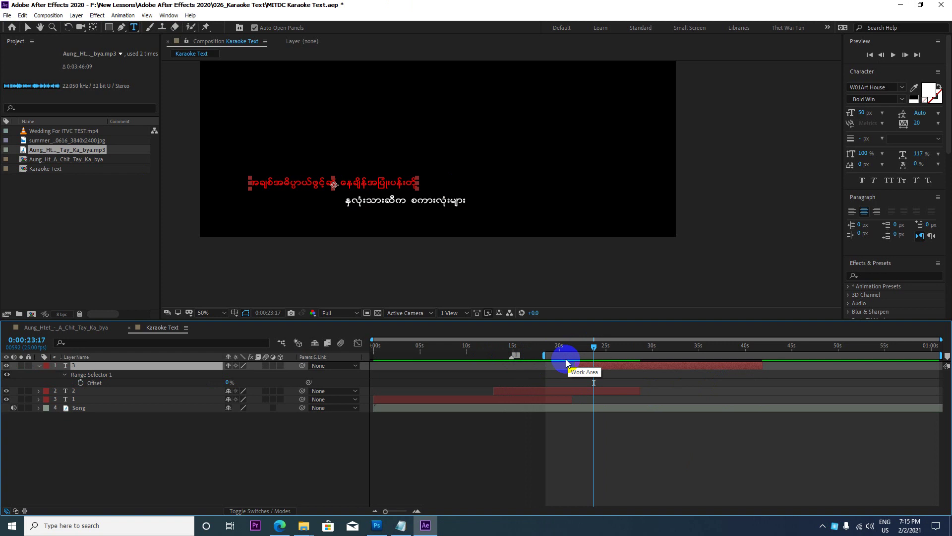
{"action": "left_click_drag", "start_coordinate": [594, 346], "coordinate": [557, 355]}
{"action": "key", "text": "space"}
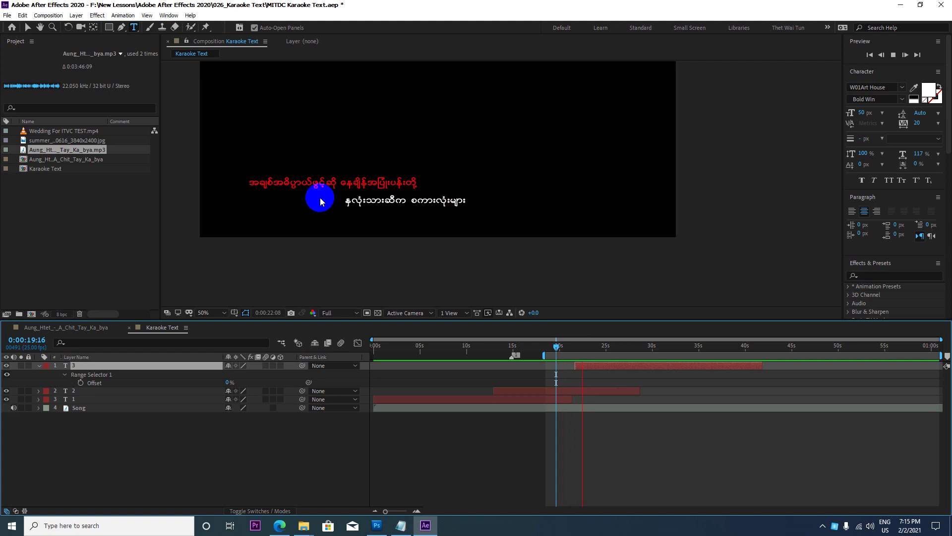
Preview from 19:23, then move layer 3's in-point to the playhead where layer 1's line ends
{"action": "left_click", "coordinate": [589, 345]}
{"action": "left_click_drag", "start_coordinate": [588, 345], "coordinate": [559, 351]}
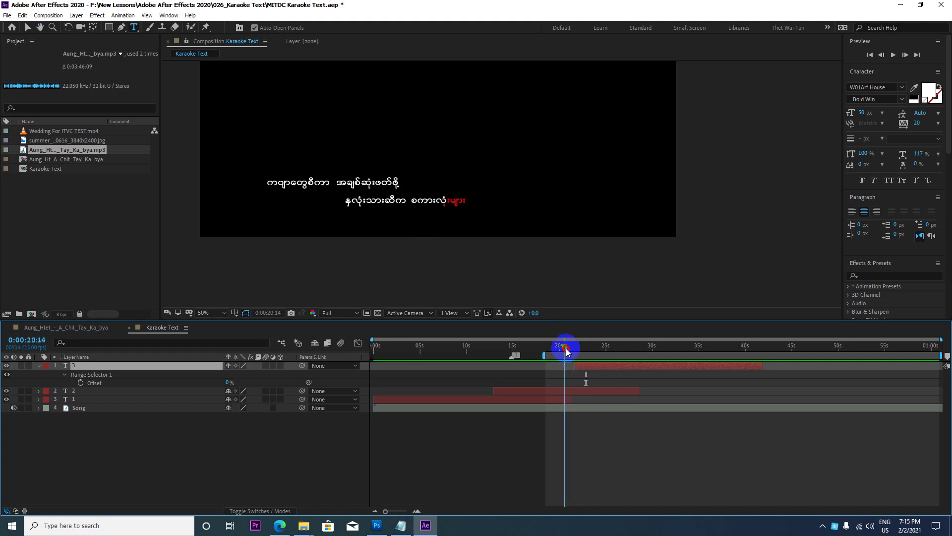
{"action": "key", "text": "space"}
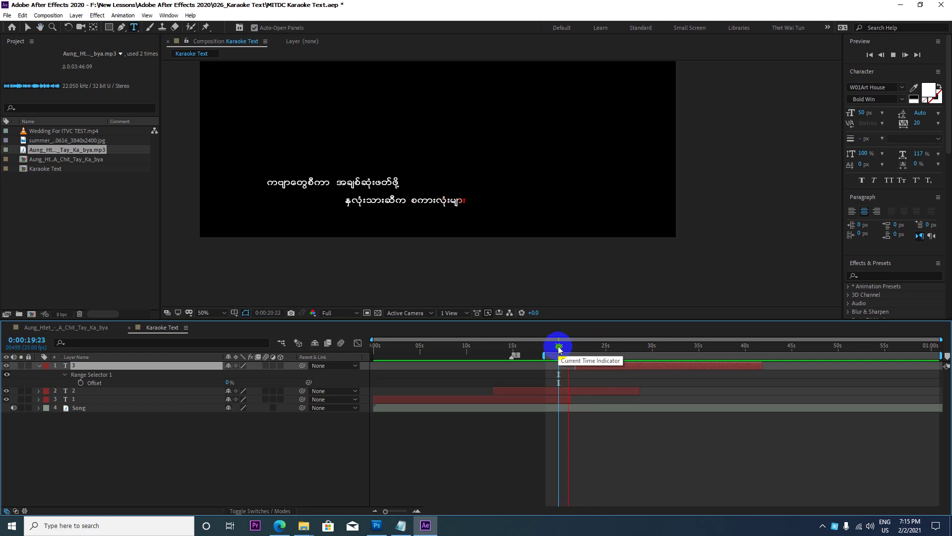
{"action": "key", "text": "space"}
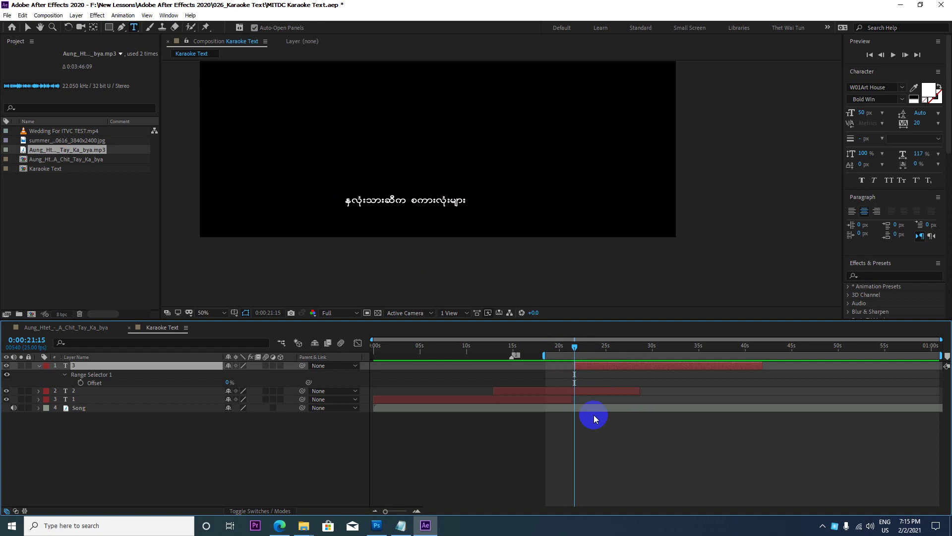
{"action": "left_click", "coordinate": [566, 402]}
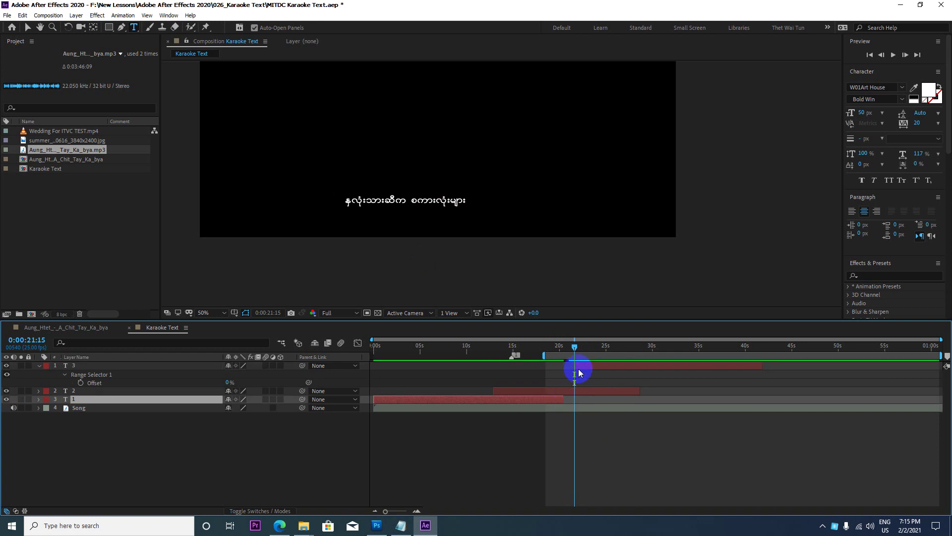
{"action": "left_click_drag", "start_coordinate": [574, 367], "coordinate": [567, 368]}
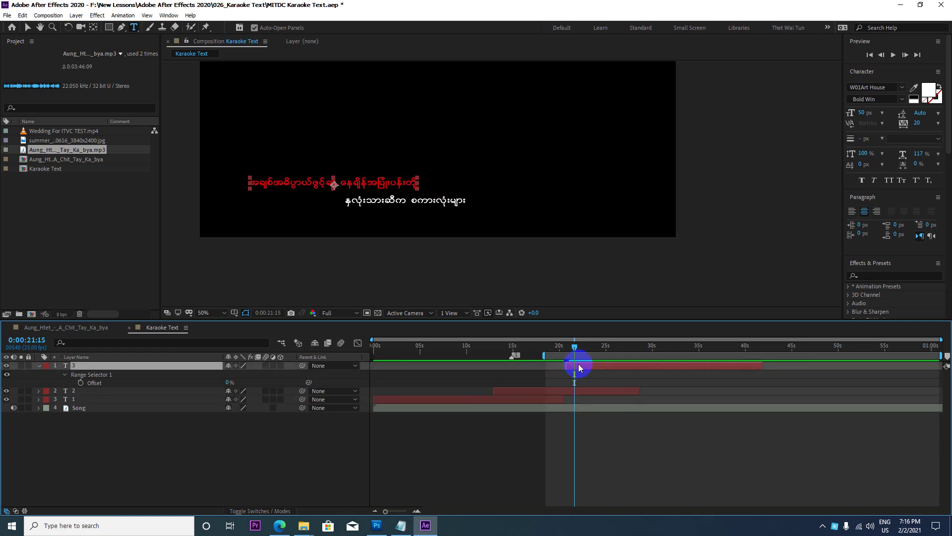
Check the karaoke wipe timing with previews from 18:18 and again from 19:13
{"action": "left_click_drag", "start_coordinate": [574, 347], "coordinate": [547, 351]}
{"action": "key", "text": "space"}
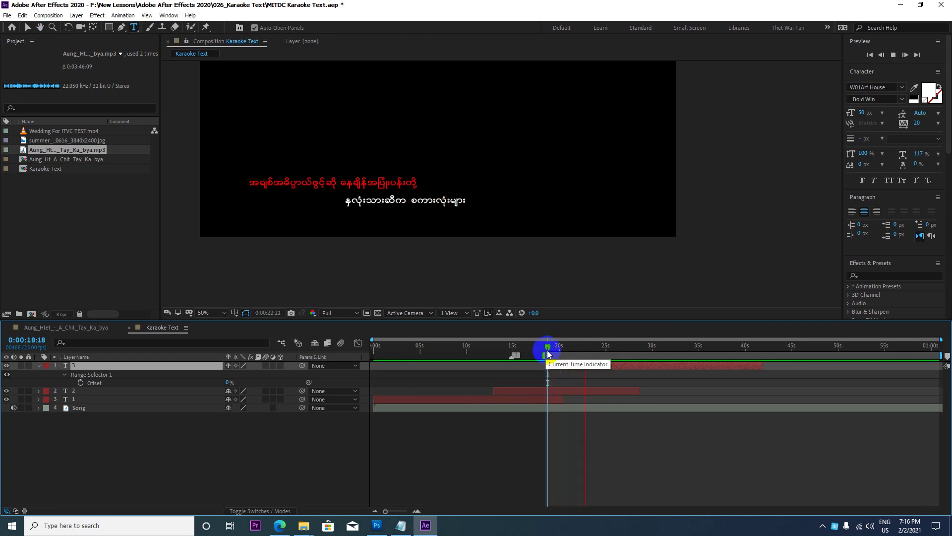
{"action": "key", "text": "space"}
{"action": "left_click_drag", "start_coordinate": [574, 351], "coordinate": [555, 352]}
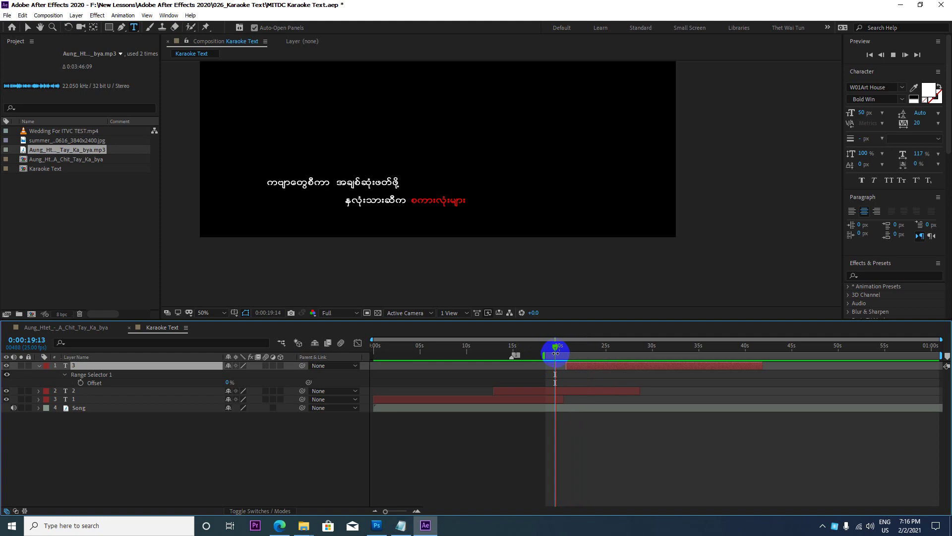
{"action": "key", "text": "space"}
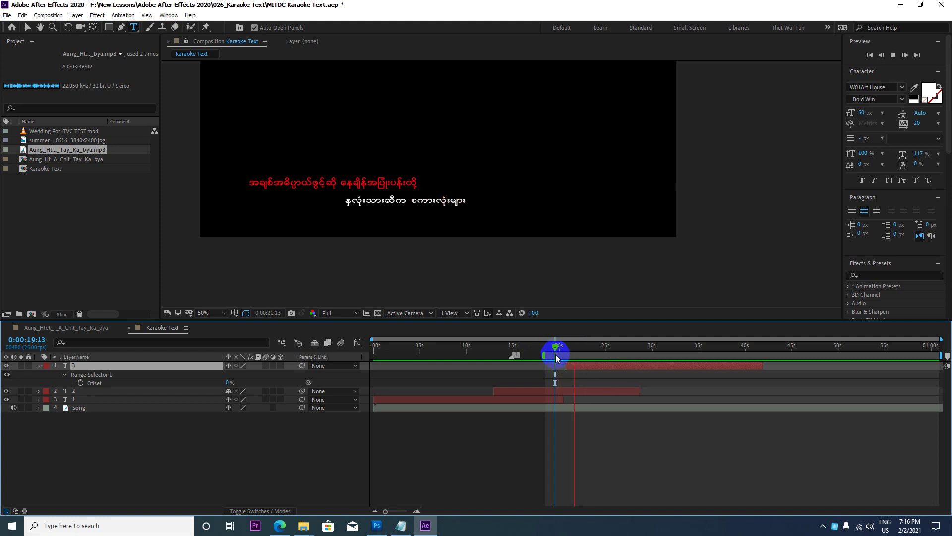
{"action": "key", "text": "space"}
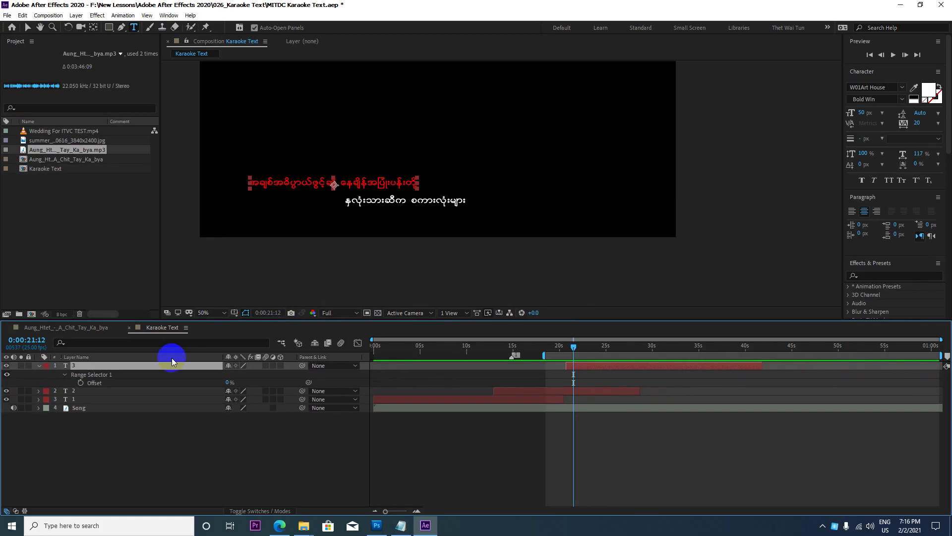
Keyframe layer 3's Offset at 21:12 and raise it to about 47% at 23:02
{"action": "left_click", "coordinate": [80, 382]}
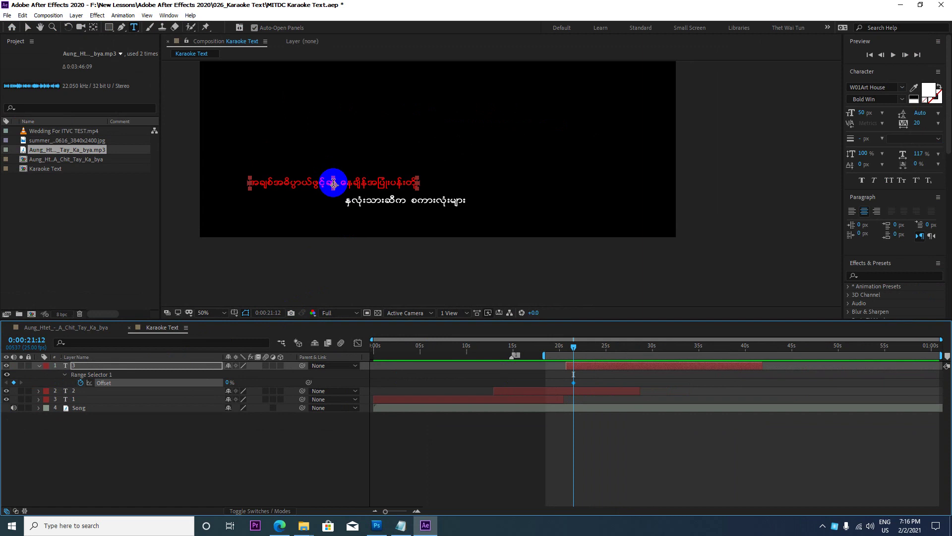
{"action": "key", "text": "space"}
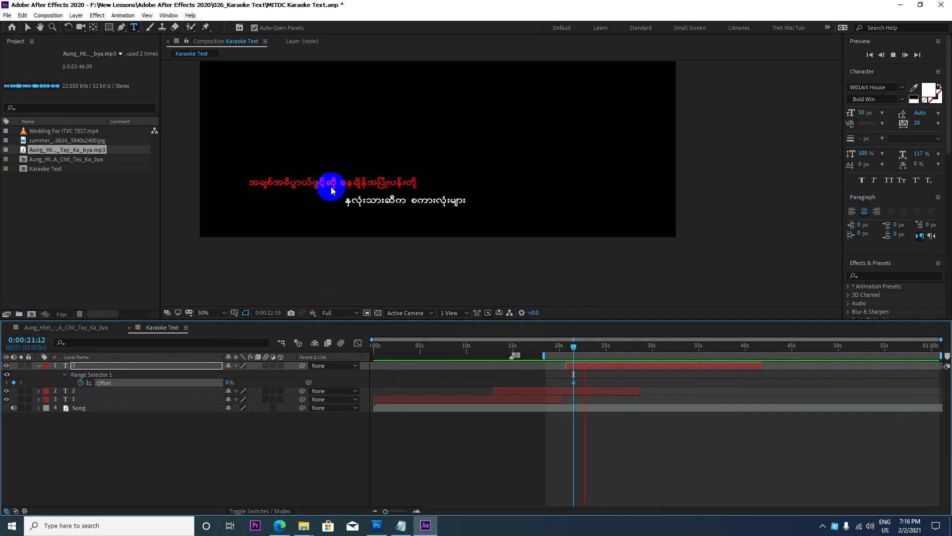
{"action": "key", "text": "space"}
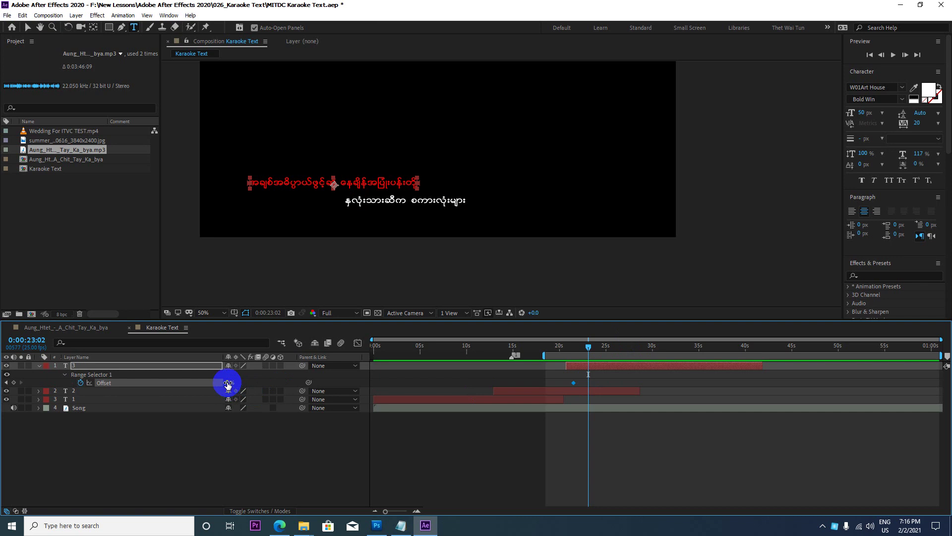
{"action": "left_click_drag", "start_coordinate": [229, 382], "coordinate": [250, 383]}
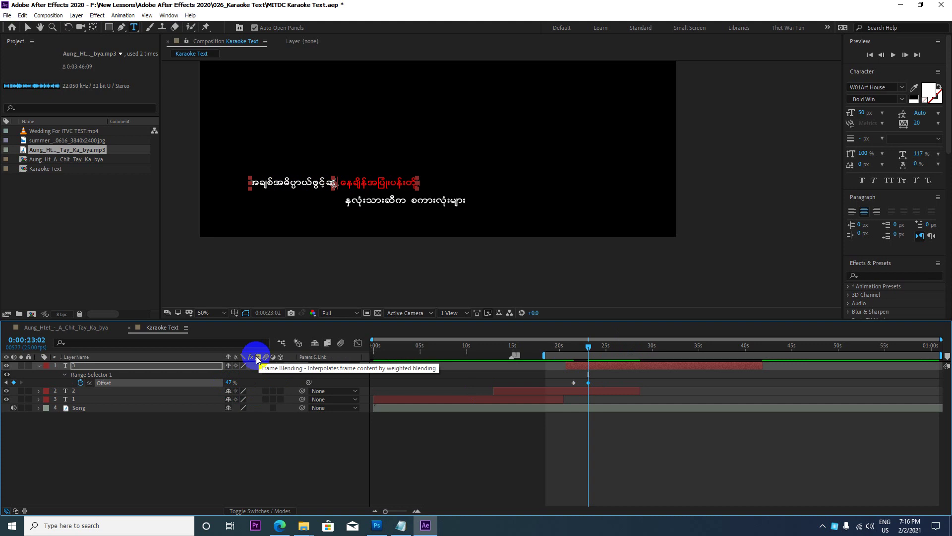
{"action": "key", "text": "space"}
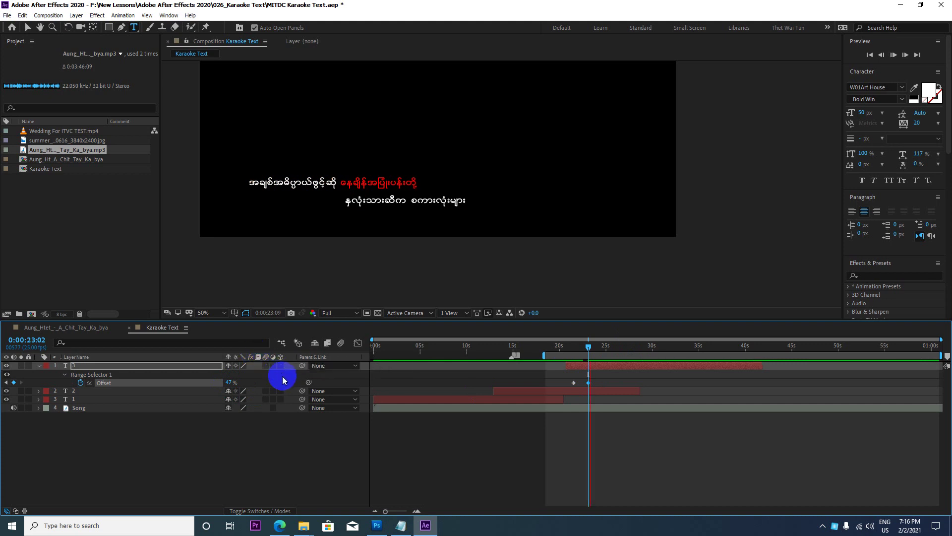
{"action": "key", "text": "space"}
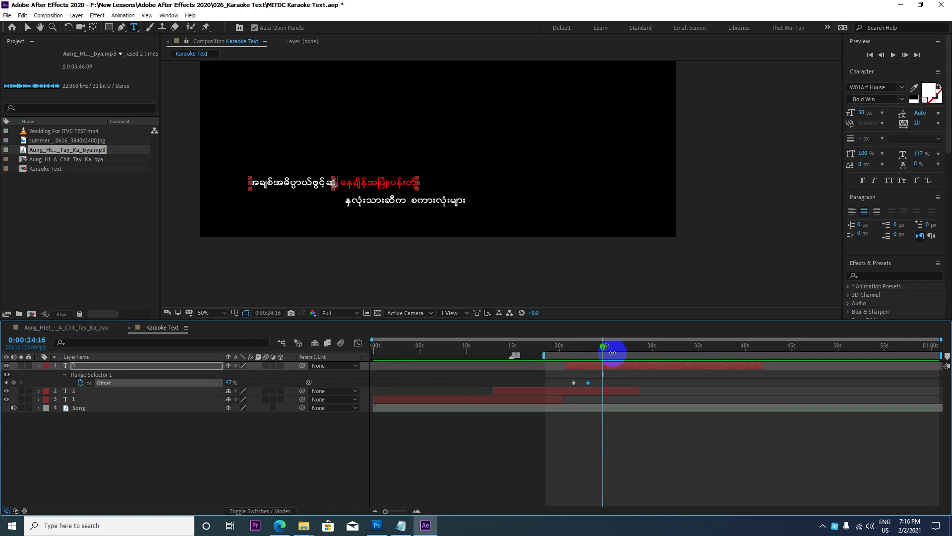
{"action": "left_click_drag", "start_coordinate": [603, 349], "coordinate": [585, 351]}
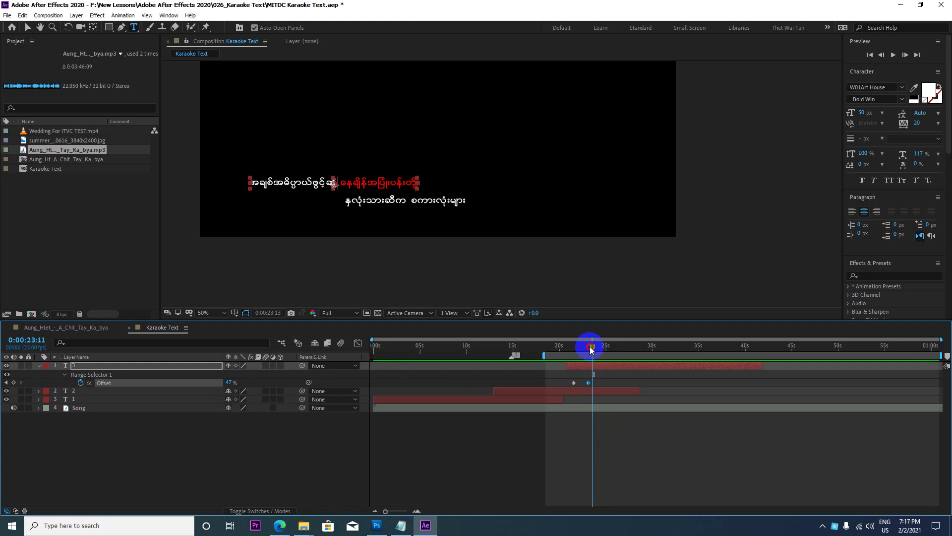
{"action": "key", "text": "space"}
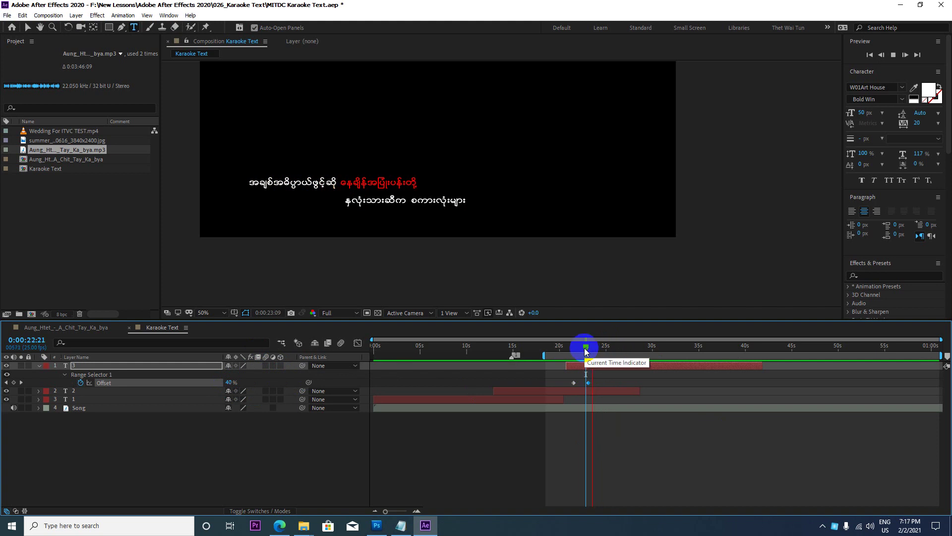
{"action": "key", "text": "space"}
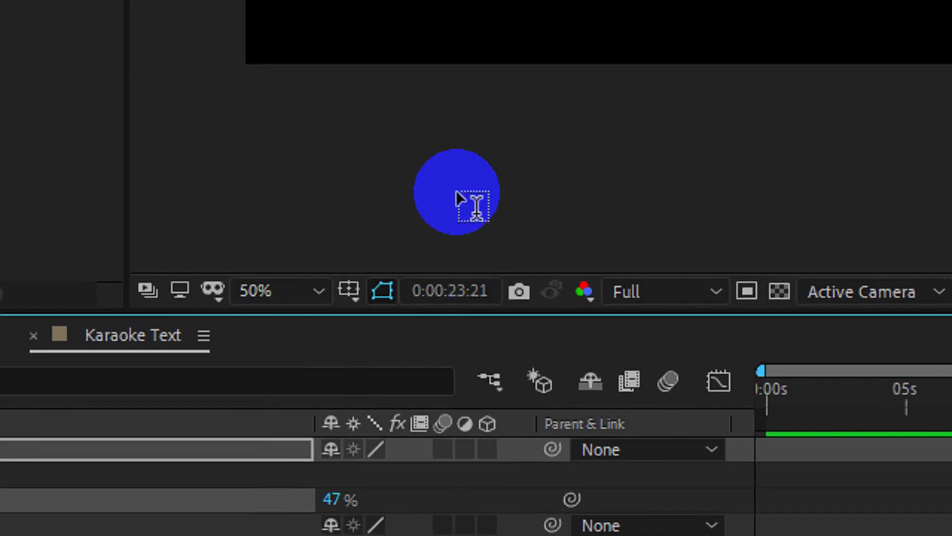
Set layer 3's Offset to 100% at 25:03, then move work-area start and playhead to ~14.5 s
{"action": "left_click_drag", "start_coordinate": [456, 193], "coordinate": [459, 196]}
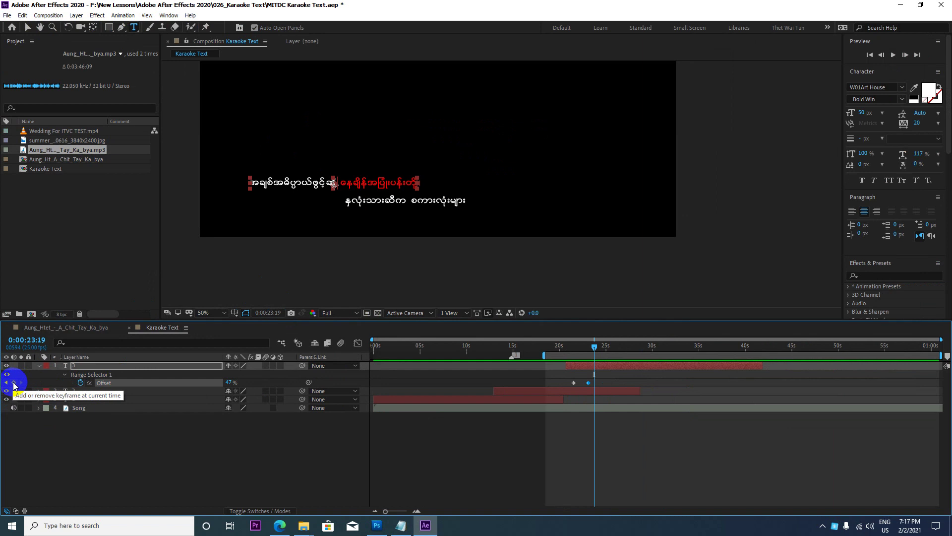
{"action": "left_click", "coordinate": [14, 383]}
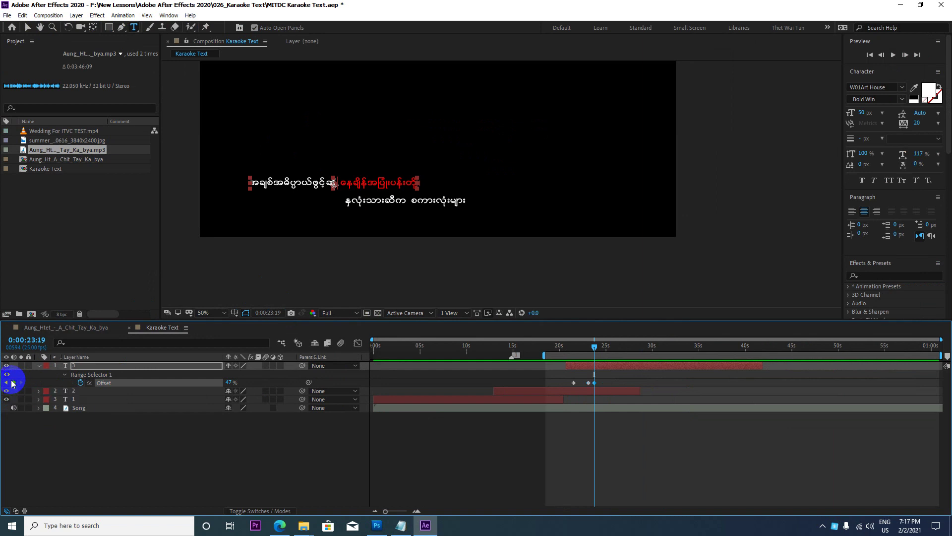
{"action": "left_click", "coordinate": [390, 200]}
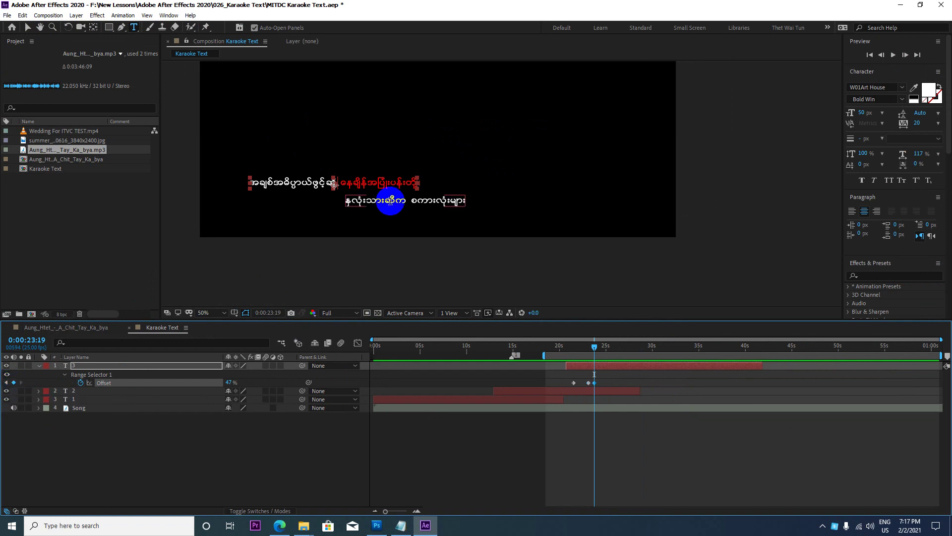
{"action": "left_click", "coordinate": [418, 186]}
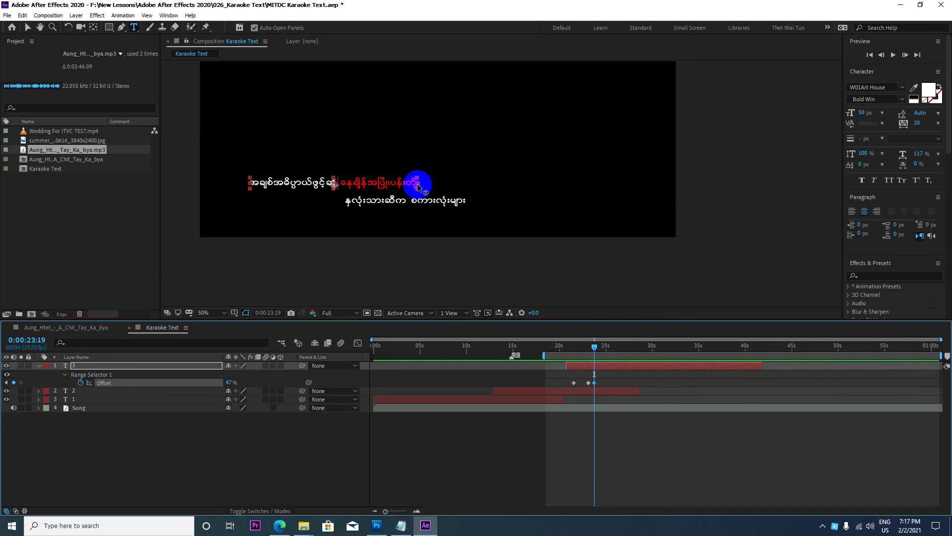
{"action": "key", "text": "Escape"}
{"action": "key", "text": "space"}
{"action": "key", "text": "space"}
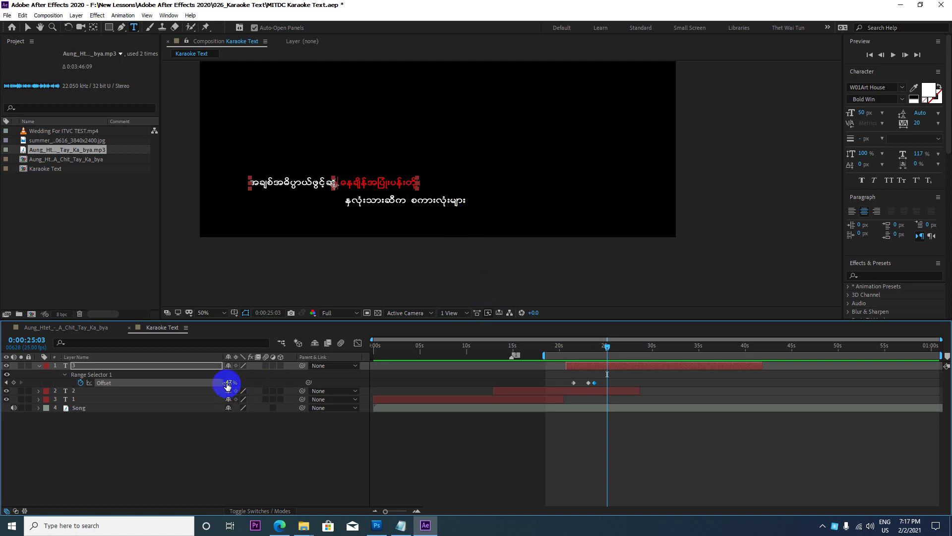
{"action": "left_click", "coordinate": [229, 383]}
{"action": "type", "text": "100"}
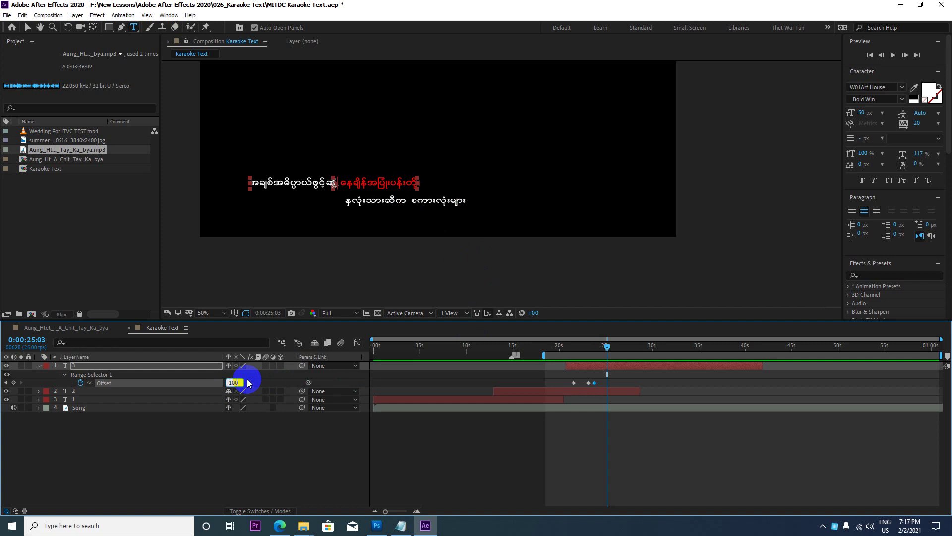
{"action": "key", "text": "Return"}
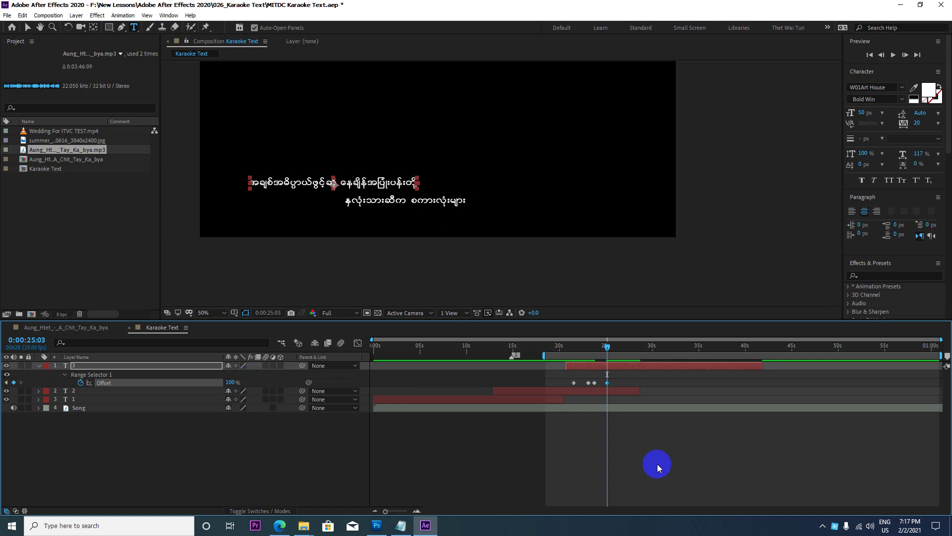
{"action": "left_click_drag", "start_coordinate": [545, 355], "coordinate": [506, 357]}
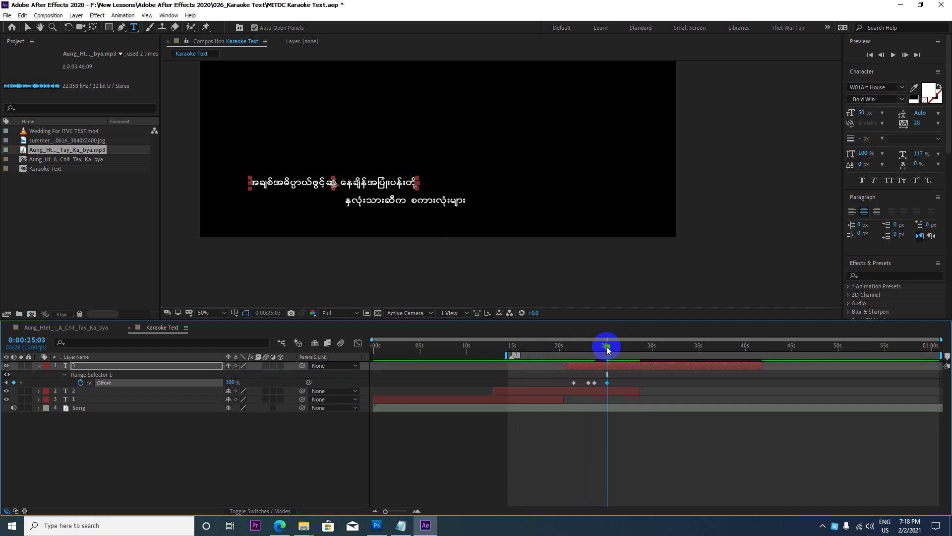
{"action": "left_click_drag", "start_coordinate": [606, 346], "coordinate": [511, 352]}
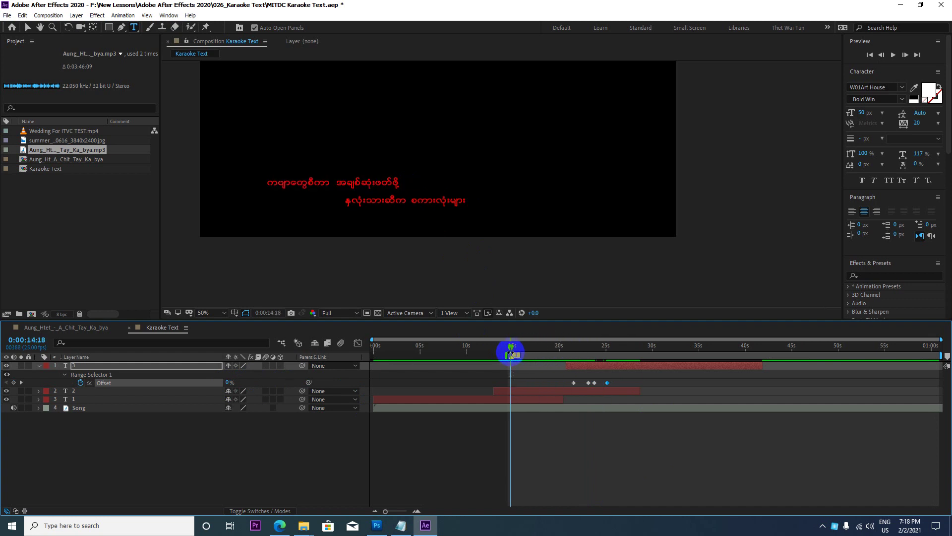
Preview the red wipe from 14:18 to 21:10, then select the lyric layer named 2
{"action": "key", "text": "space"}
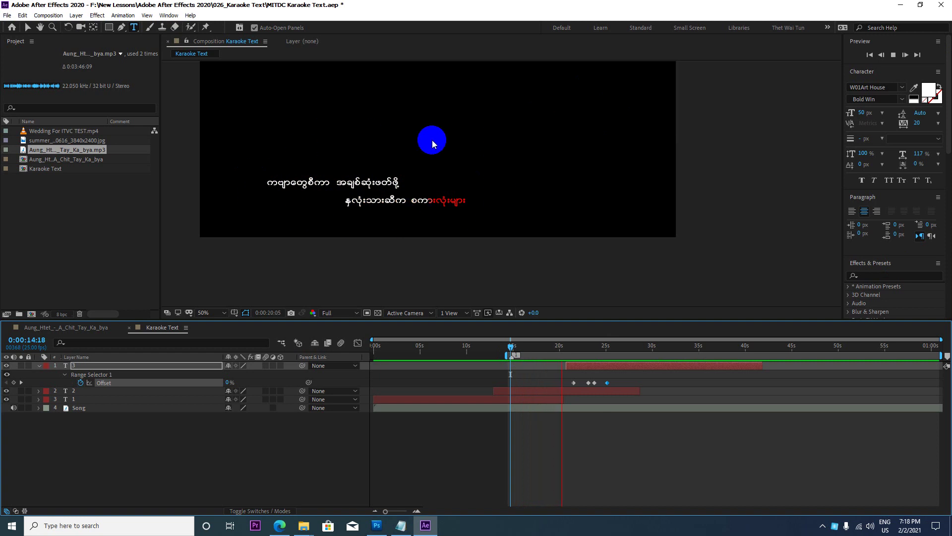
{"action": "key", "text": "space"}
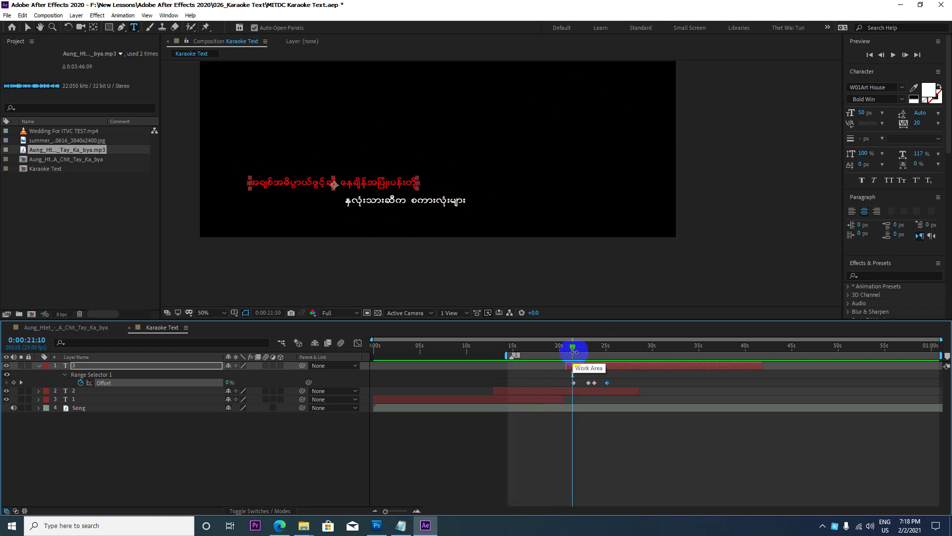
{"action": "left_click", "coordinate": [628, 391]}
Trim the out-points of lyric layers 2 and 3 earlier and collapse their properties
{"action": "key", "text": "u"}
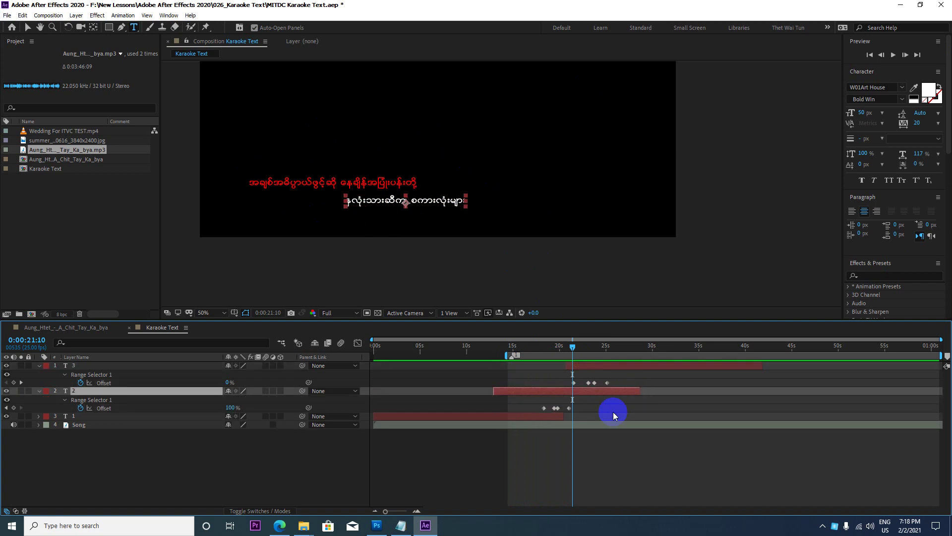
{"action": "left_click_drag", "start_coordinate": [639, 391], "coordinate": [603, 391]}
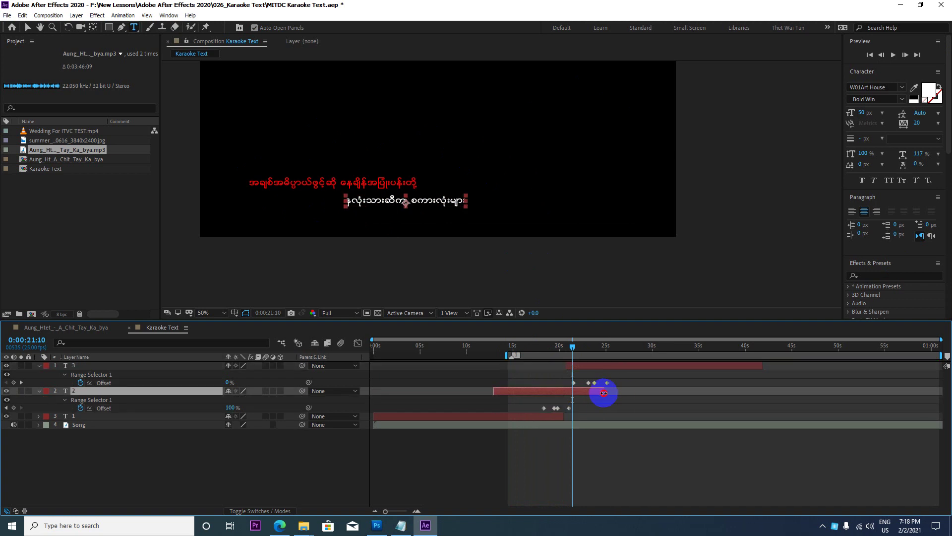
{"action": "left_click_drag", "start_coordinate": [762, 365], "coordinate": [636, 370]}
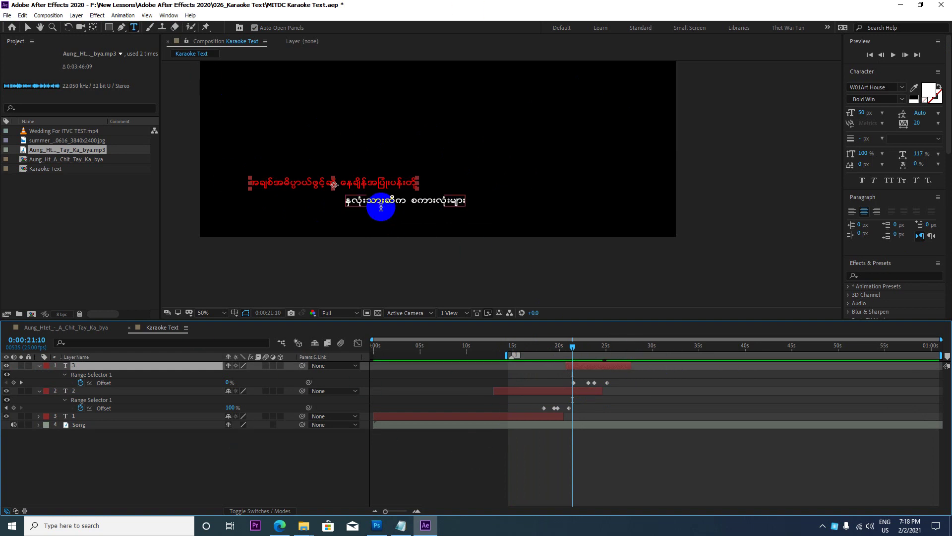
{"action": "left_click", "coordinate": [582, 392]}
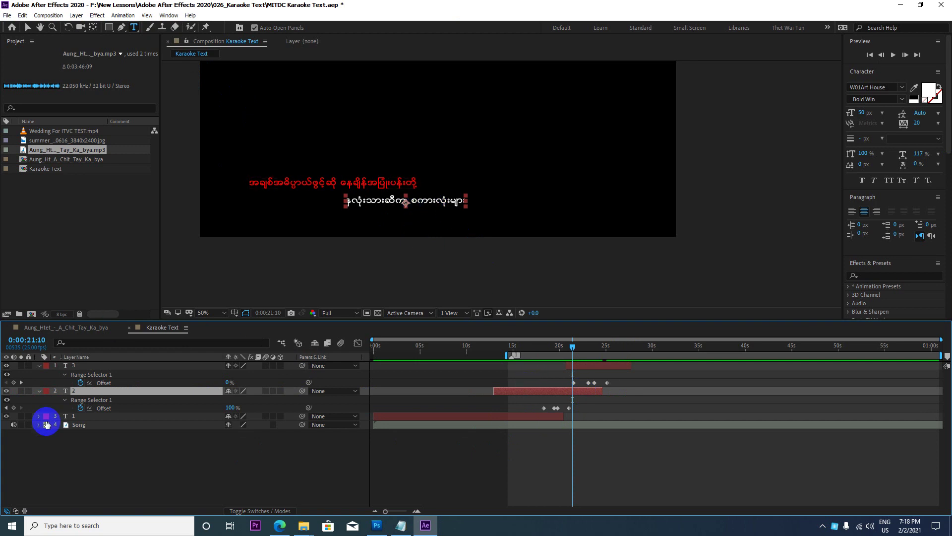
{"action": "left_click", "coordinate": [40, 391]}
{"action": "left_click", "coordinate": [39, 365]}
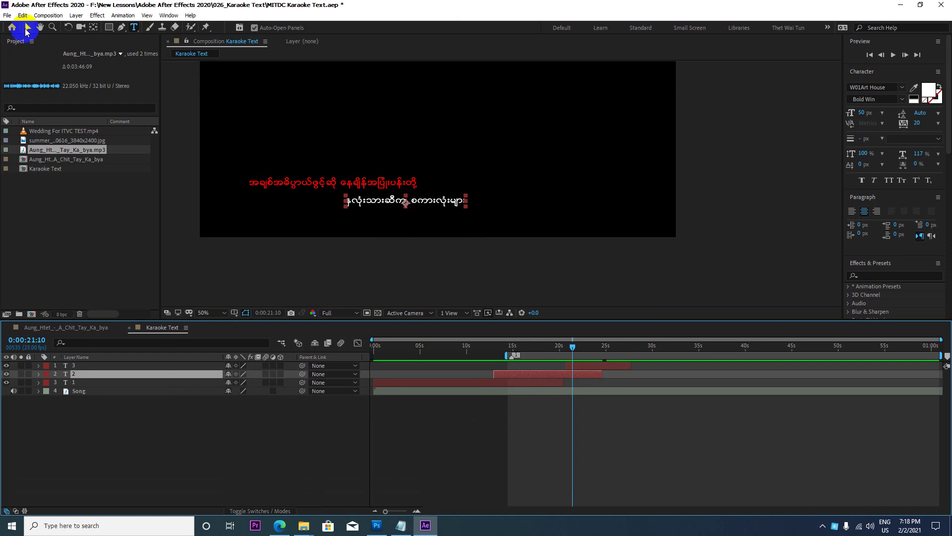
Duplicate layer 2 as layer 4, move it to the top, and start it at about 21 seconds
{"action": "left_click", "coordinate": [22, 15]}
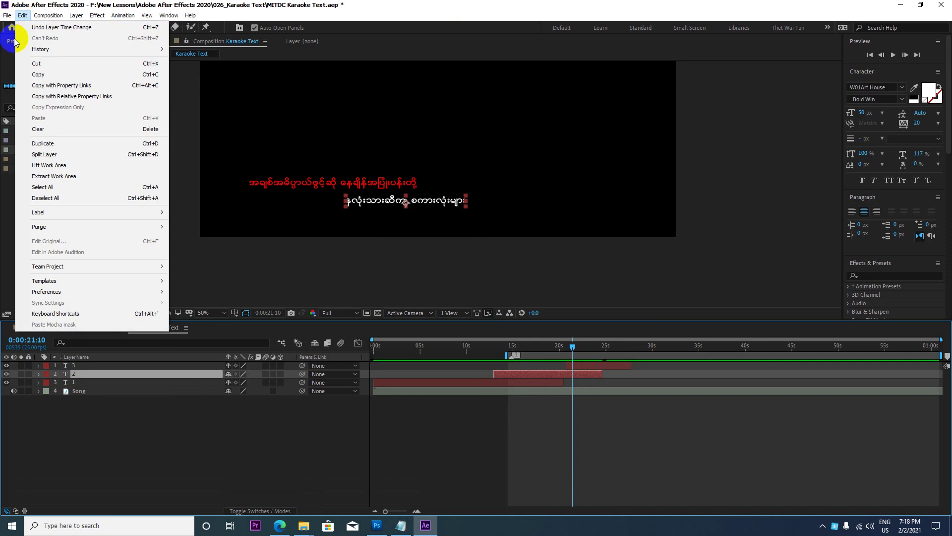
{"action": "left_click", "coordinate": [103, 142]}
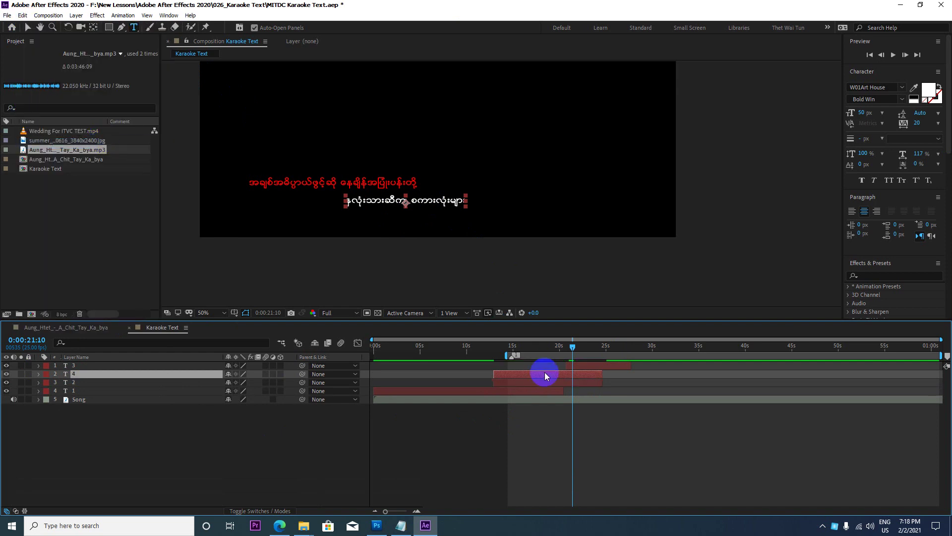
{"action": "key", "text": "ctrl+bracketright"}
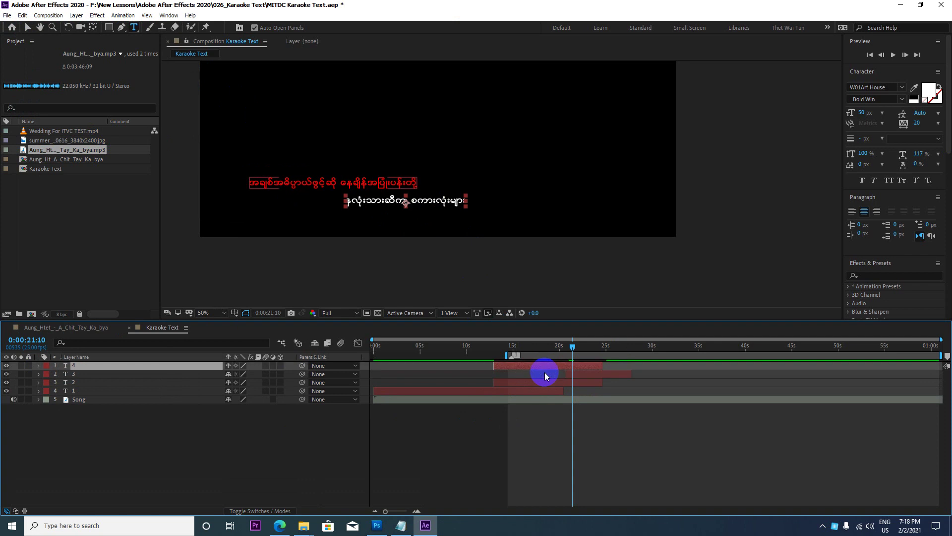
{"action": "key", "text": "bracketleft"}
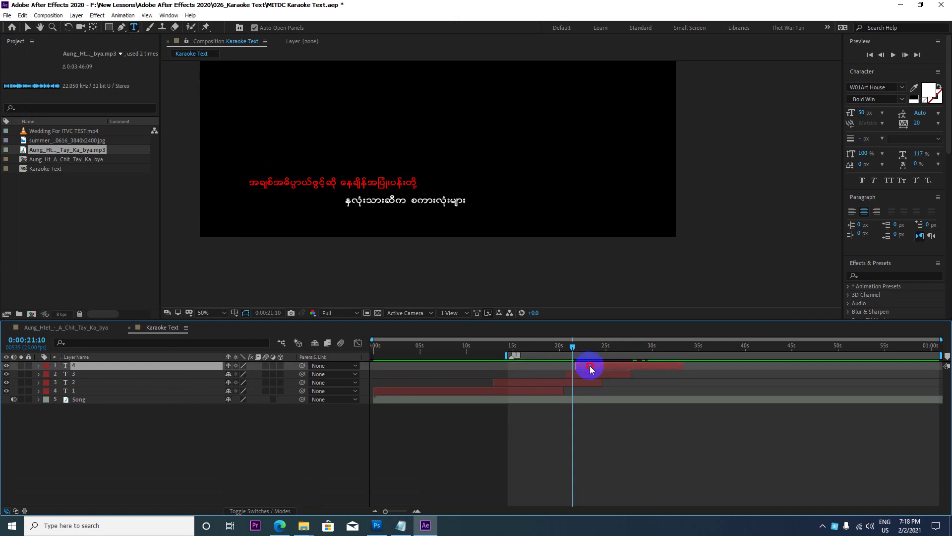
{"action": "left_click_drag", "start_coordinate": [590, 368], "coordinate": [589, 373]}
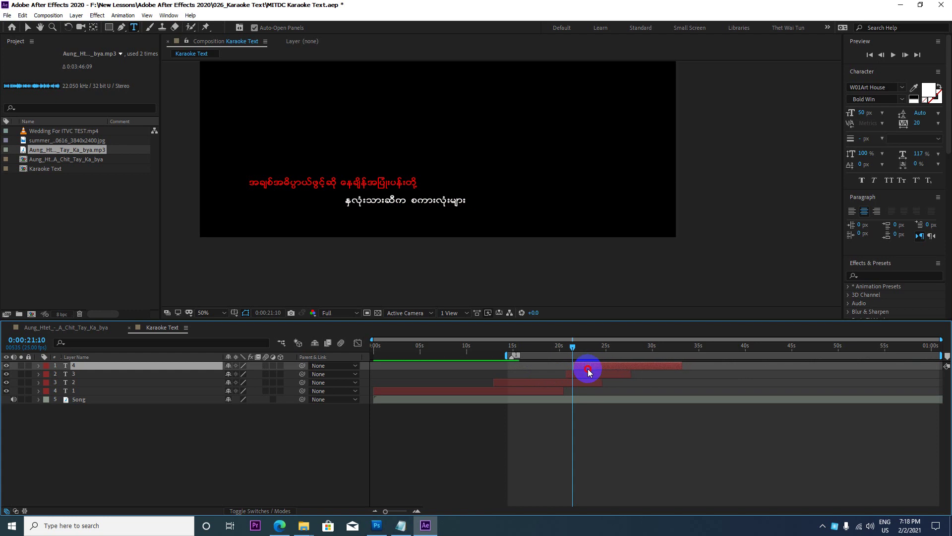
{"action": "left_click_drag", "start_coordinate": [589, 372], "coordinate": [595, 367]}
Trim layer 2's end point earlier
{"action": "left_click", "coordinate": [577, 381]}
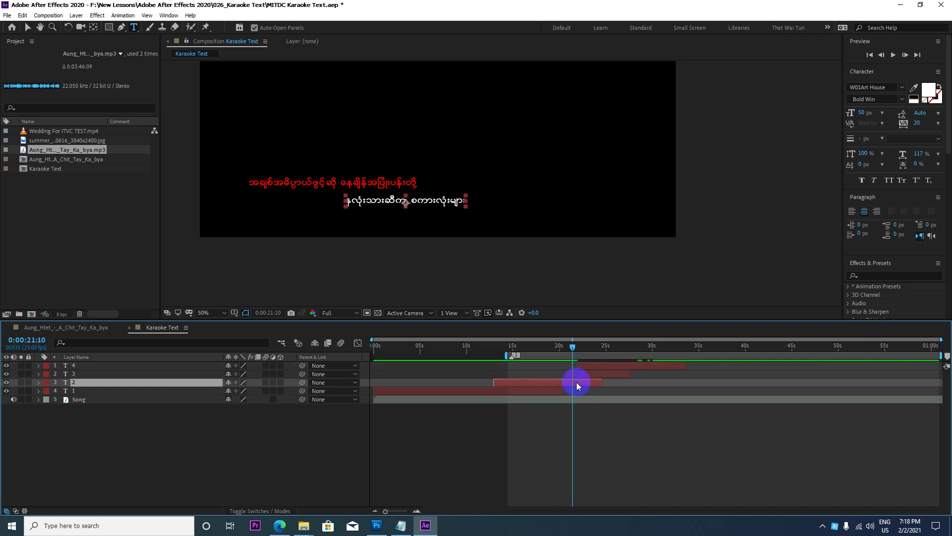
{"action": "mouse_move", "coordinate": [601, 381]}
{"action": "left_mouse_down"}
{"action": "mouse_move", "coordinate": [575, 382]}
{"action": "mouse_move", "coordinate": [587, 352]}
{"action": "left_mouse_up"}
{"action": "left_click", "coordinate": [577, 352]}
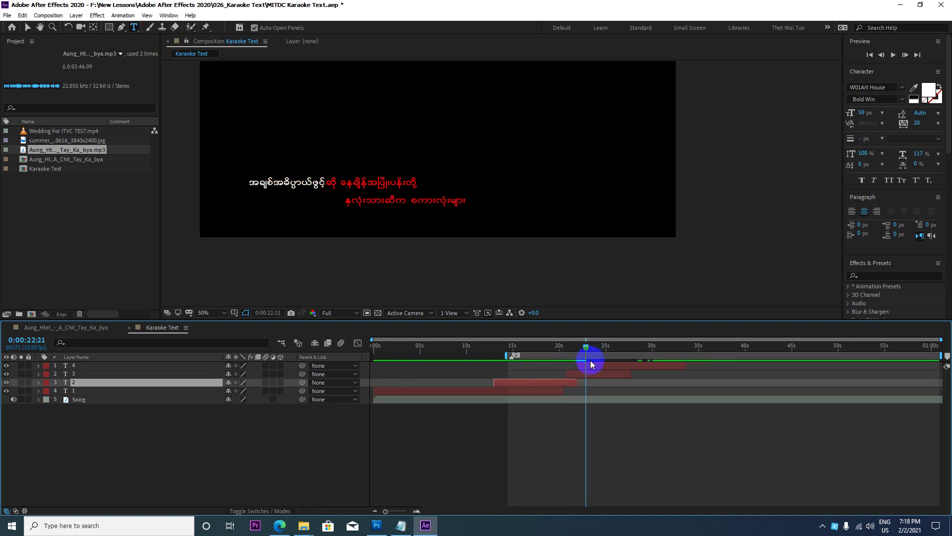
Reveal layer 4's Offset keyframes and select all of them
{"action": "left_click", "coordinate": [597, 366]}
{"action": "key", "text": "u"}
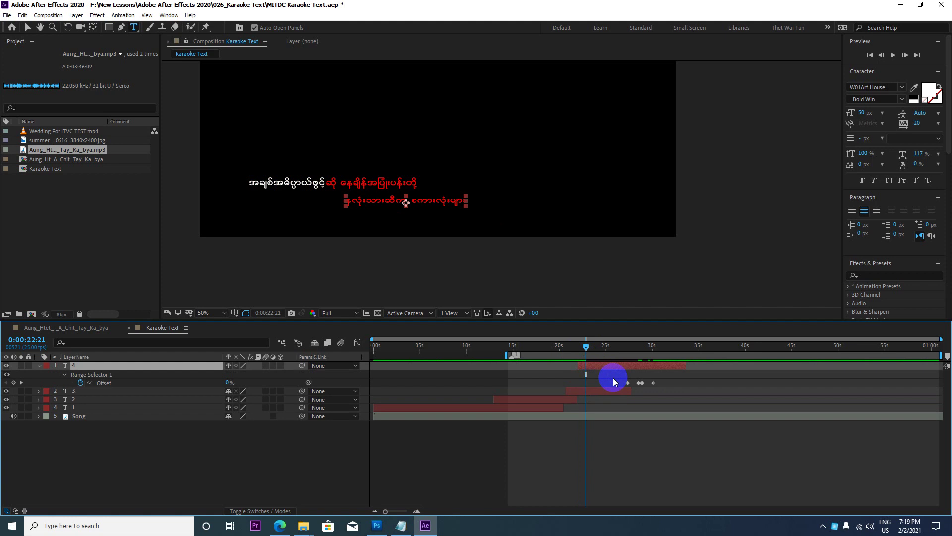
{"action": "left_click", "coordinate": [654, 383]}
{"action": "left_click_drag", "start_coordinate": [635, 388], "coordinate": [627, 387]}
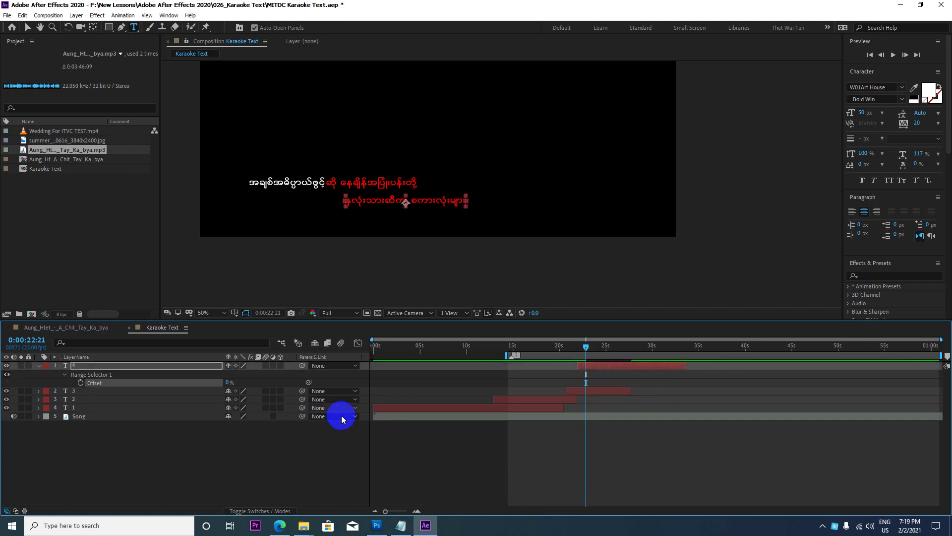
Copy the seventh lyric line from Song.txt in Notepad and minimize Notepad
{"action": "left_click", "coordinate": [403, 527]}
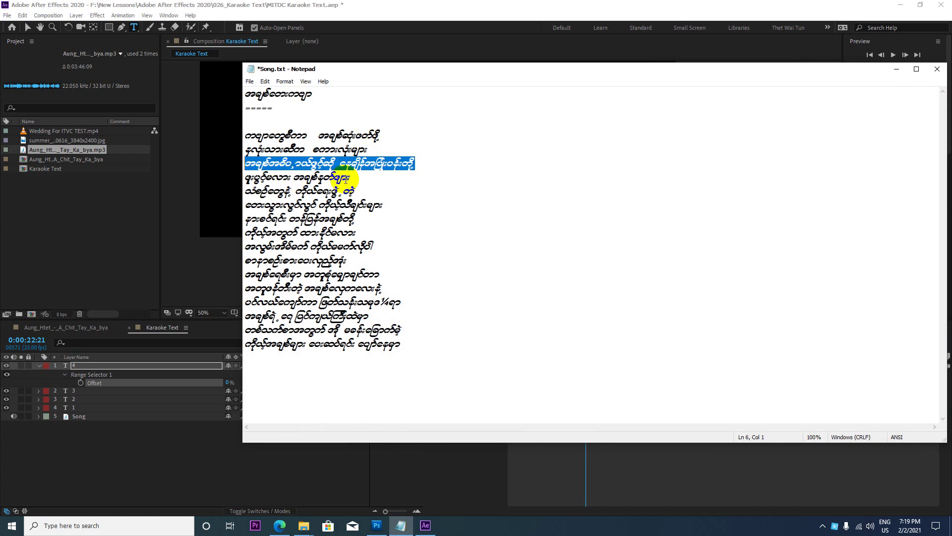
{"action": "left_click_drag", "start_coordinate": [350, 177], "coordinate": [245, 176]}
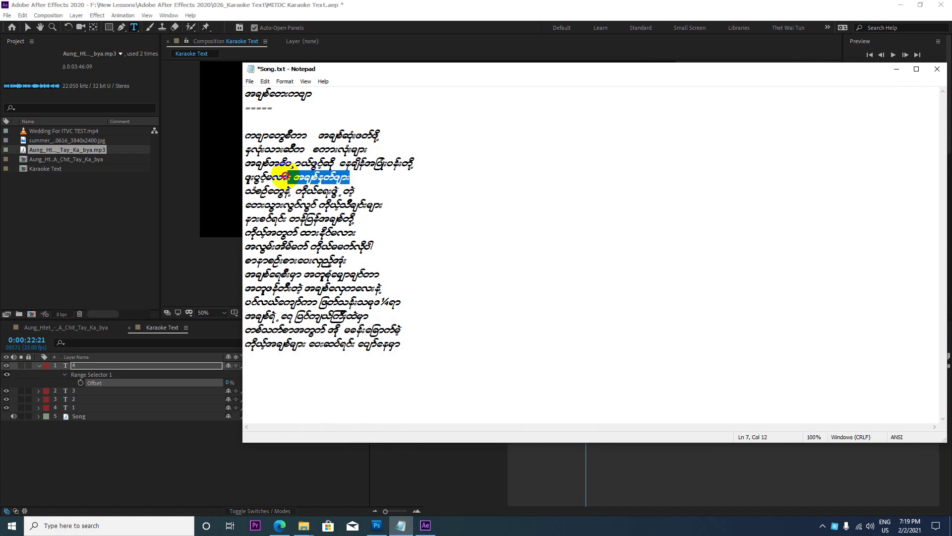
{"action": "right_click", "coordinate": [248, 179]}
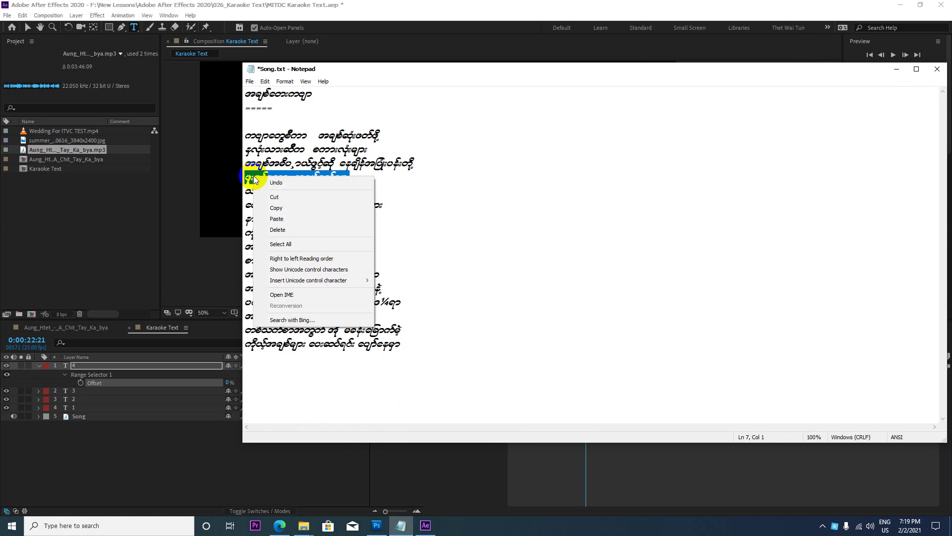
{"action": "left_click", "coordinate": [283, 208]}
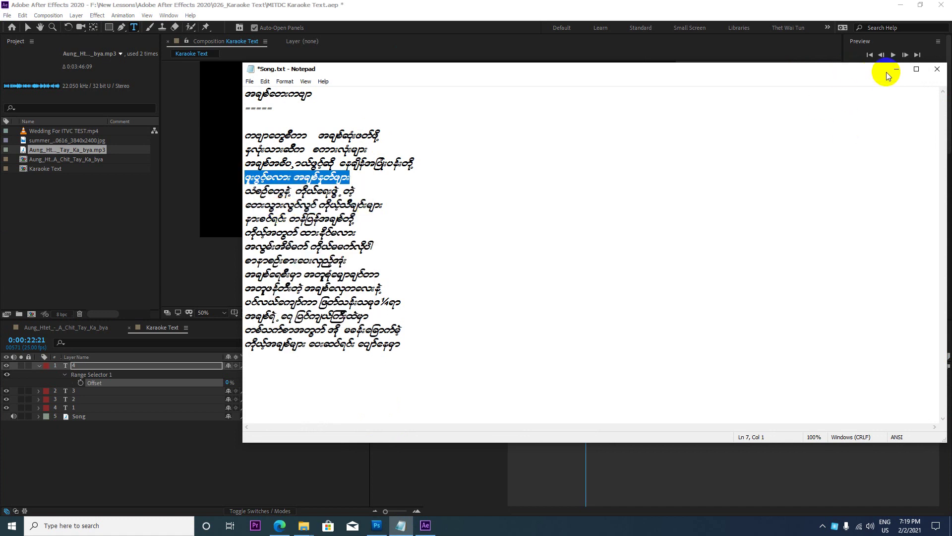
{"action": "left_click", "coordinate": [897, 69]}
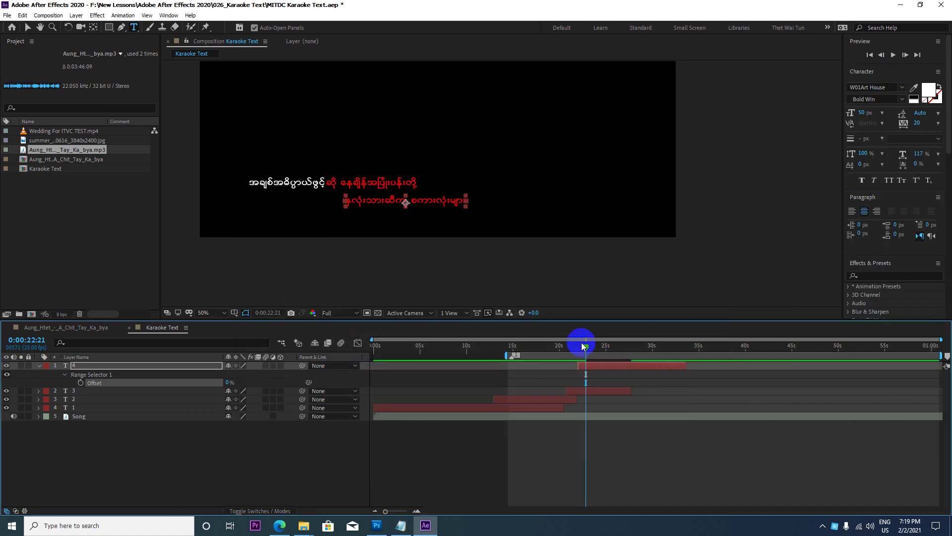
Set the current time to 0:00:24:16, briefly rechecking the Song.txt lyrics
{"action": "left_click_drag", "start_coordinate": [585, 346], "coordinate": [603, 347]}
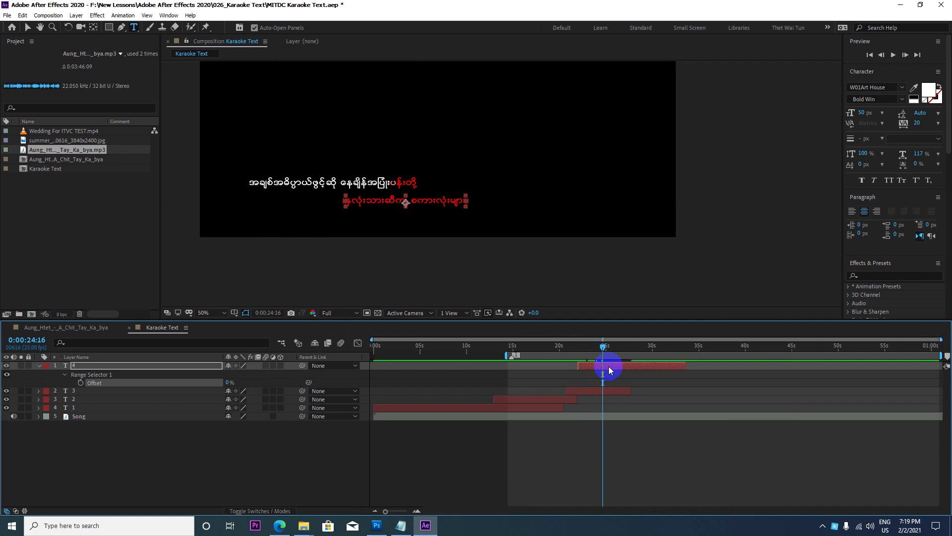
{"action": "left_click", "coordinate": [401, 525]}
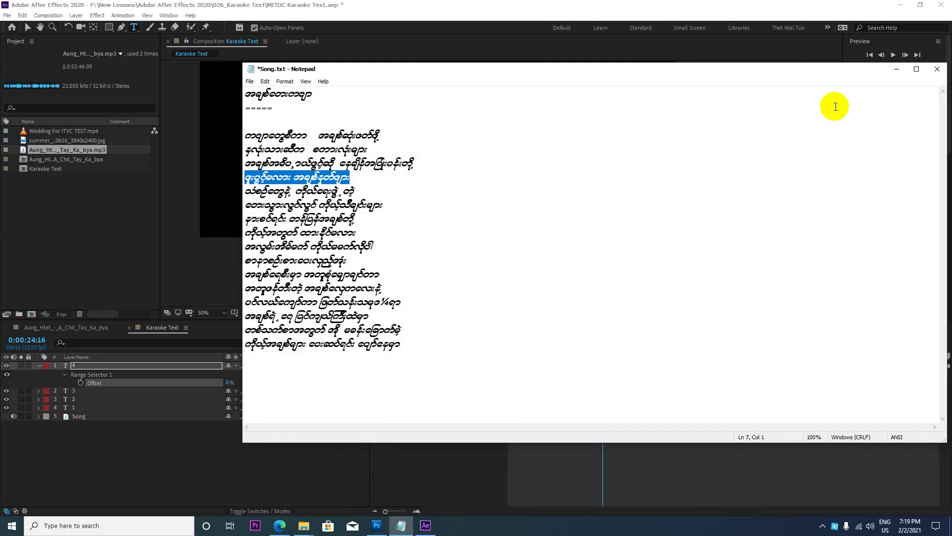
{"action": "left_click", "coordinate": [897, 70]}
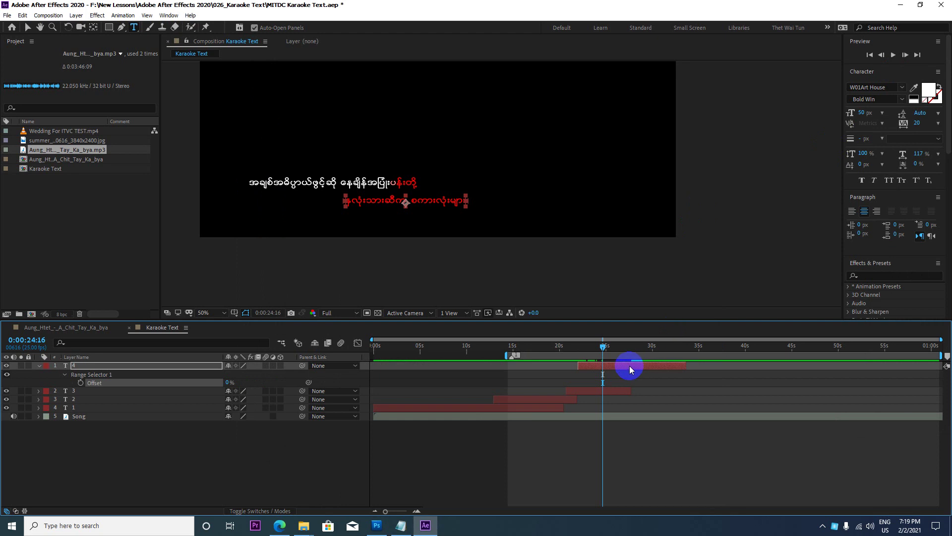
Paste the copied seventh line over layer 4's second lyric line, then return to 0:00:23:05
{"action": "left_click", "coordinate": [662, 367]}
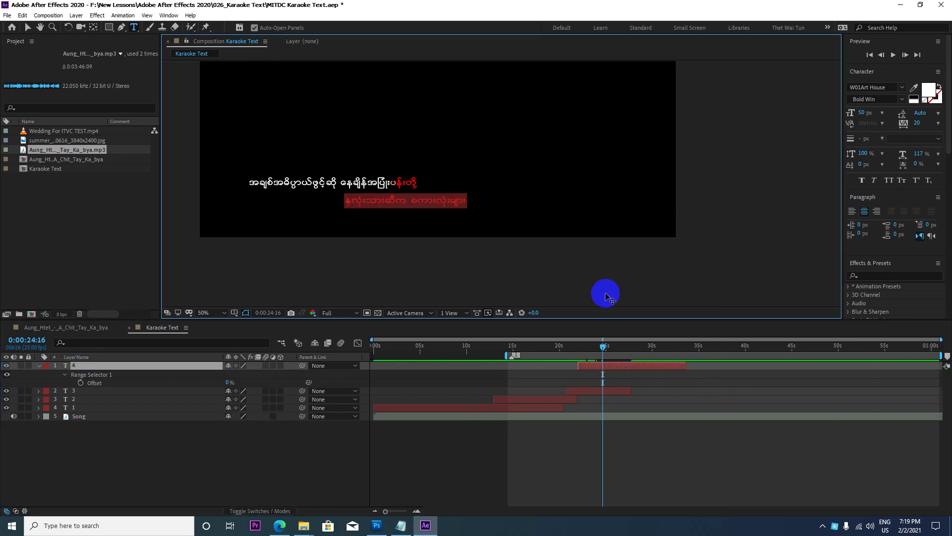
{"action": "key", "text": "ctrl+v"}
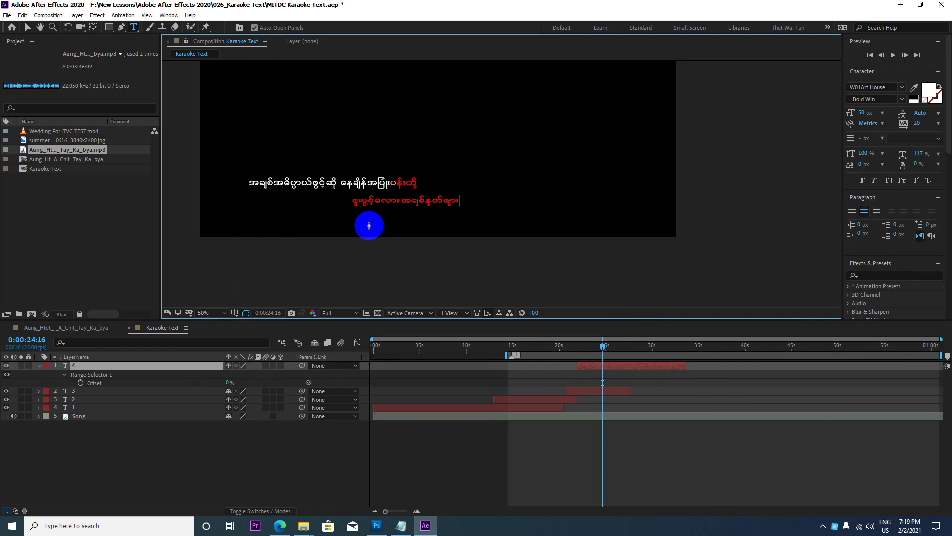
{"action": "mouse_move", "coordinate": [604, 345]}
{"action": "left_mouse_down"}
{"action": "mouse_move", "coordinate": [590, 347]}
{"action": "mouse_move", "coordinate": [597, 355]}
{"action": "left_mouse_up"}
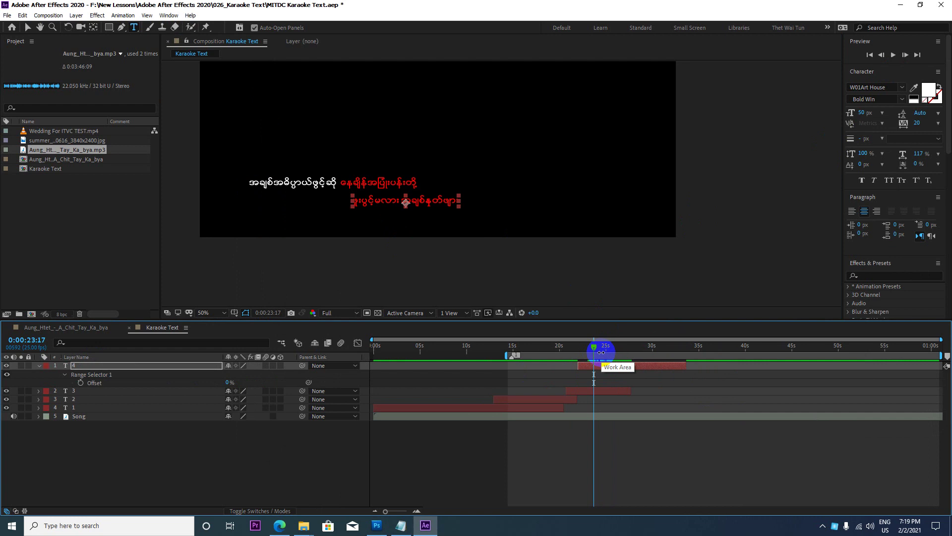
Keyframe layer 4's Offset at 25:16 and raise it to 45% at 26:17
{"action": "key", "text": "space"}
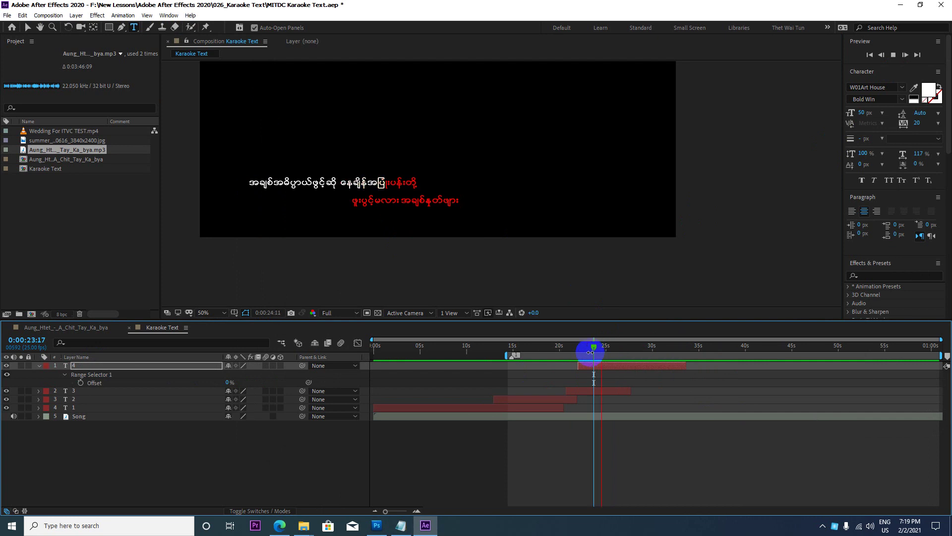
{"action": "key", "text": "space"}
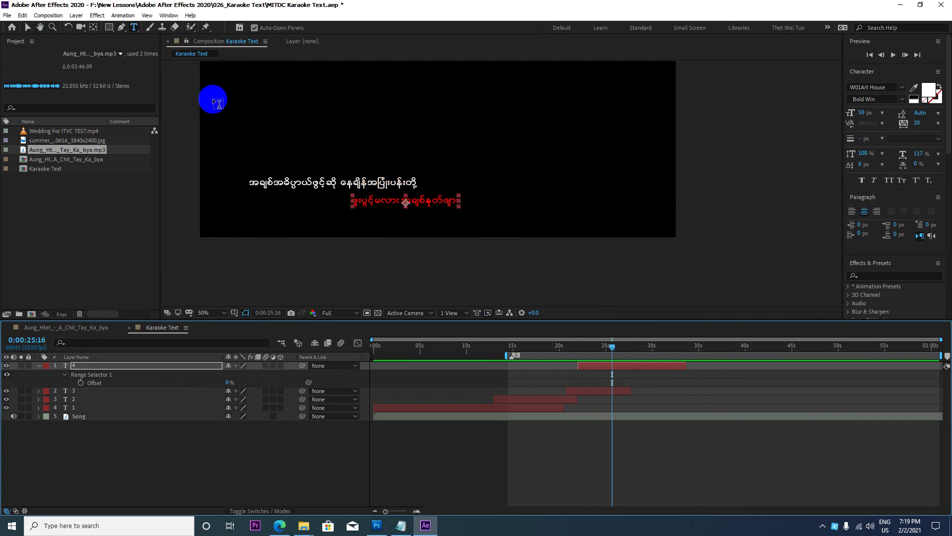
{"action": "left_click", "coordinate": [81, 383]}
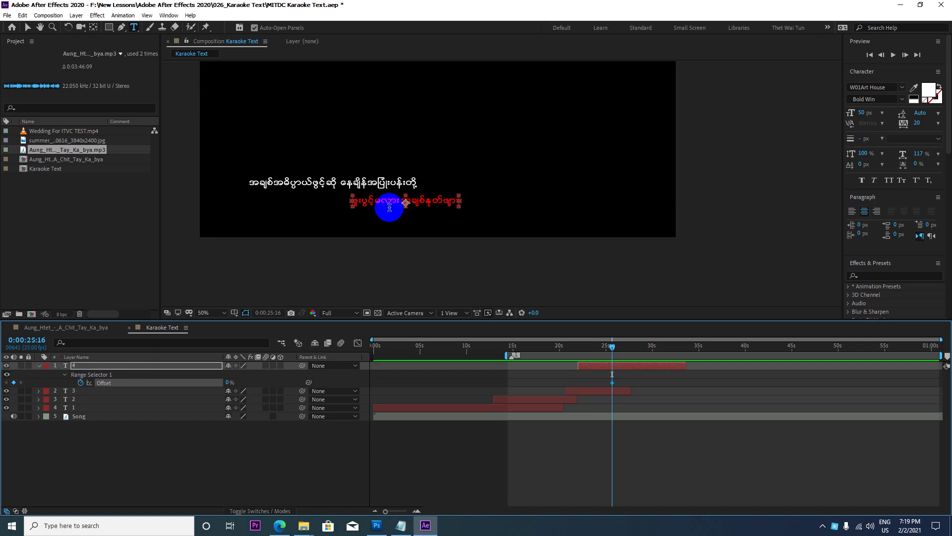
{"action": "key", "text": "space"}
{"action": "key", "text": "space"}
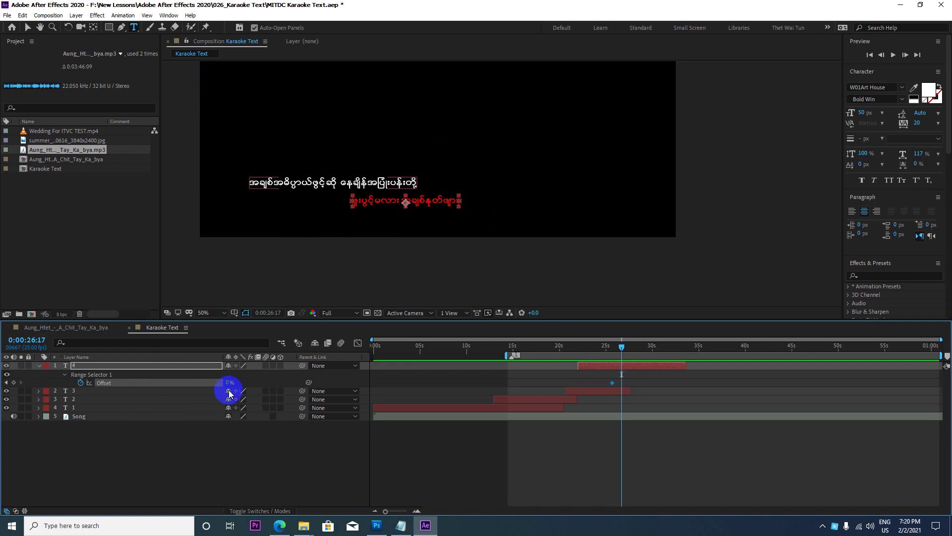
{"action": "left_click_drag", "start_coordinate": [227, 385], "coordinate": [243, 378]}
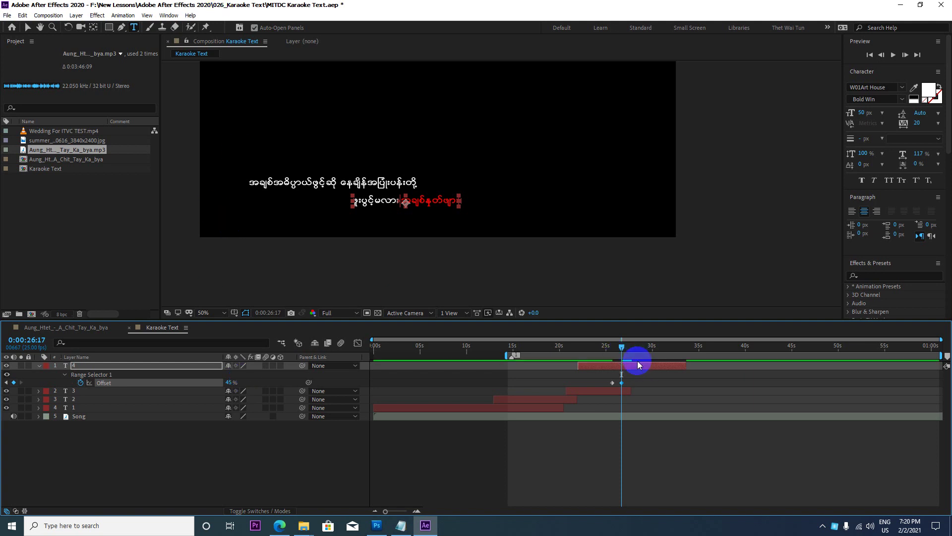
{"action": "key", "text": "space"}
{"action": "key", "text": "space"}
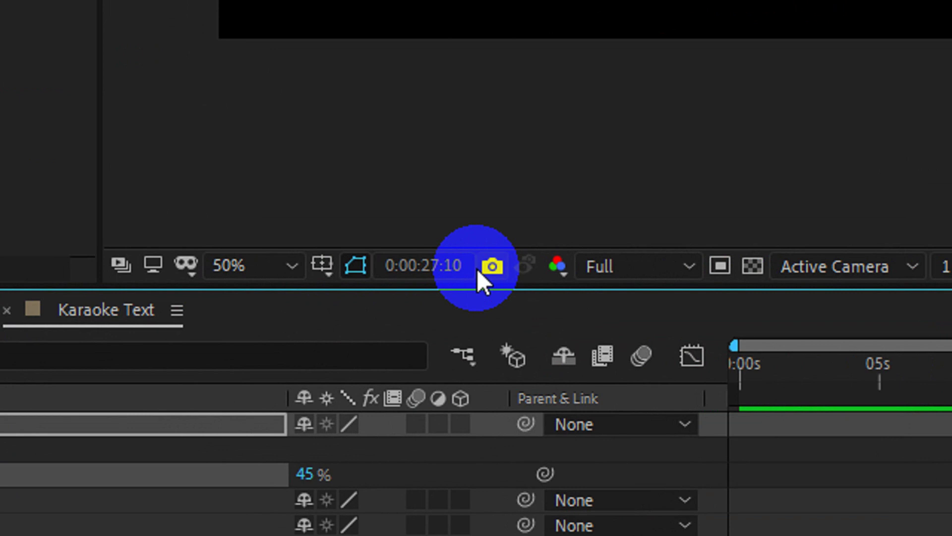
{"action": "key", "text": "Page_Up"}
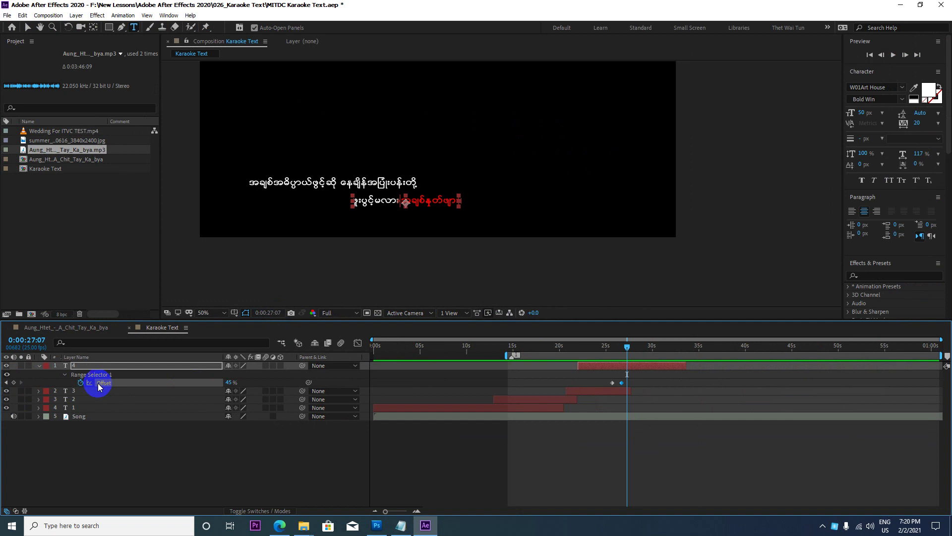
Keyframe layer 4's Offset to 100% at 28:08 and trim the layer's end to about 30 s
{"action": "left_click", "coordinate": [15, 385]}
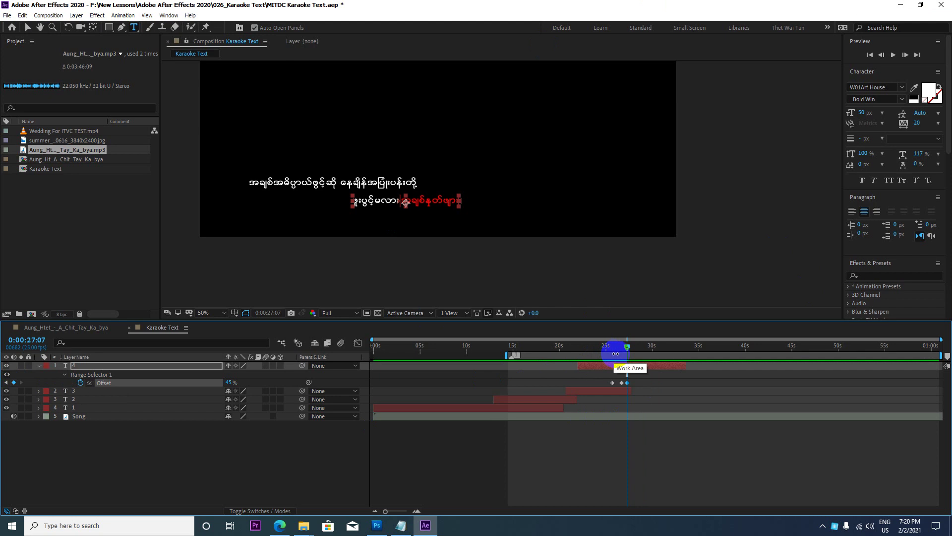
{"action": "key", "text": "space"}
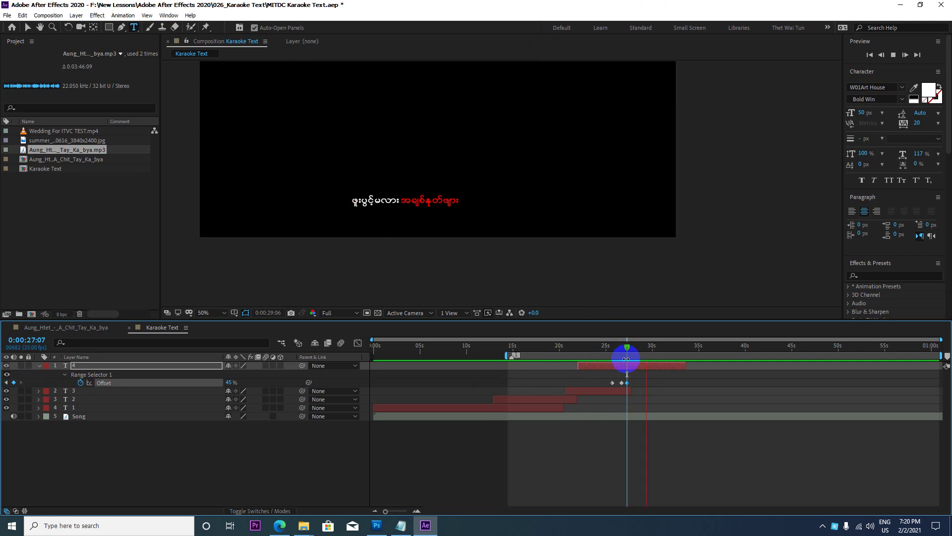
{"action": "key", "text": "space"}
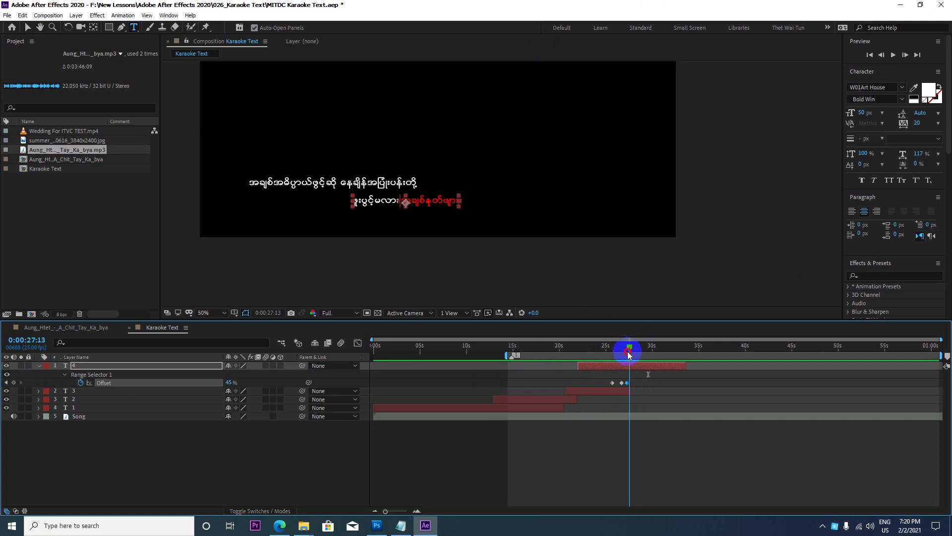
{"action": "left_click_drag", "start_coordinate": [650, 348], "coordinate": [613, 347]}
{"action": "key", "text": "space"}
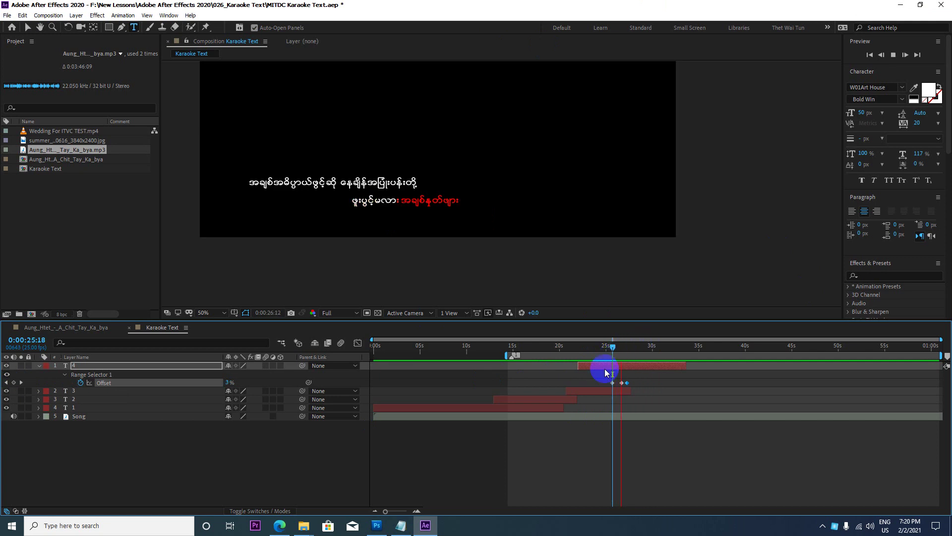
{"action": "key", "text": "space"}
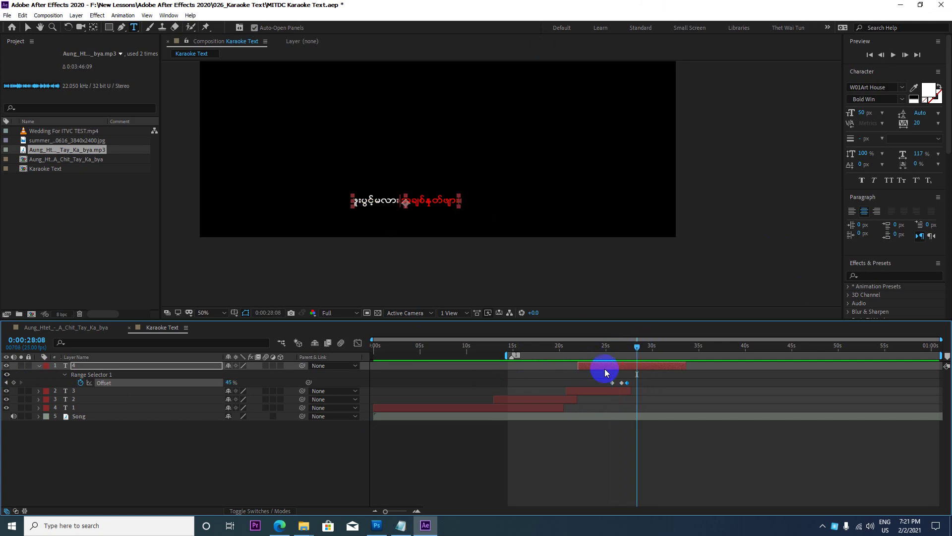
{"action": "left_click", "coordinate": [225, 381]}
{"action": "type", "text": "100"}
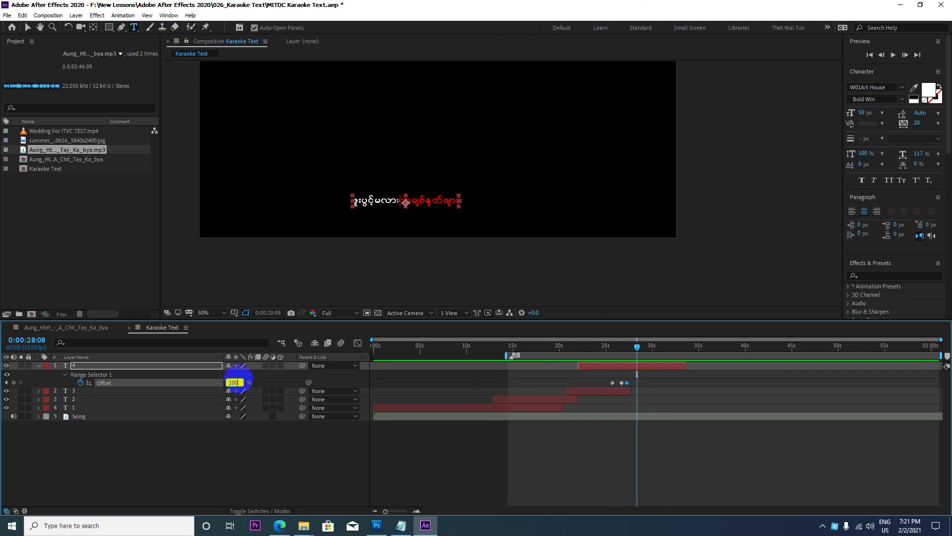
{"action": "key", "text": "Return"}
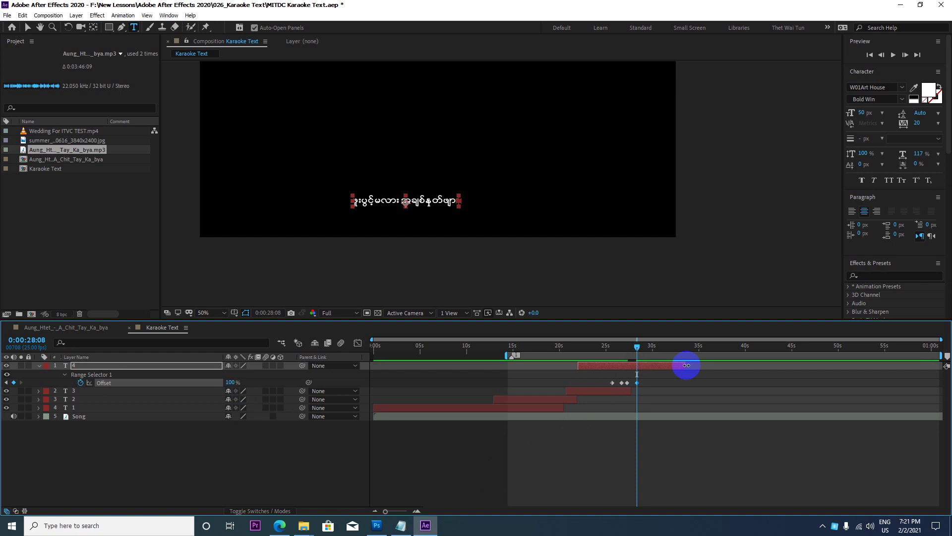
{"action": "left_click_drag", "start_coordinate": [686, 365], "coordinate": [650, 366]}
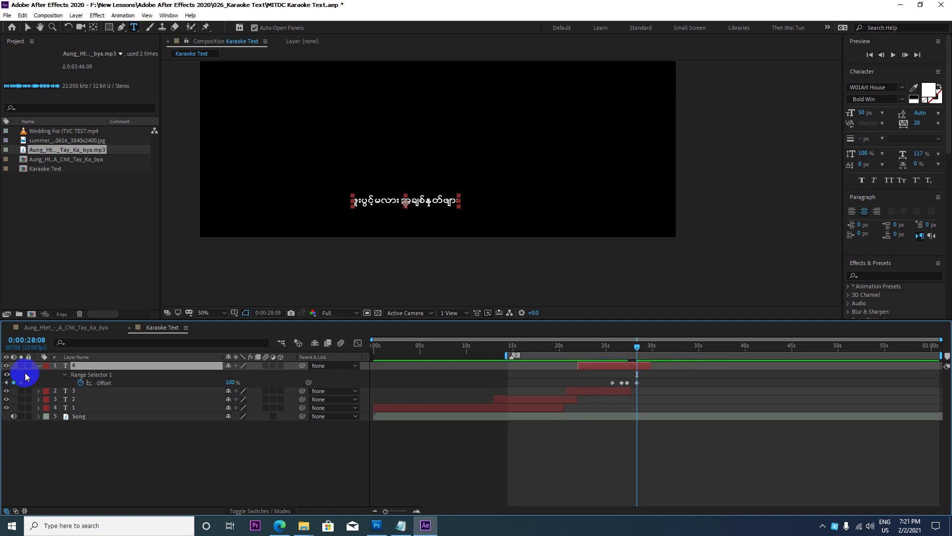
{"action": "left_click", "coordinate": [39, 366]}
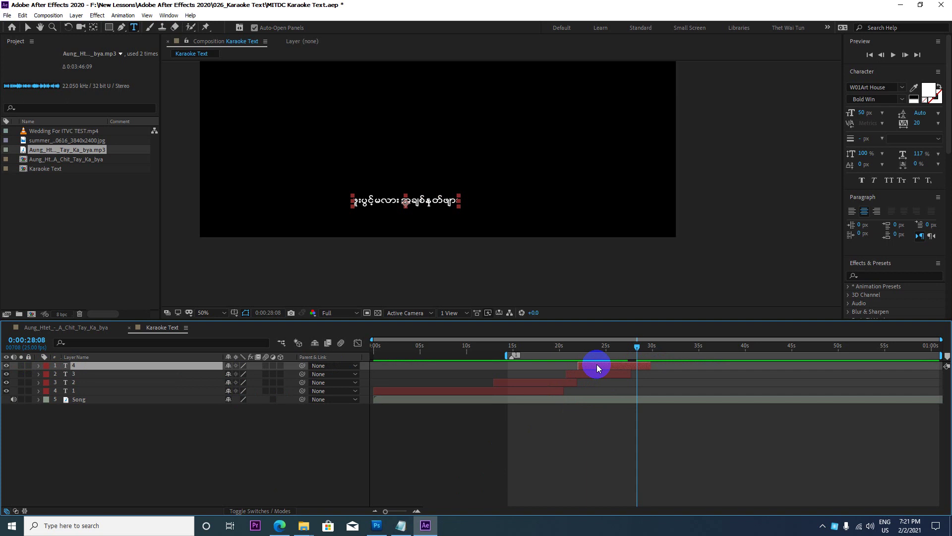
End layer 4 at the playhead, then add a duplicate of layer 3 as top layer 5, starting at about 28:08
{"action": "key", "text": "alt+bracketright"}
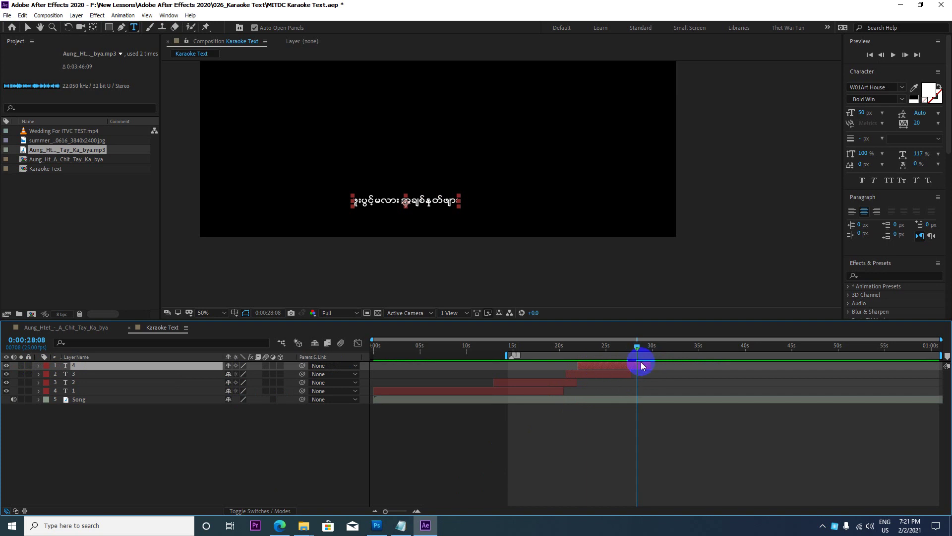
{"action": "left_click", "coordinate": [621, 375]}
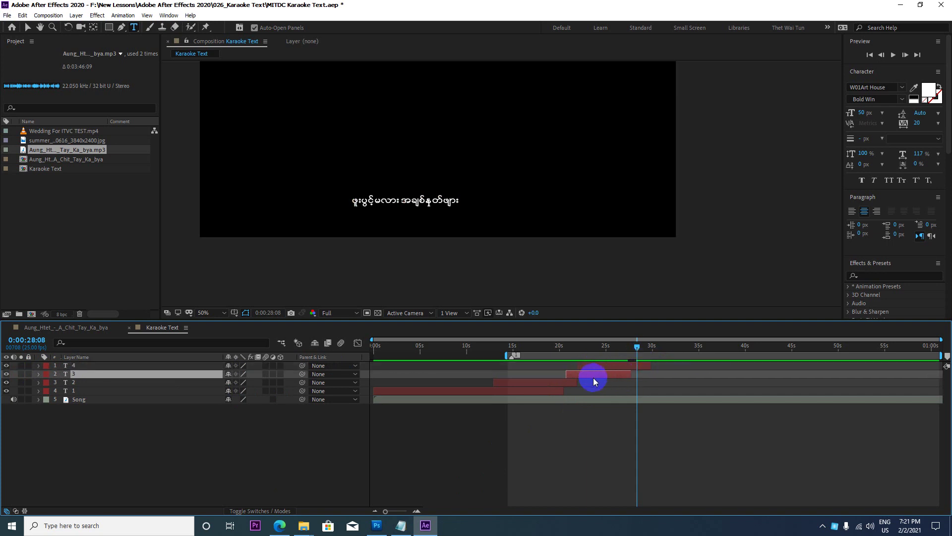
{"action": "key", "text": "ctrl+d"}
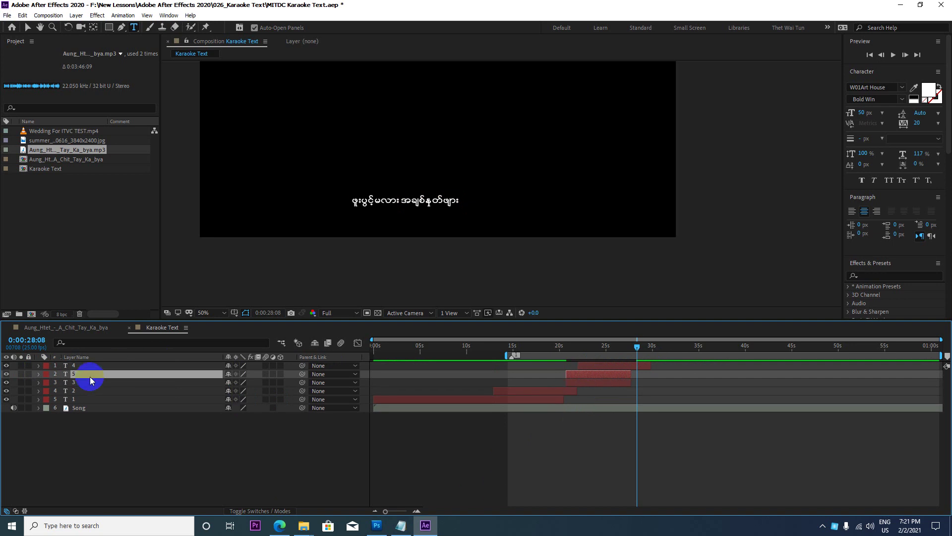
{"action": "left_click_drag", "start_coordinate": [83, 377], "coordinate": [90, 367]}
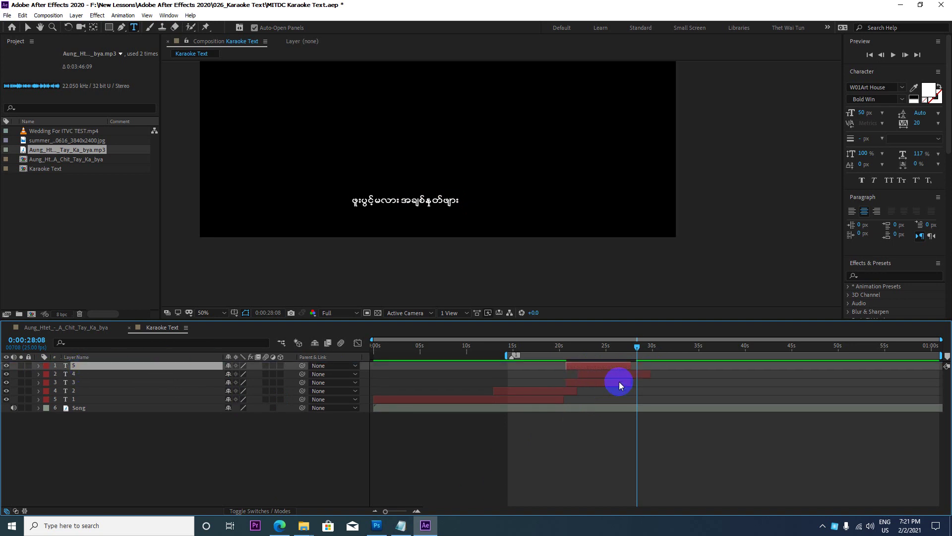
{"action": "key", "text": "bracketleft"}
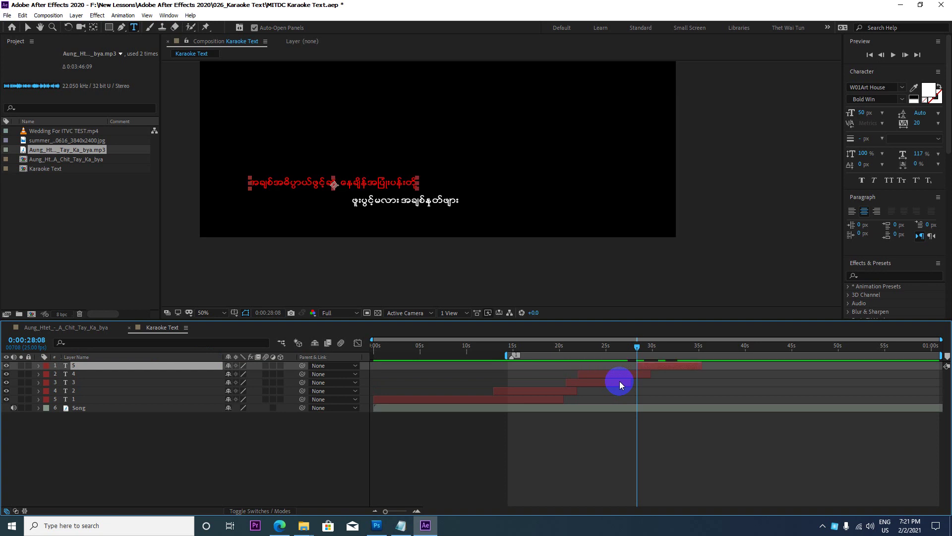
{"action": "left_click_drag", "start_coordinate": [650, 365], "coordinate": [645, 347]}
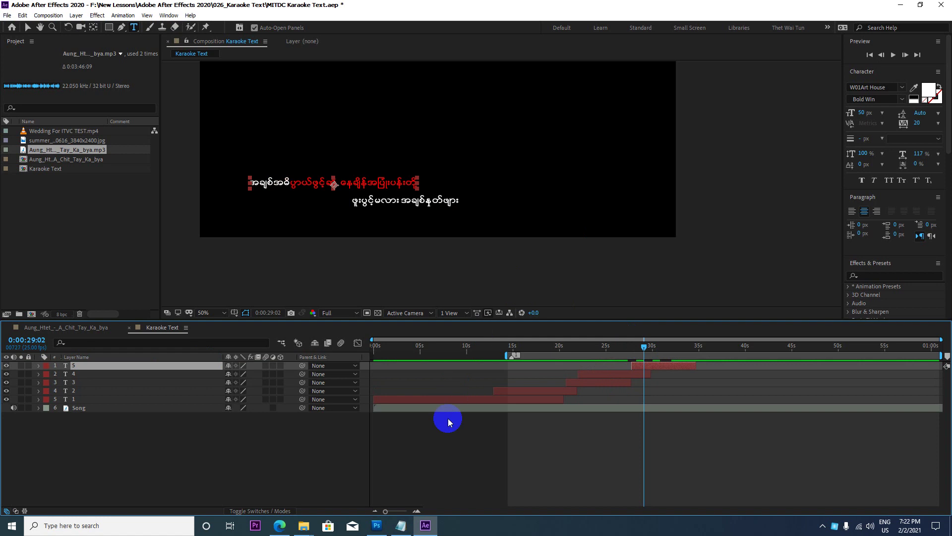
{"action": "mouse_move", "coordinate": [646, 347]}
{"action": "left_mouse_down"}
{"action": "mouse_move", "coordinate": [516, 352]}
{"action": "mouse_move", "coordinate": [545, 350]}
{"action": "left_mouse_up"}
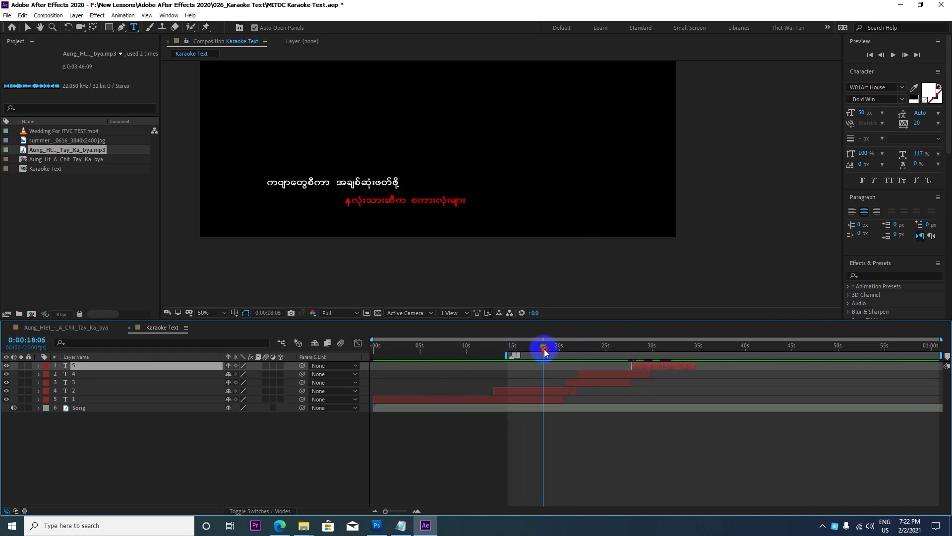
{"action": "left_click", "coordinate": [80, 400]}
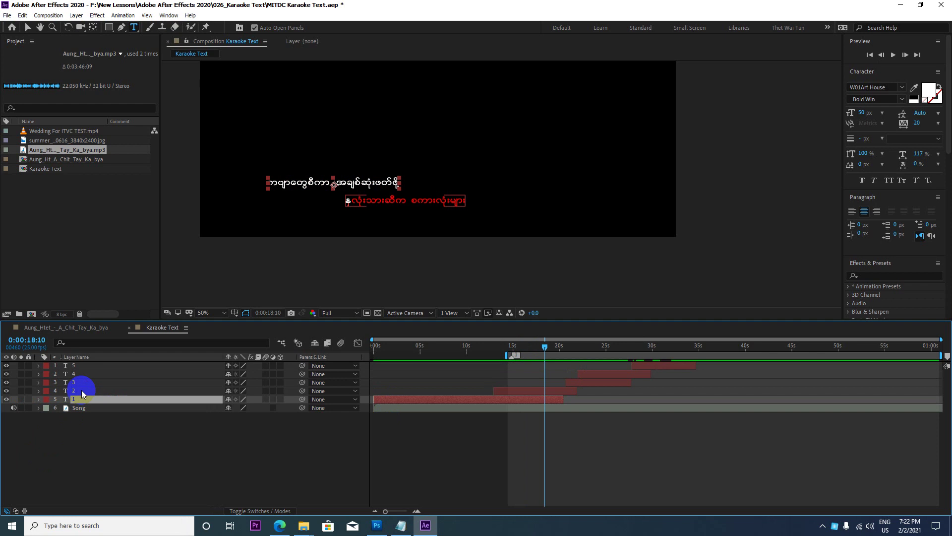
{"action": "left_click", "coordinate": [80, 391]}
{"action": "left_click", "coordinate": [80, 383]}
{"action": "left_click", "coordinate": [81, 374]}
{"action": "left_click", "coordinate": [80, 367]}
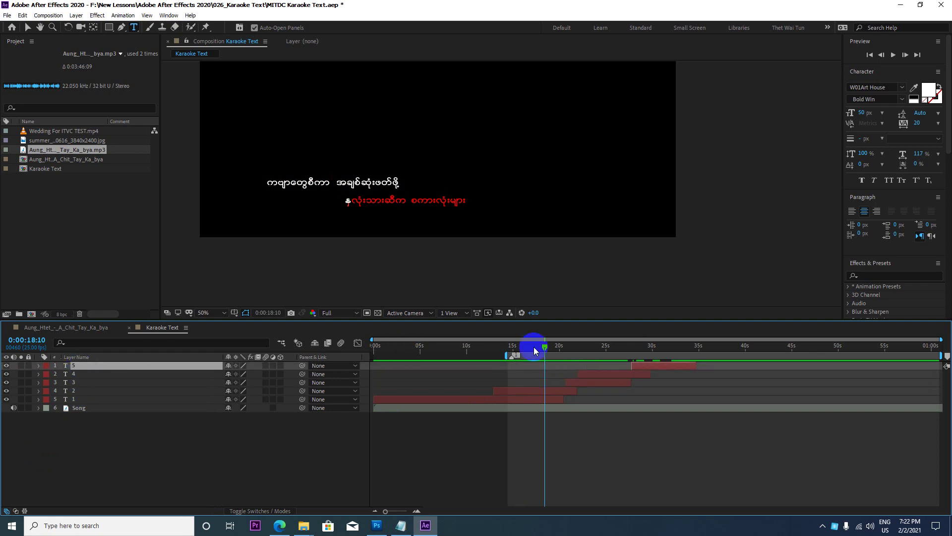
{"action": "mouse_move", "coordinate": [535, 347]}
{"action": "left_mouse_down"}
{"action": "mouse_move", "coordinate": [568, 343]}
{"action": "mouse_move", "coordinate": [519, 350]}
{"action": "mouse_move", "coordinate": [644, 349]}
{"action": "left_mouse_up"}
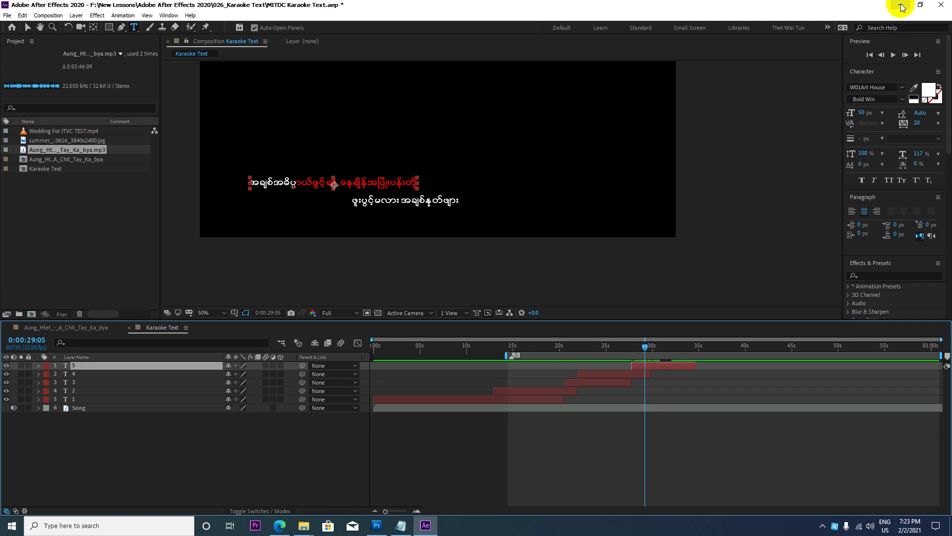
{"action": "left_click", "coordinate": [59, 229]}
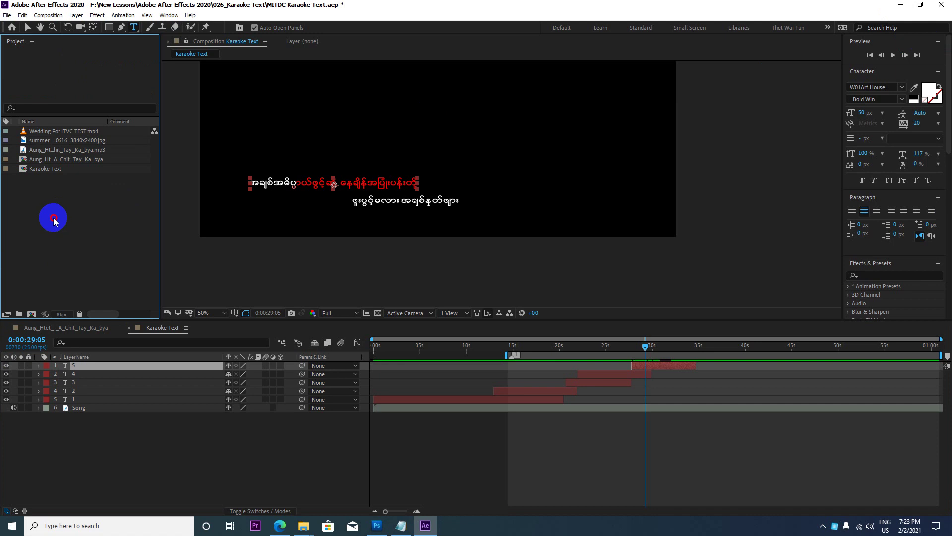
Browse the import window to F:\New Lessons\Adobe After Effects 2020\026_Karaoke Text\Karaoke
{"action": "double_click", "coordinate": [52, 218]}
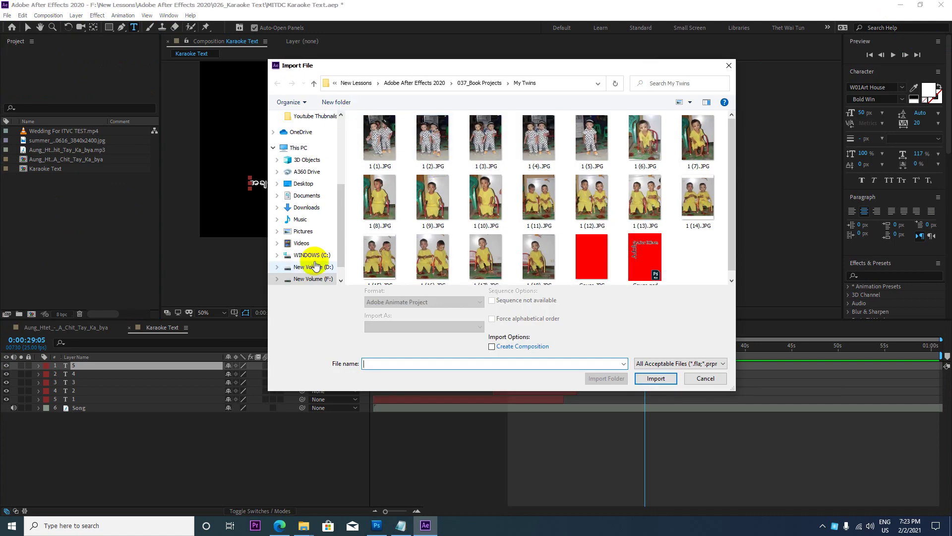
{"action": "left_click", "coordinate": [316, 278]}
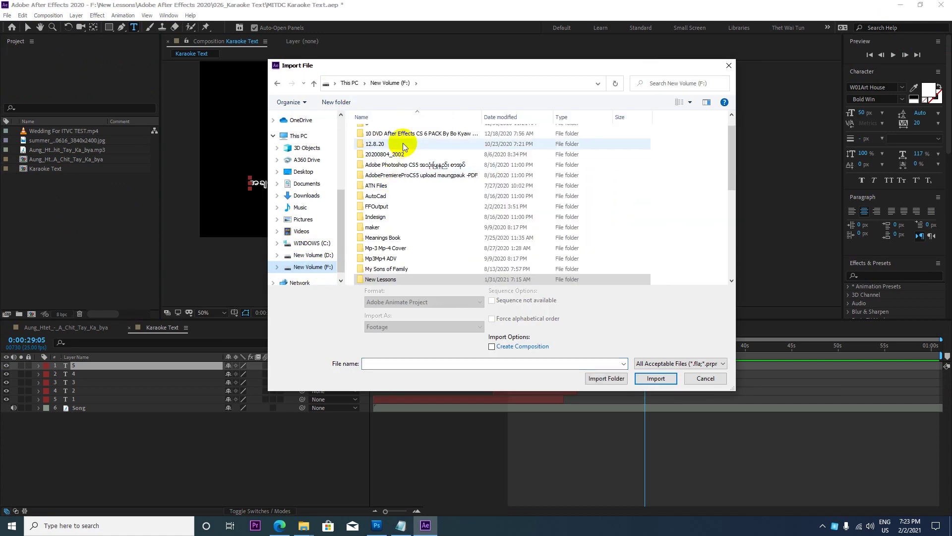
{"action": "scroll", "coordinate": [385, 216], "scroll_direction": "down", "scroll_amount": 2}
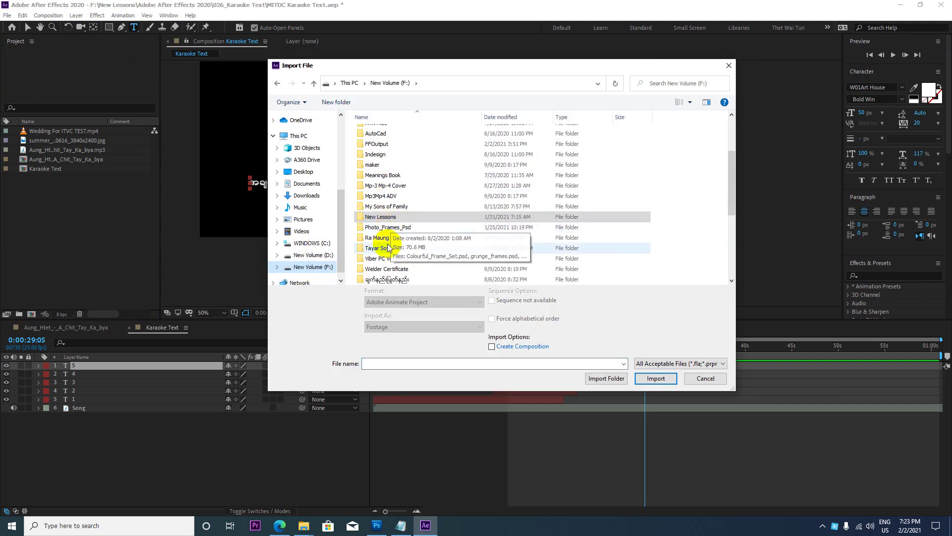
{"action": "double_click", "coordinate": [392, 218]}
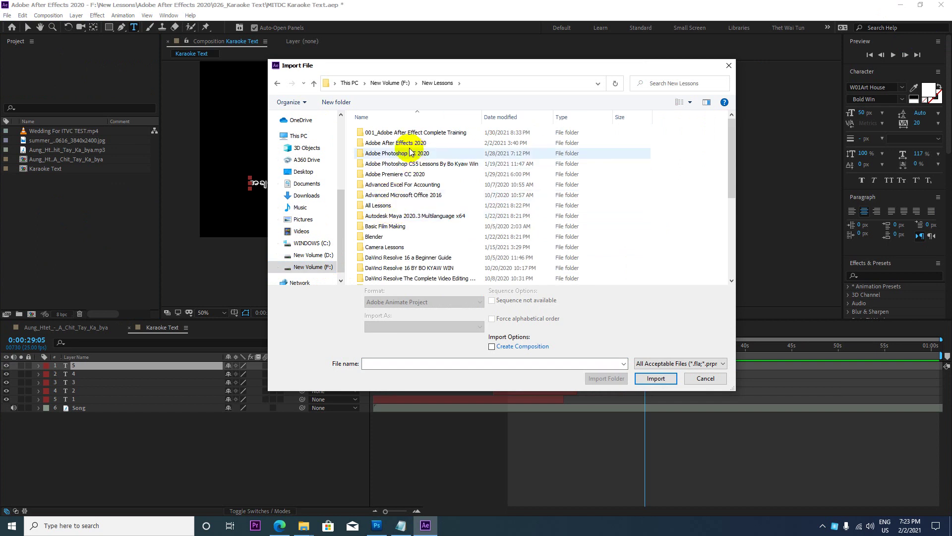
{"action": "double_click", "coordinate": [395, 143]}
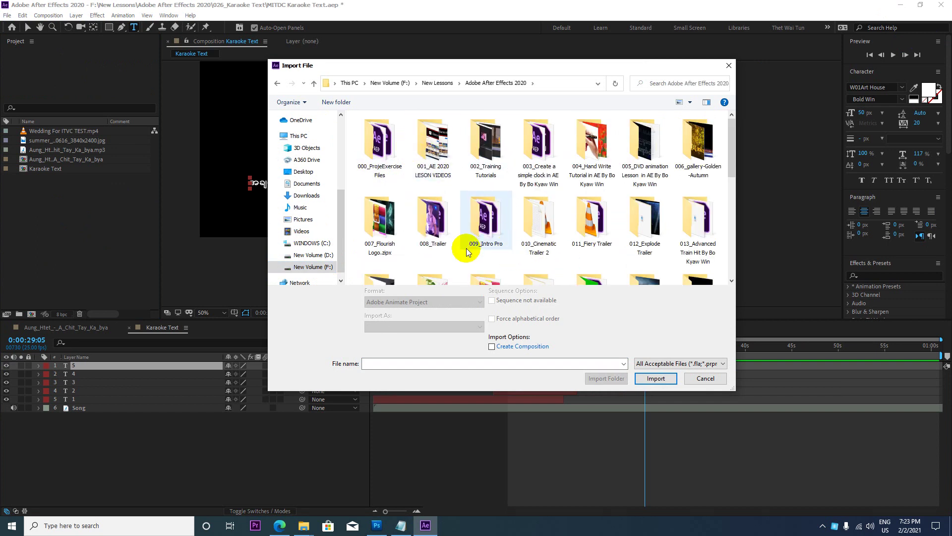
{"action": "scroll", "coordinate": [496, 228], "scroll_direction": "down", "scroll_amount": 1}
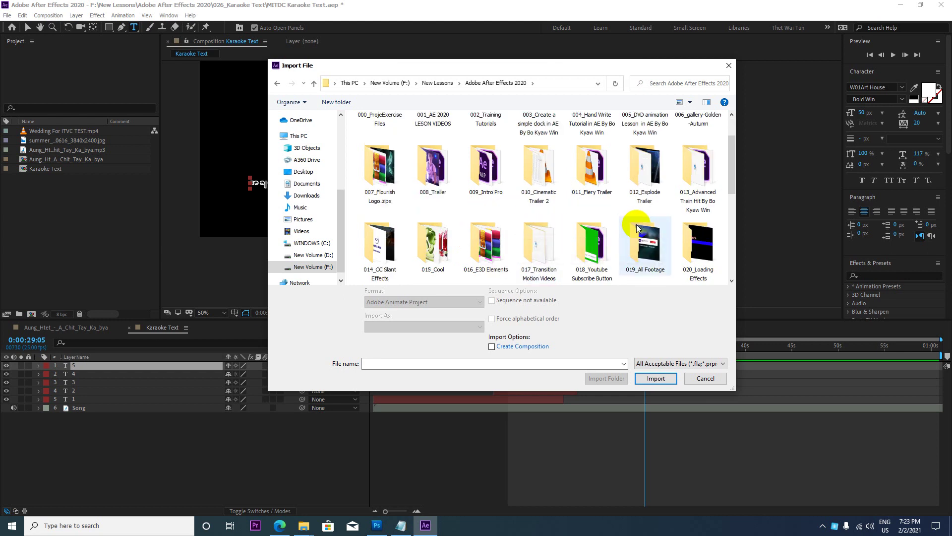
{"action": "scroll", "coordinate": [609, 237], "scroll_direction": "down", "scroll_amount": 1}
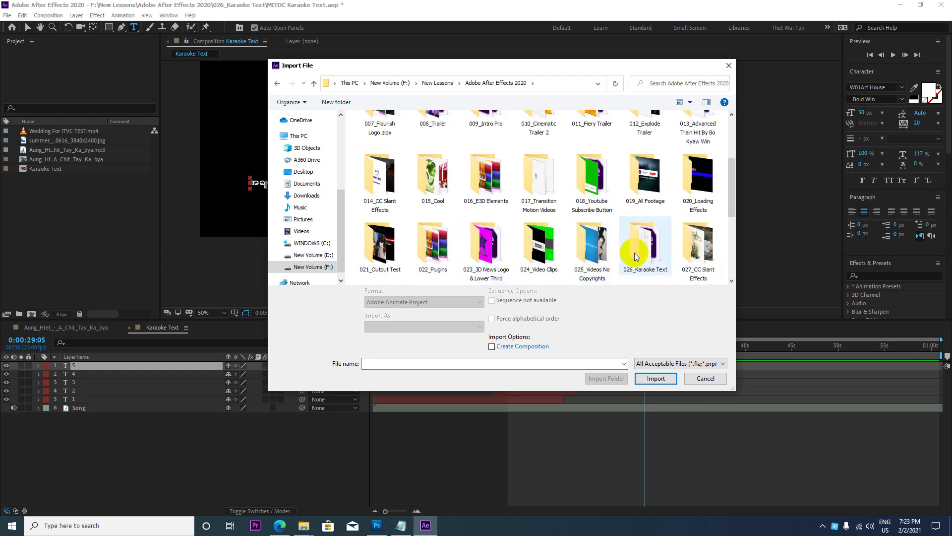
{"action": "double_click", "coordinate": [652, 244]}
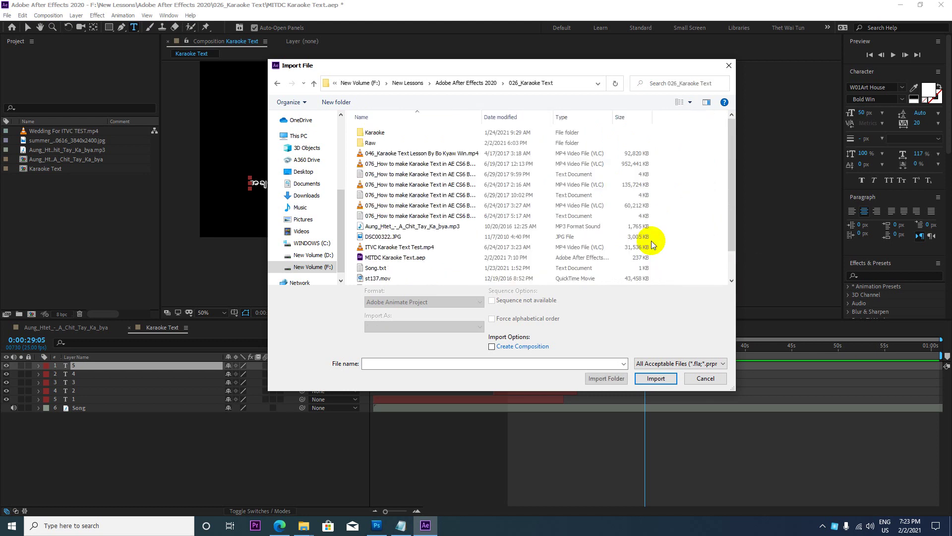
{"action": "left_click", "coordinate": [397, 134]}
{"action": "double_click", "coordinate": [398, 134]}
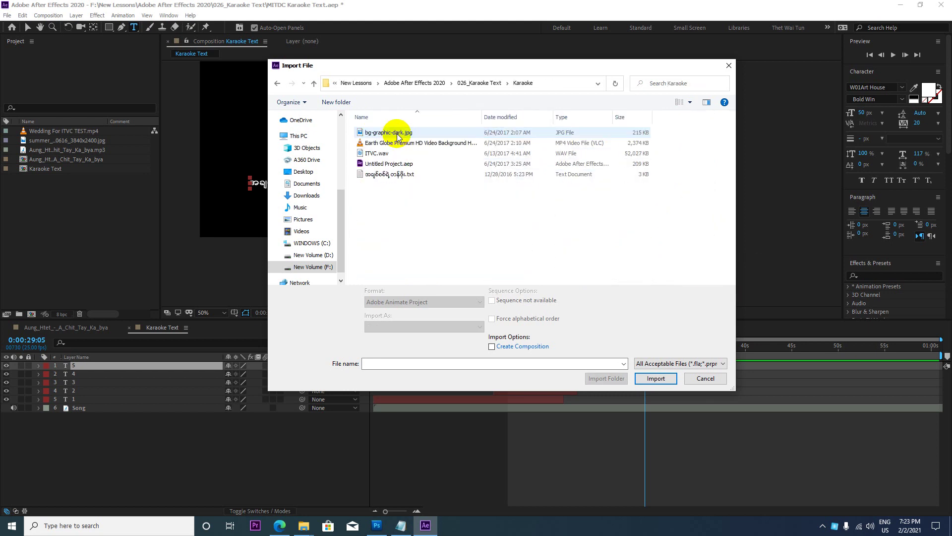
Import Earth Globe Premium HD Video Background HD0577.mp4 and bg-graphic-dark.jpg together, viewed as large thumbnails
{"action": "left_click", "coordinate": [690, 102]}
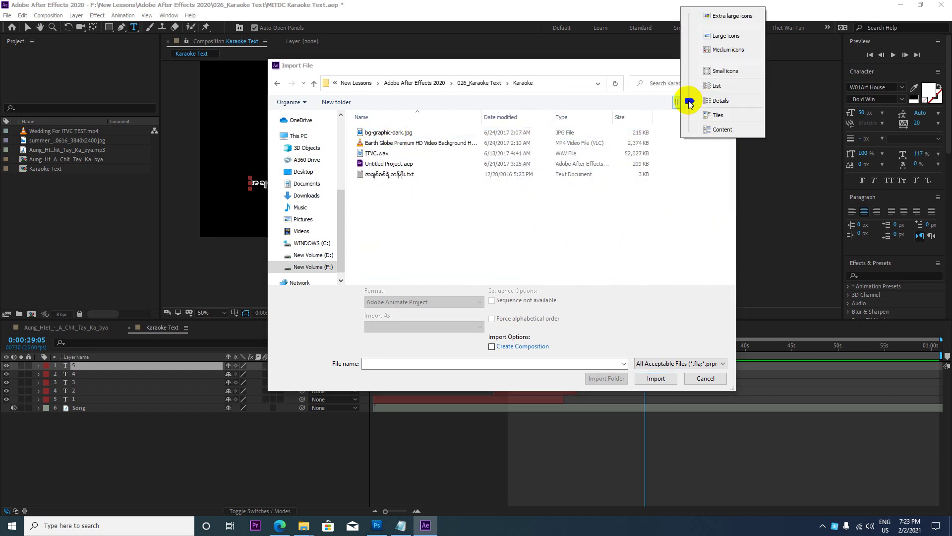
{"action": "left_click", "coordinate": [709, 36]}
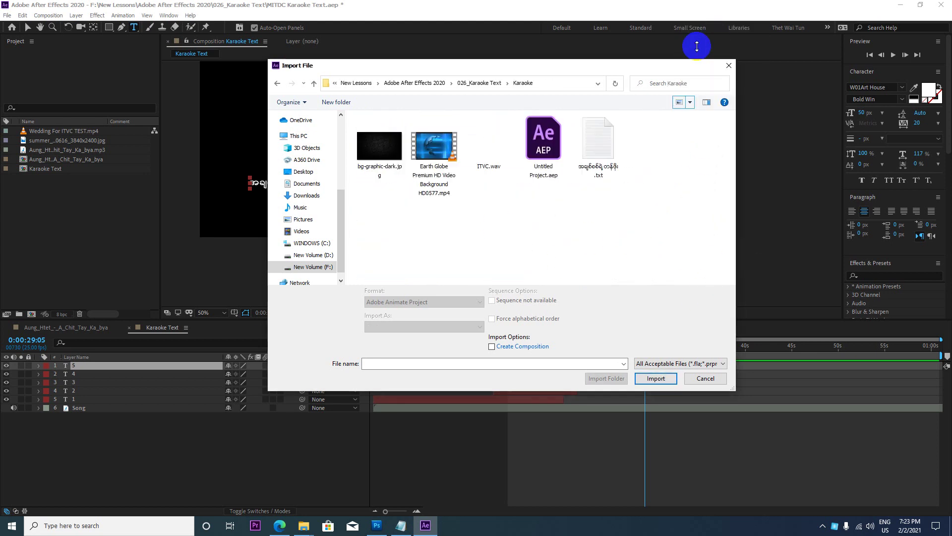
{"action": "left_click", "coordinate": [429, 155]}
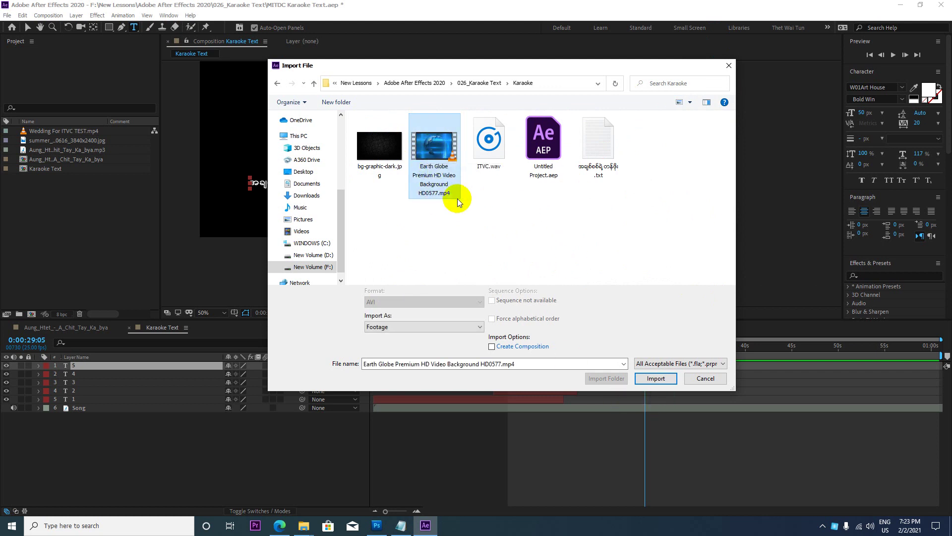
{"action": "left_click", "coordinate": [380, 149], "text": "ctrl"}
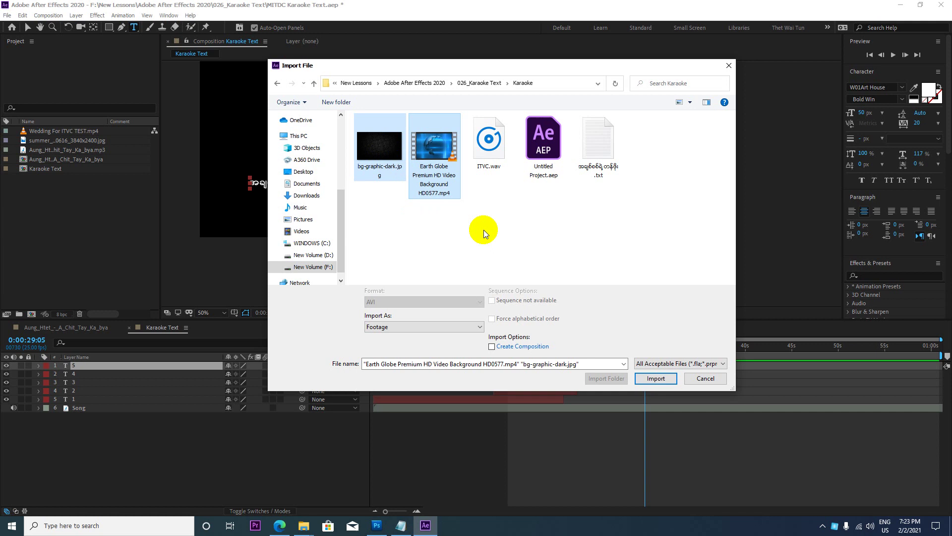
{"action": "left_click", "coordinate": [656, 378]}
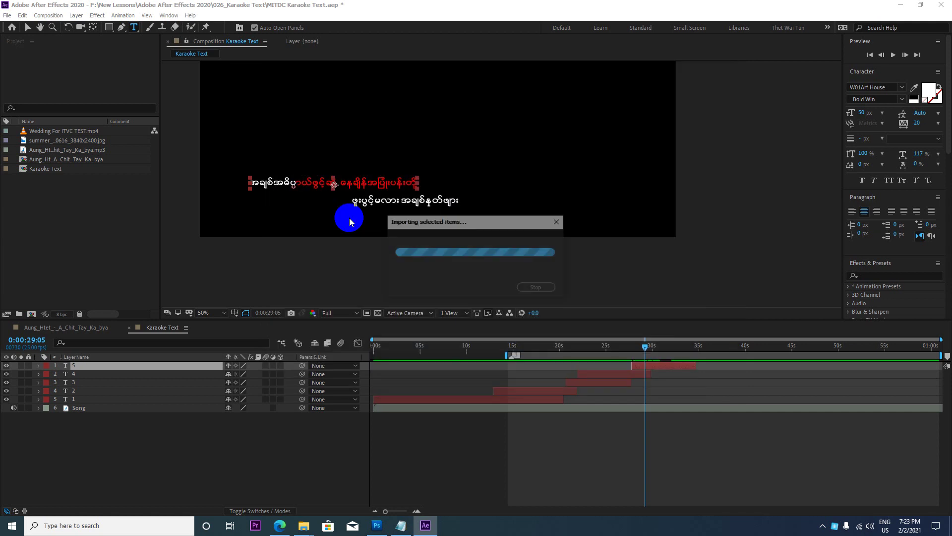
Place bg-graphic-dark.jpg as bottom layer 7 below Song, hide it, and select the Earth video
{"action": "left_click", "coordinate": [32, 219]}
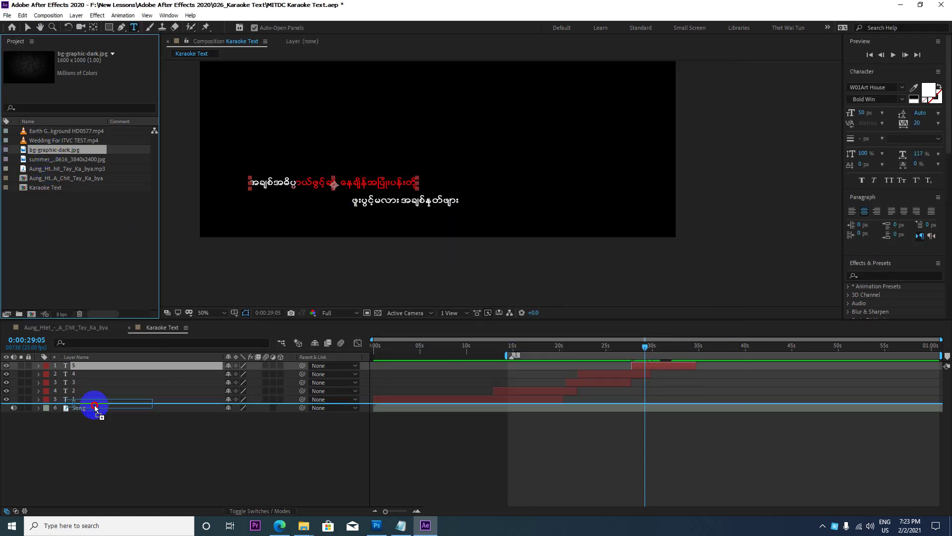
{"action": "left_click_drag", "start_coordinate": [49, 150], "coordinate": [78, 437]}
{"action": "scroll", "coordinate": [300, 211], "scroll_direction": "down", "scroll_amount": 2}
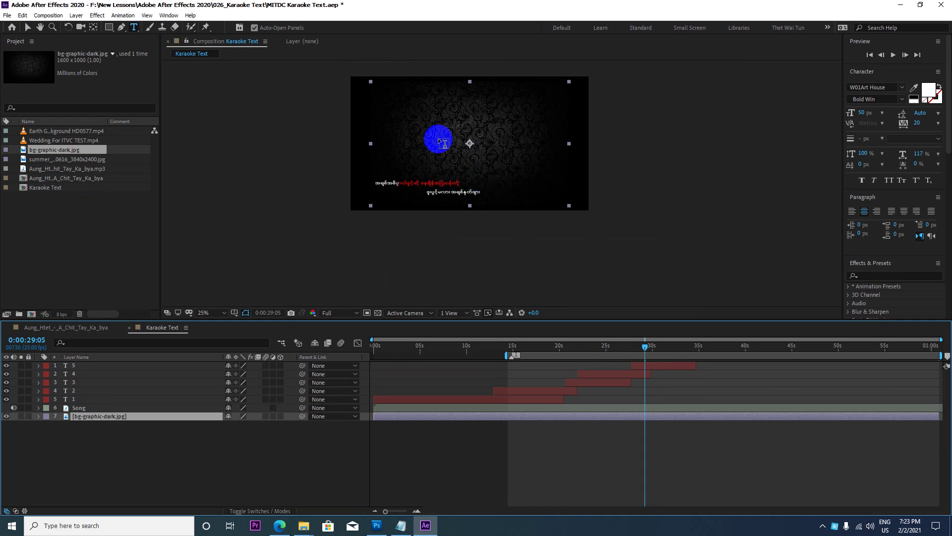
{"action": "scroll", "coordinate": [449, 182], "scroll_direction": "up", "scroll_amount": 2}
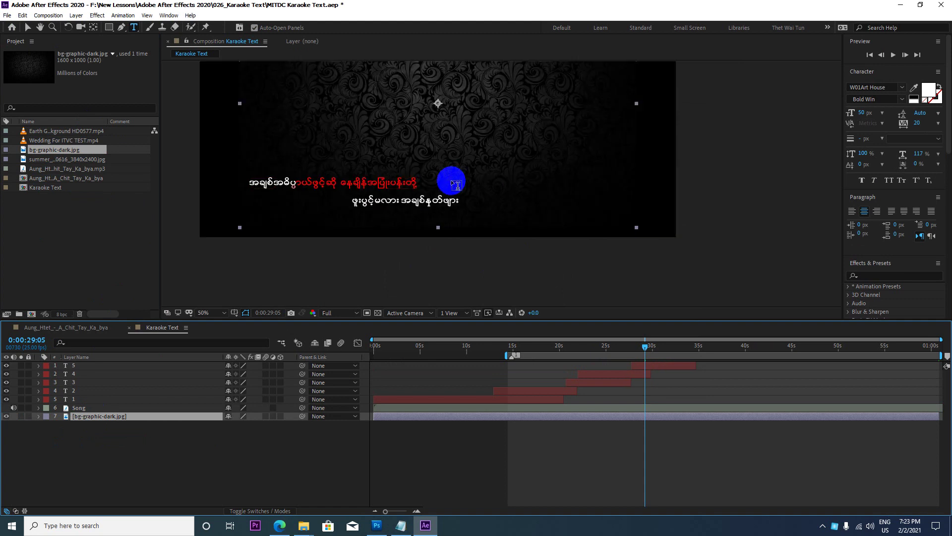
{"action": "scroll", "coordinate": [451, 181], "scroll_direction": "down", "scroll_amount": 2}
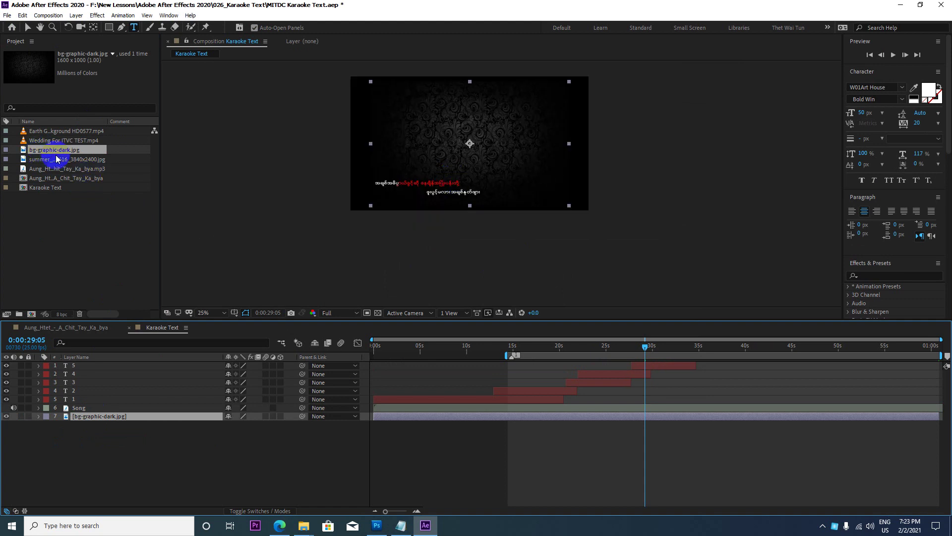
{"action": "left_click", "coordinate": [6, 417]}
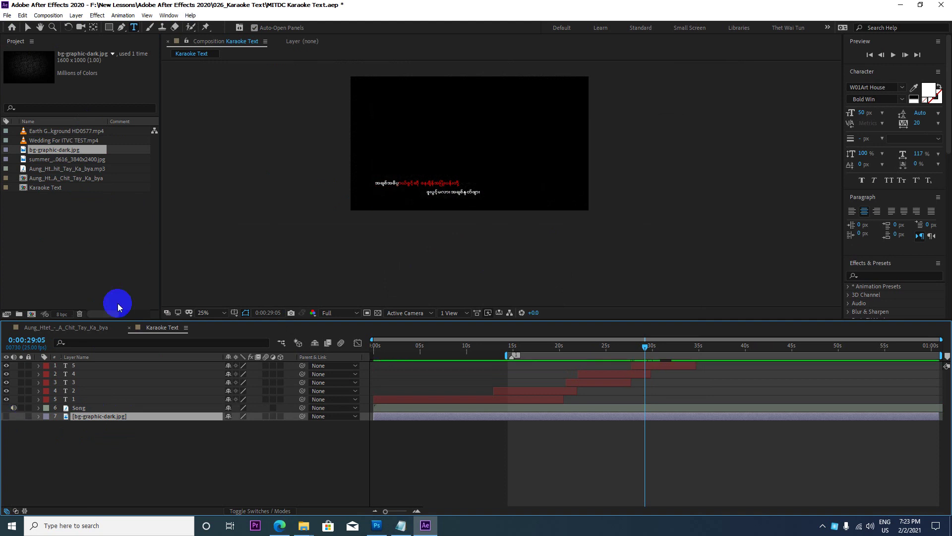
{"action": "left_click", "coordinate": [44, 131]}
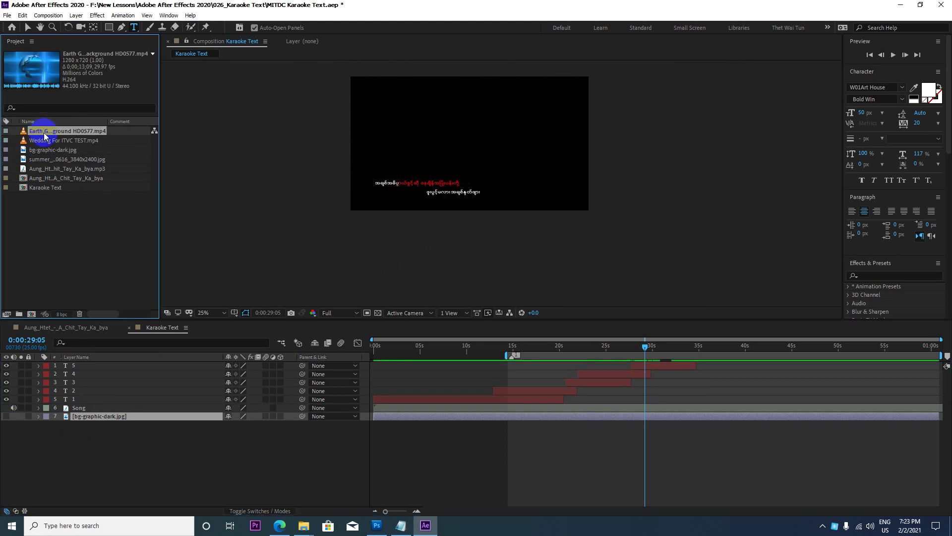
Add the Earth video as bottom layer 8, time-stretch it to 250%, and unhide the dark background image
{"action": "left_click_drag", "start_coordinate": [46, 133], "coordinate": [70, 447]}
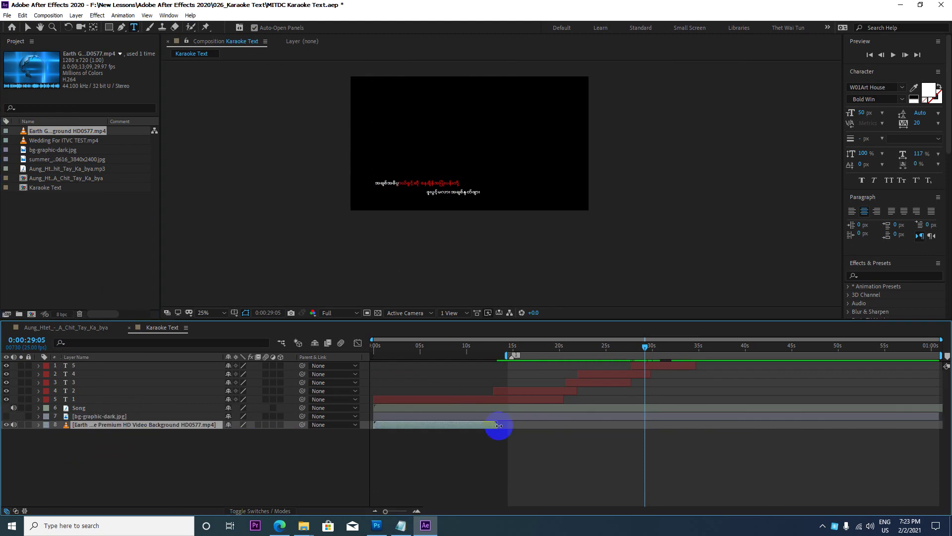
{"action": "right_click", "coordinate": [484, 429]}
{"action": "mouse_move", "coordinate": [566, 196]}
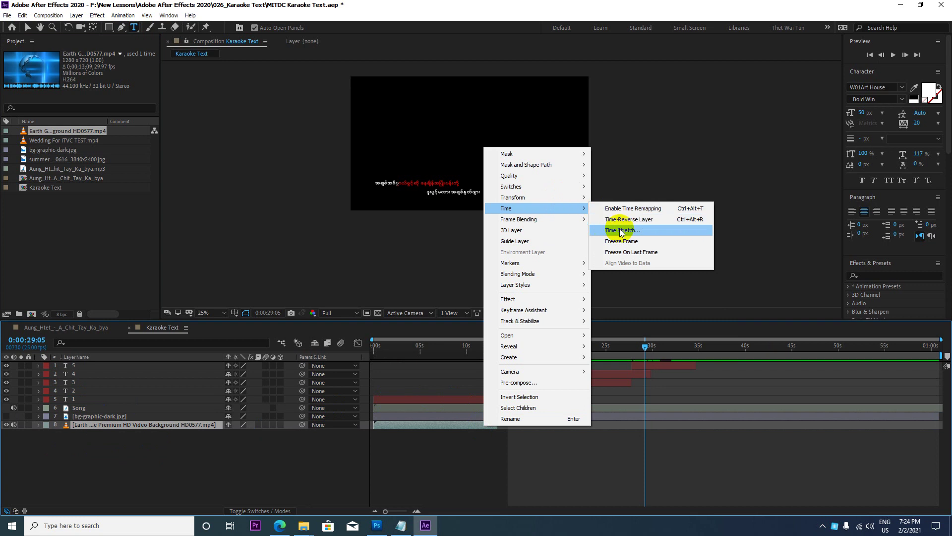
{"action": "left_click", "coordinate": [645, 230]}
{"action": "type", "text": "250"}
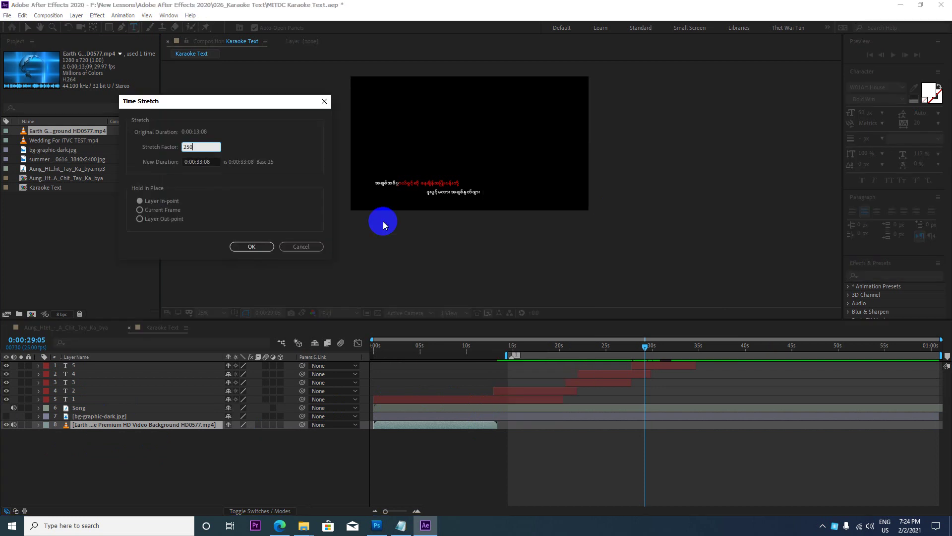
{"action": "key", "text": "Return"}
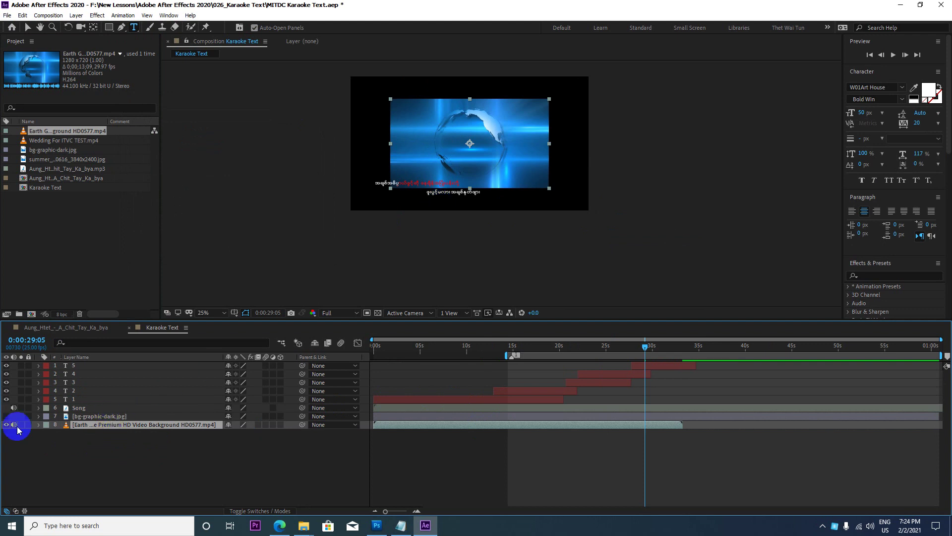
{"action": "left_click", "coordinate": [7, 416]}
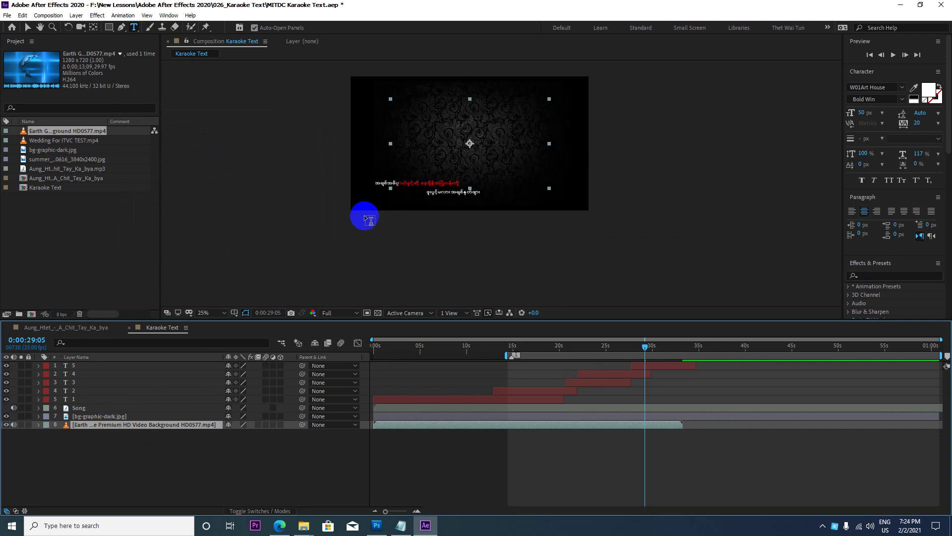
{"action": "left_click", "coordinate": [106, 417]}
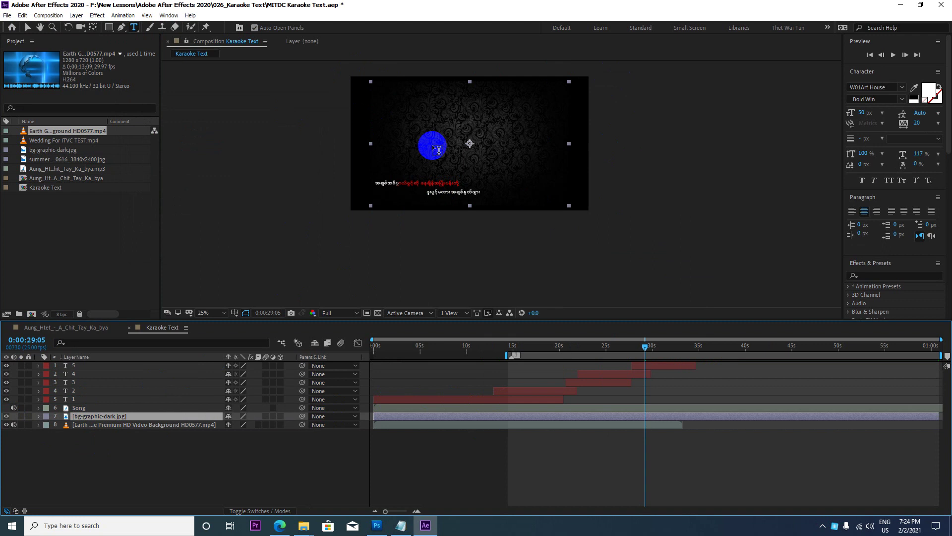
Apply Fit to Comp to background layers 7 and 8, then move the playhead back to 0:00:15:00
{"action": "left_click", "coordinate": [102, 425]}
{"action": "left_click", "coordinate": [110, 419], "text": "ctrl"}
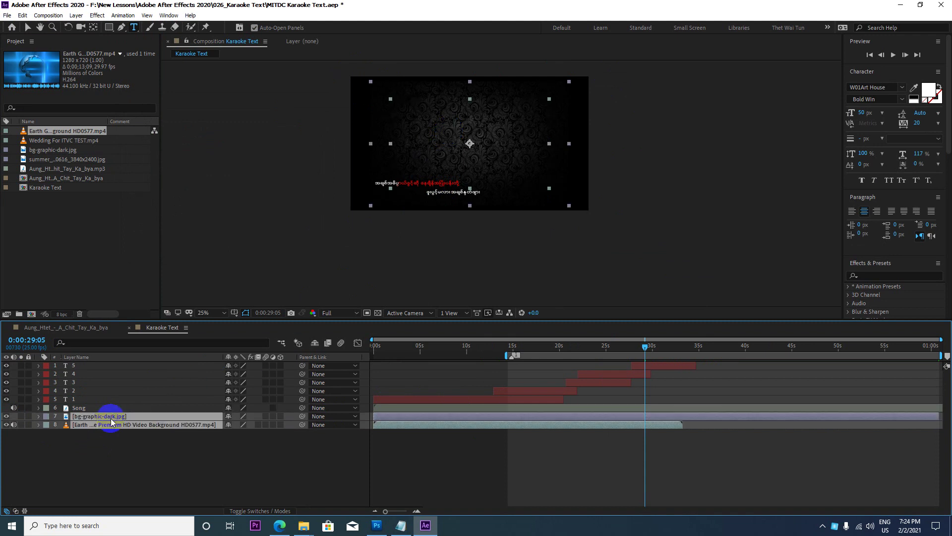
{"action": "right_click", "coordinate": [111, 422]}
{"action": "left_click", "coordinate": [181, 178]}
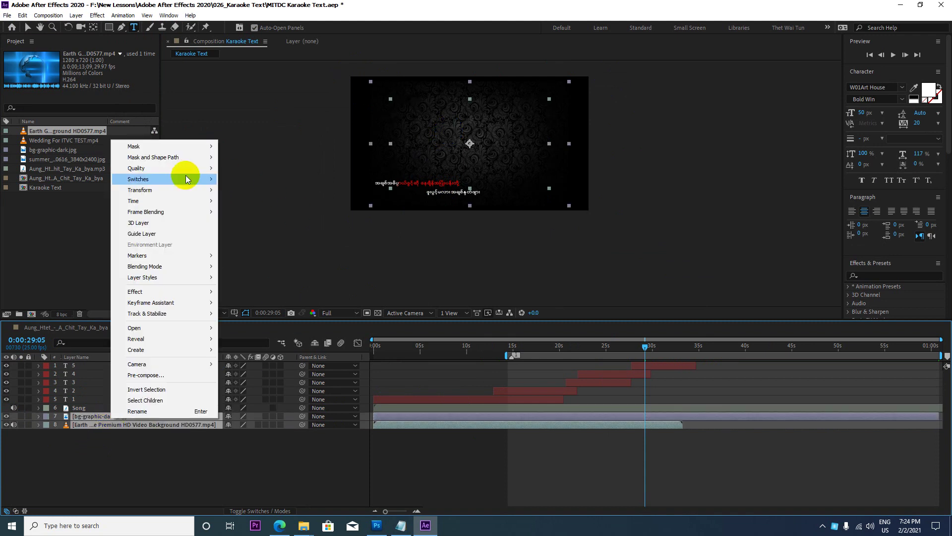
{"action": "mouse_move", "coordinate": [192, 192]}
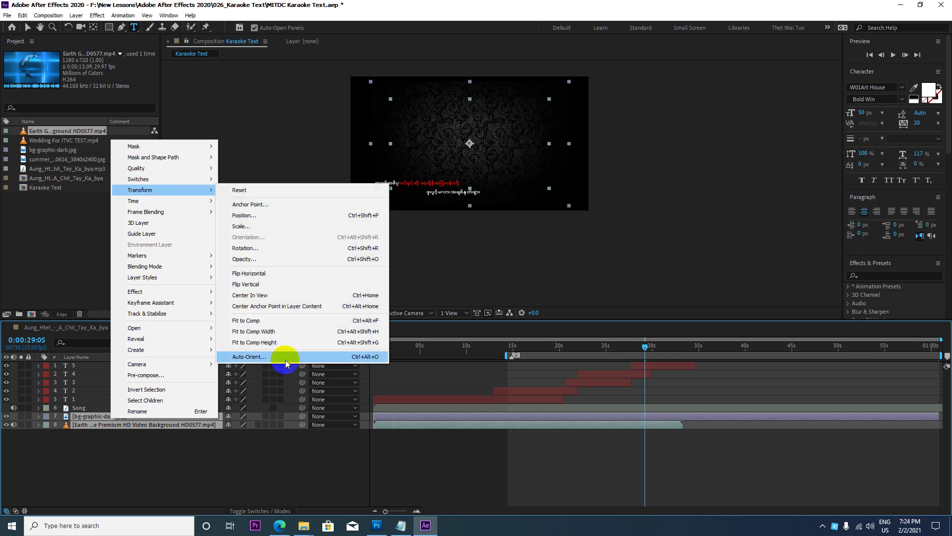
{"action": "left_click", "coordinate": [269, 322]}
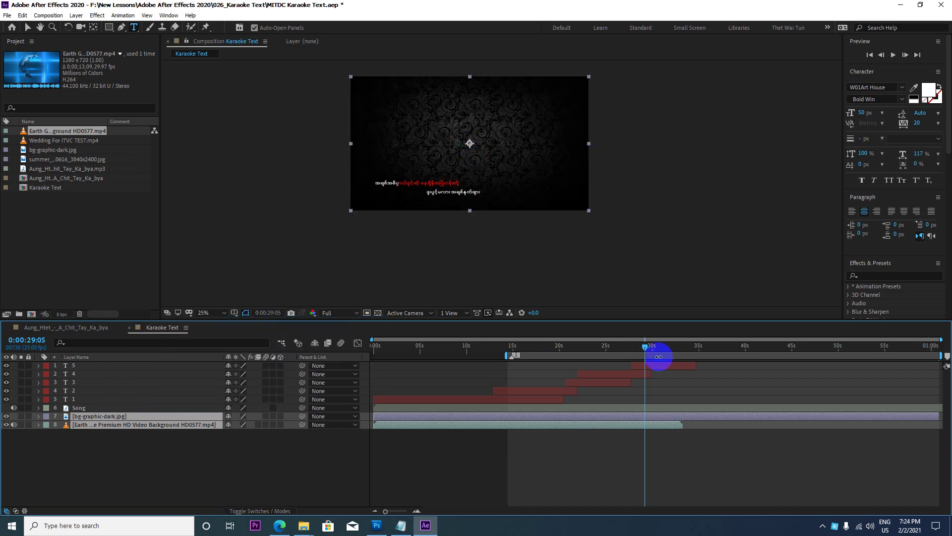
{"action": "left_click_drag", "start_coordinate": [647, 347], "coordinate": [514, 361]}
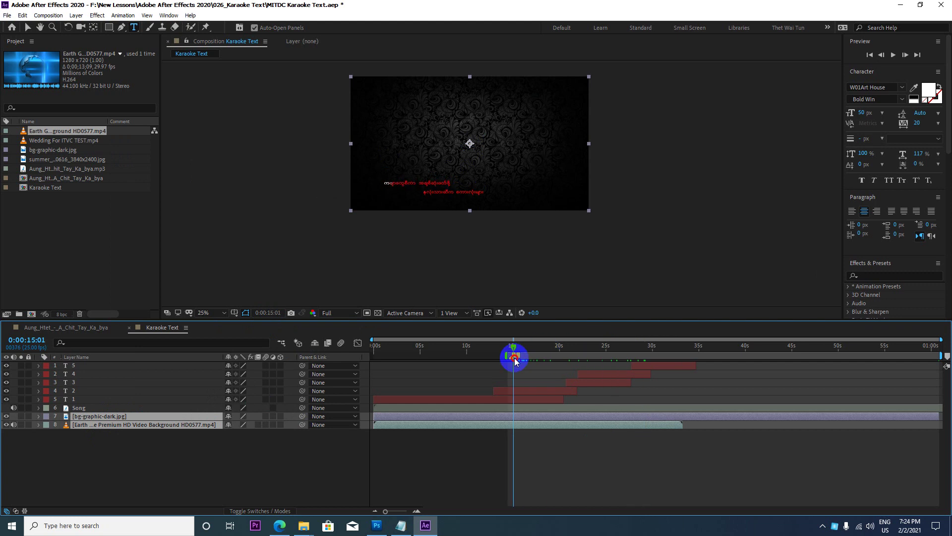
Set the viewer to Fit up to 100% and play an enlarged preview of the karaoke wipe
{"action": "left_click", "coordinate": [208, 313]}
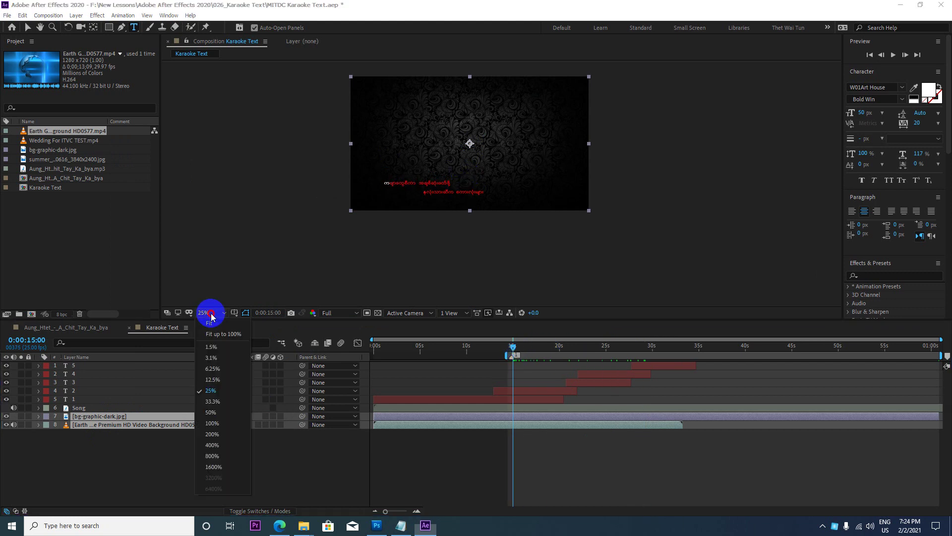
{"action": "left_click", "coordinate": [221, 335]}
{"action": "key", "text": "grave"}
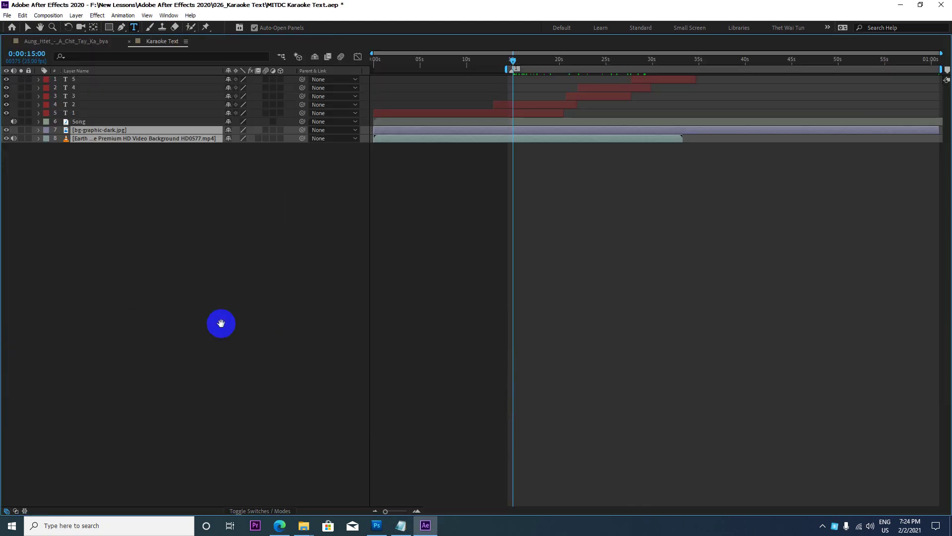
{"action": "key", "text": "grave"}
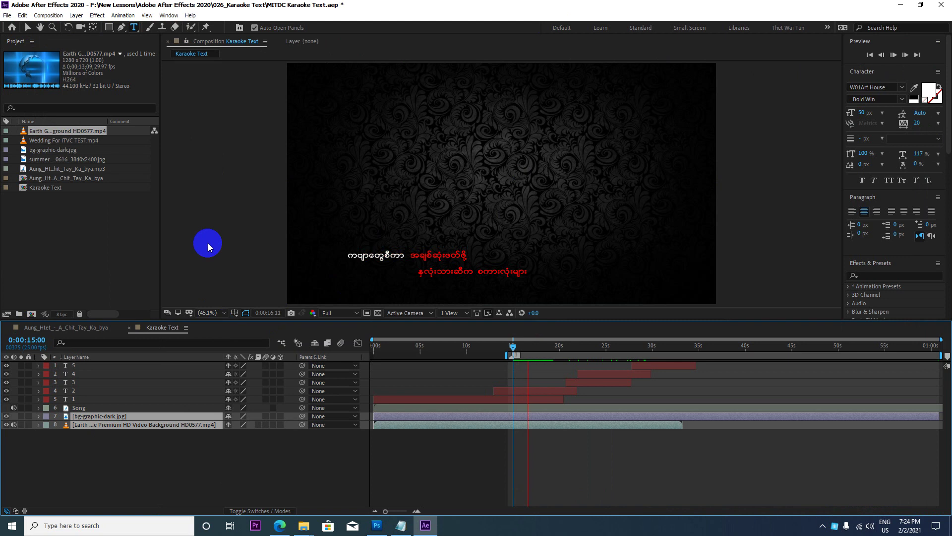
{"action": "left_click", "coordinate": [27, 28]}
{"action": "left_click", "coordinate": [190, 237]}
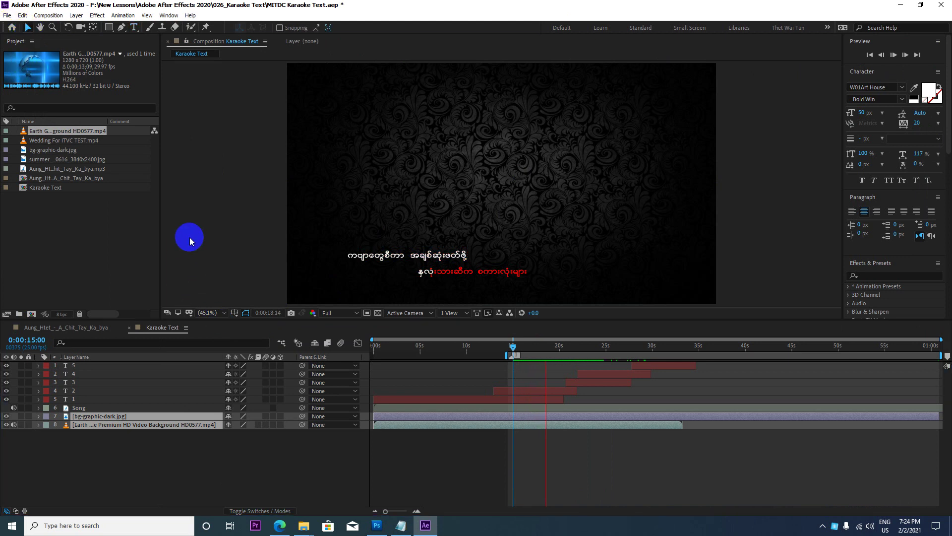
{"action": "key", "text": "space"}
{"action": "key", "text": "grave"}
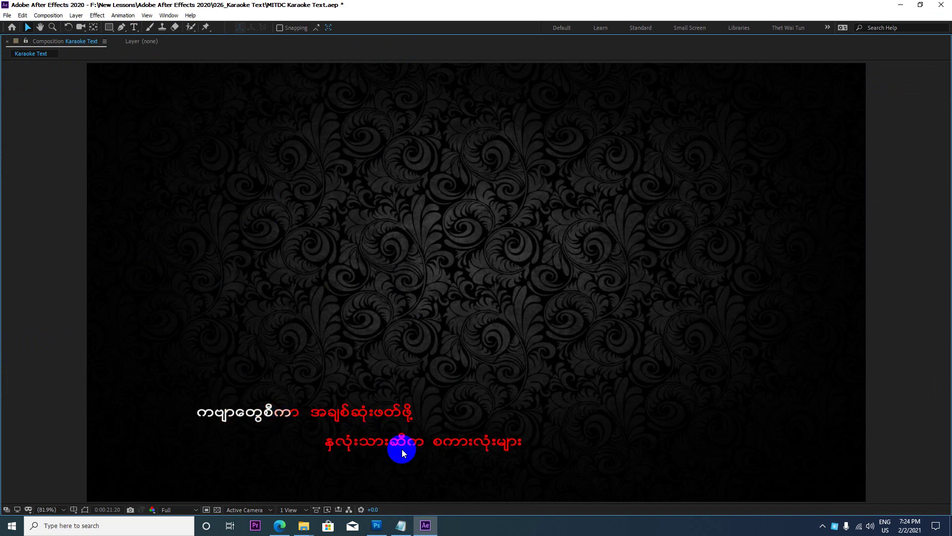
{"action": "key", "text": "space"}
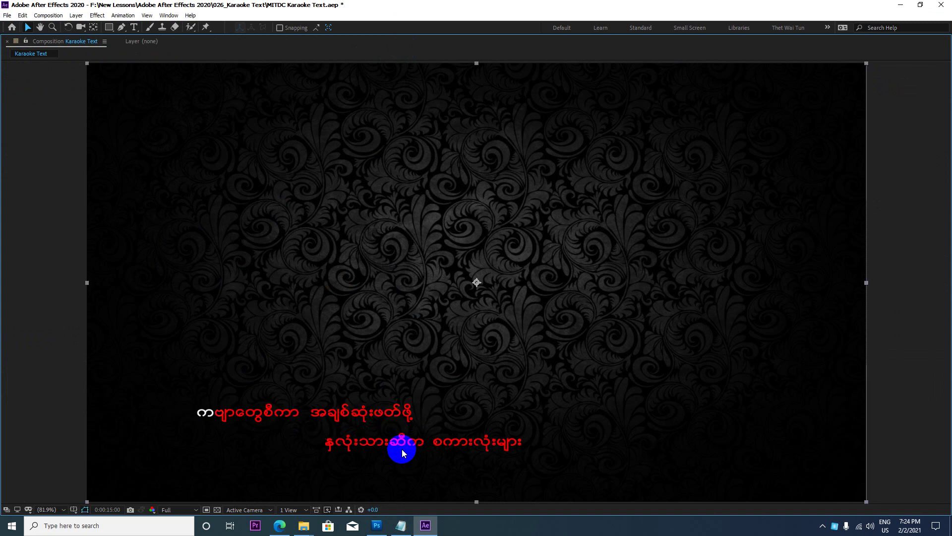
{"action": "key", "text": "grave"}
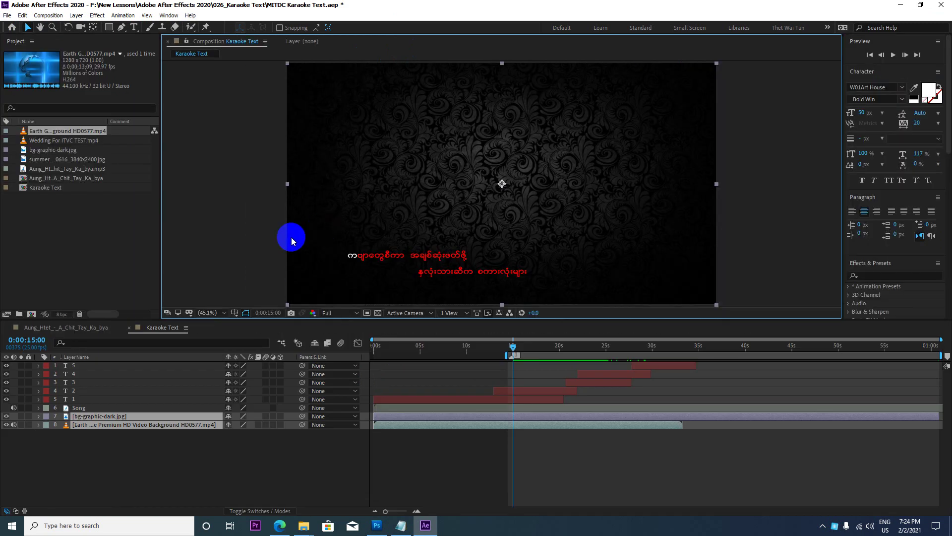
Scrub through the lyric wipe around 20–24 seconds, then minimize After Effects
{"action": "left_click_drag", "start_coordinate": [514, 345], "coordinate": [581, 340]}
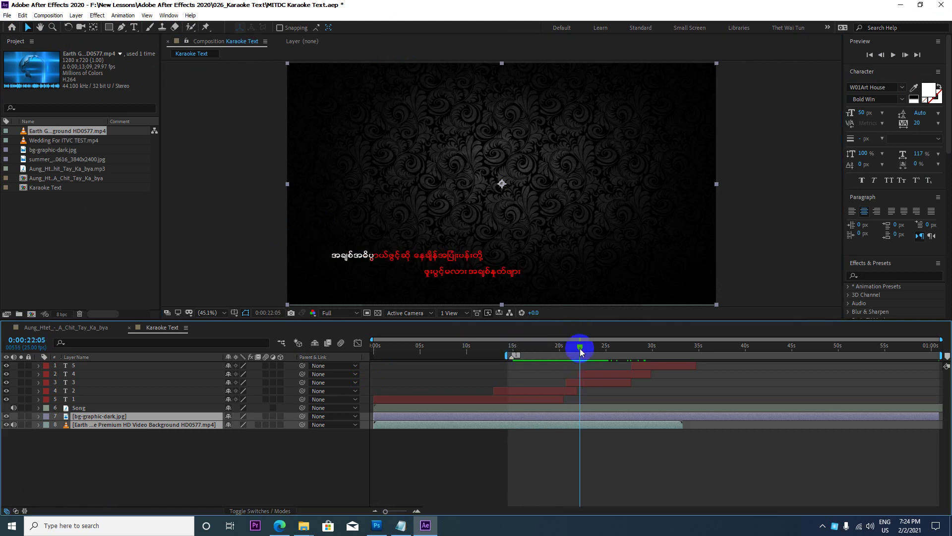
{"action": "mouse_move", "coordinate": [581, 340]}
{"action": "left_mouse_down"}
{"action": "mouse_move", "coordinate": [604, 346]}
{"action": "mouse_move", "coordinate": [566, 346]}
{"action": "left_mouse_up"}
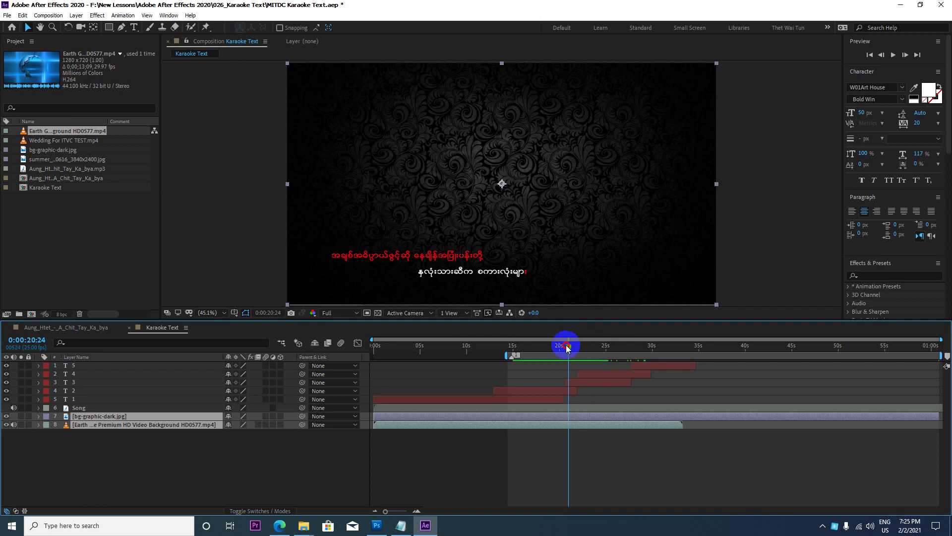
{"action": "left_click", "coordinate": [903, 10]}
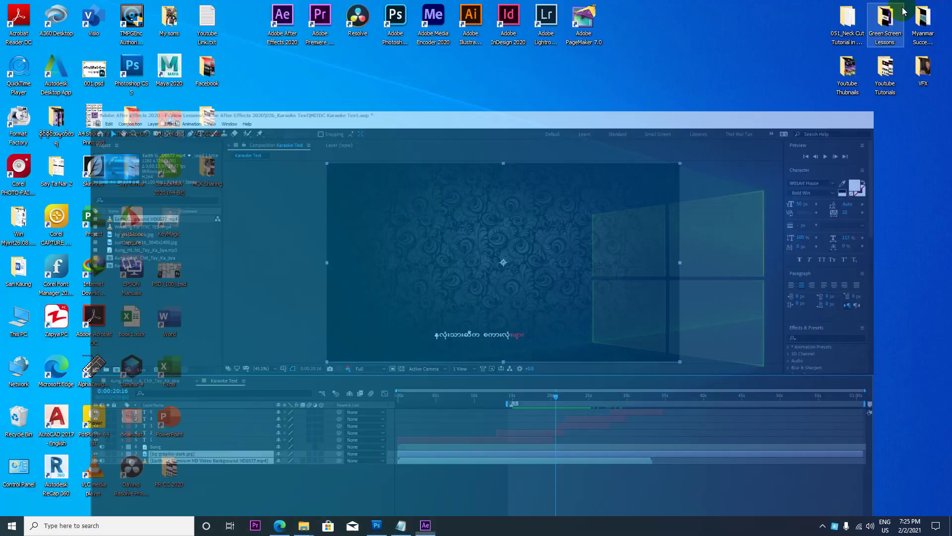